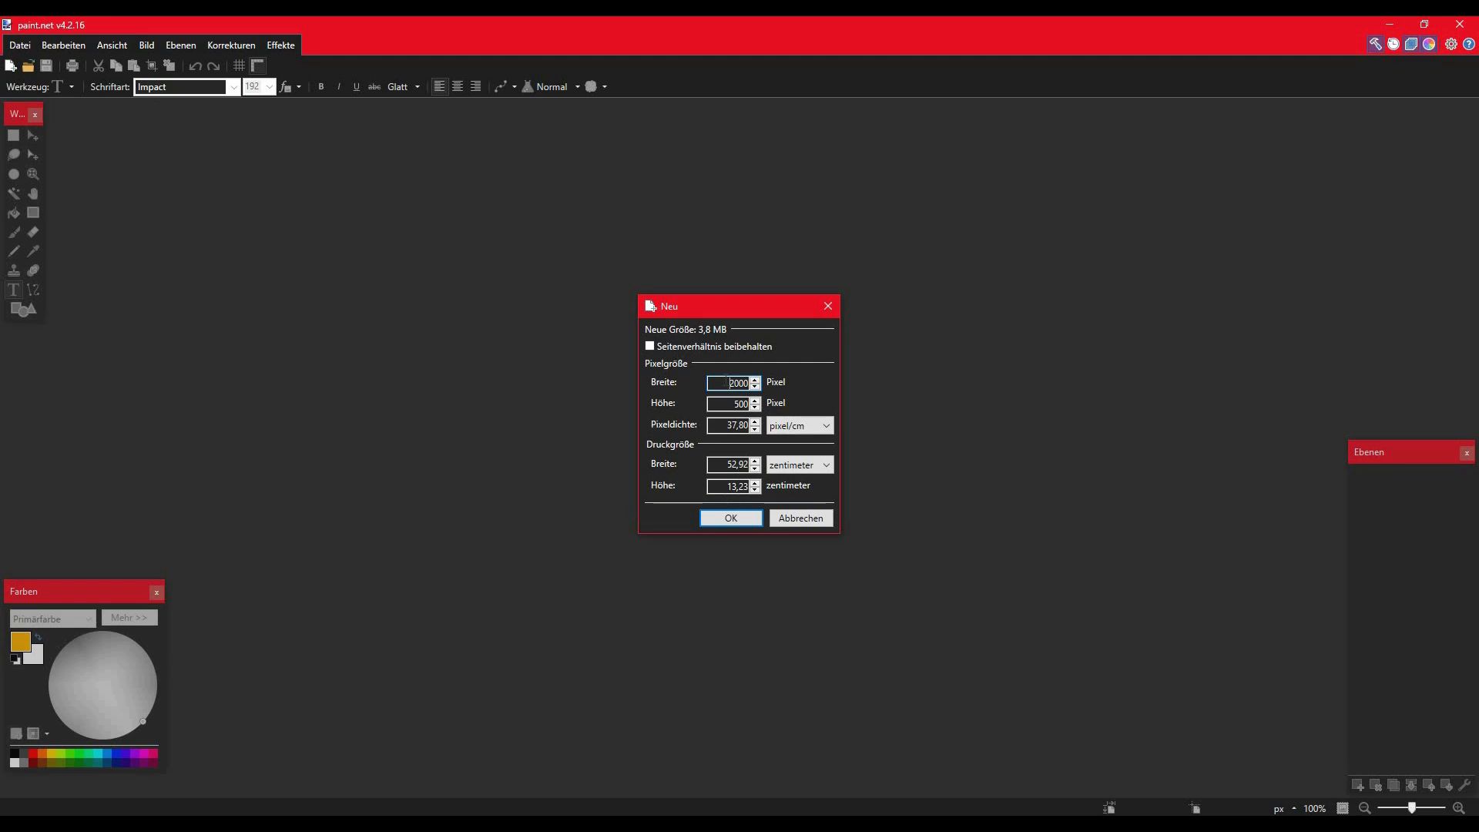
# Create a 2000 × 500 pixel image and write SUPERMARKET on it in Impact at size 192
pyautogui.press('Return')
pyautogui.click(348, 366)
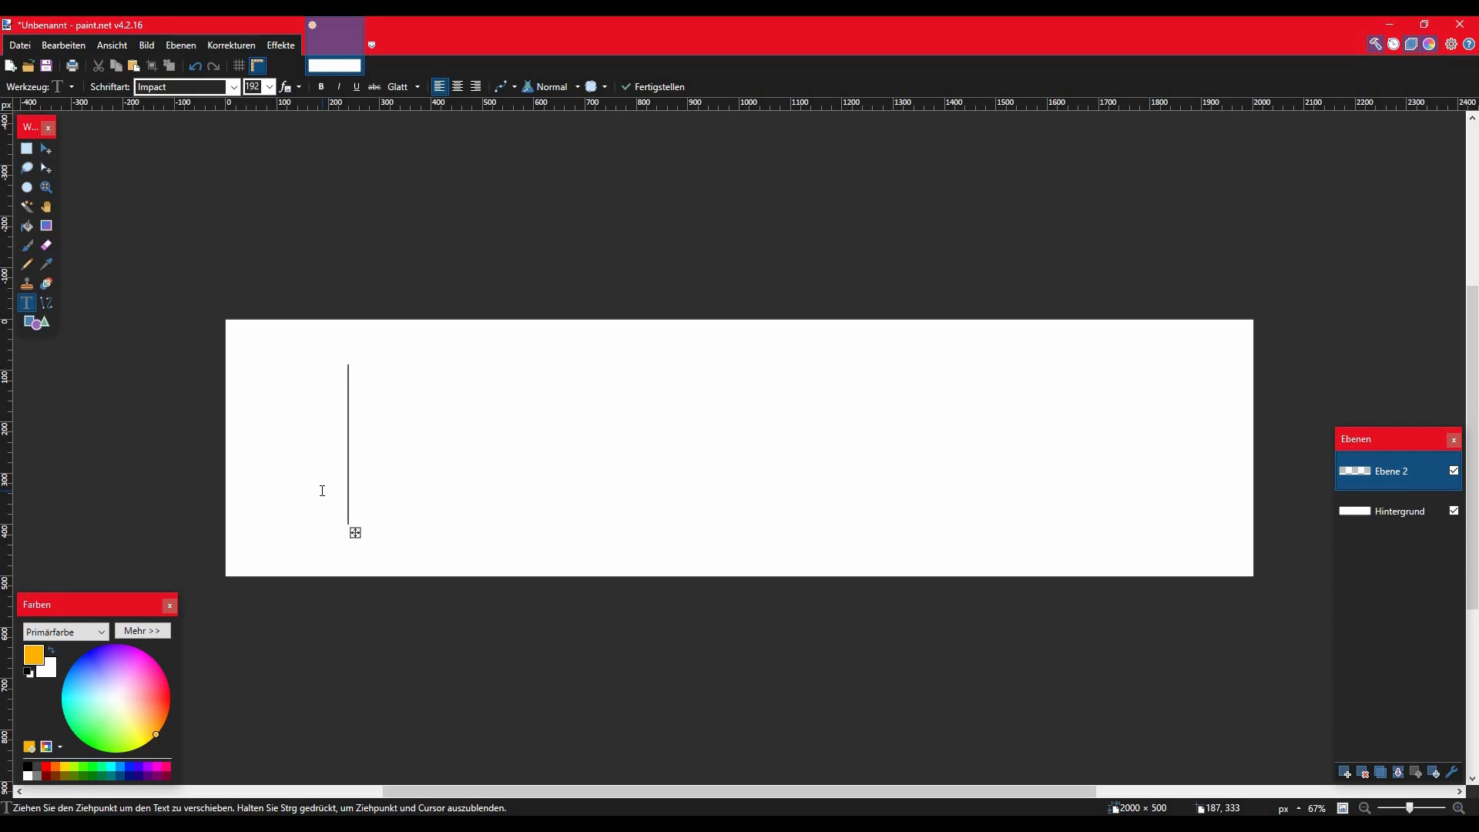
pyautogui.write('SUPERMARKET')
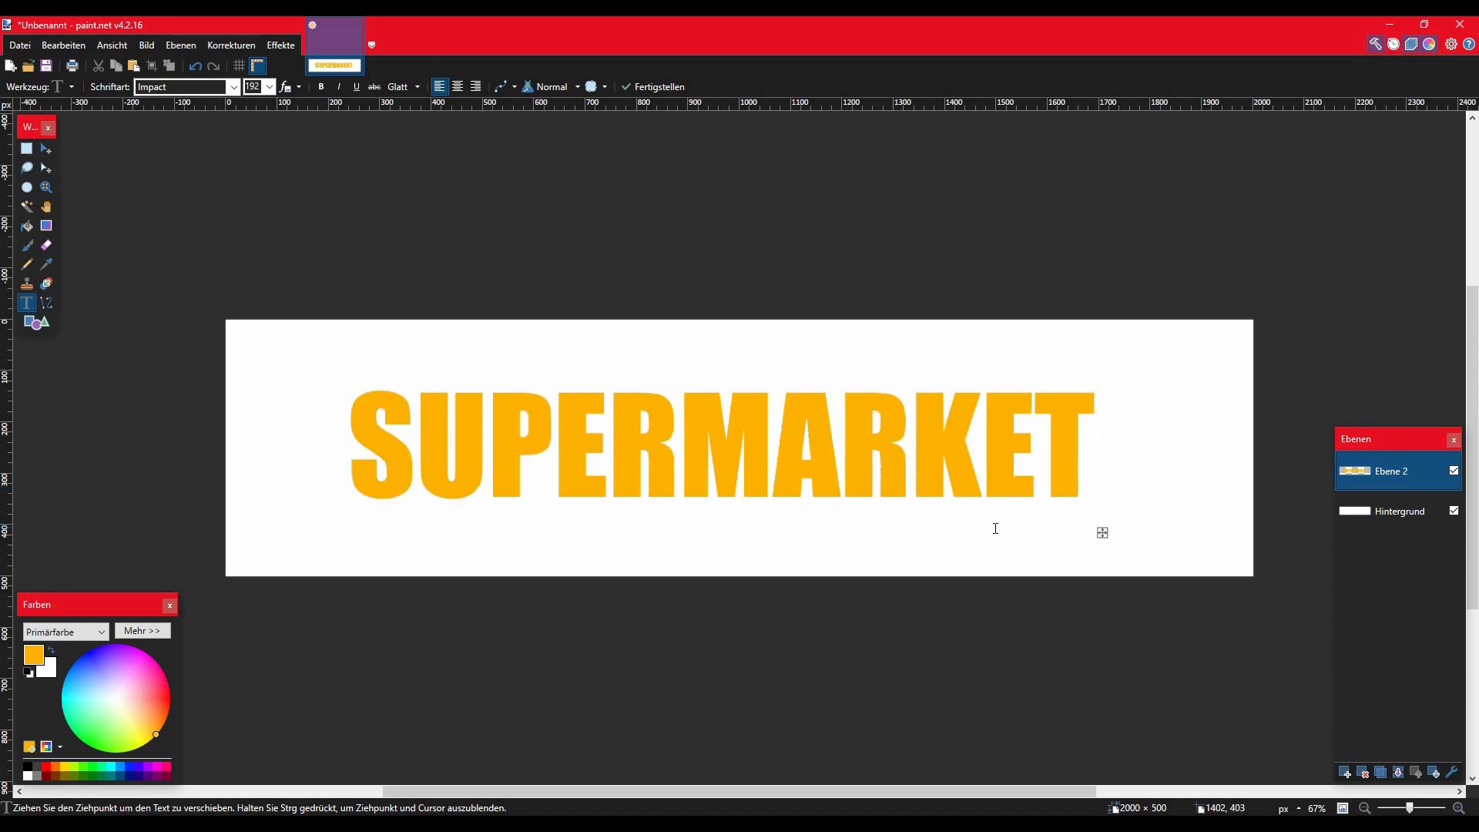
# Recolour the SUPERMARKET text black, shift it slightly toward the canvas centre and finish the text edit
pyautogui.click(28, 766)
pyautogui.moveTo(1102, 532)
pyautogui.mouseDown()
pyautogui.moveTo(1124, 539)
pyautogui.moveTo(1110, 537)
pyautogui.mouseUp()
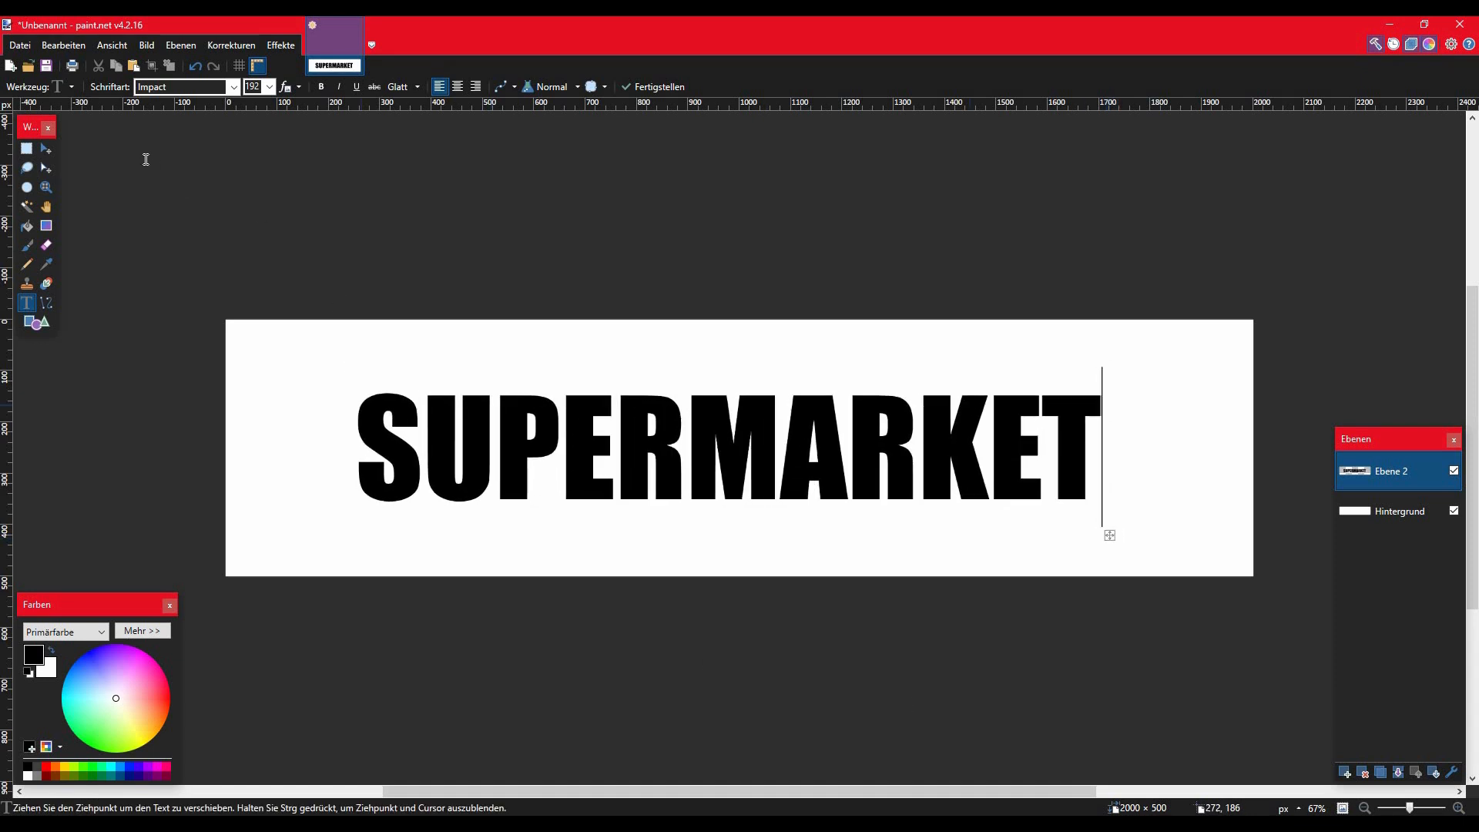
pyautogui.click(26, 149)
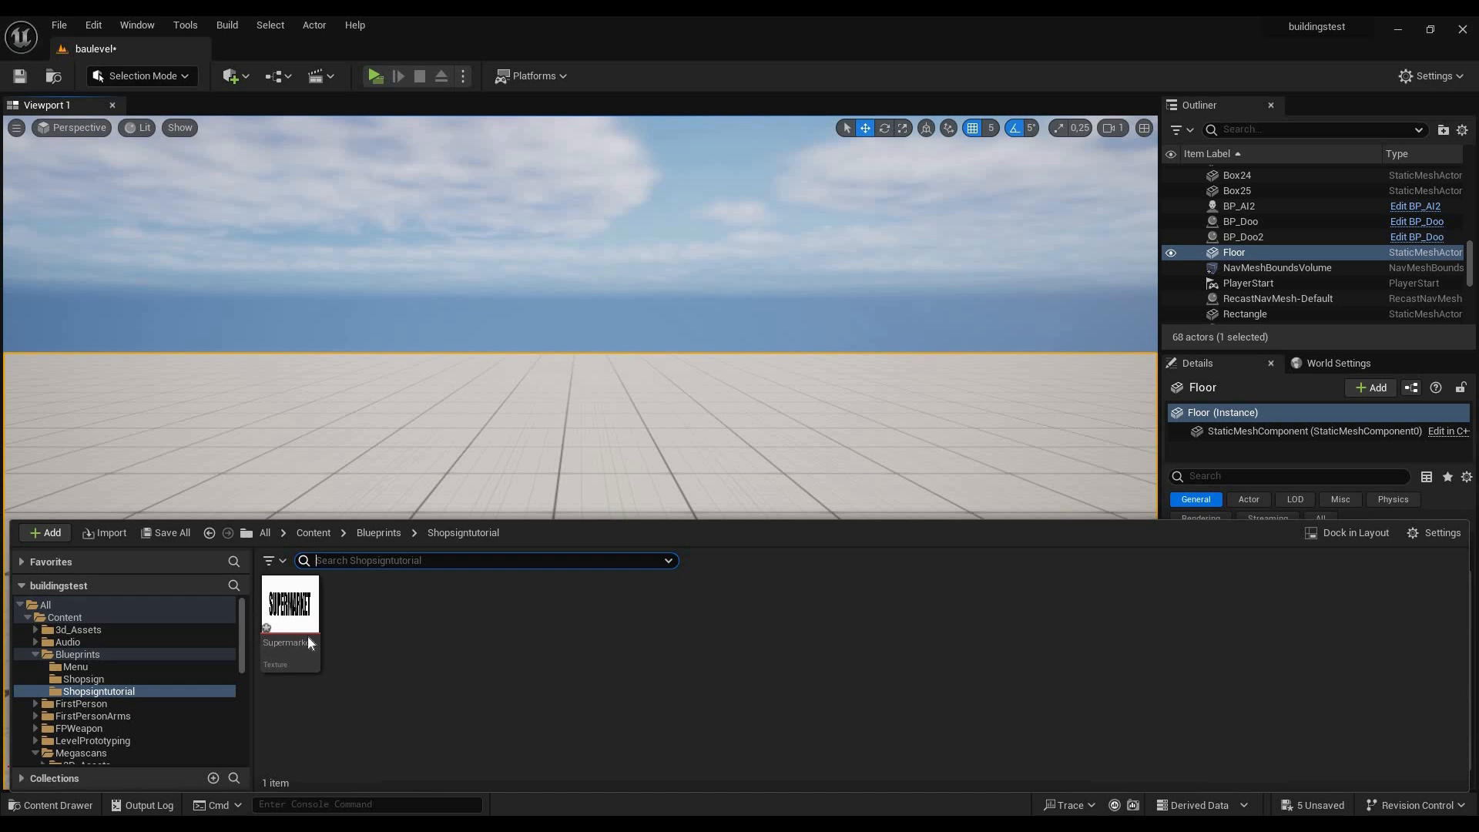
# In Unreal Engine, create a material named LED in the Shopsigntutorial folder beside the sign texture
pyautogui.moveTo(307, 636); pyautogui.dragTo(371, 693)
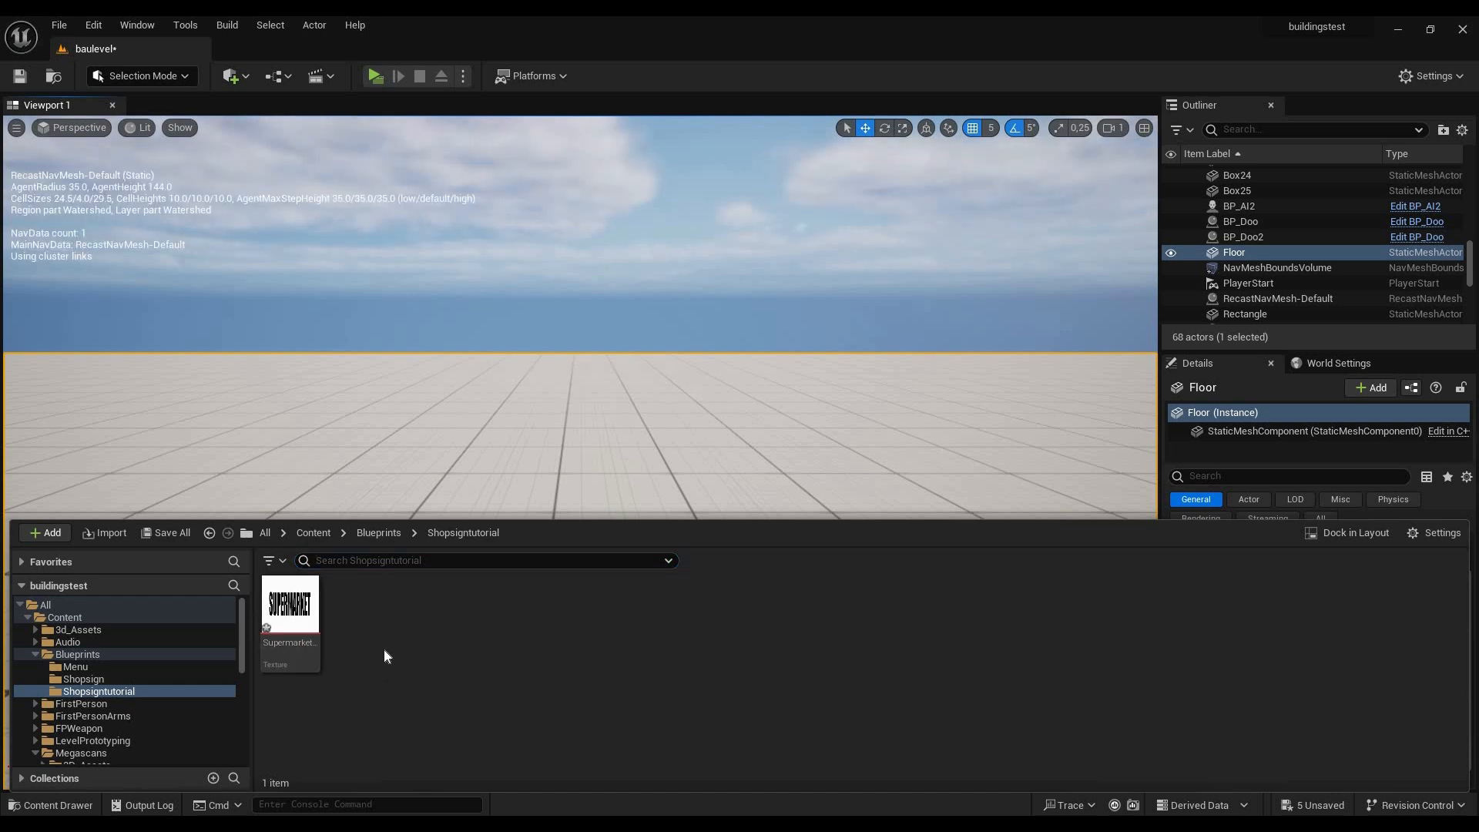
pyautogui.rightClick(383, 648)
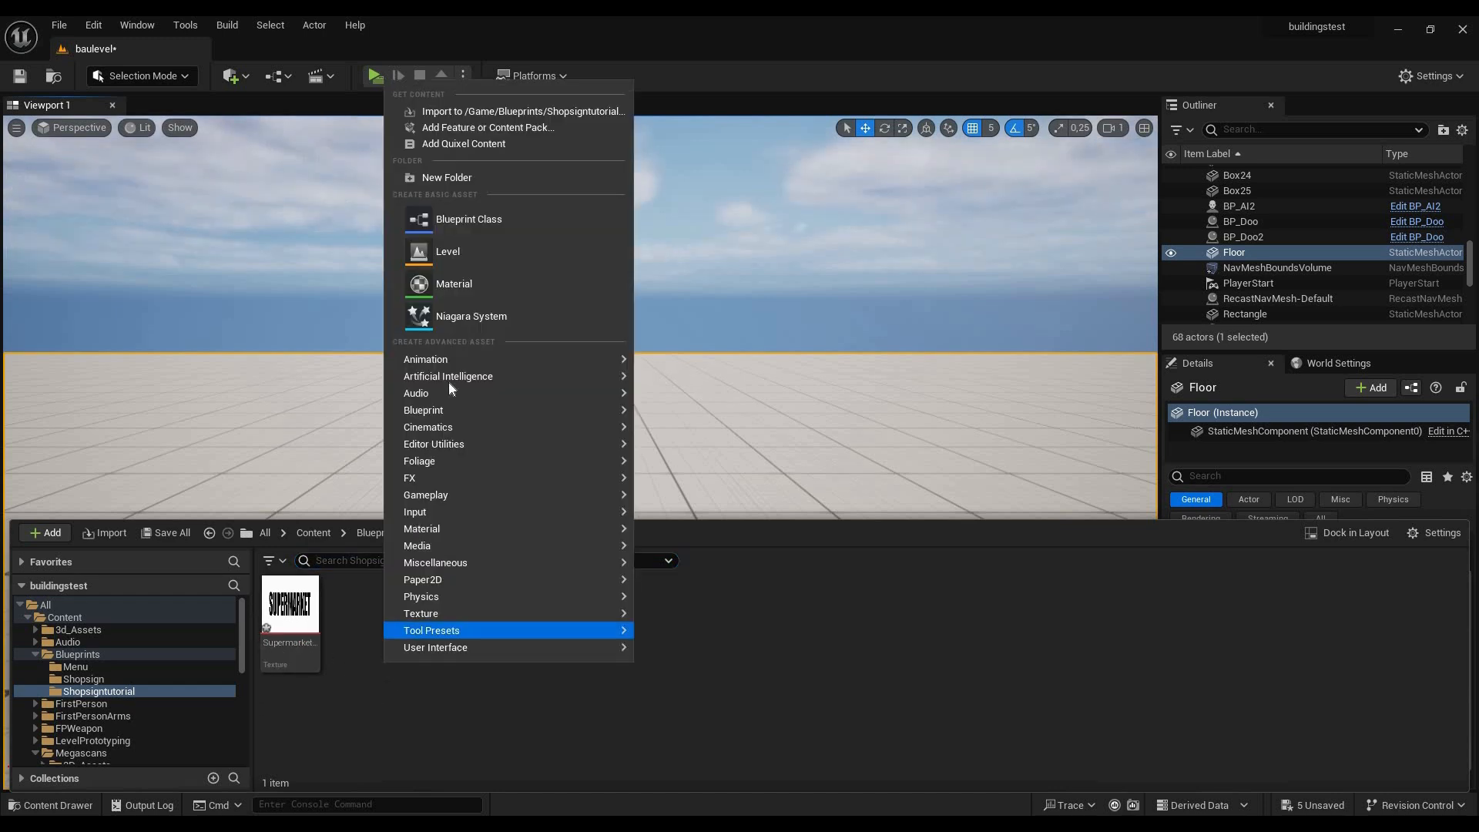
pyautogui.click(459, 284)
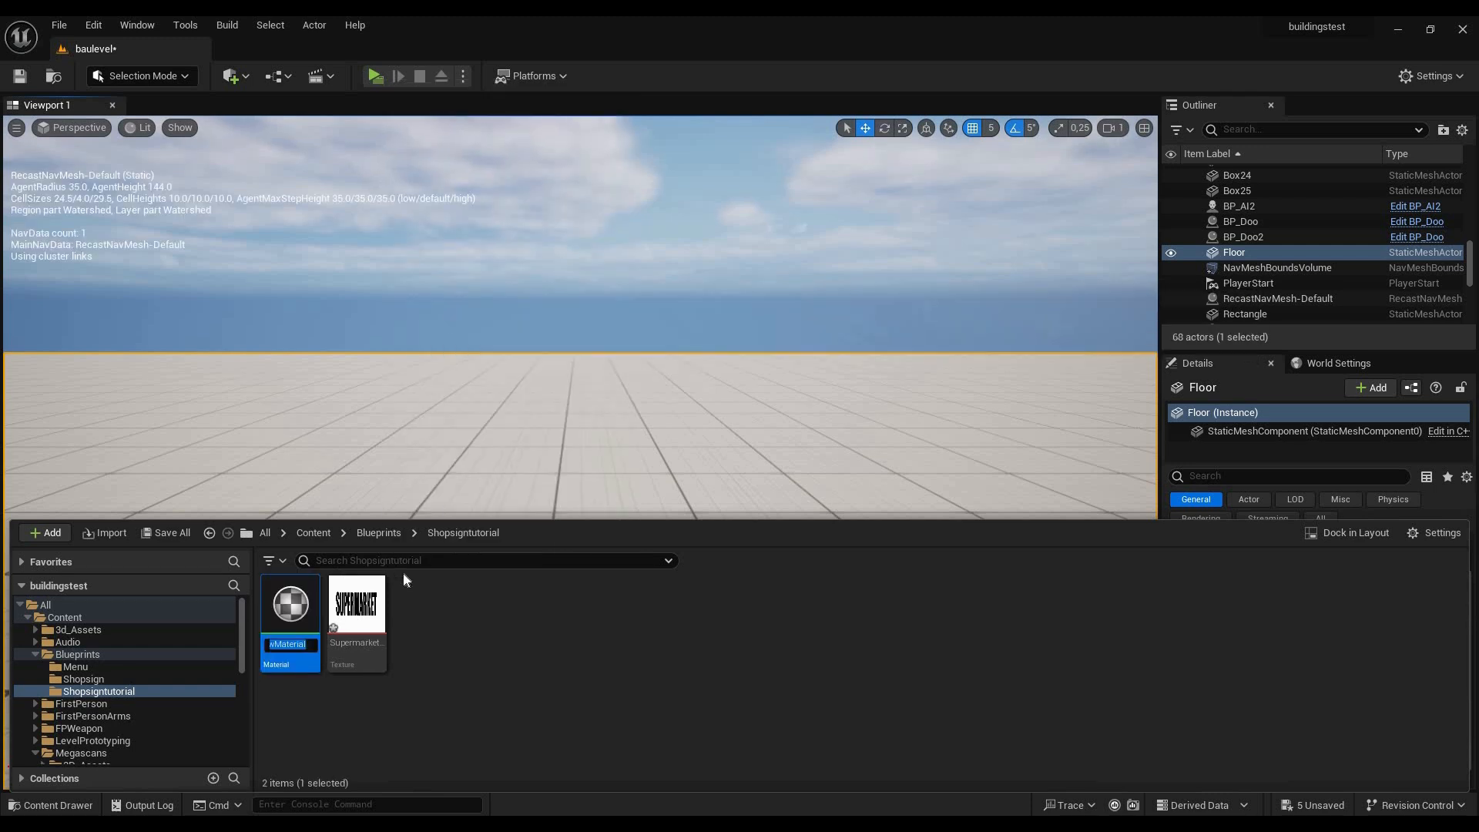
pyautogui.write('LED')
pyautogui.press('Return')
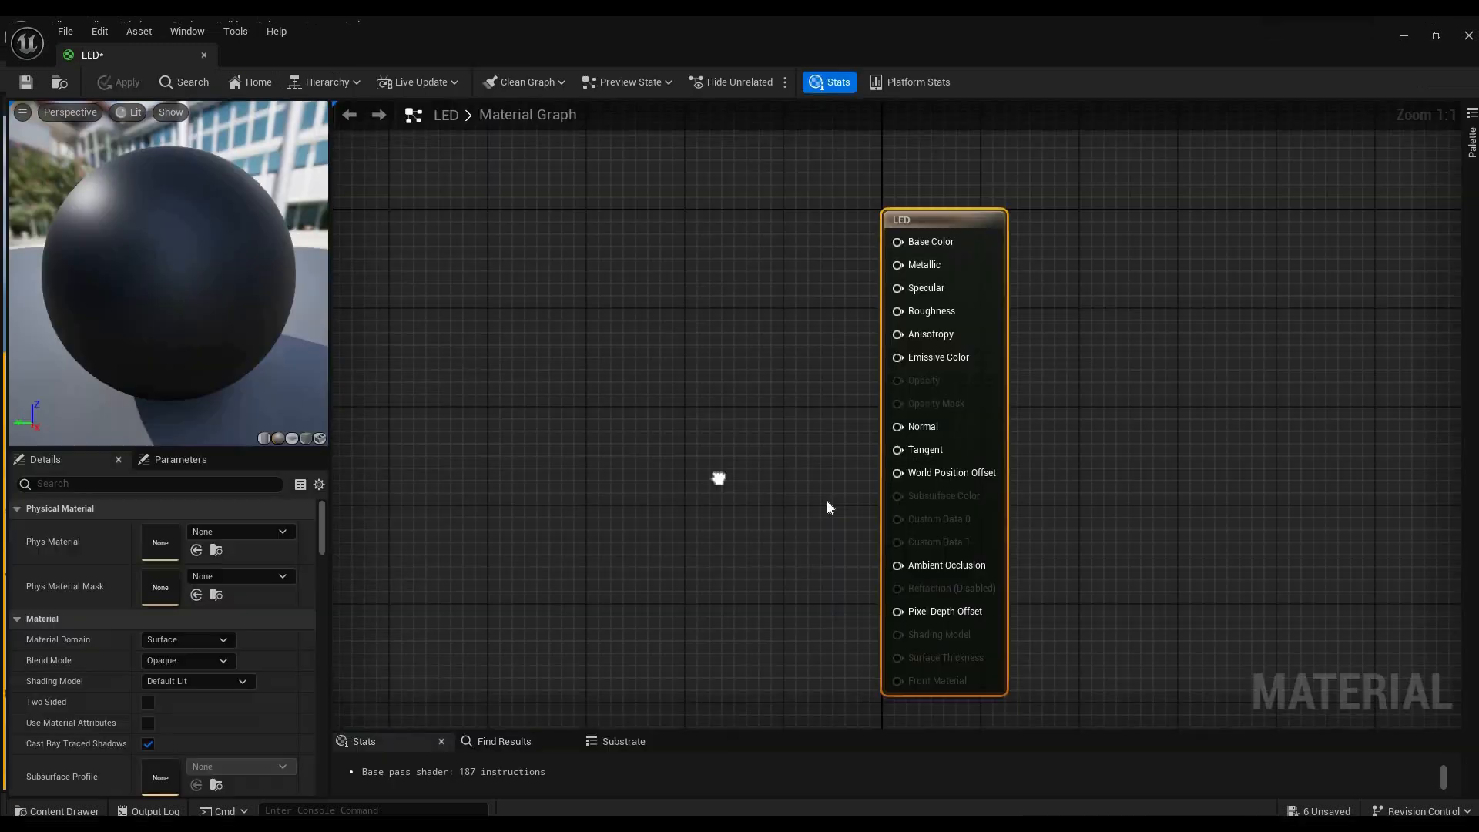
# Add the Supermarketsign texture to the LED material graph as a Texture Sample node
pyautogui.moveTo(719, 478); pyautogui.dragTo(822, 505, button='right')
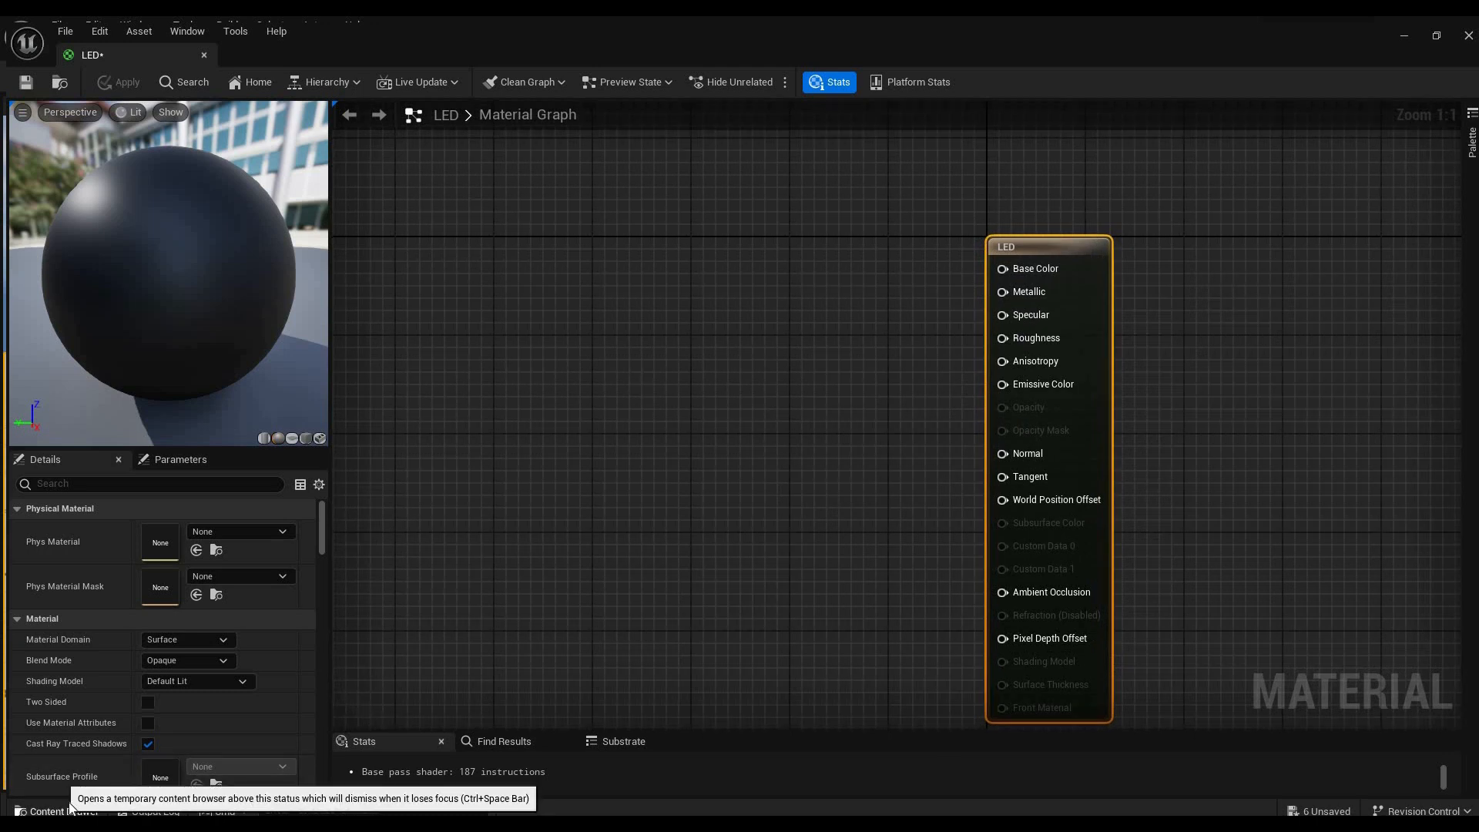
pyautogui.click(69, 807)
pyautogui.moveTo(368, 624); pyautogui.dragTo(603, 363)
pyautogui.moveTo(647, 292); pyautogui.dragTo(557, 312)
# Connect the Texture Sample's RGB output to Base Color and Emissive Color, and save the LED material
pyautogui.moveTo(1034, 254); pyautogui.dragTo(1001, 269)
pyautogui.moveTo(590, 318); pyautogui.dragTo(1002, 384)
pyautogui.moveTo(508, 297); pyautogui.dragTo(545, 296)
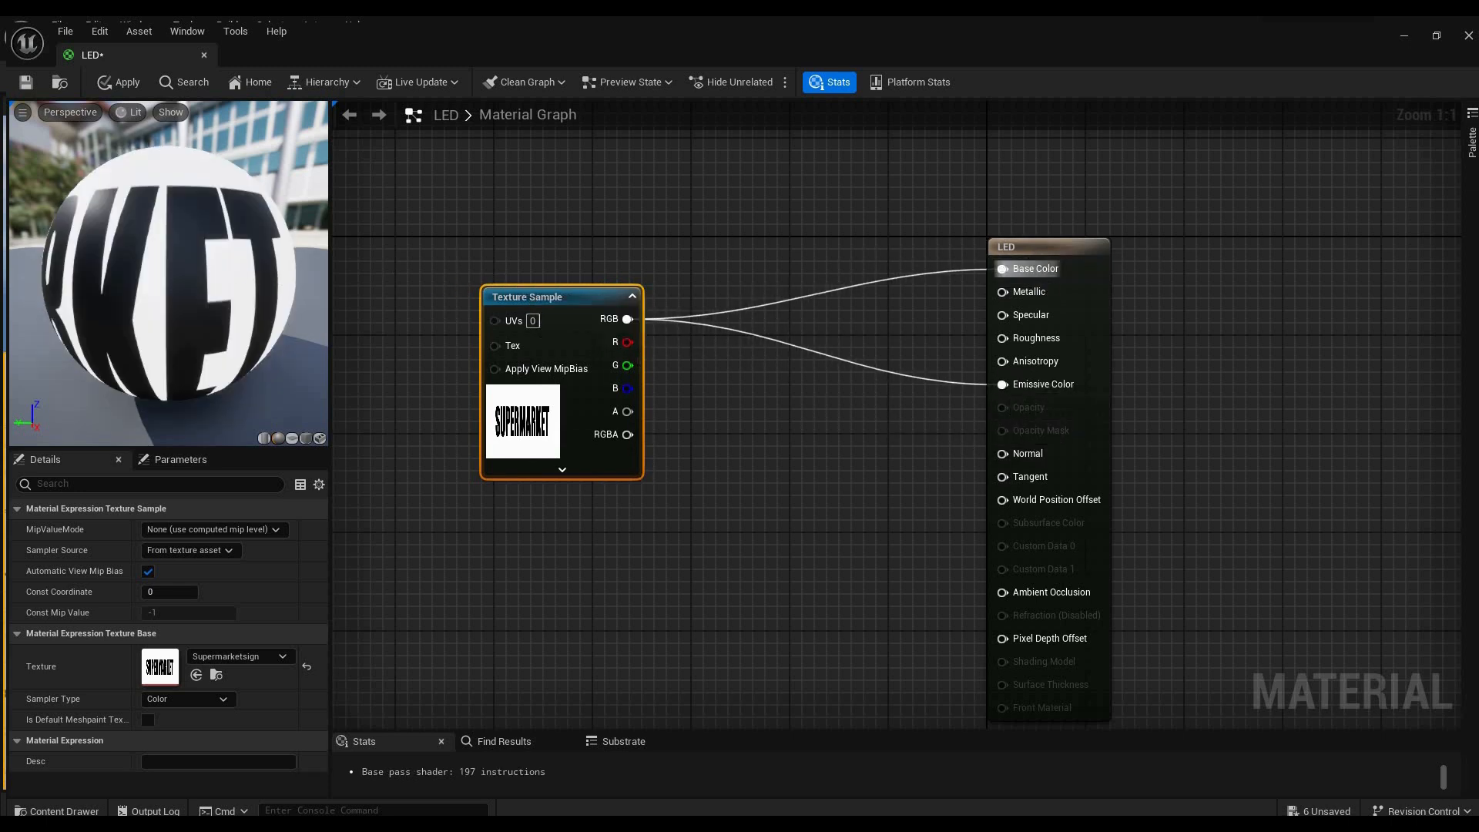
pyautogui.moveTo(519, 344); pyautogui.dragTo(445, 406)
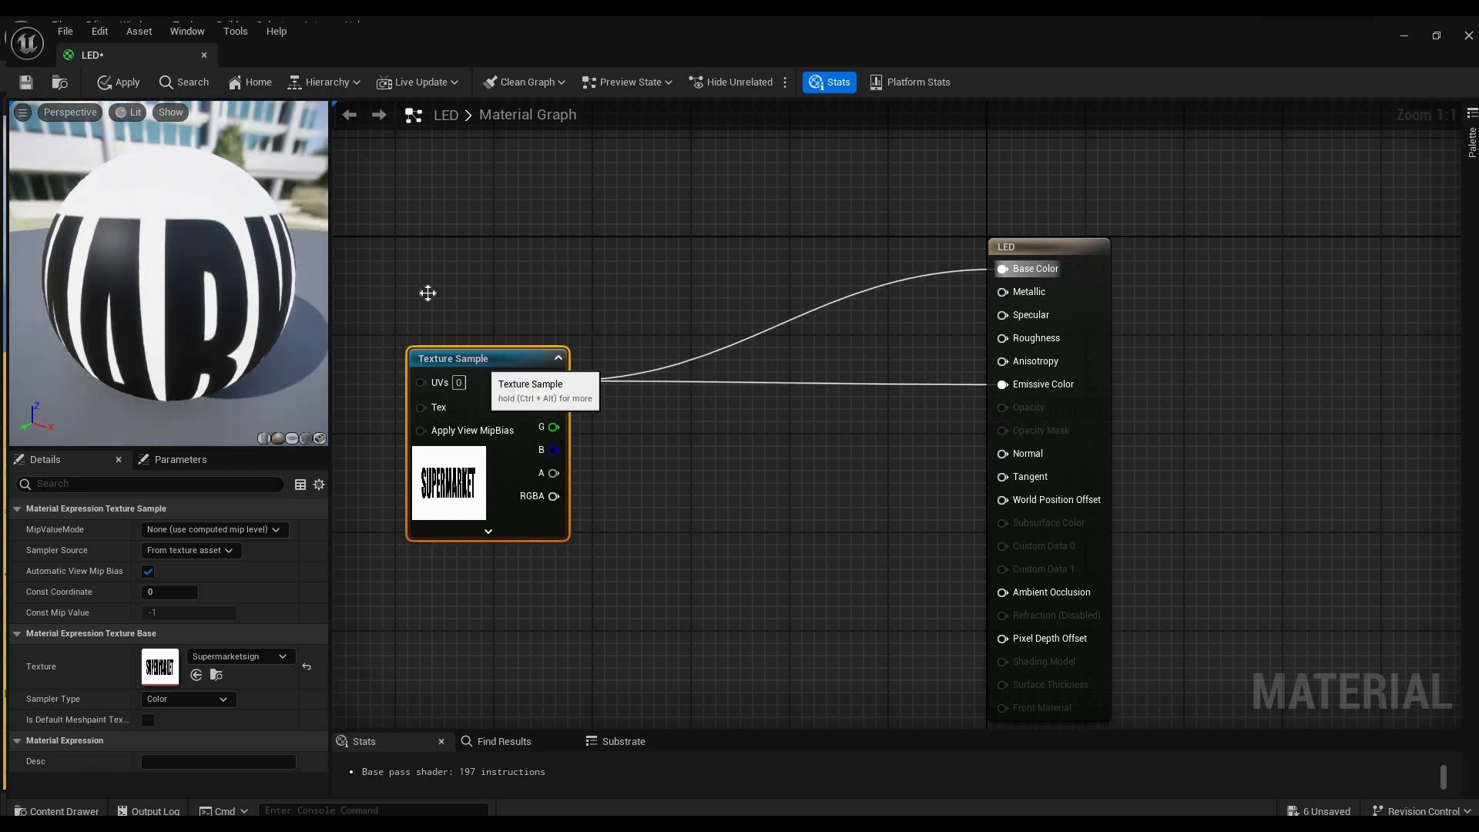
pyautogui.click(26, 83)
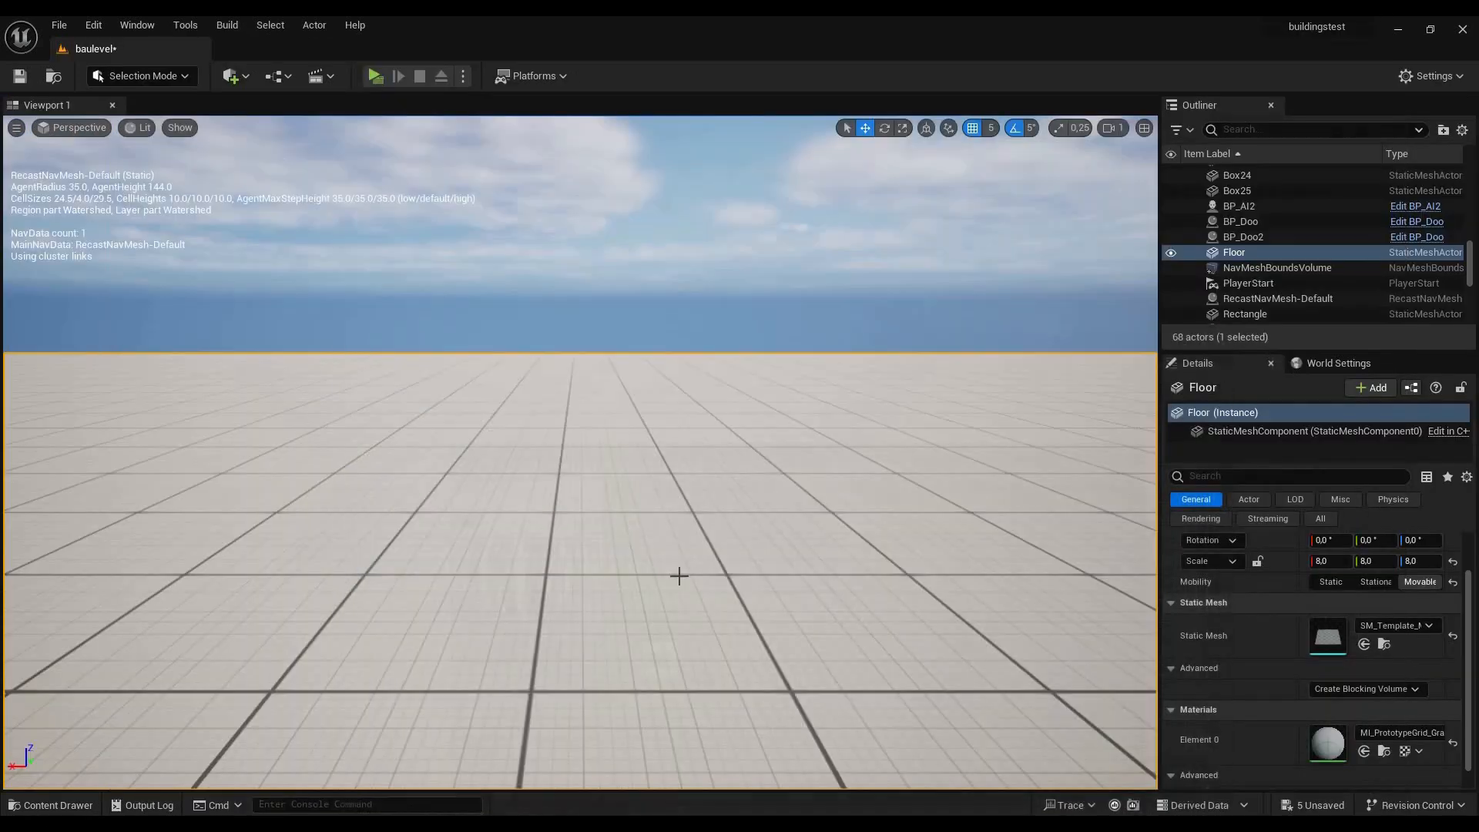
# In Modeling mode, set up a new box with width 20, depth 400 and height 100
pyautogui.click(150, 73)
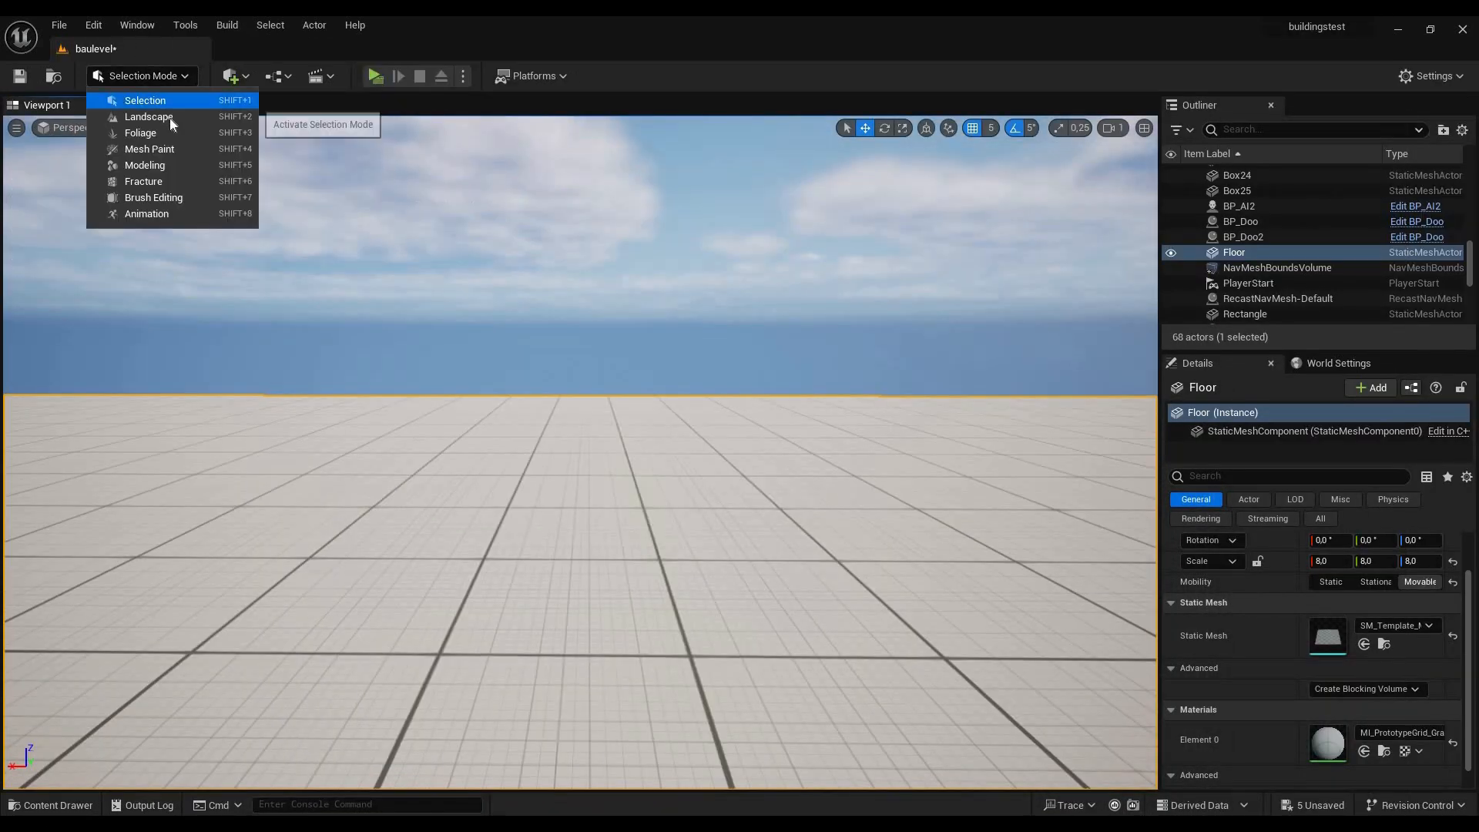
pyautogui.click(168, 164)
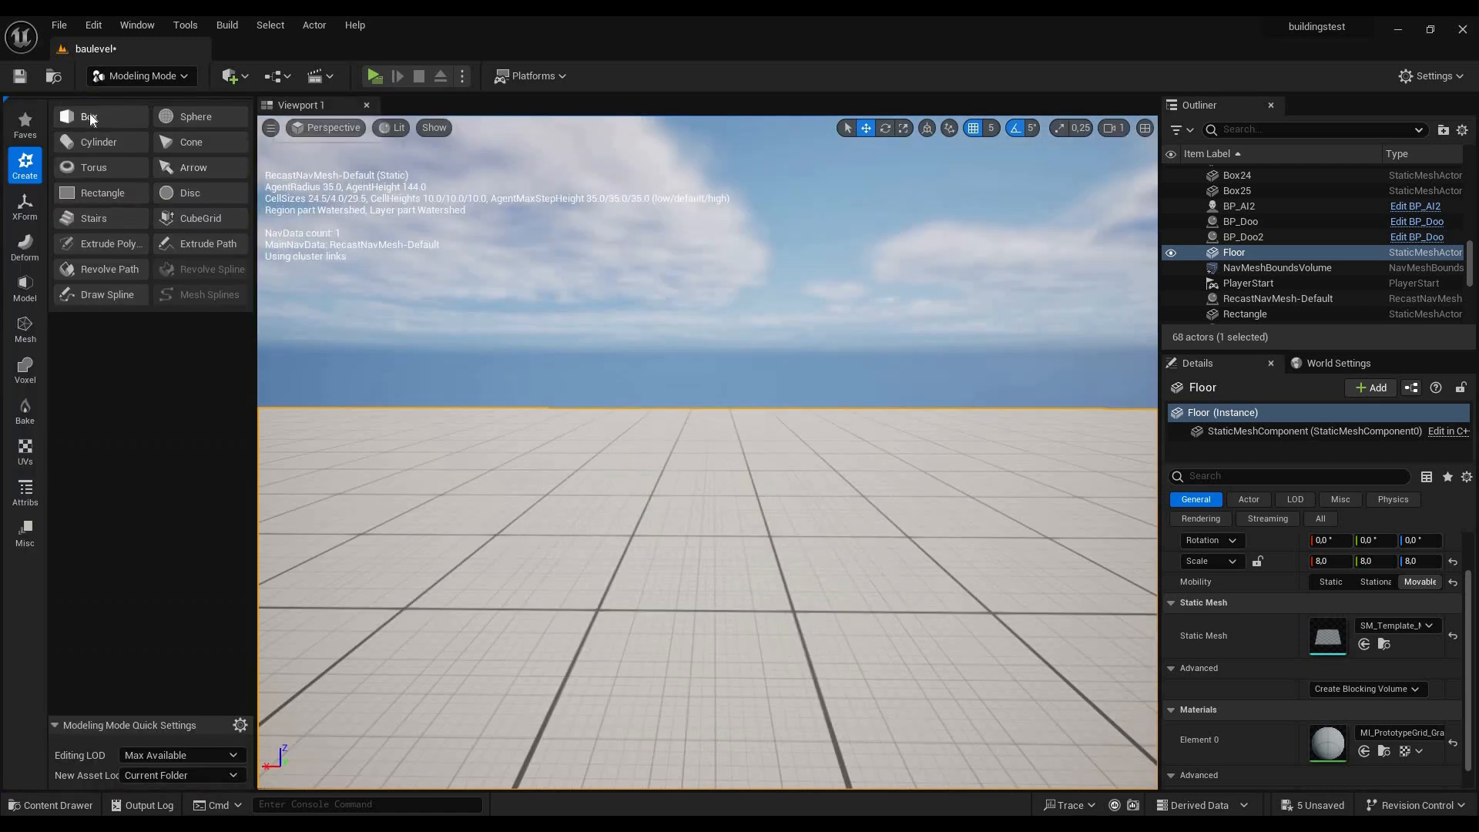
pyautogui.click(90, 114)
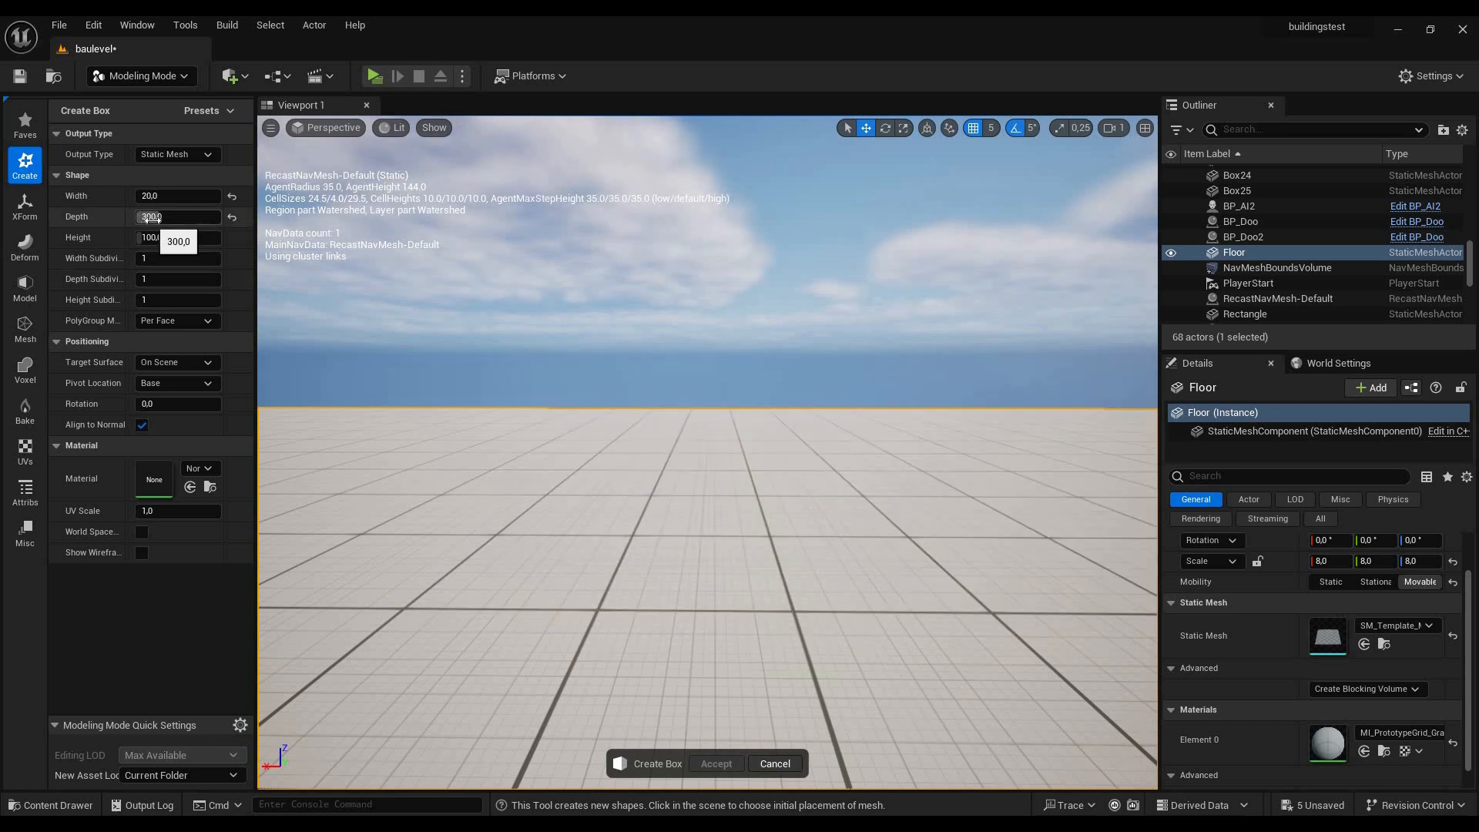
pyautogui.click(167, 217)
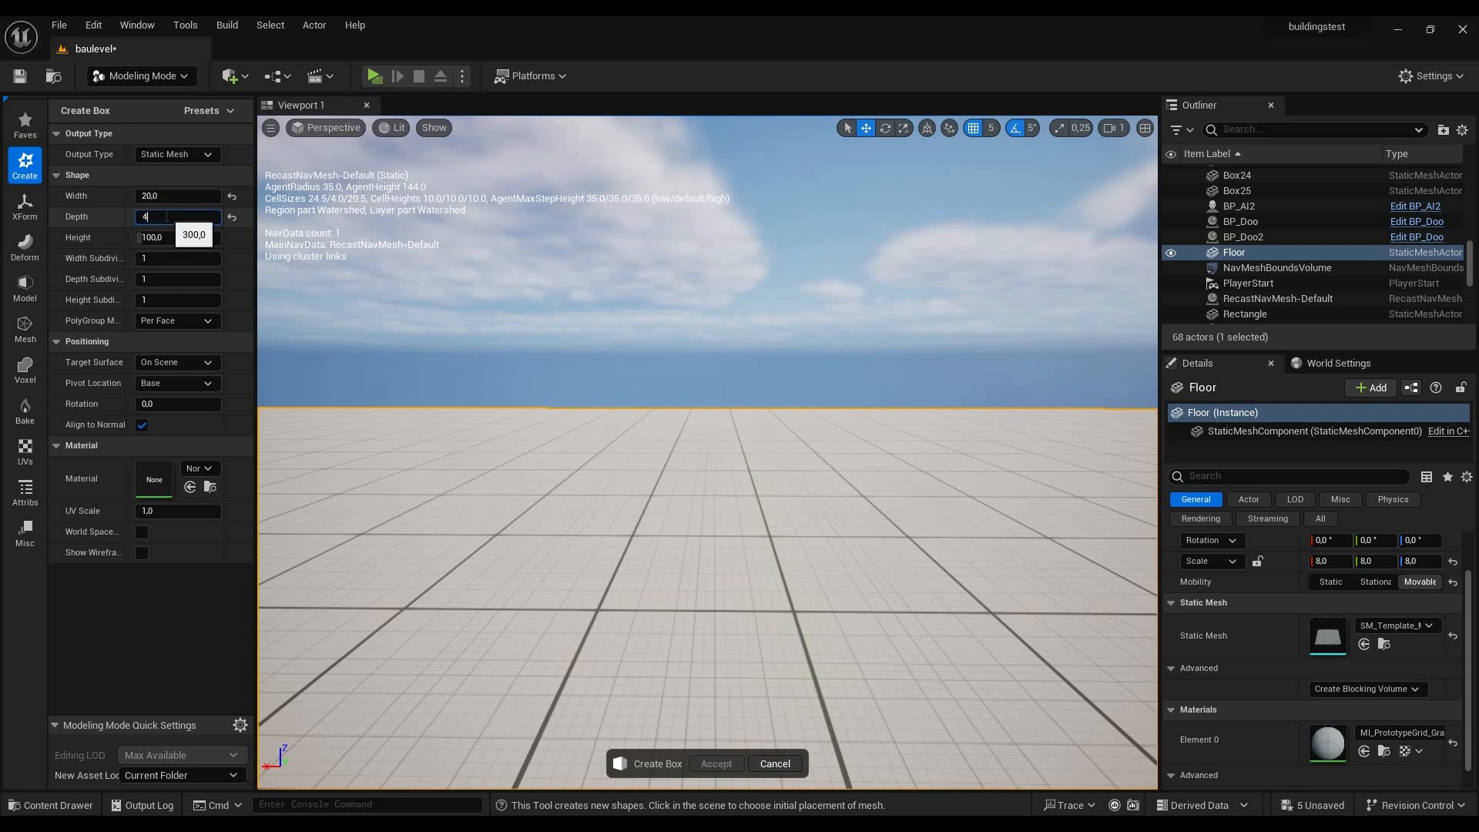
pyautogui.press('Return')
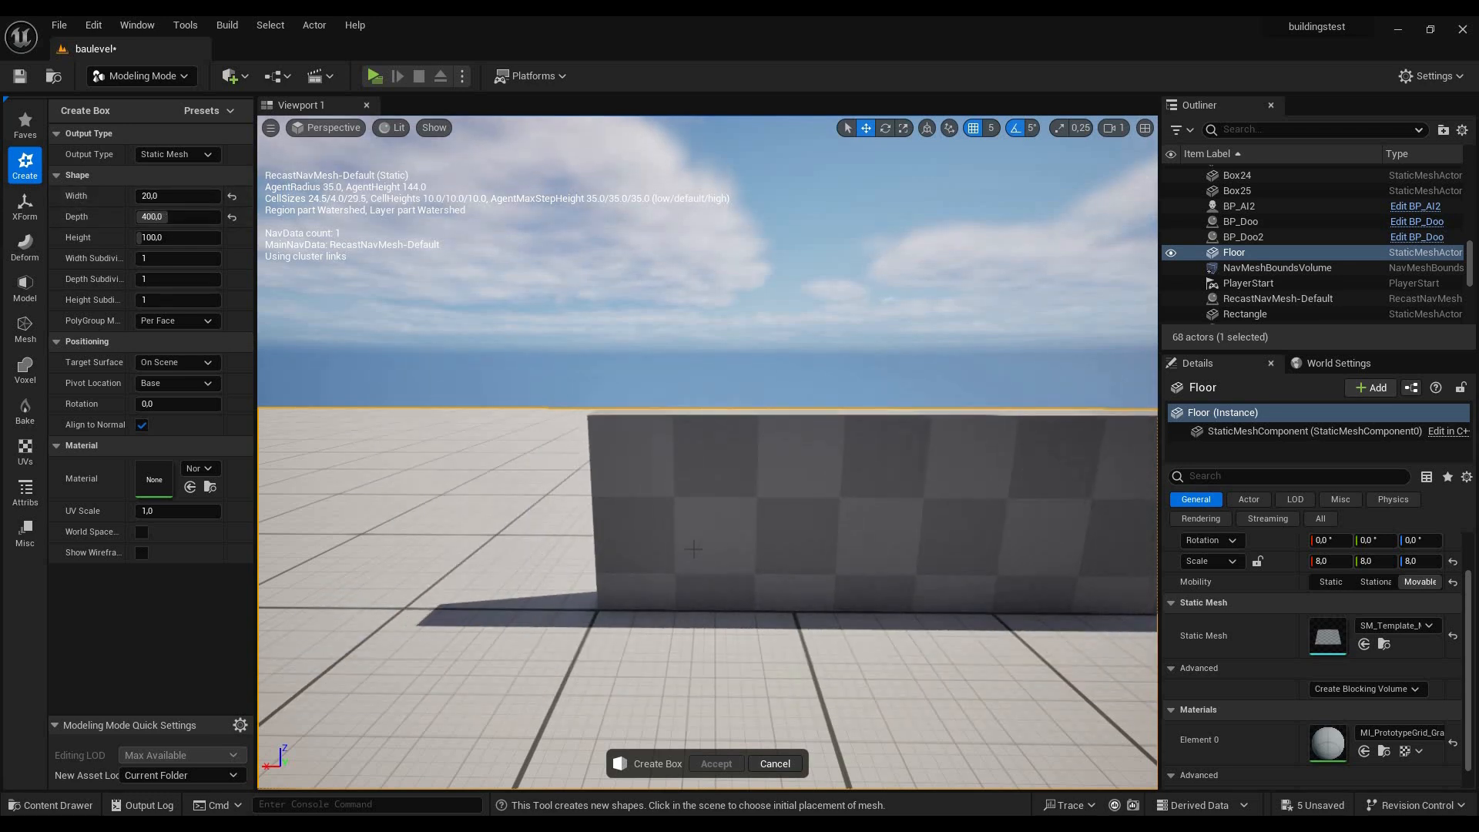
# Place the box upright on the floor as the sign body and accept it
pyautogui.press('a')
pyautogui.moveTo(716, 547); pyautogui.dragTo(871, 546, button='right')
pyautogui.click(755, 533)
pyautogui.press('d')
pyautogui.moveTo(755, 533); pyautogui.dragTo(547, 531, button='right')
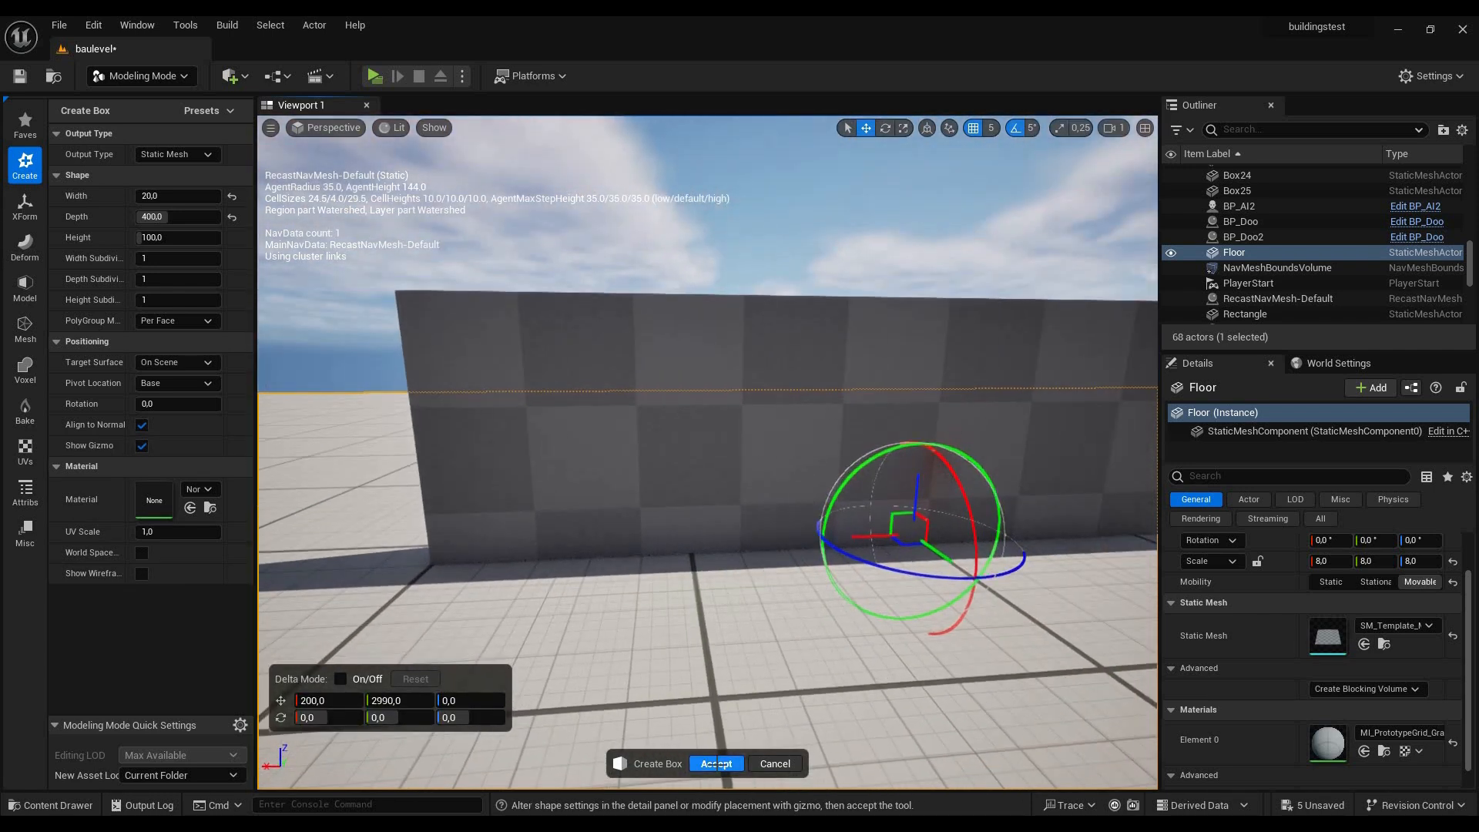
pyautogui.click(717, 763)
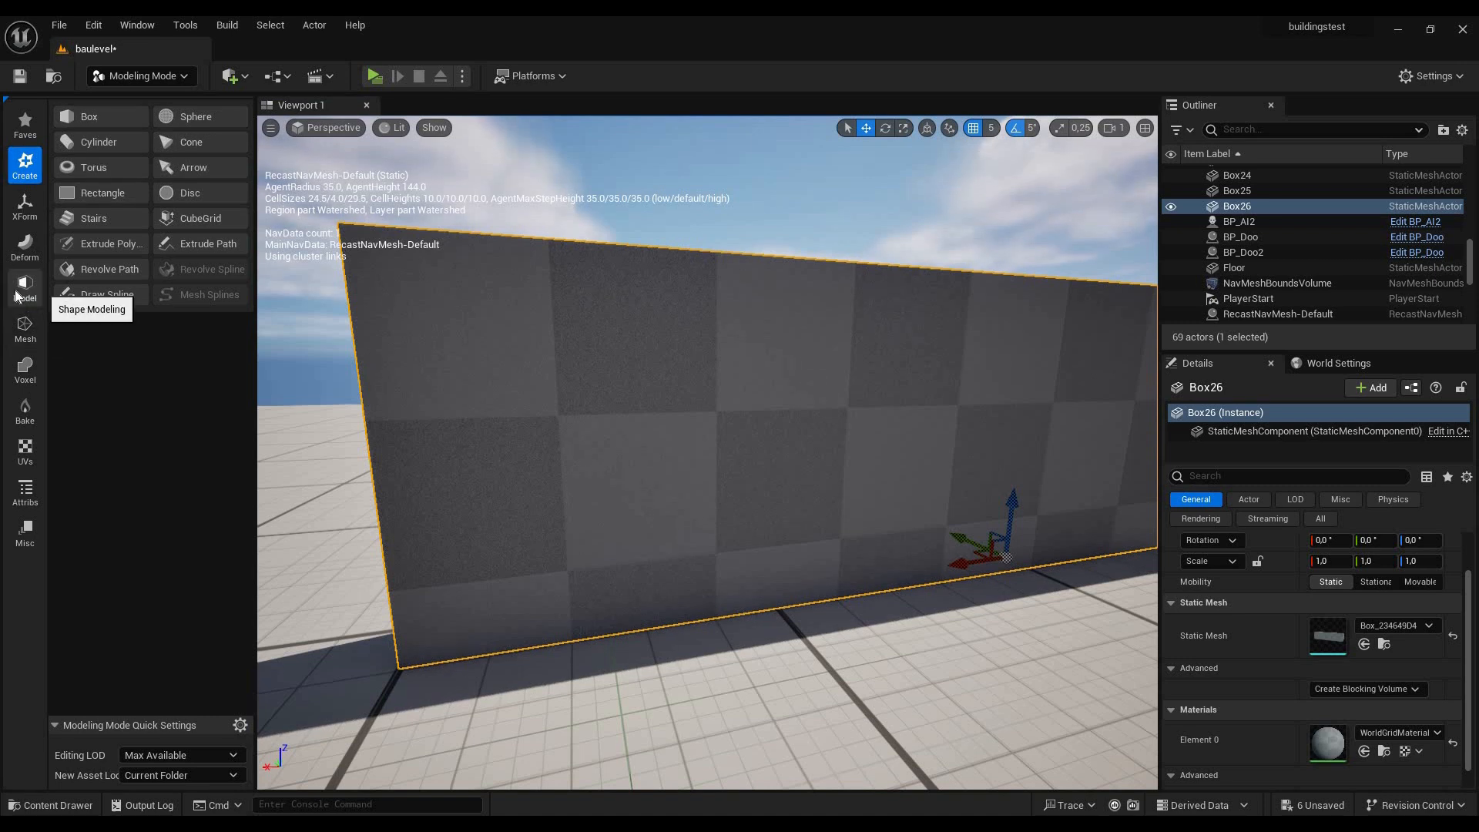
# Inset the long front face of the box with PolyGroup Edit to form a narrow border around it
pyautogui.click(25, 286)
pyautogui.click(94, 120)
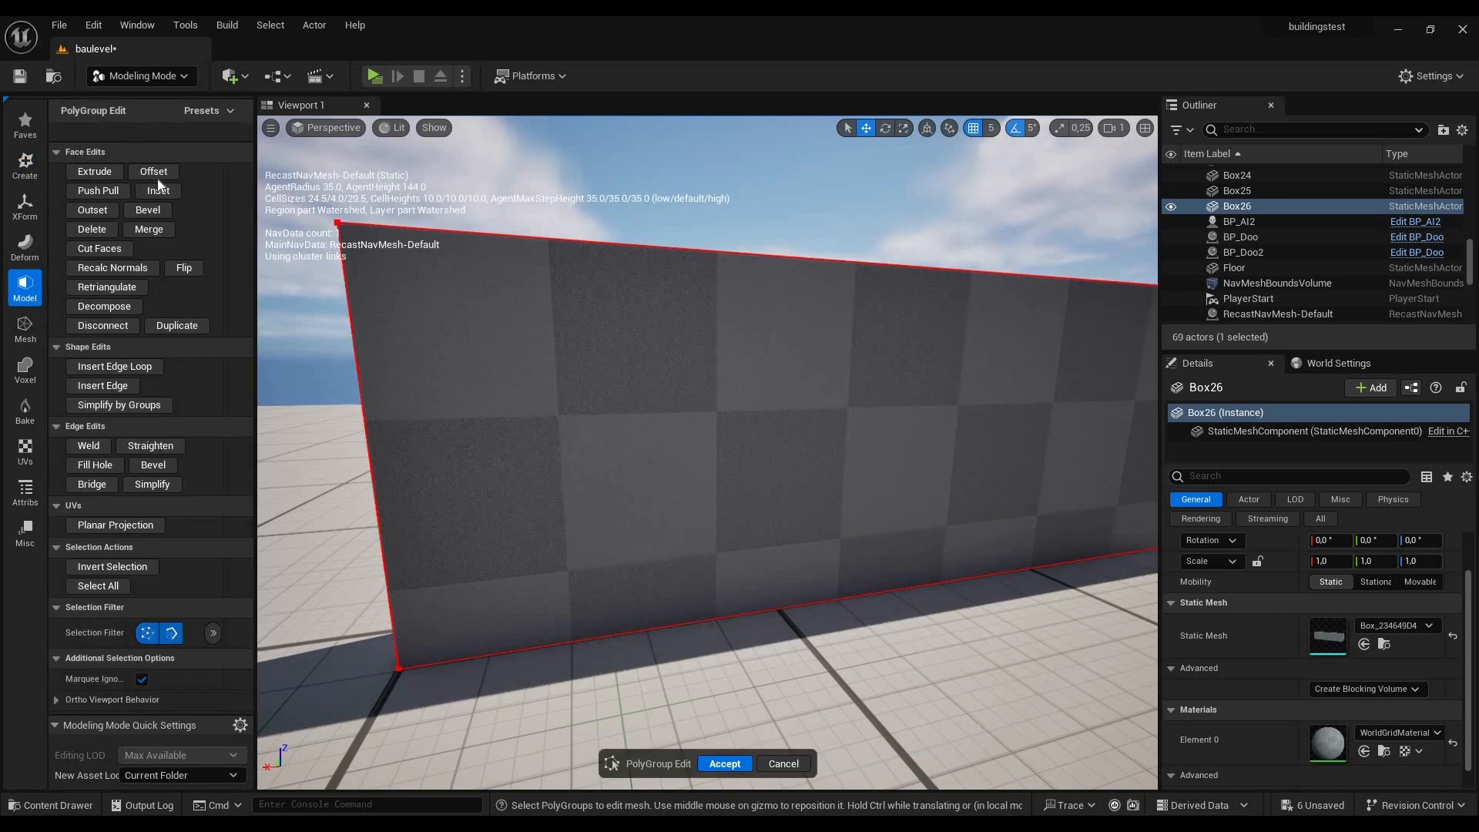
pyautogui.click(581, 366)
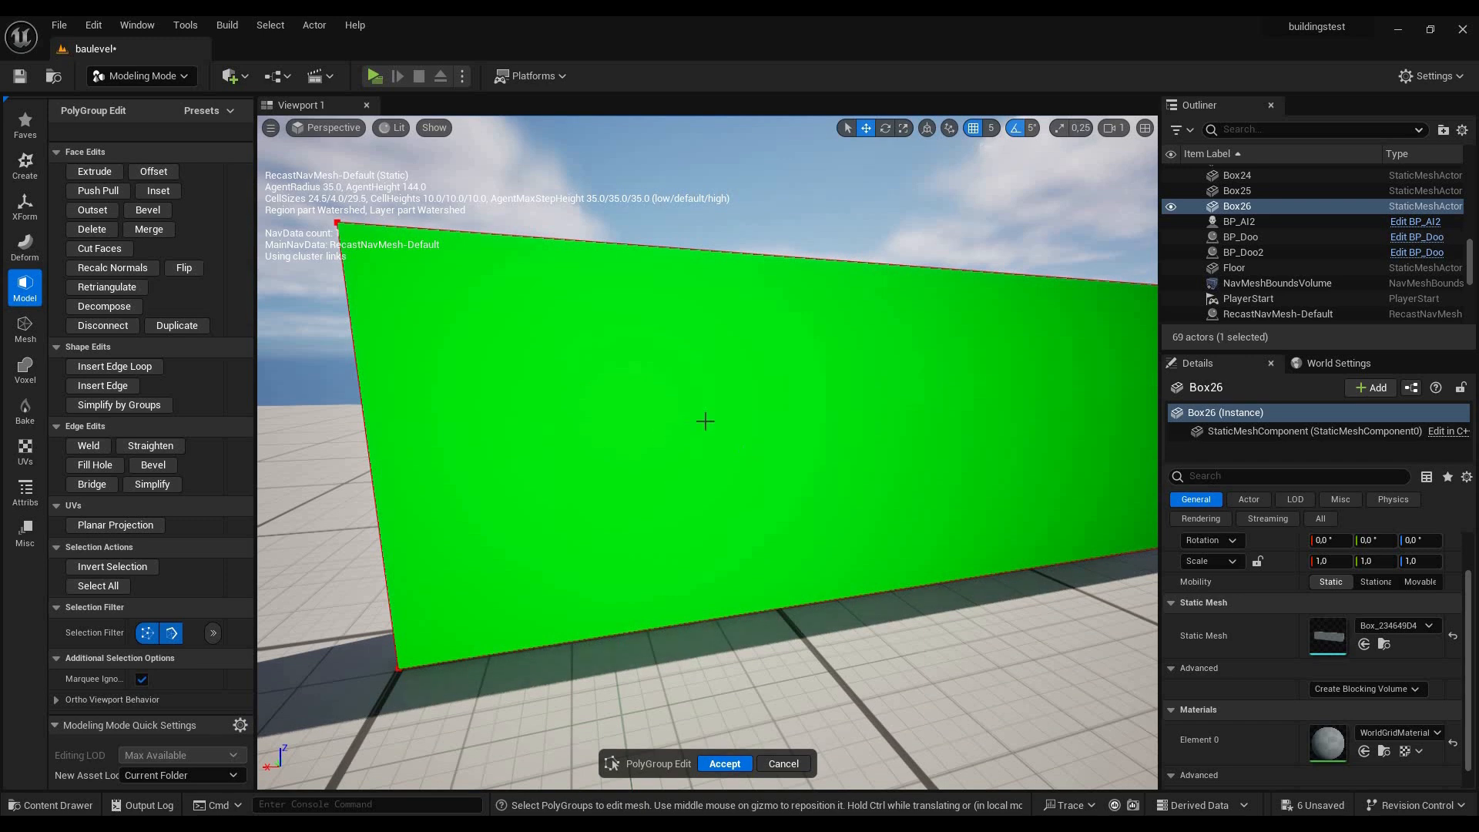
pyautogui.click(528, 304)
pyautogui.moveTo(528, 304); pyautogui.dragTo(604, 304, button='right')
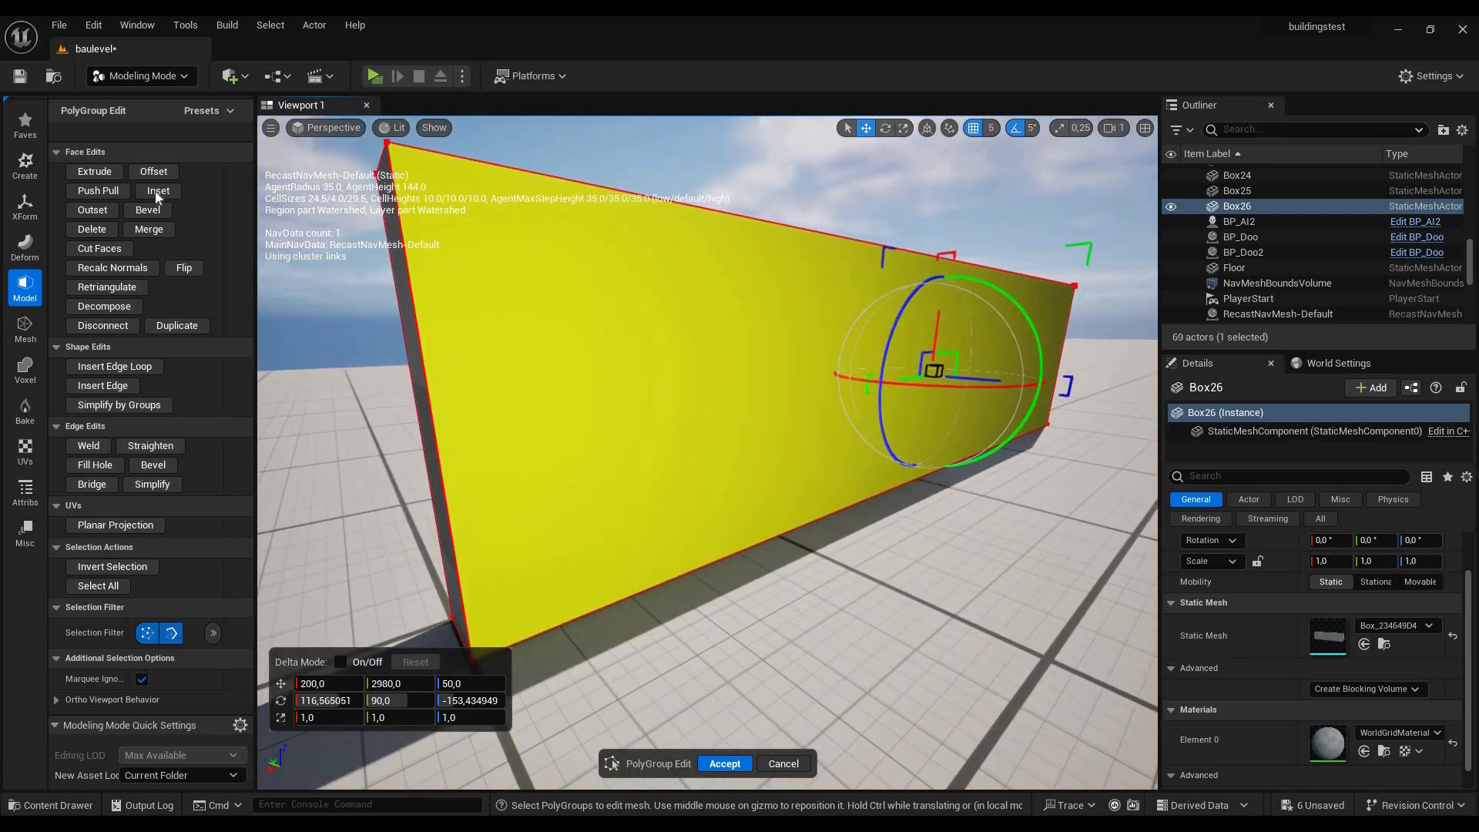
pyautogui.click(158, 191)
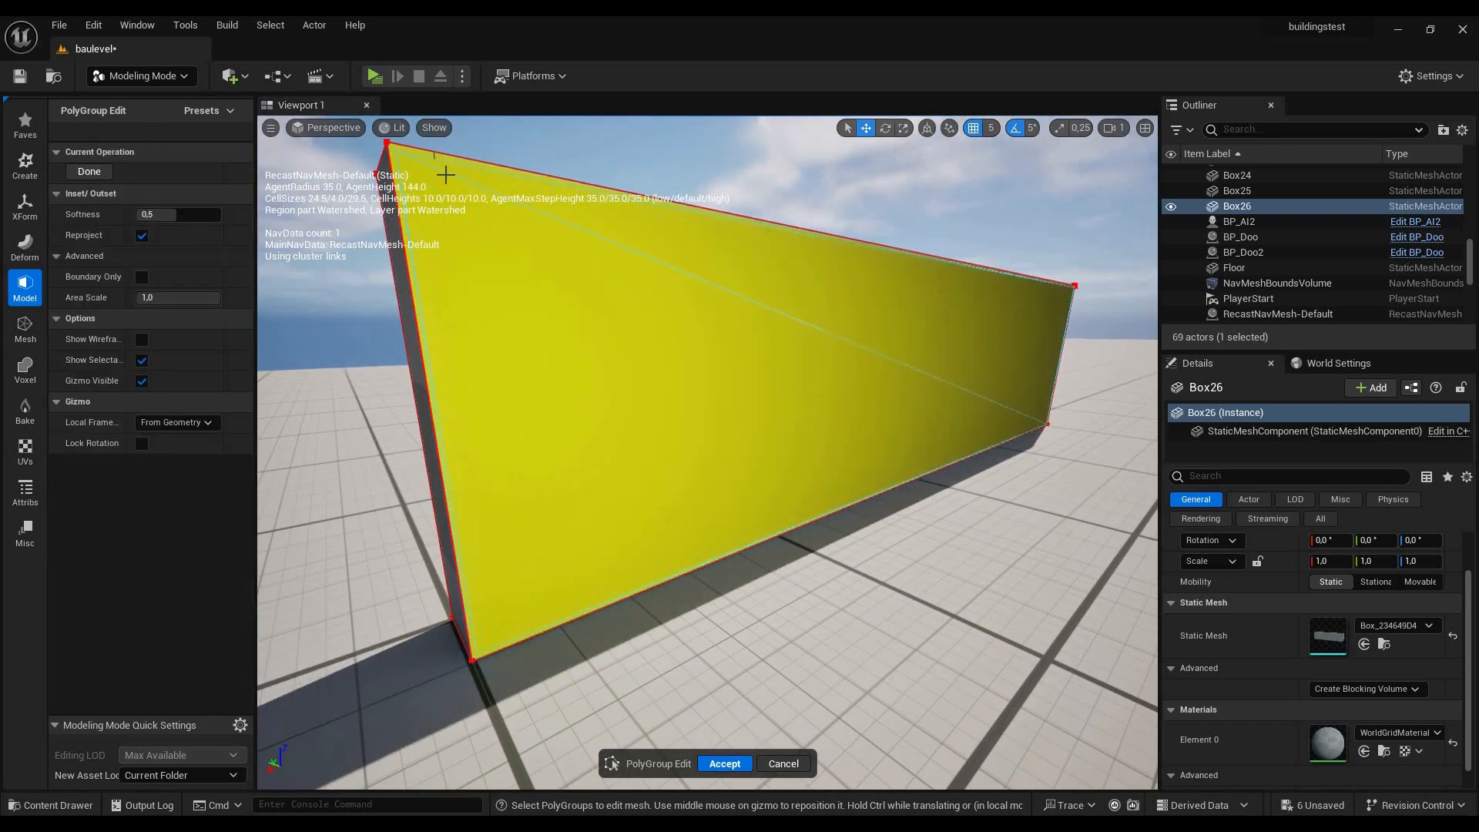
pyautogui.moveTo(463, 193); pyautogui.dragTo(644, 307, button='right')
pyautogui.scroll(-1, 566, 200)
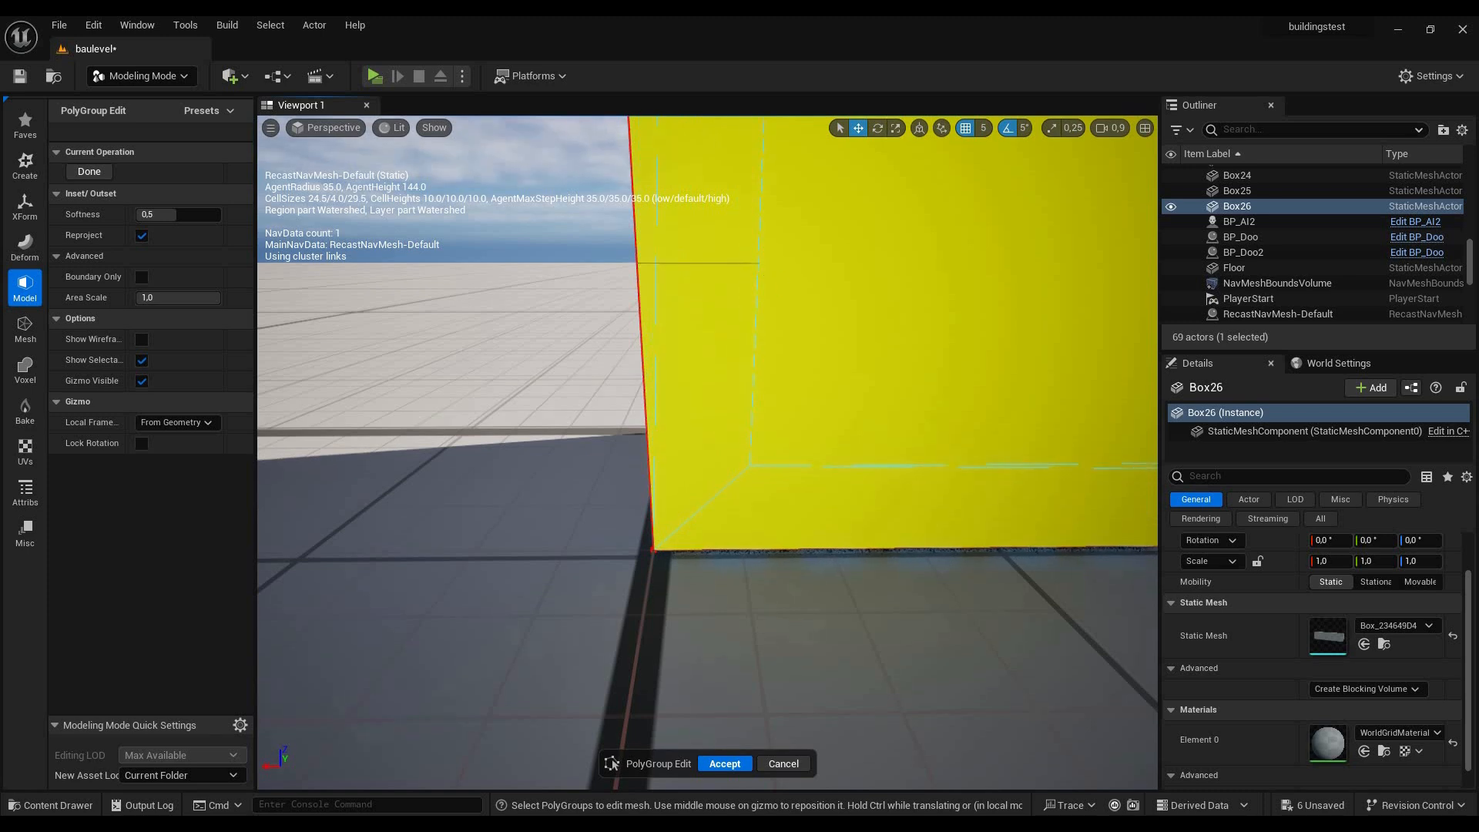
pyautogui.click(758, 262)
pyautogui.press('f')
pyautogui.moveTo(687, 475); pyautogui.dragTo(532, 438, button='right')
pyautogui.moveTo(522, 254)
pyautogui.mouseDown(button='right')
pyautogui.moveTo(469, 253)
pyautogui.moveTo(531, 255)
pyautogui.mouseUp(button='right')
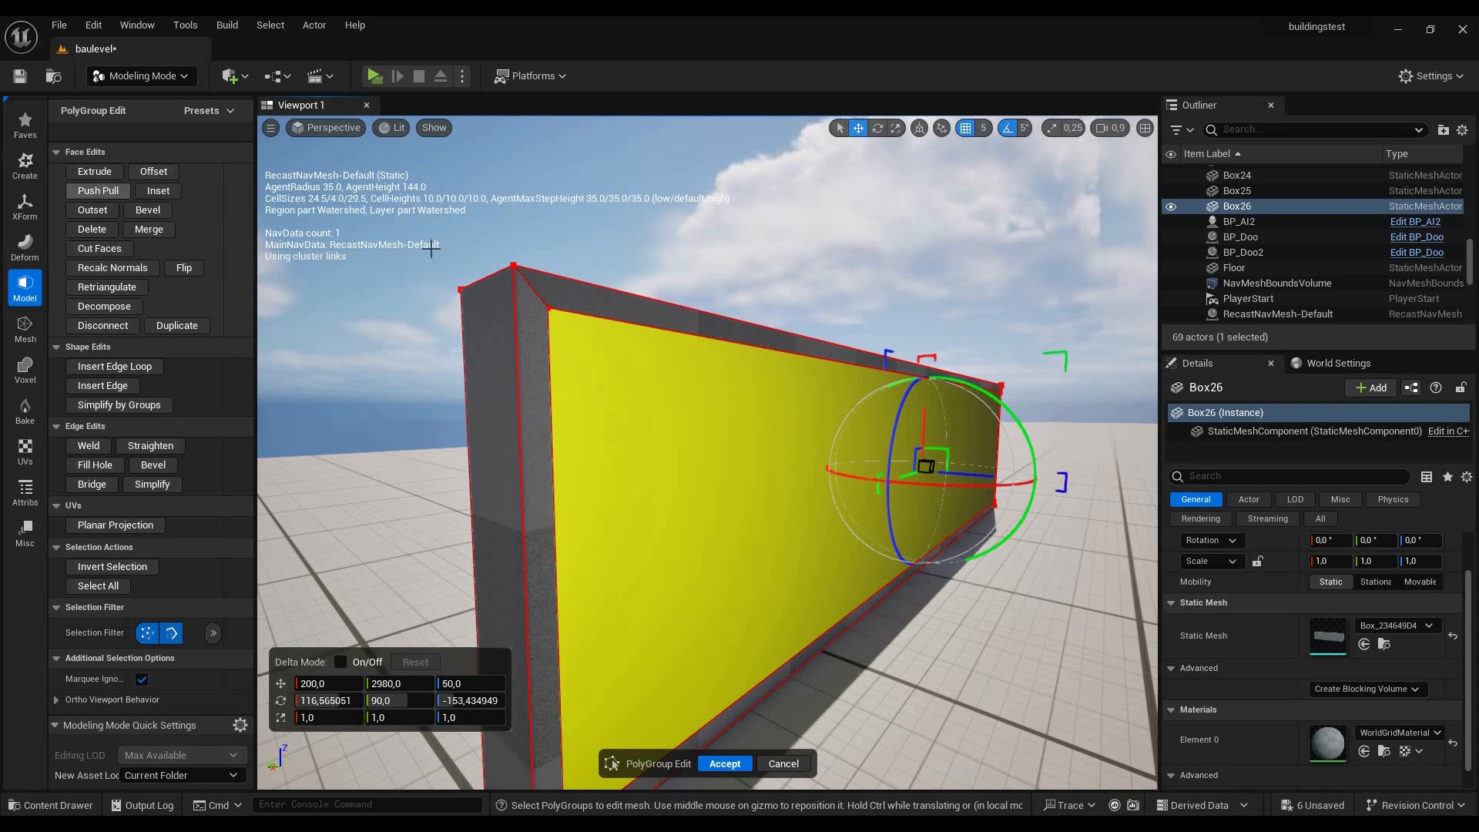
# Push the inset face about 5 units into the box with Push Pull and accept the mesh edit
pyautogui.click(98, 191)
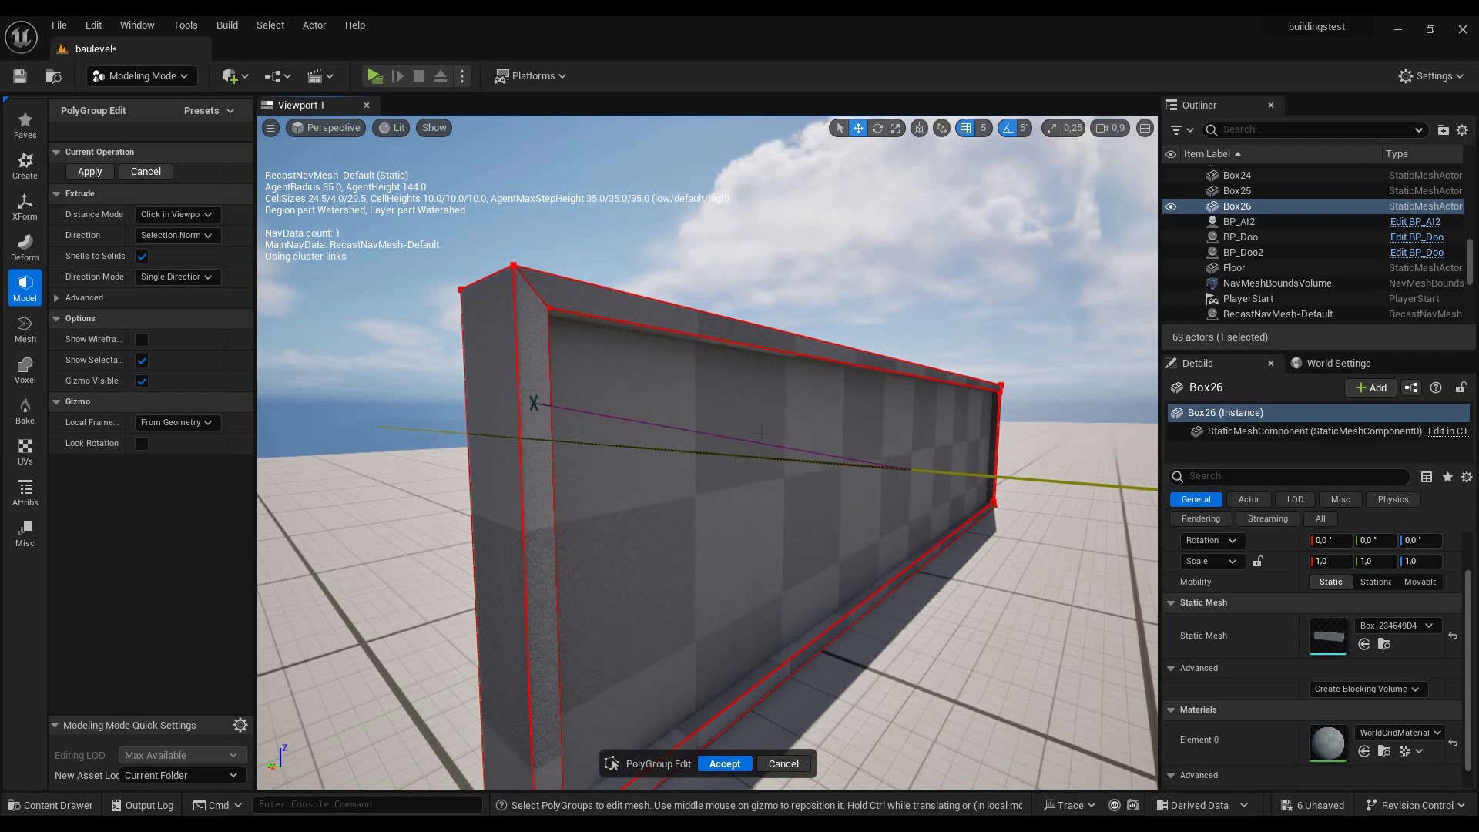
pyautogui.click(761, 433)
pyautogui.moveTo(761, 433); pyautogui.dragTo(693, 447, button='right')
pyautogui.press('w')
pyautogui.press('s')
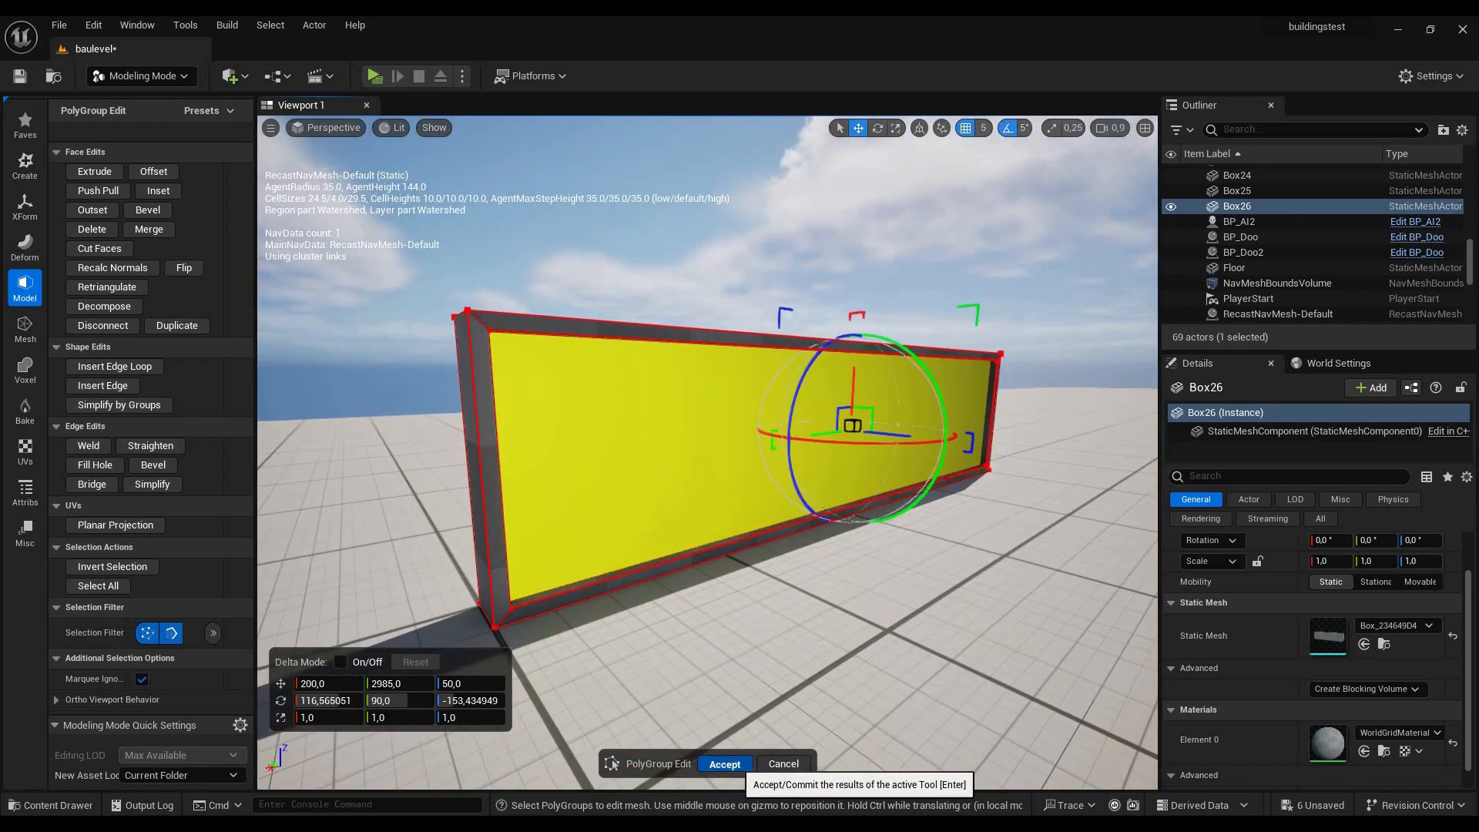
pyautogui.click(736, 763)
pyautogui.press('d')
pyautogui.moveTo(735, 493); pyautogui.dragTo(608, 516, button='right')
pyautogui.press('s')
pyautogui.press('a')
pyautogui.press('d')
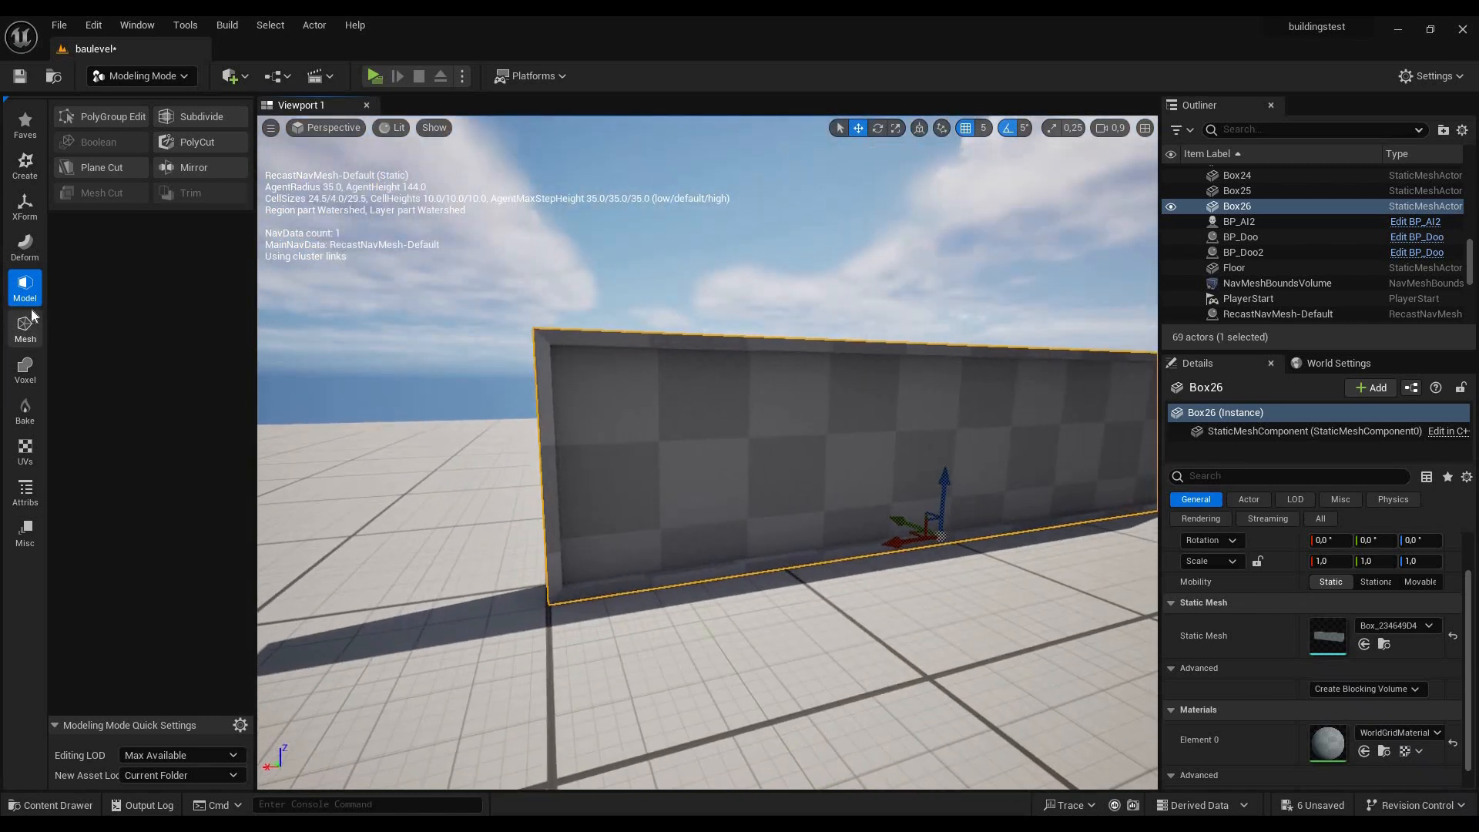
# Create a second material named Frame in the Shopsigntutorial folder
pyautogui.click(50, 805)
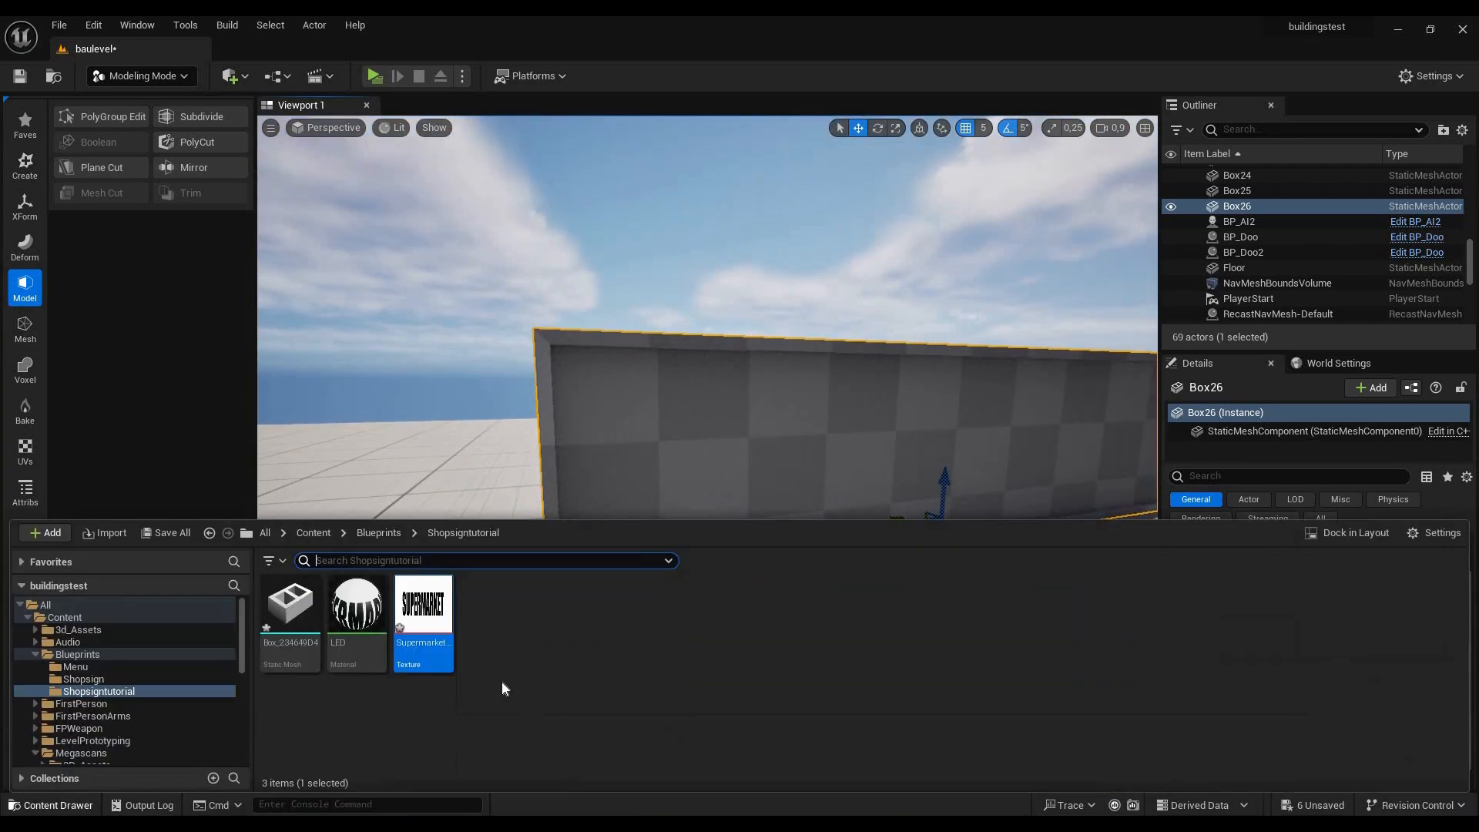
pyautogui.rightClick(539, 676)
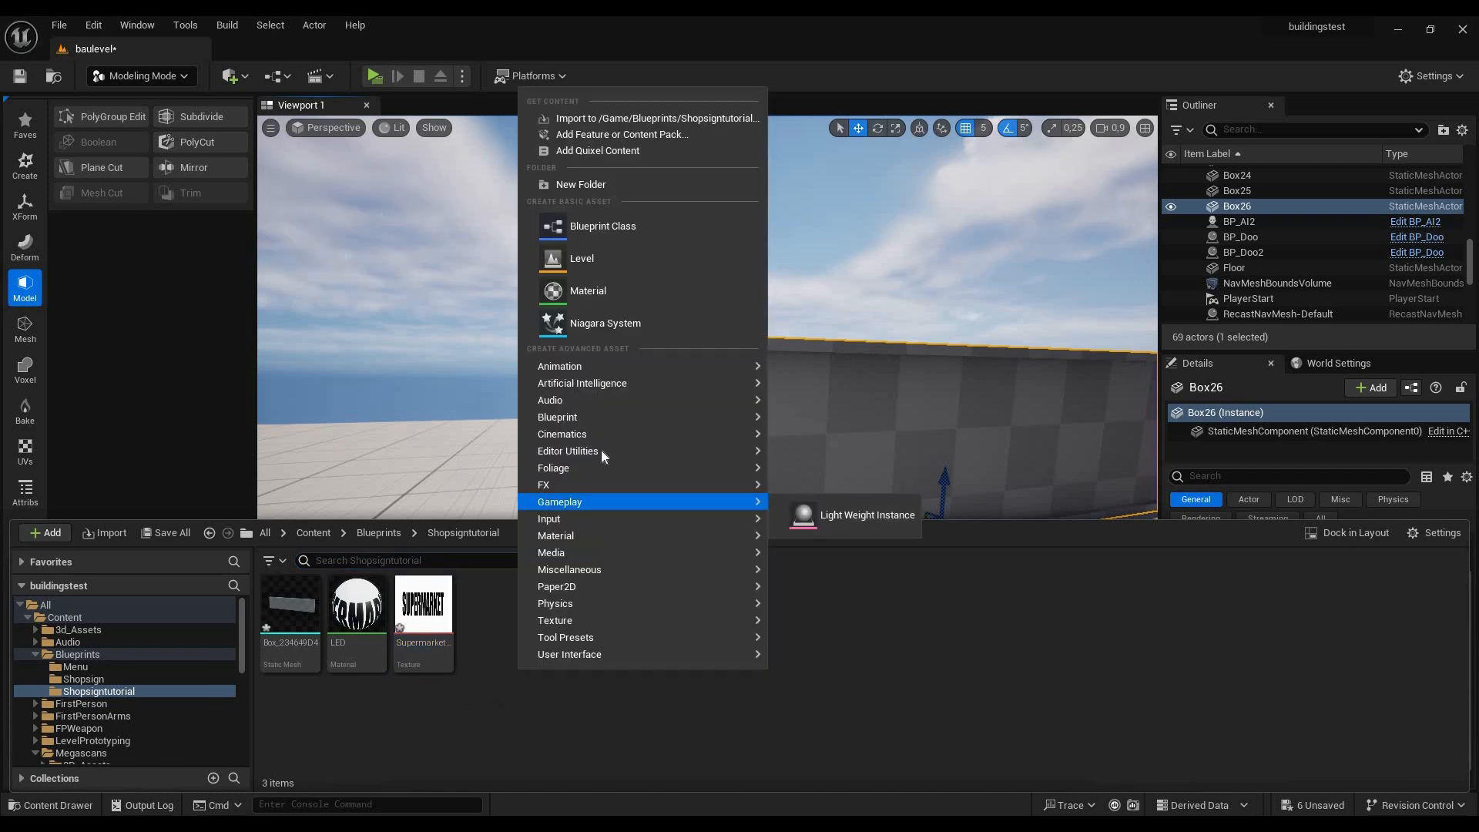
pyautogui.click(578, 286)
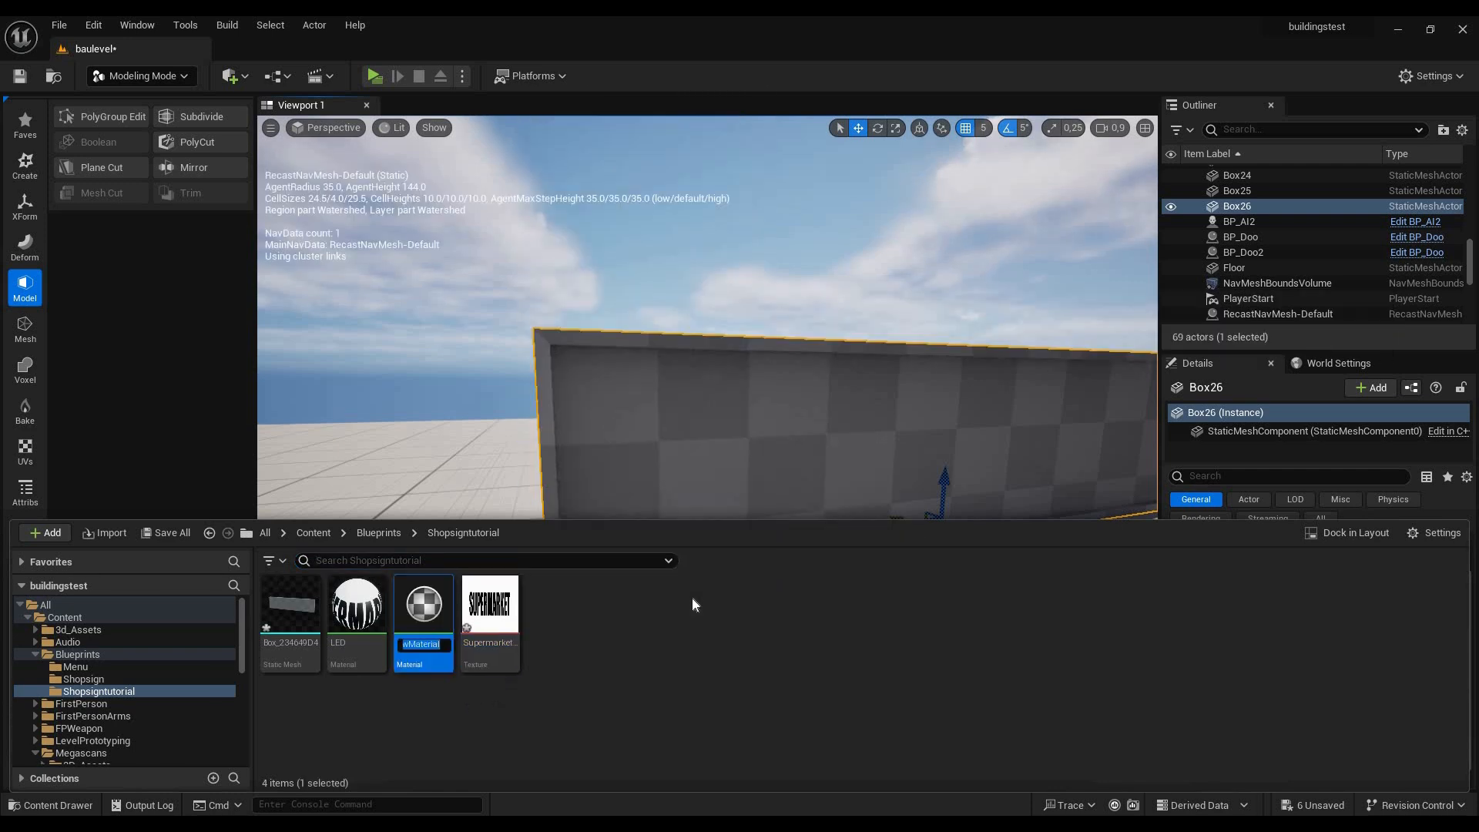
pyautogui.write('Frame')
pyautogui.press('Return')
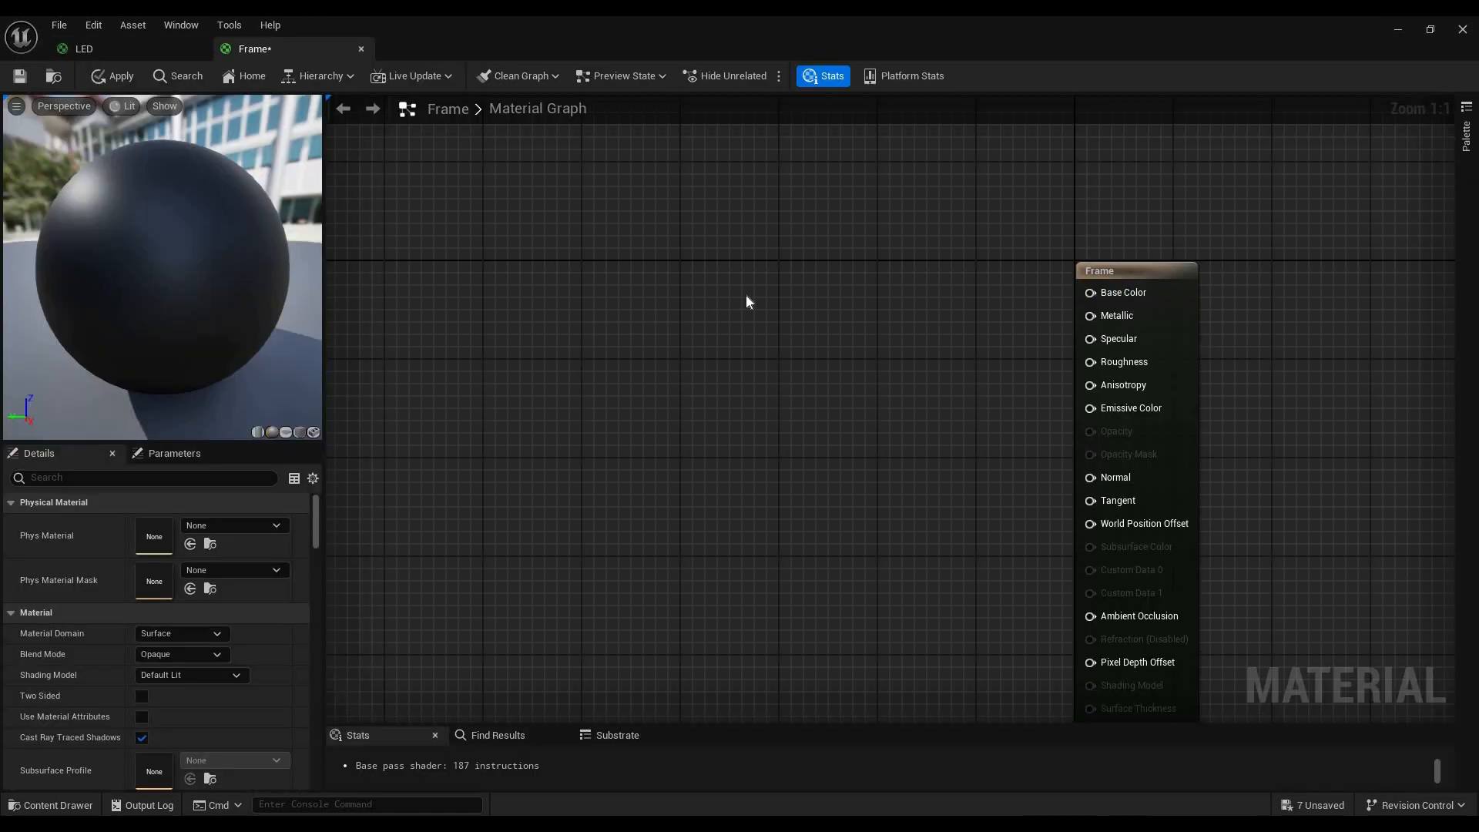
# Add a scalar parameter named Color to the Frame material graph
pyautogui.click(747, 293)
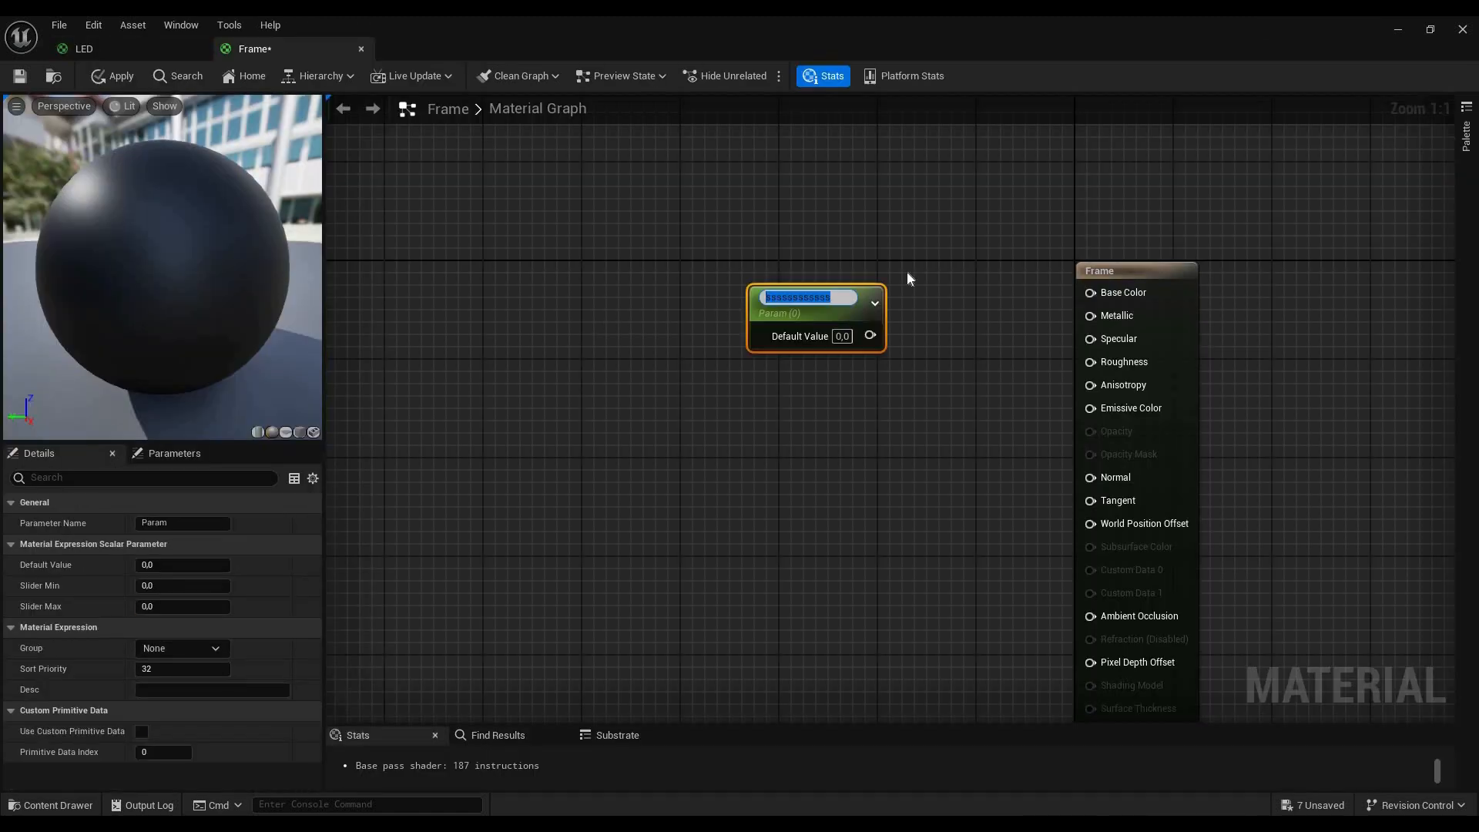
pyautogui.press('BackSpace')
pyautogui.write('Color')
pyautogui.press('Return')
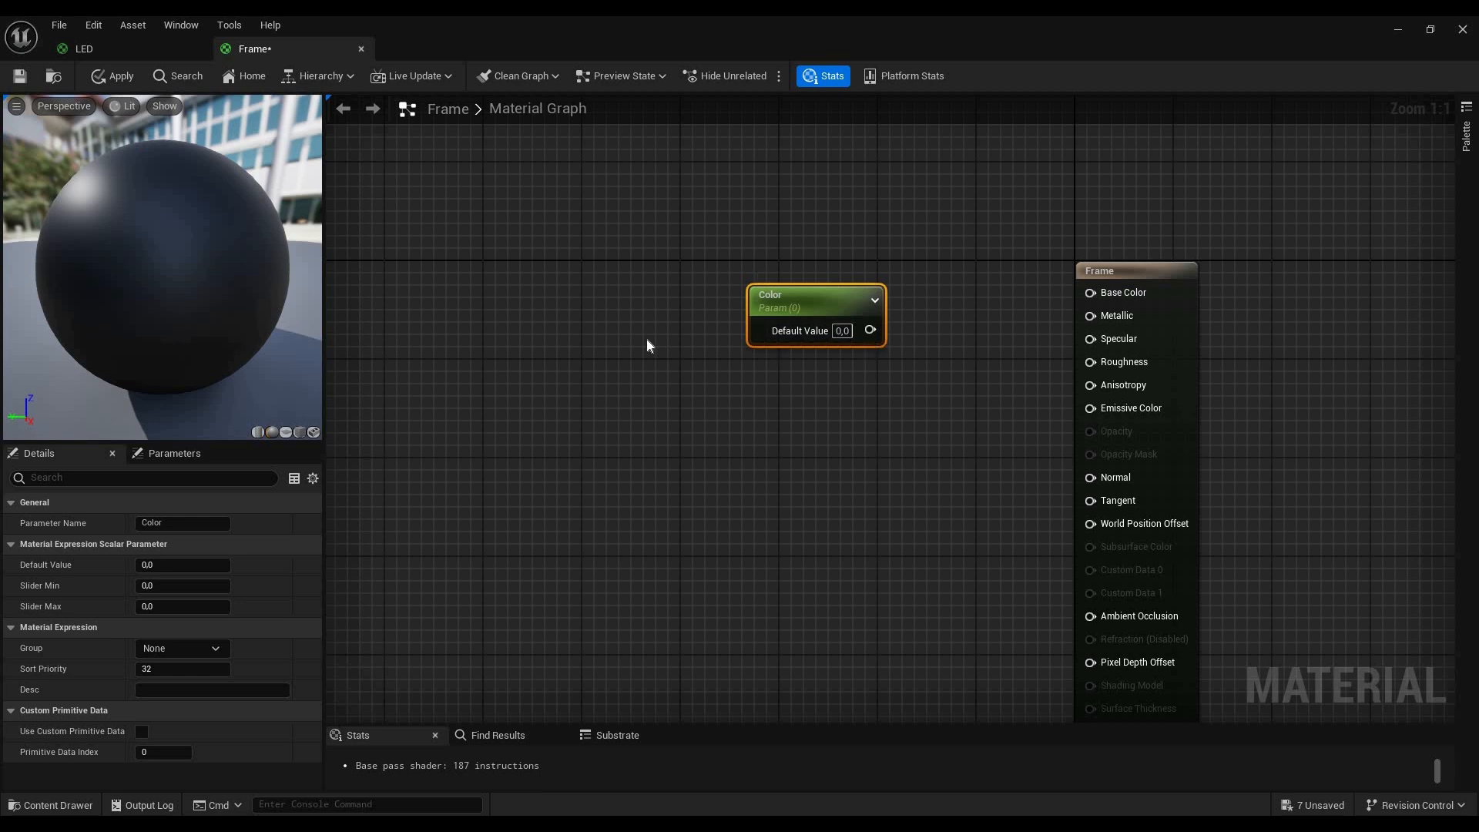
# Add a vector parameter node to the Frame material graph beside the scalar Color parameter
pyautogui.click(496, 252)
pyautogui.write('vvvvvv')
pyautogui.press('BackSpace')
pyautogui.press('BackSpace')
pyautogui.press('BackSpace')
pyautogui.press('BackSpace')
pyautogui.press('BackSpace')
pyautogui.press('BackSpace')
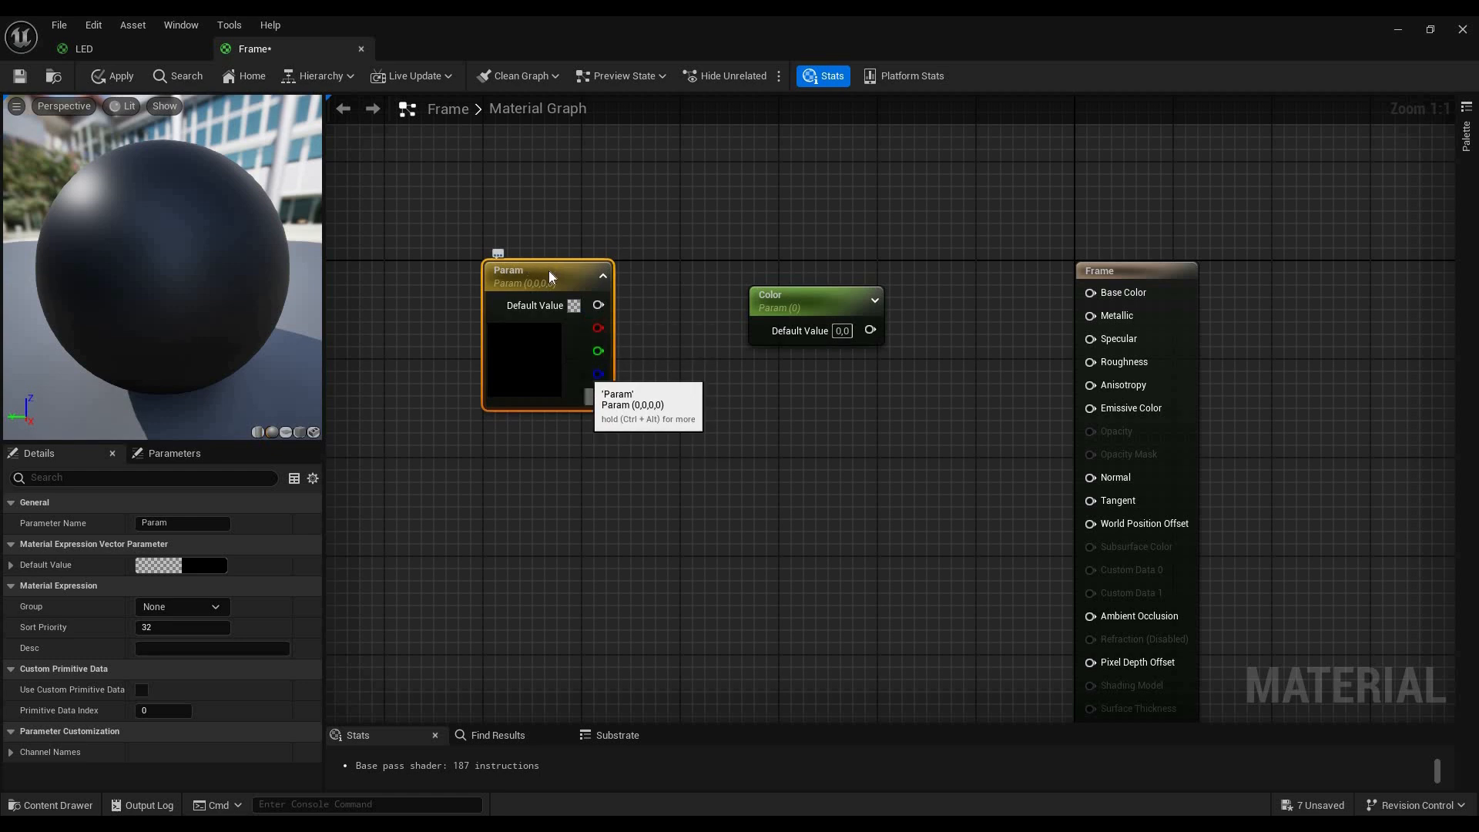
# Delete the unused vector parameter node from the Frame material graph
pyautogui.press('F2')
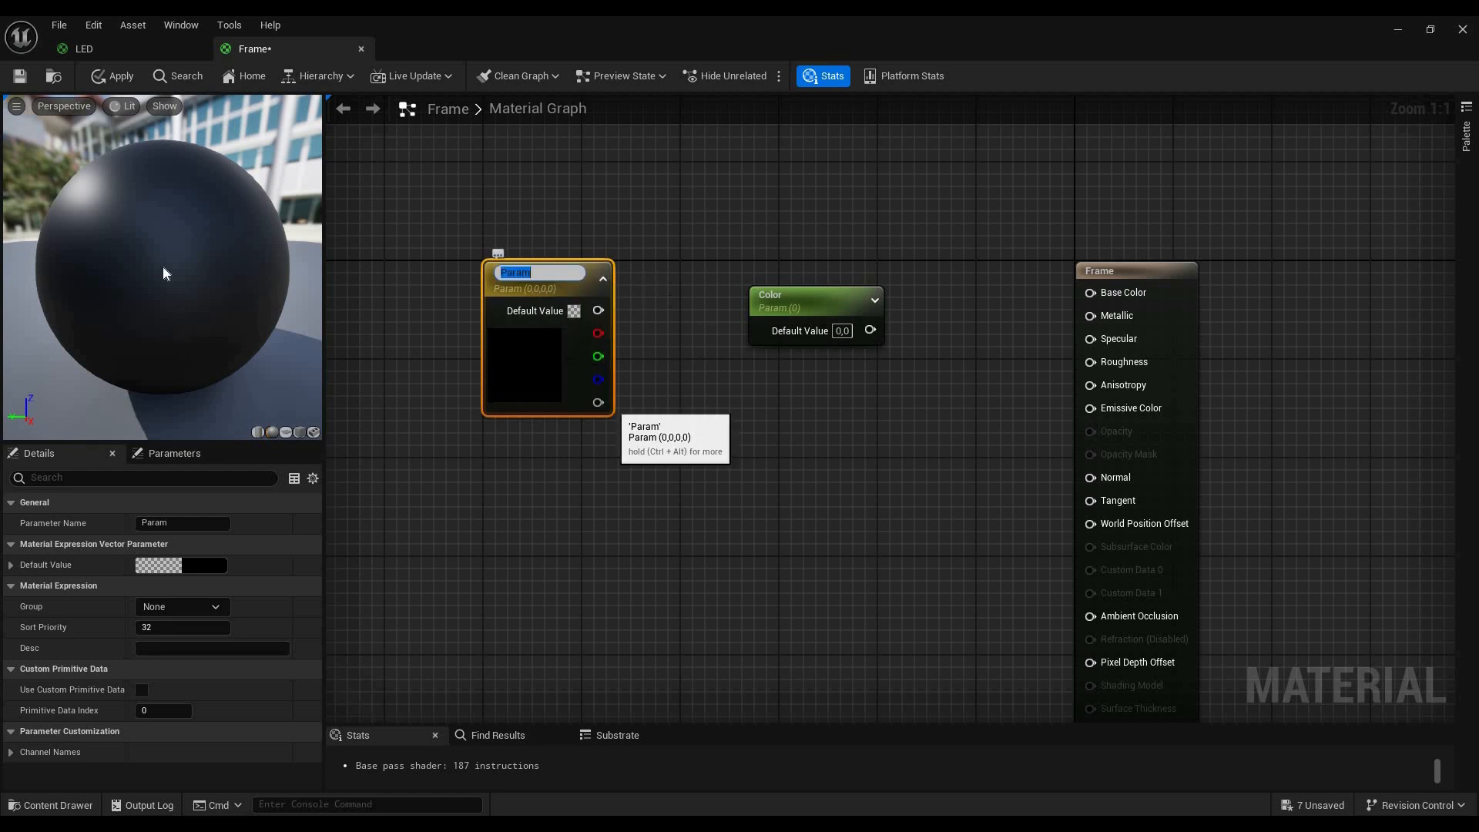
pyautogui.press('Return')
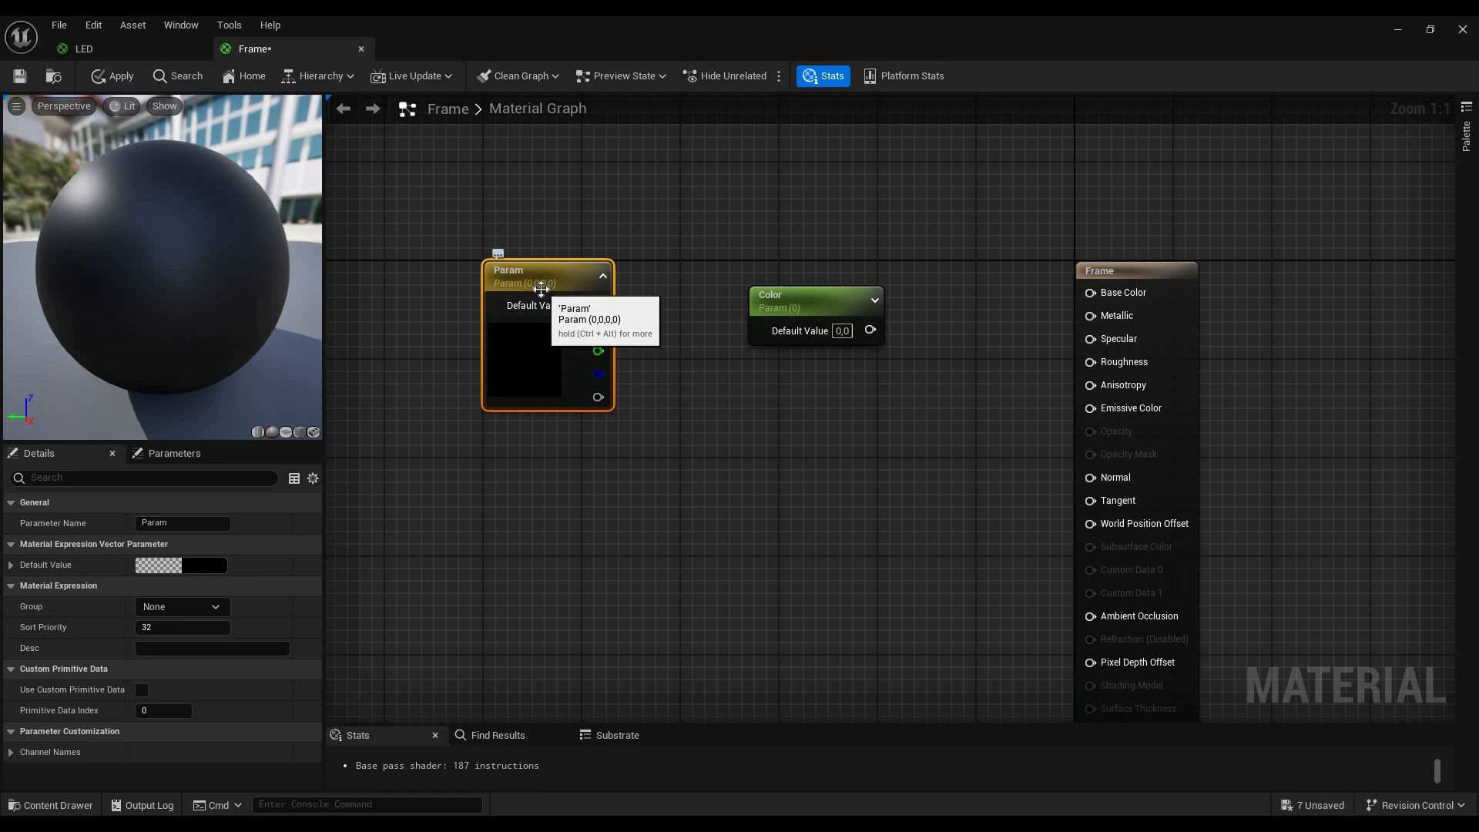
pyautogui.press('Delete')
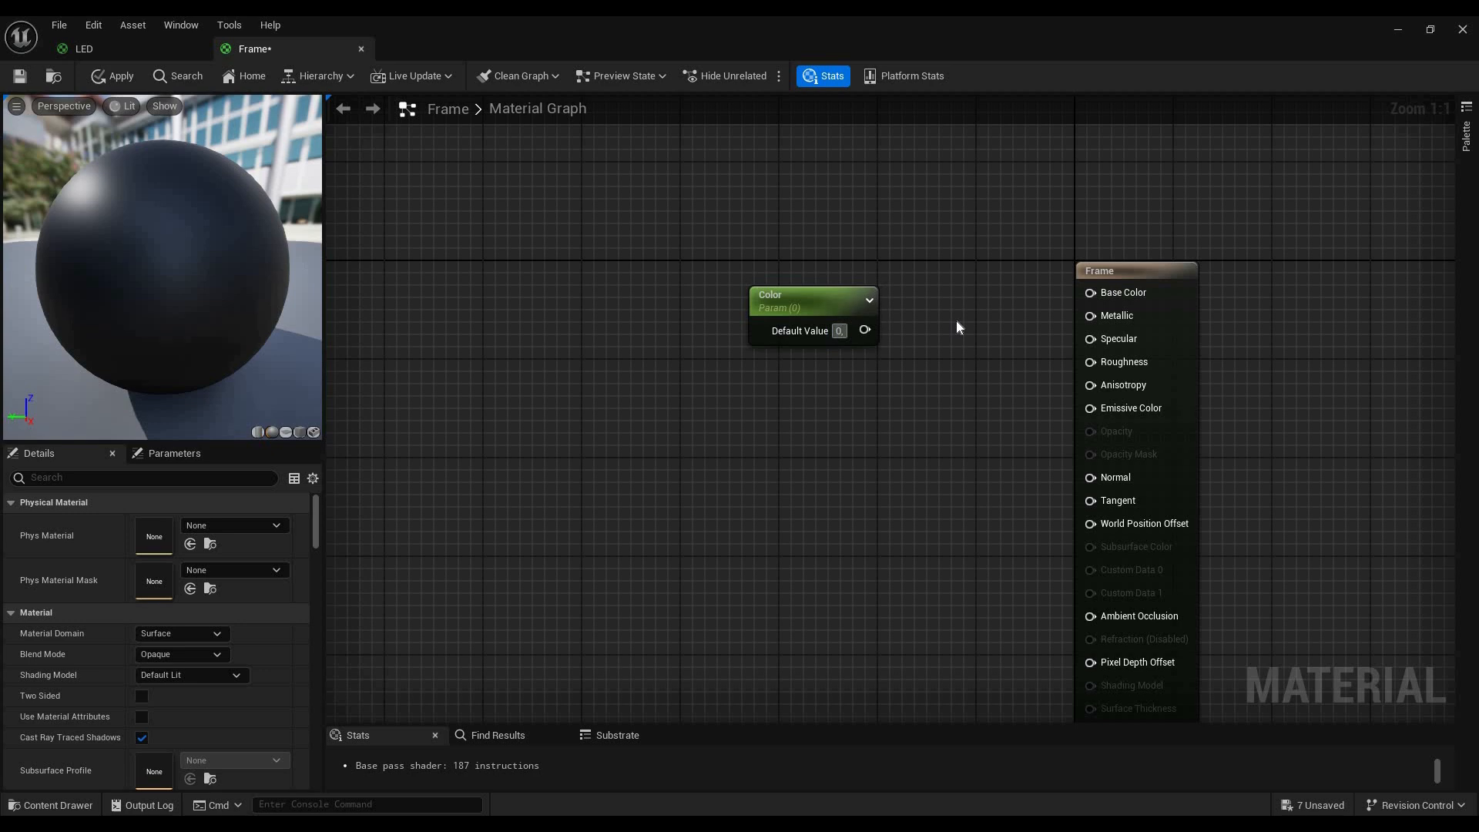
# Connect the Color parameter to Base Color with a default value of 0, align its node with that input and save the Frame material
pyautogui.write('2')
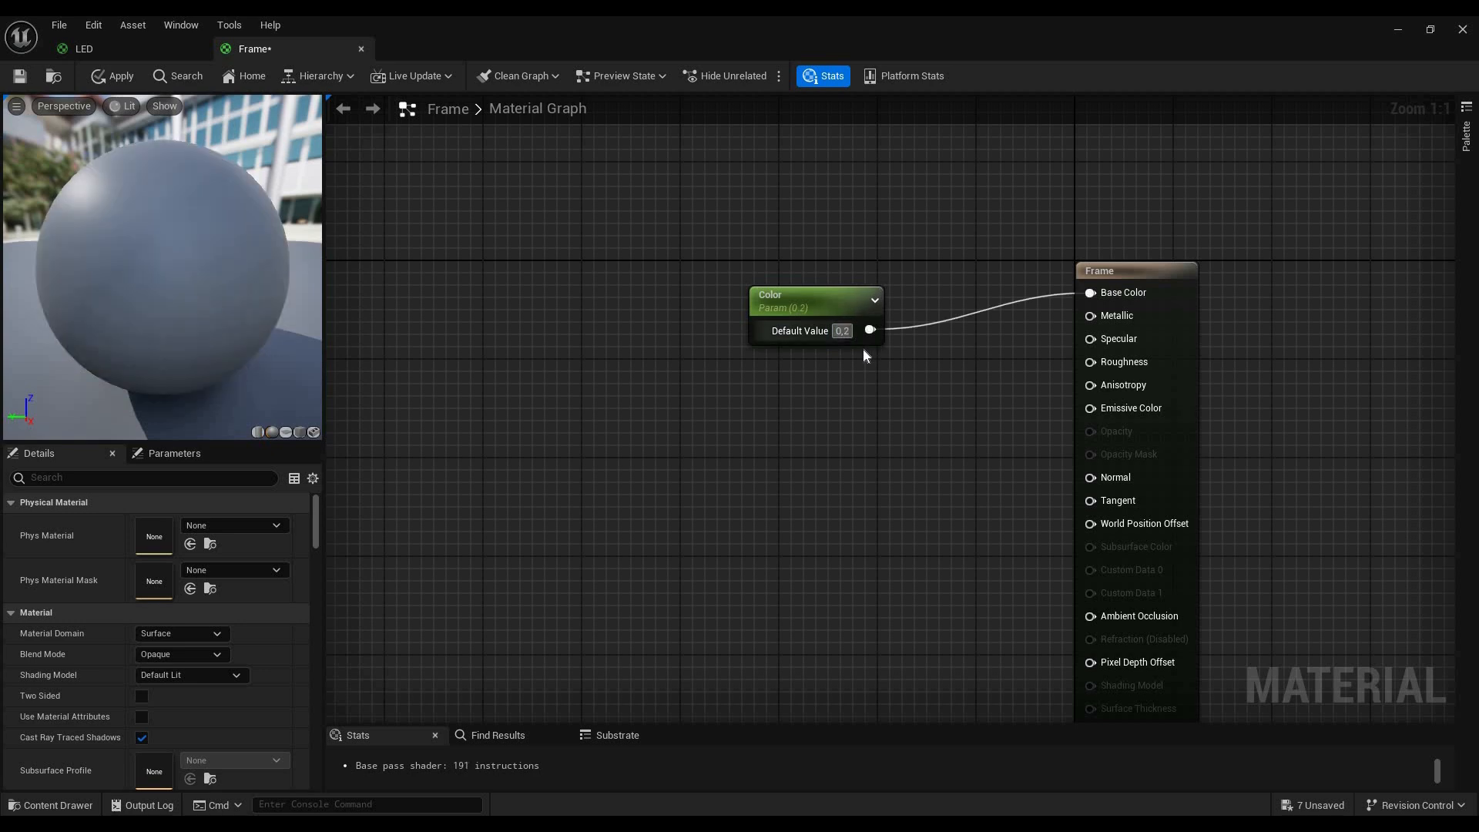
pyautogui.click(843, 332)
pyautogui.write('0')
pyautogui.press('Return')
pyautogui.moveTo(810, 290); pyautogui.dragTo(840, 260)
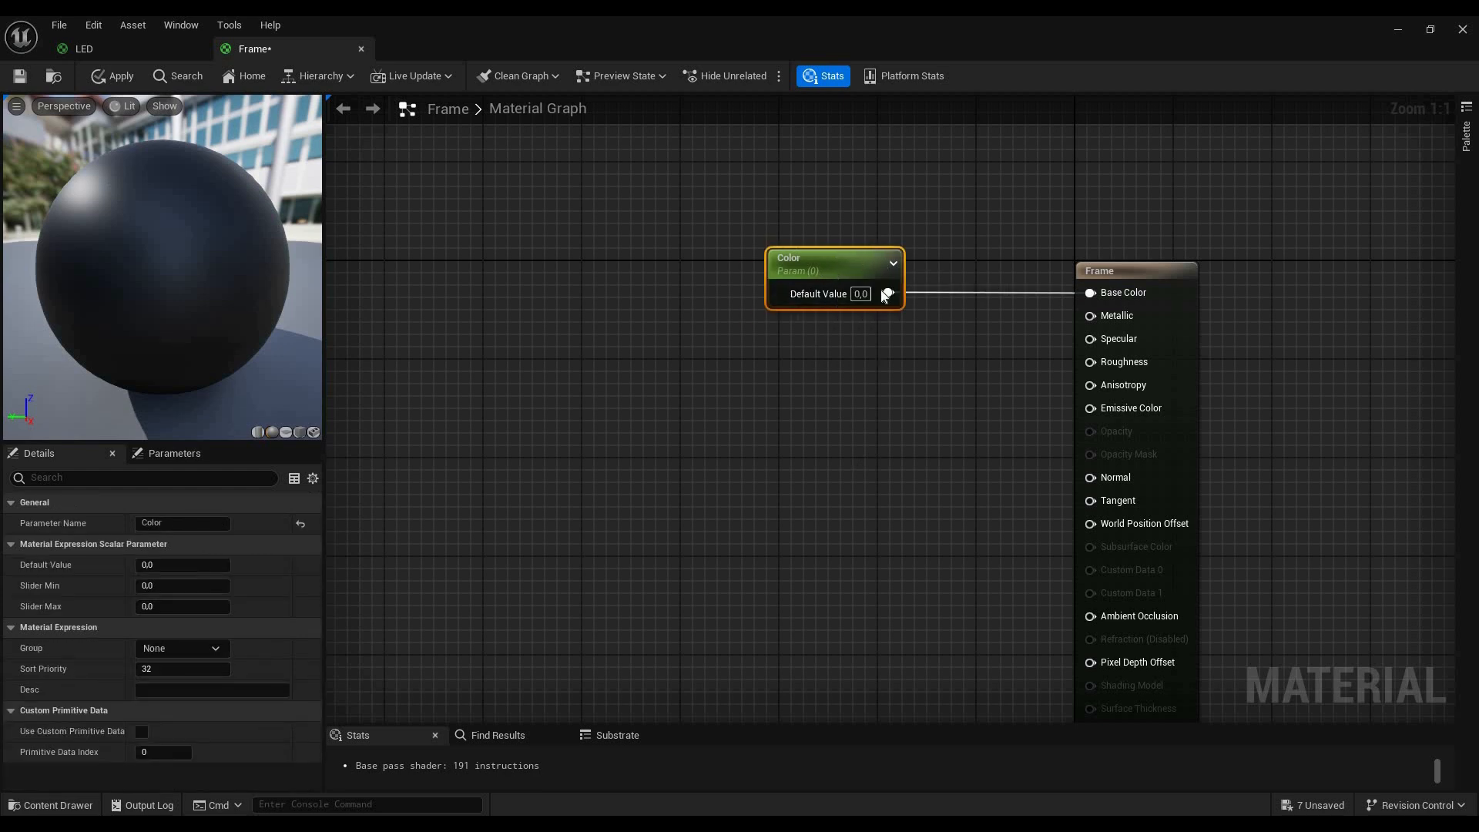
pyautogui.moveTo(210, 327)
pyautogui.mouseDown()
pyautogui.moveTo(308, 331)
pyautogui.moveTo(201, 343)
pyautogui.mouseUp()
pyautogui.click(18, 80)
pyautogui.click(18, 80)
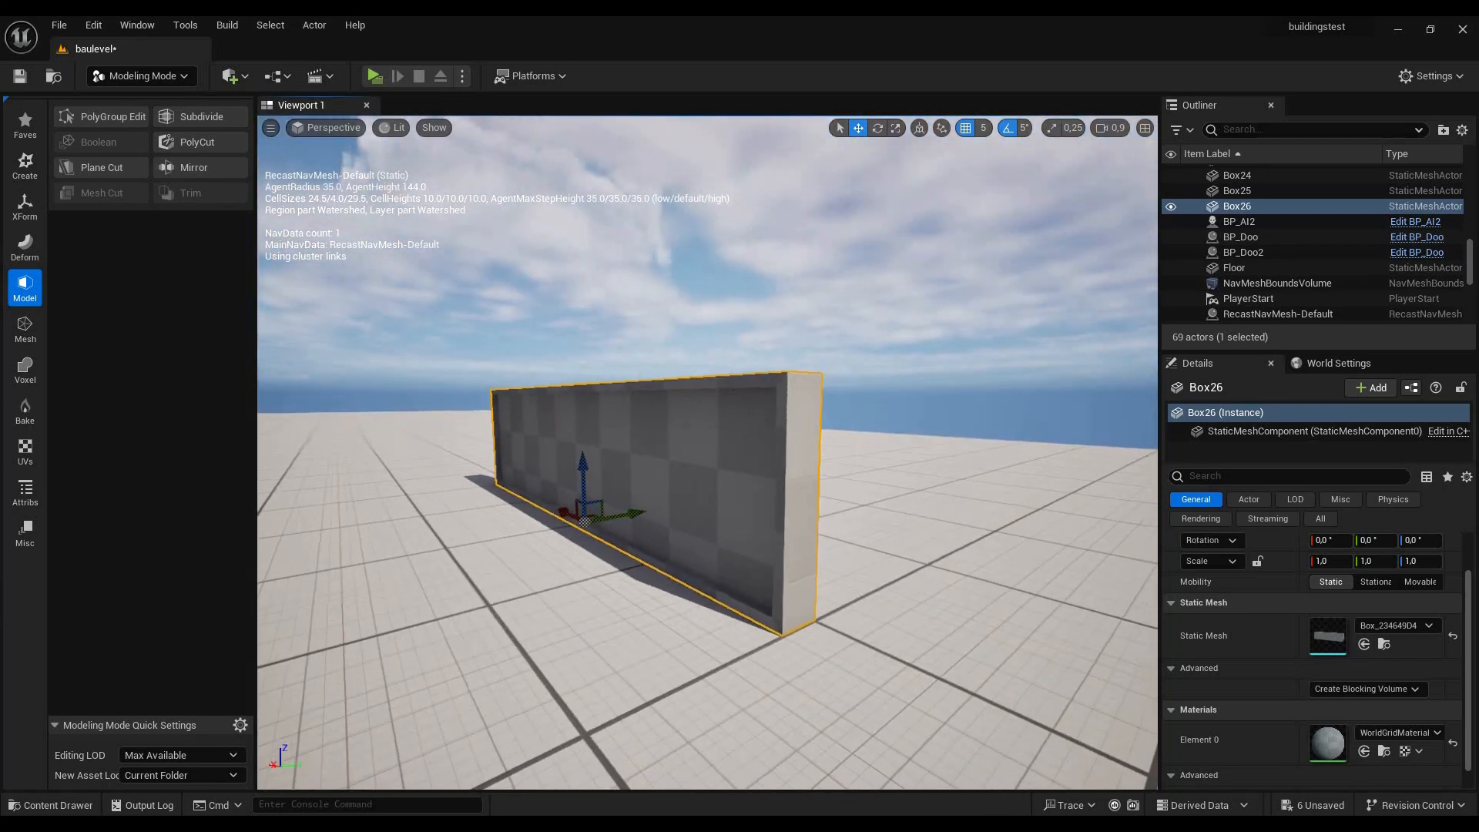
# Start Edit Materials on the sign box and set its first material slot to Frame
pyautogui.moveTo(707, 453); pyautogui.dragTo(778, 486, button='right')
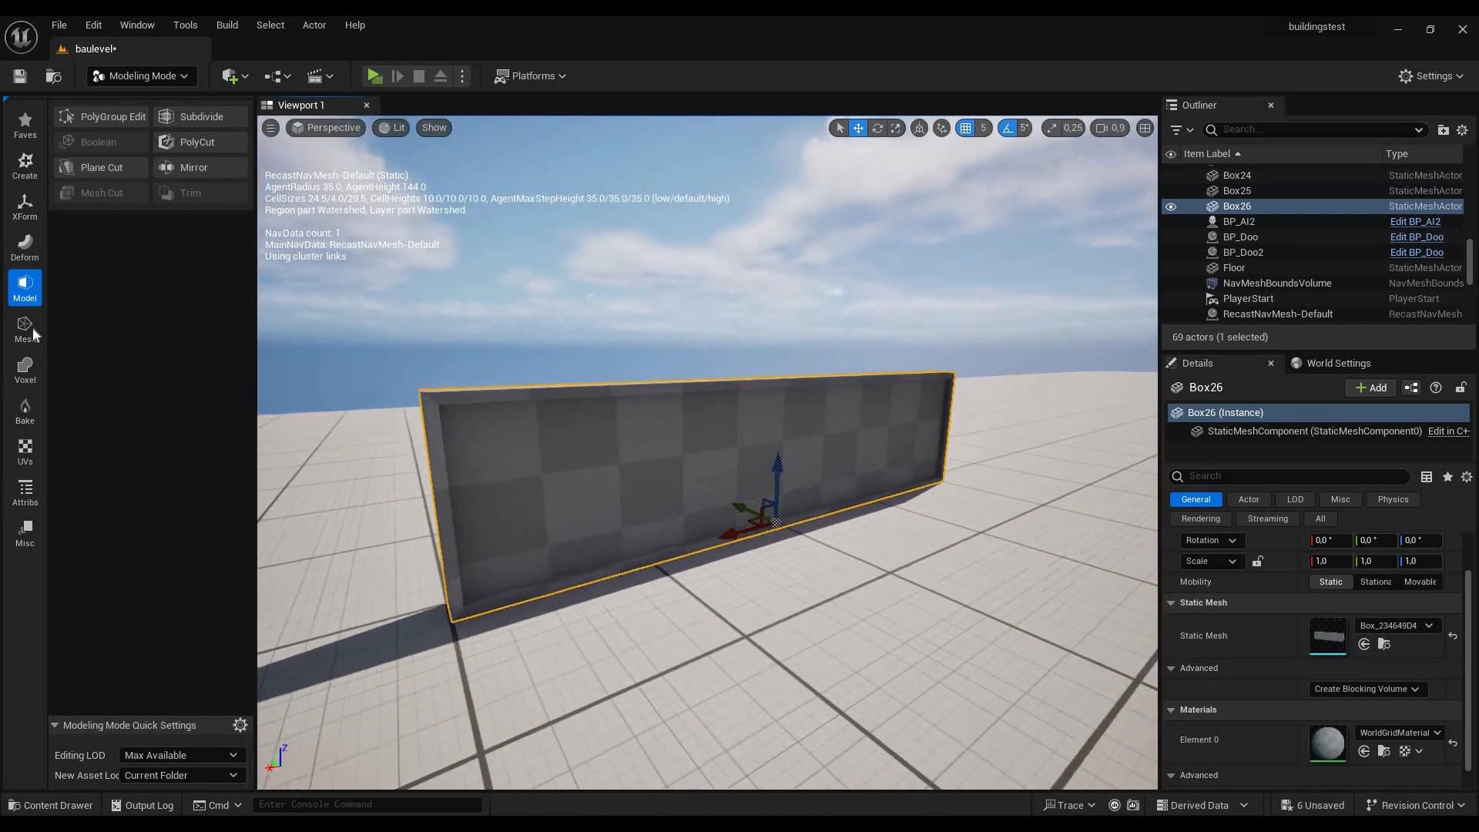
pyautogui.click(31, 489)
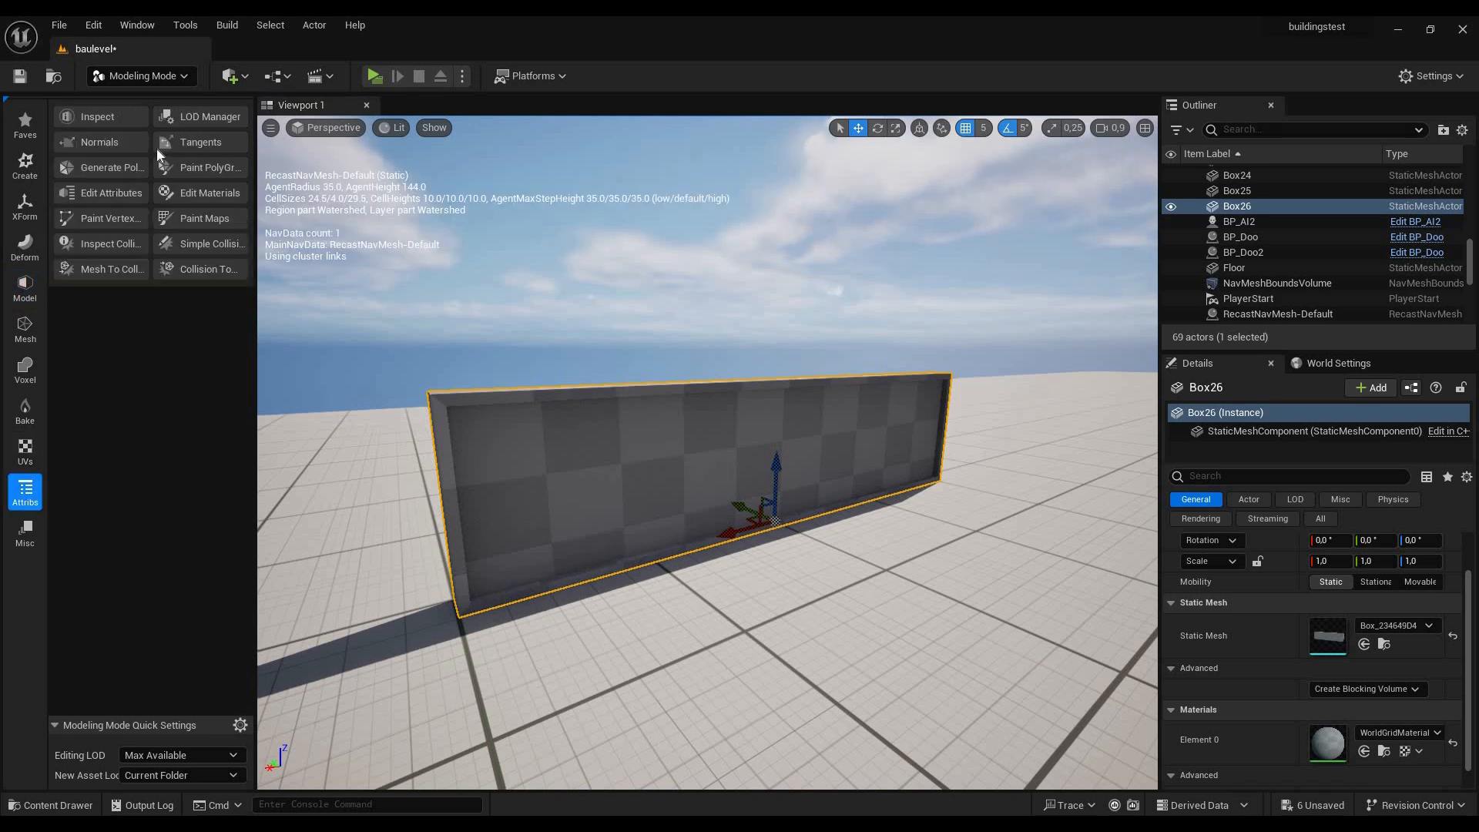
pyautogui.click(200, 193)
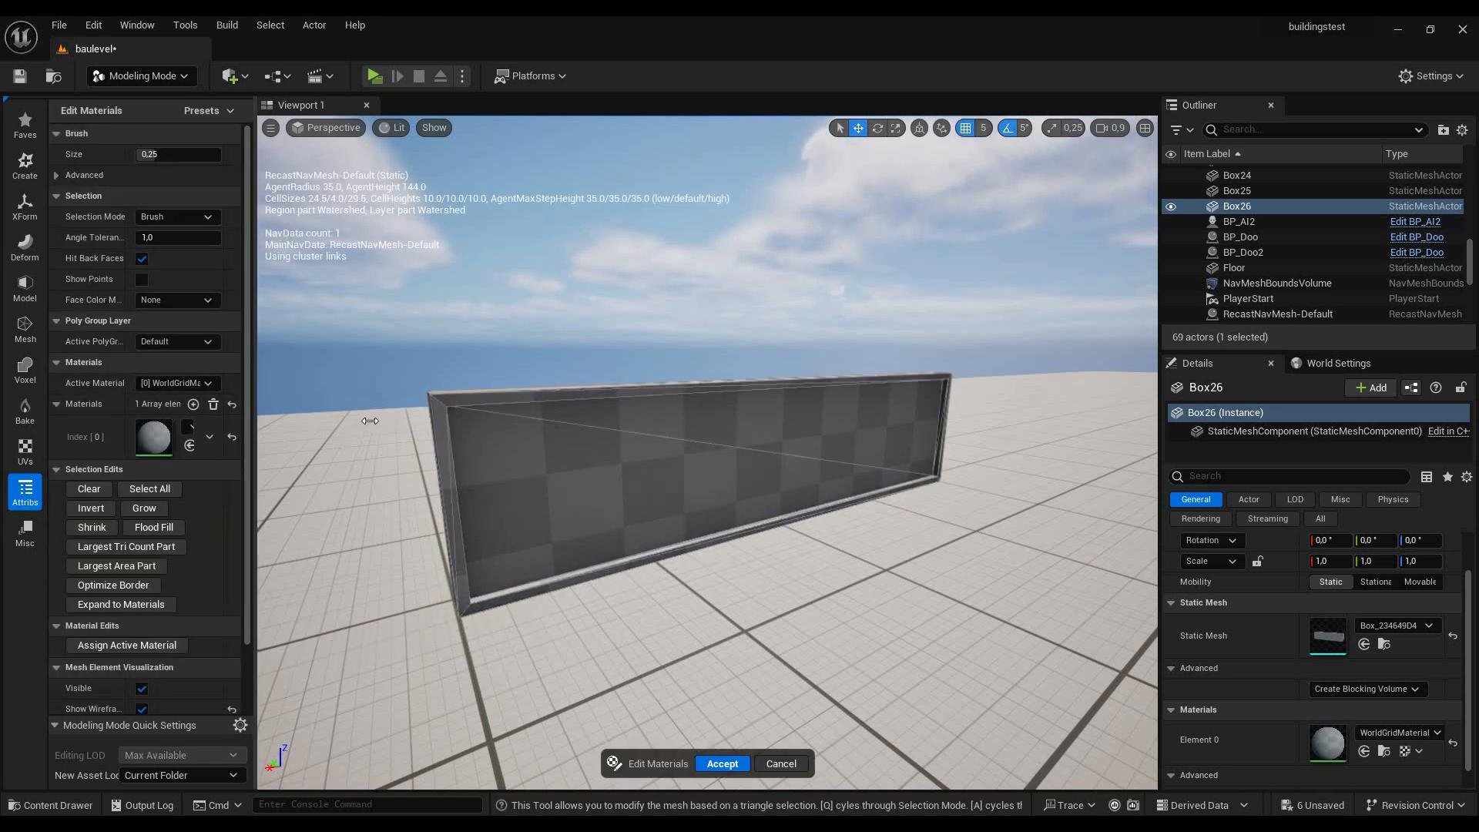
pyautogui.moveTo(251, 427); pyautogui.dragTo(370, 427)
pyautogui.click(285, 383)
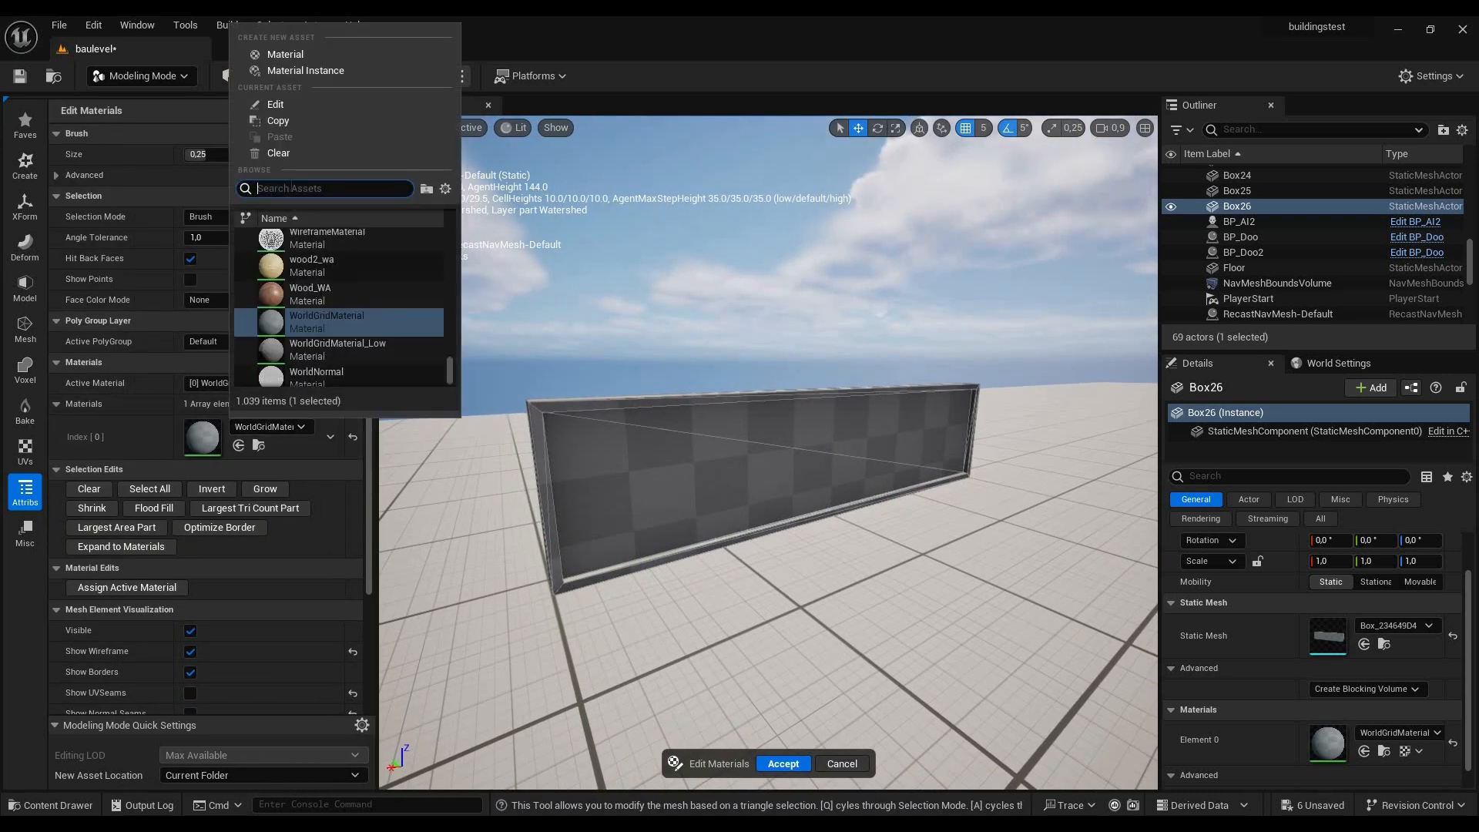
pyautogui.write('Fra')
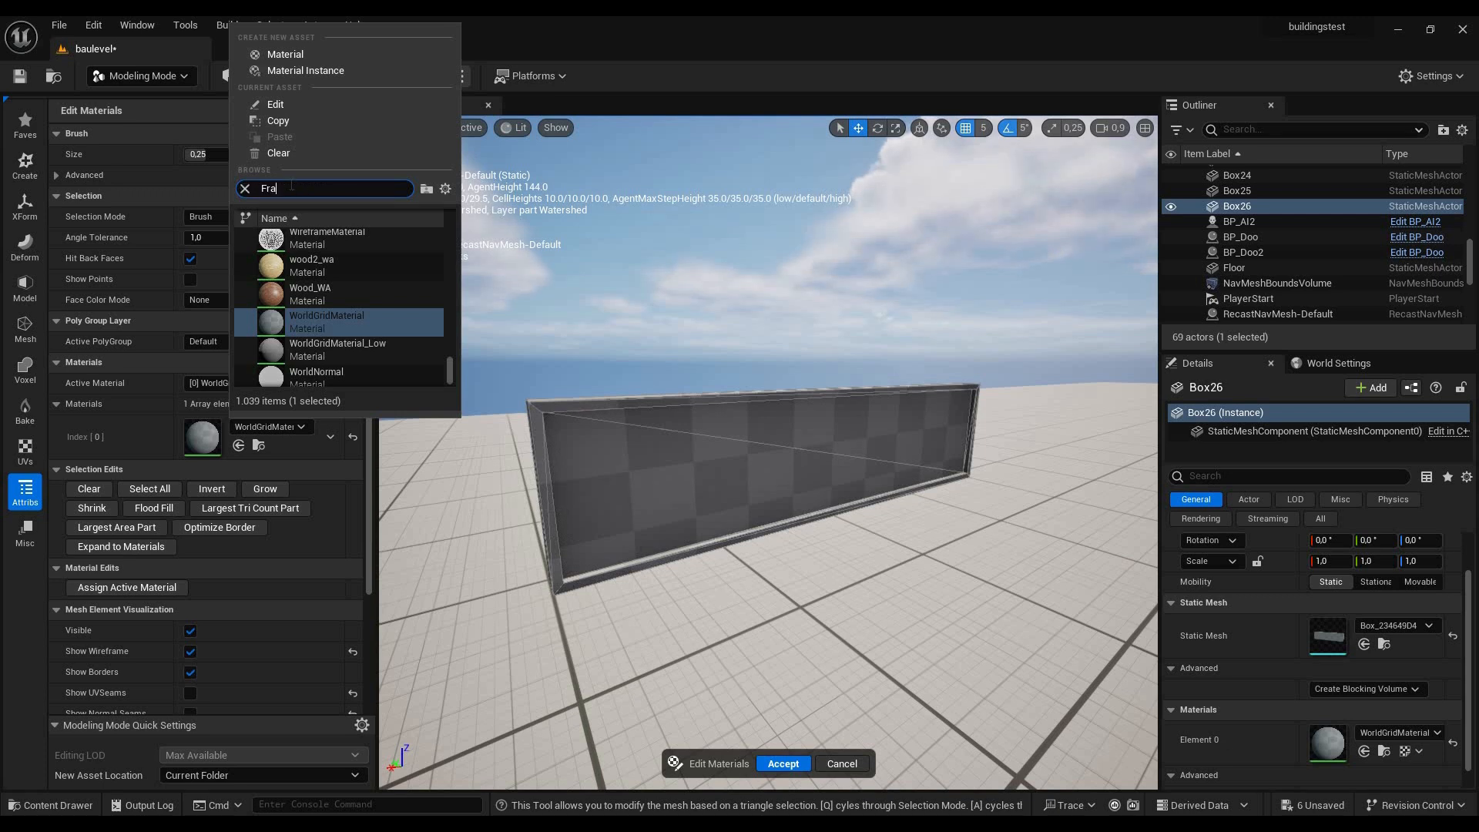
pyautogui.write('me')
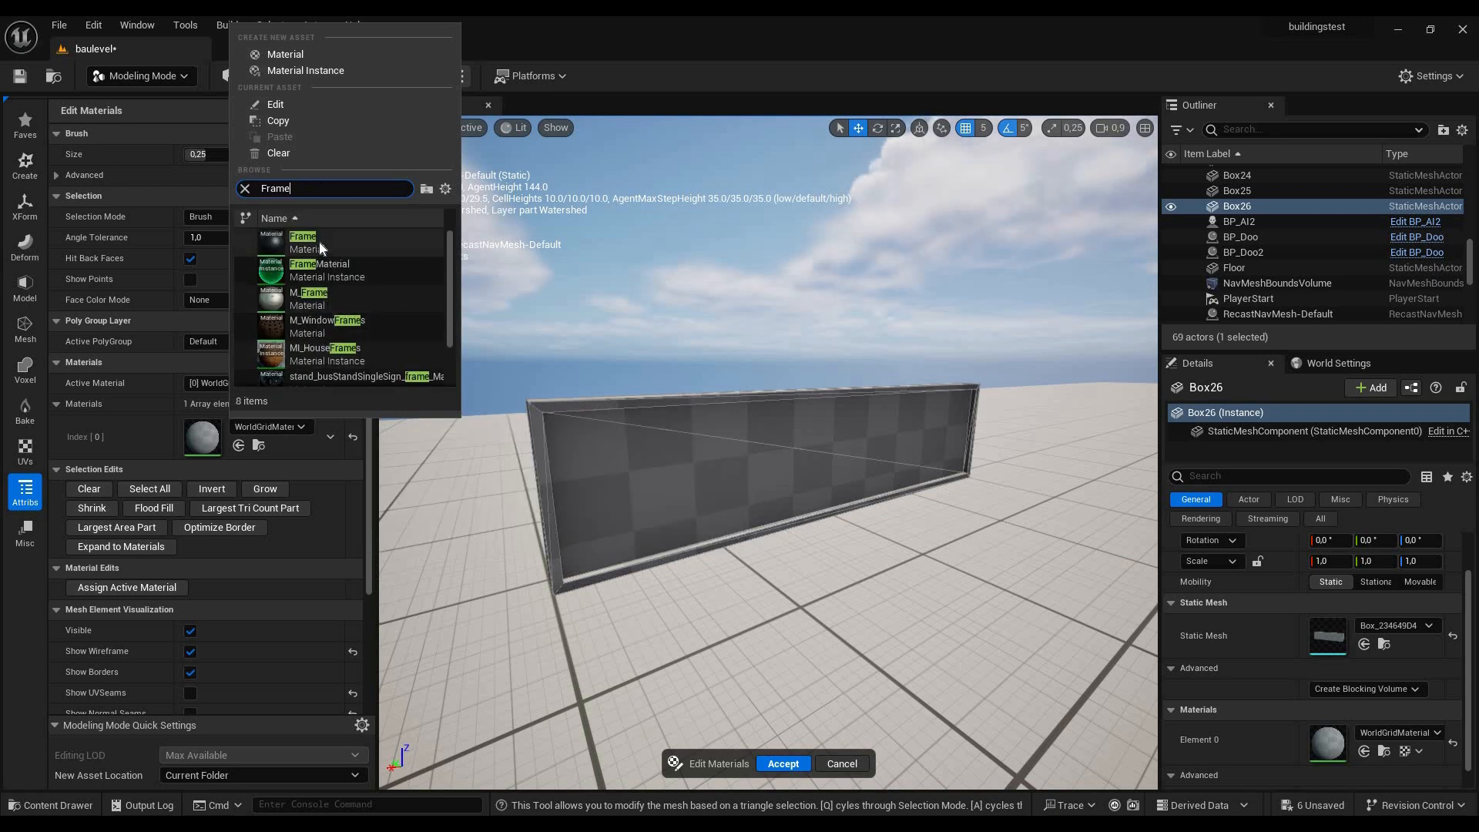
pyautogui.click(319, 240)
# Add a second material slot to the sign box and set it to LED
pyautogui.scroll(5, 683, 552)
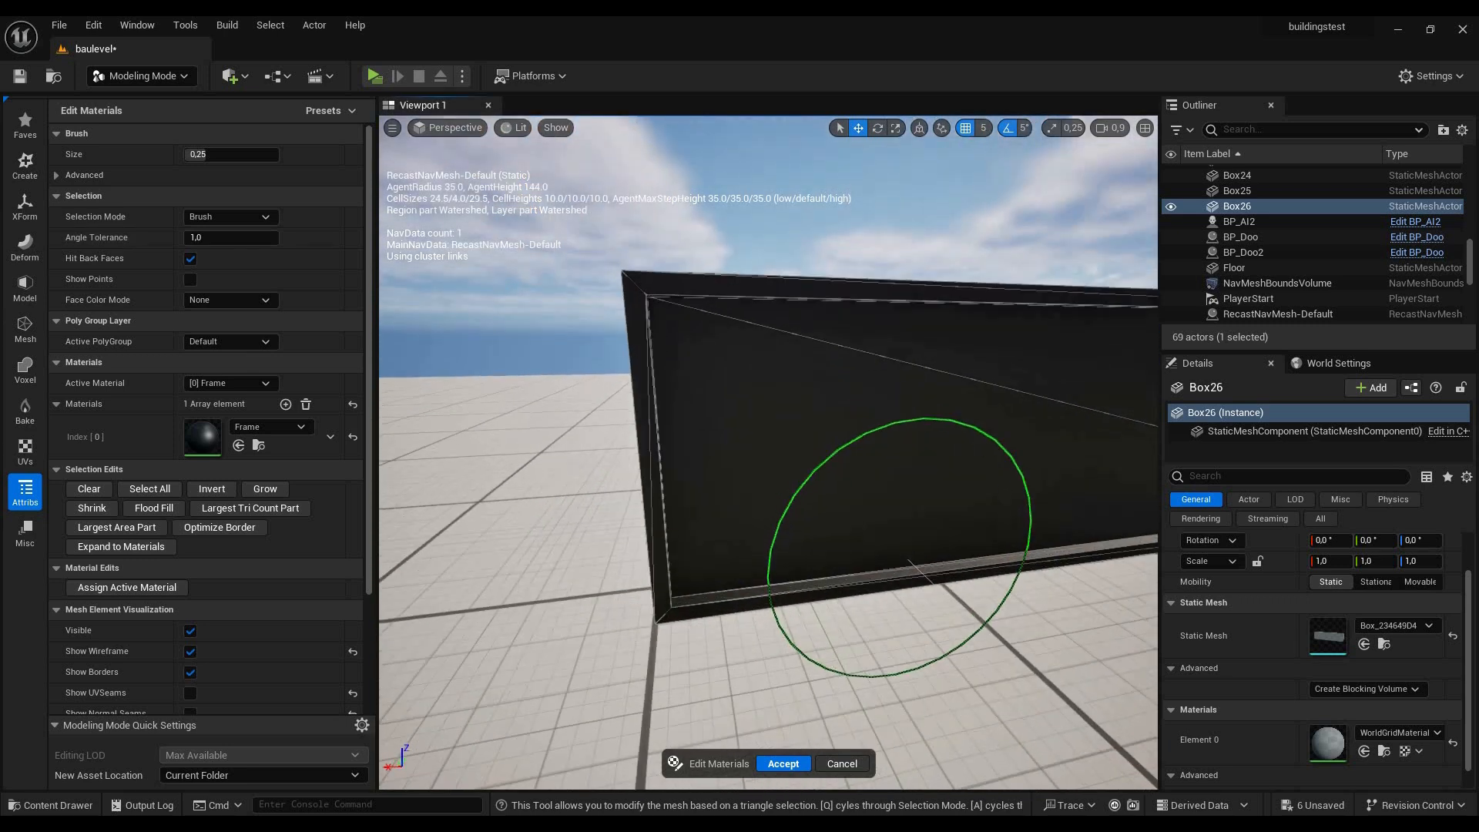
pyautogui.scroll(-5, 899, 547)
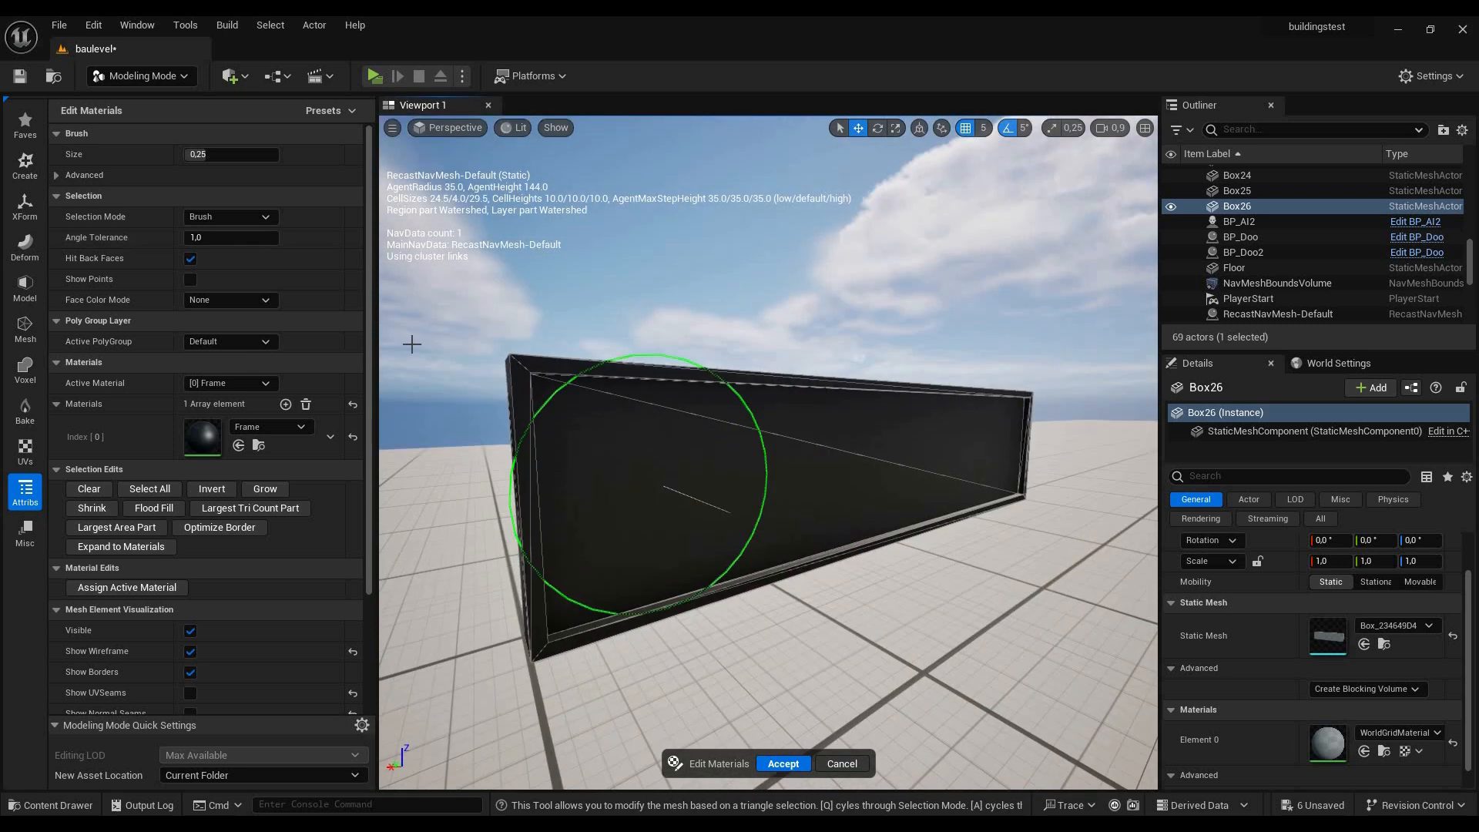
pyautogui.click(285, 403)
pyautogui.click(270, 470)
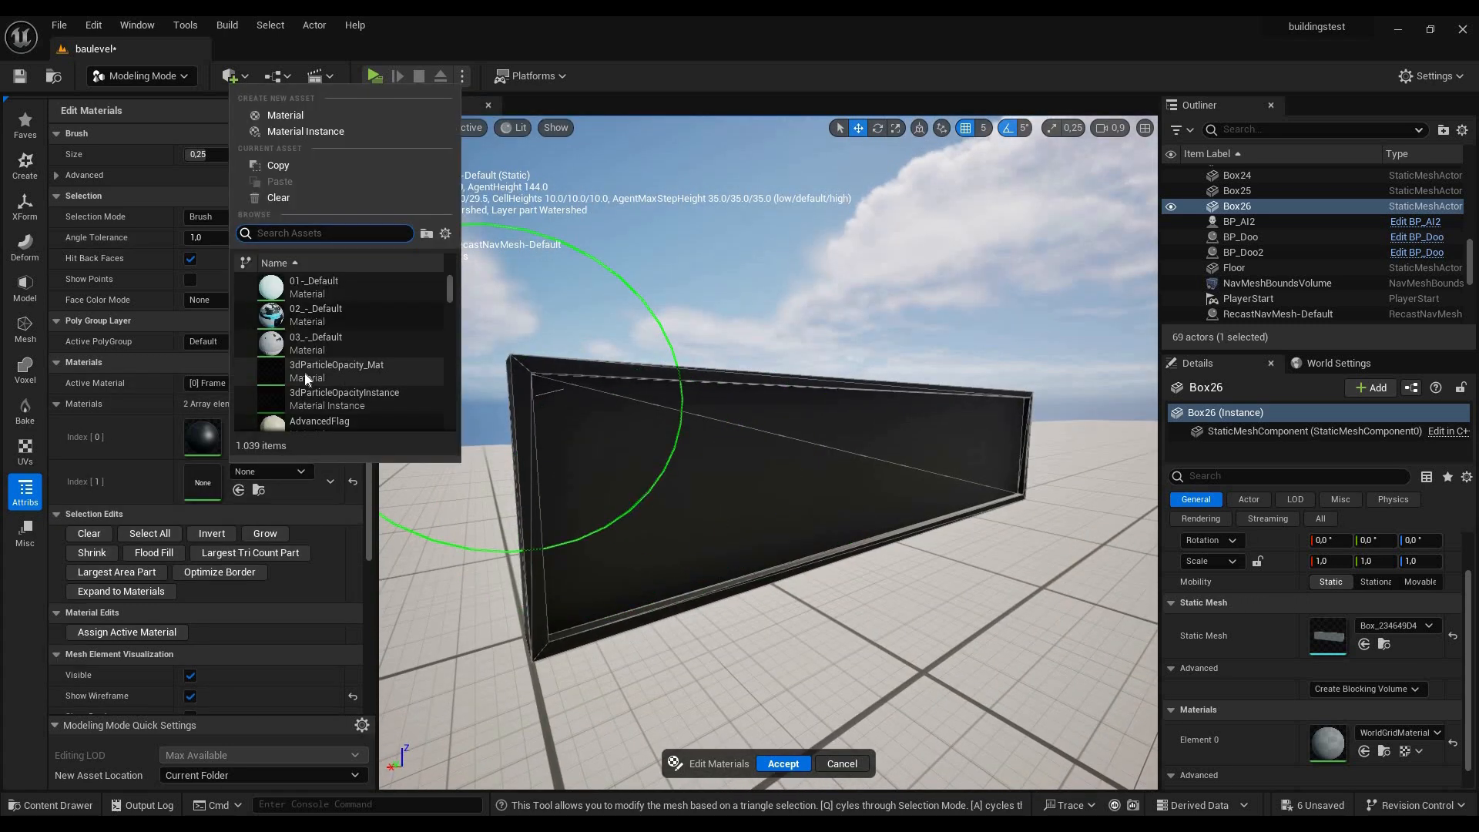
pyautogui.write('LED')
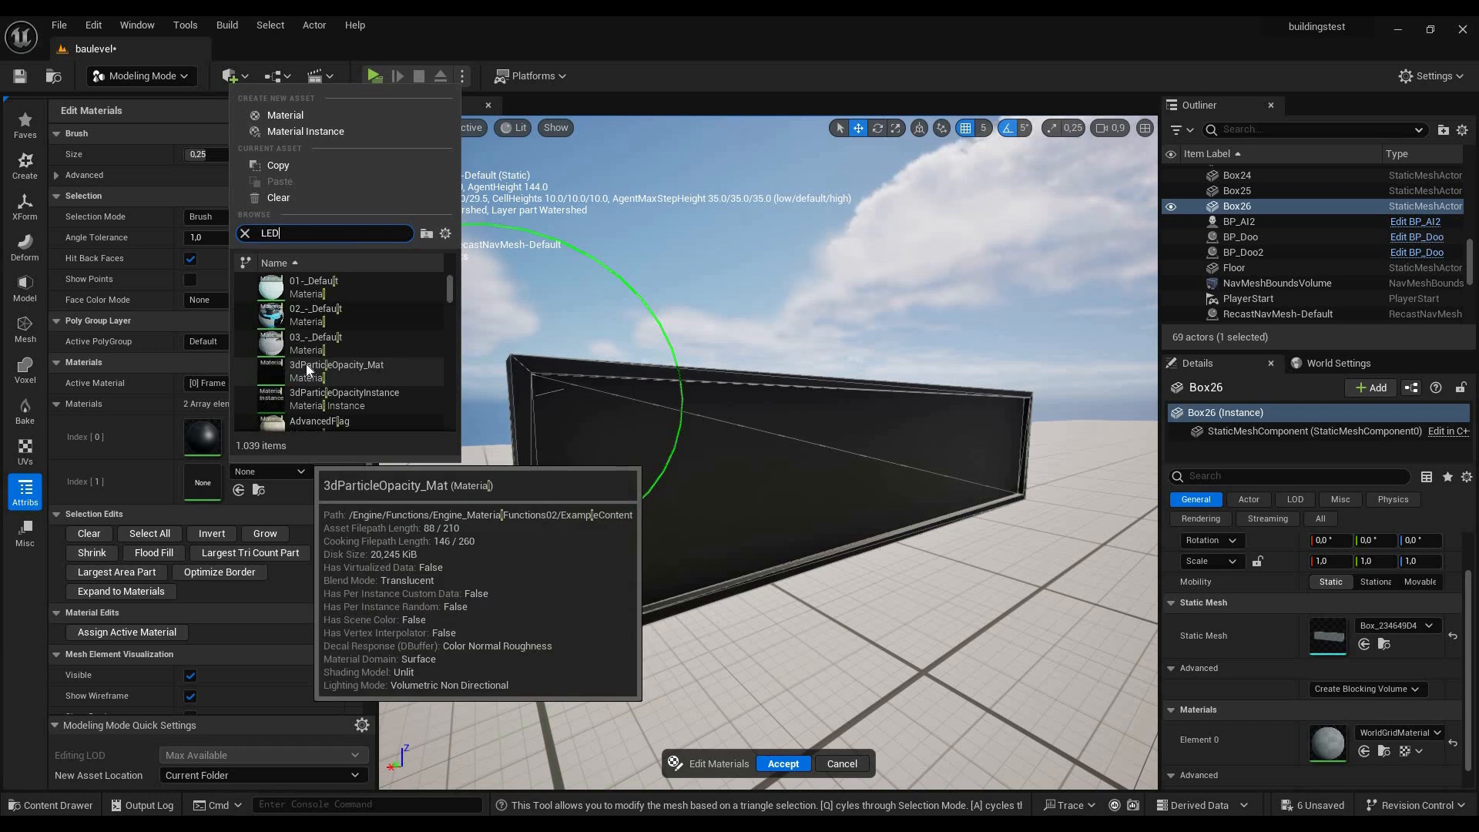
pyautogui.click(330, 307)
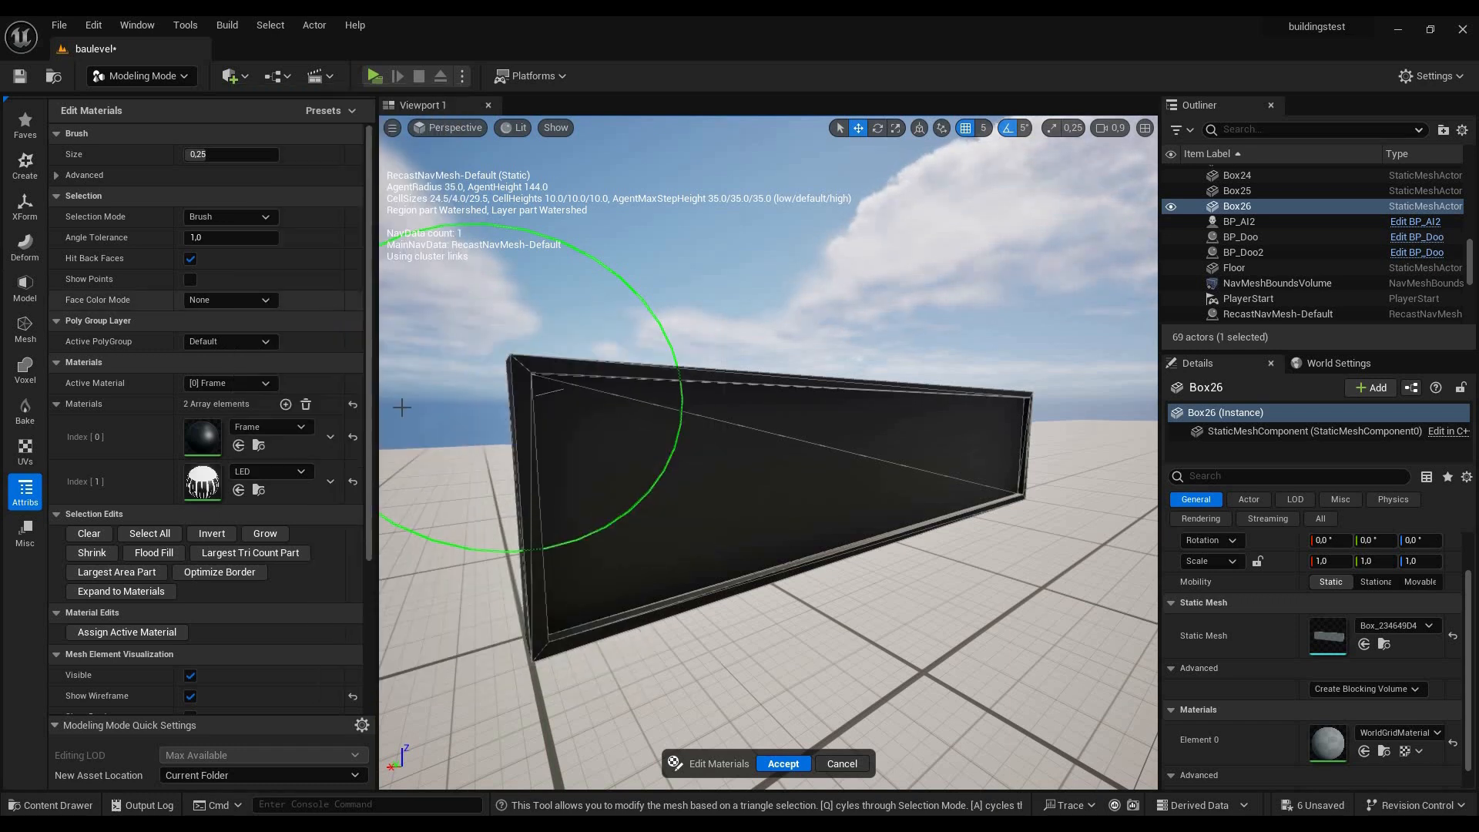
# Make LED the active material and brush-select only the inset front face, excluding the inner rim of the frame
pyautogui.scroll(3, 830, 468)
pyautogui.moveTo(830, 467); pyautogui.dragTo(870, 470, button='right')
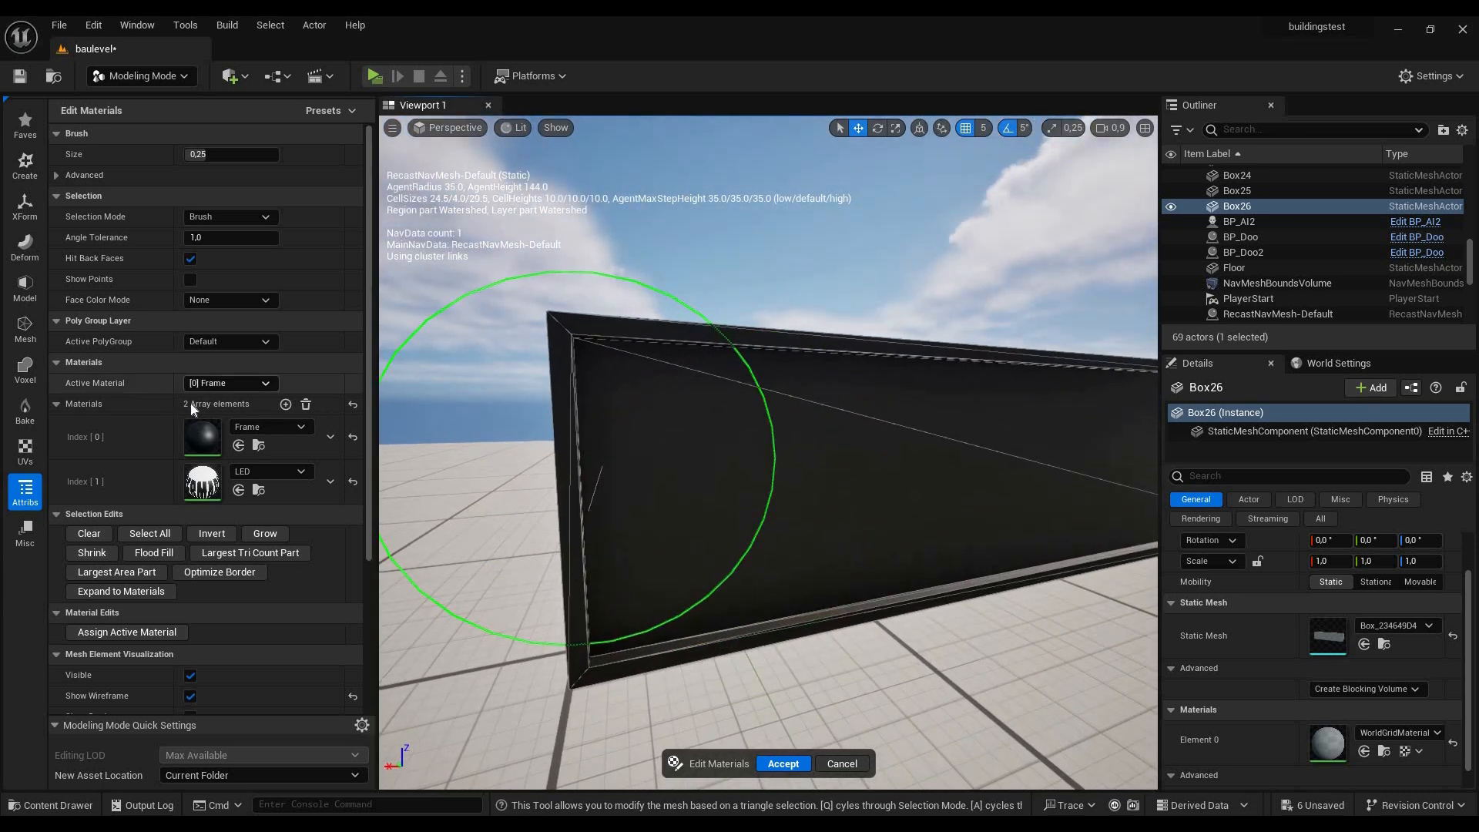
pyautogui.click(230, 383)
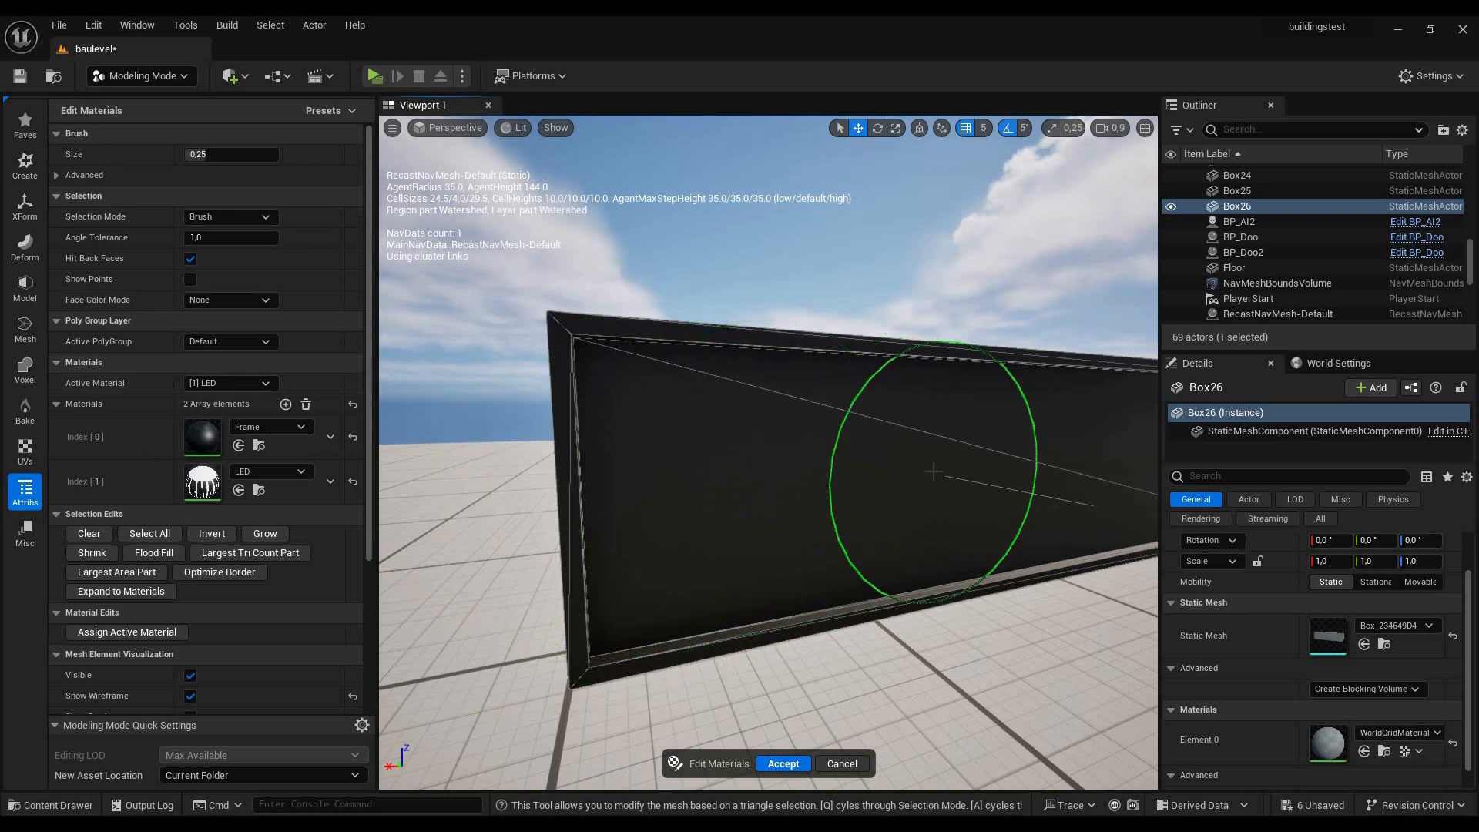
pyautogui.click(905, 442)
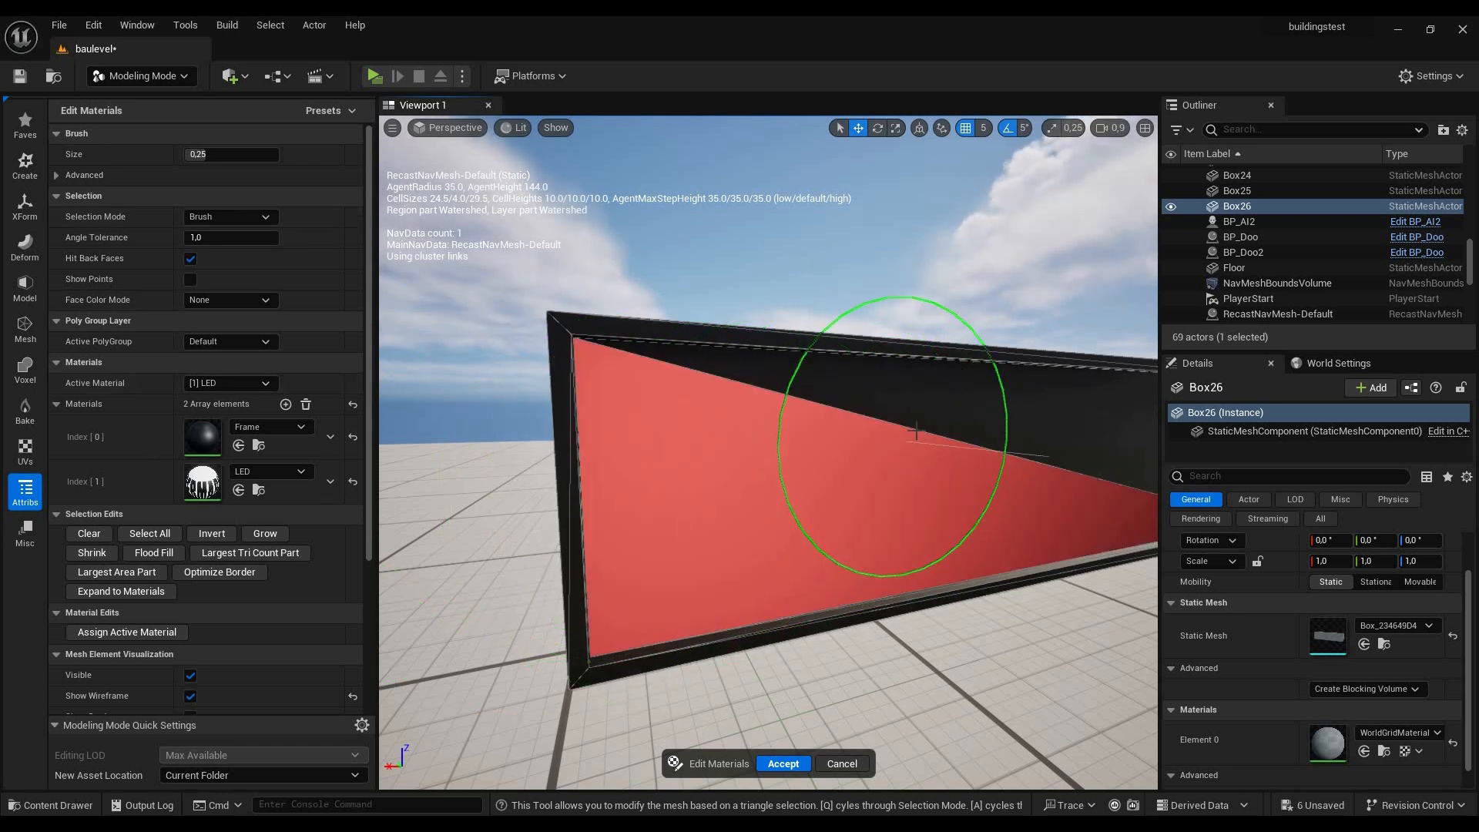
pyautogui.press('d')
pyautogui.moveTo(809, 461)
pyautogui.mouseDown(button='right')
pyautogui.moveTo(578, 458)
pyautogui.moveTo(740, 455)
pyautogui.moveTo(718, 436)
pyautogui.mouseUp(button='right')
pyautogui.press('w')
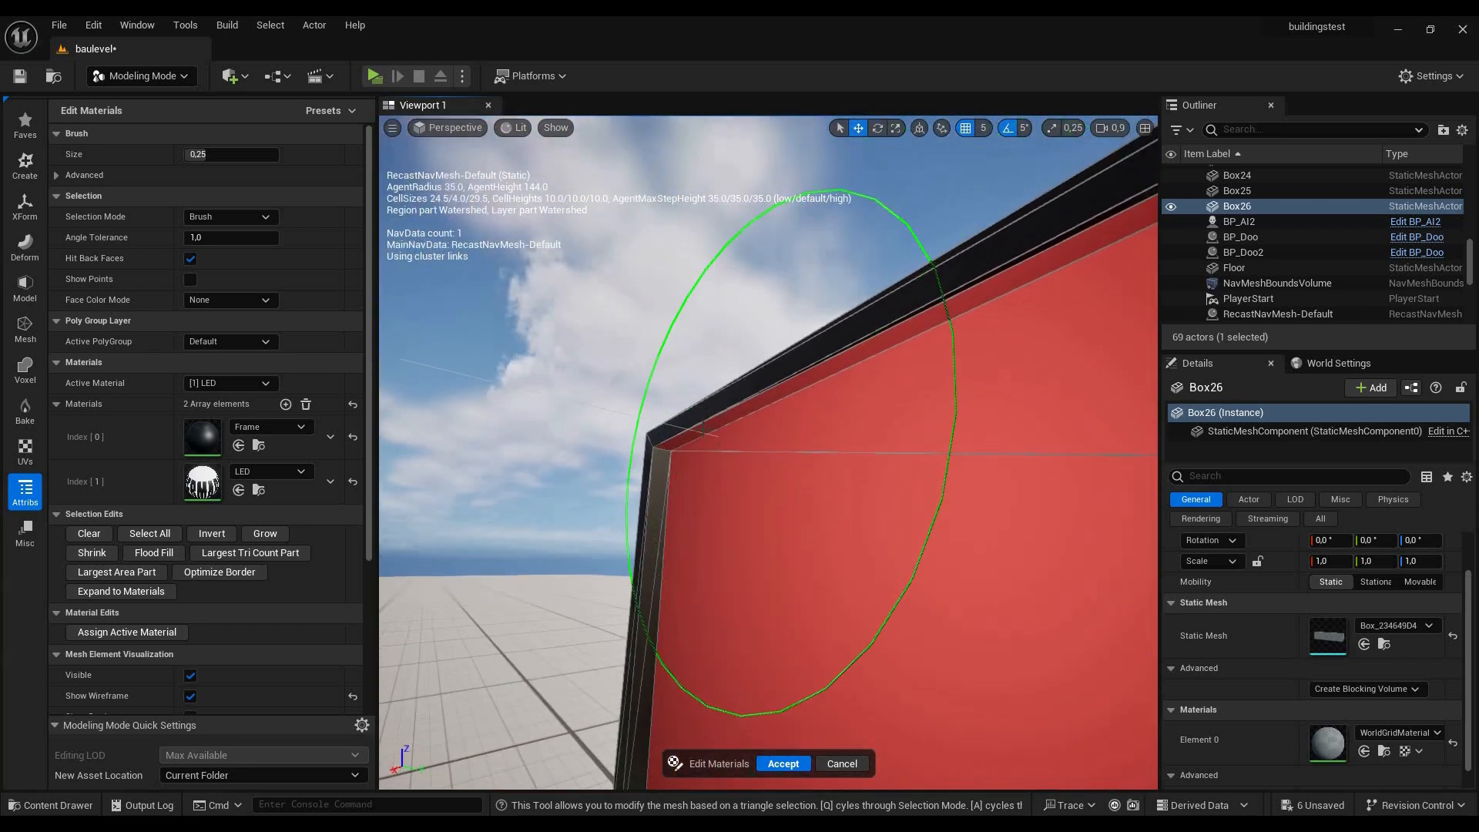
pyautogui.keyDown('shift'); pyautogui.click(702, 433); pyautogui.keyUp('shift')
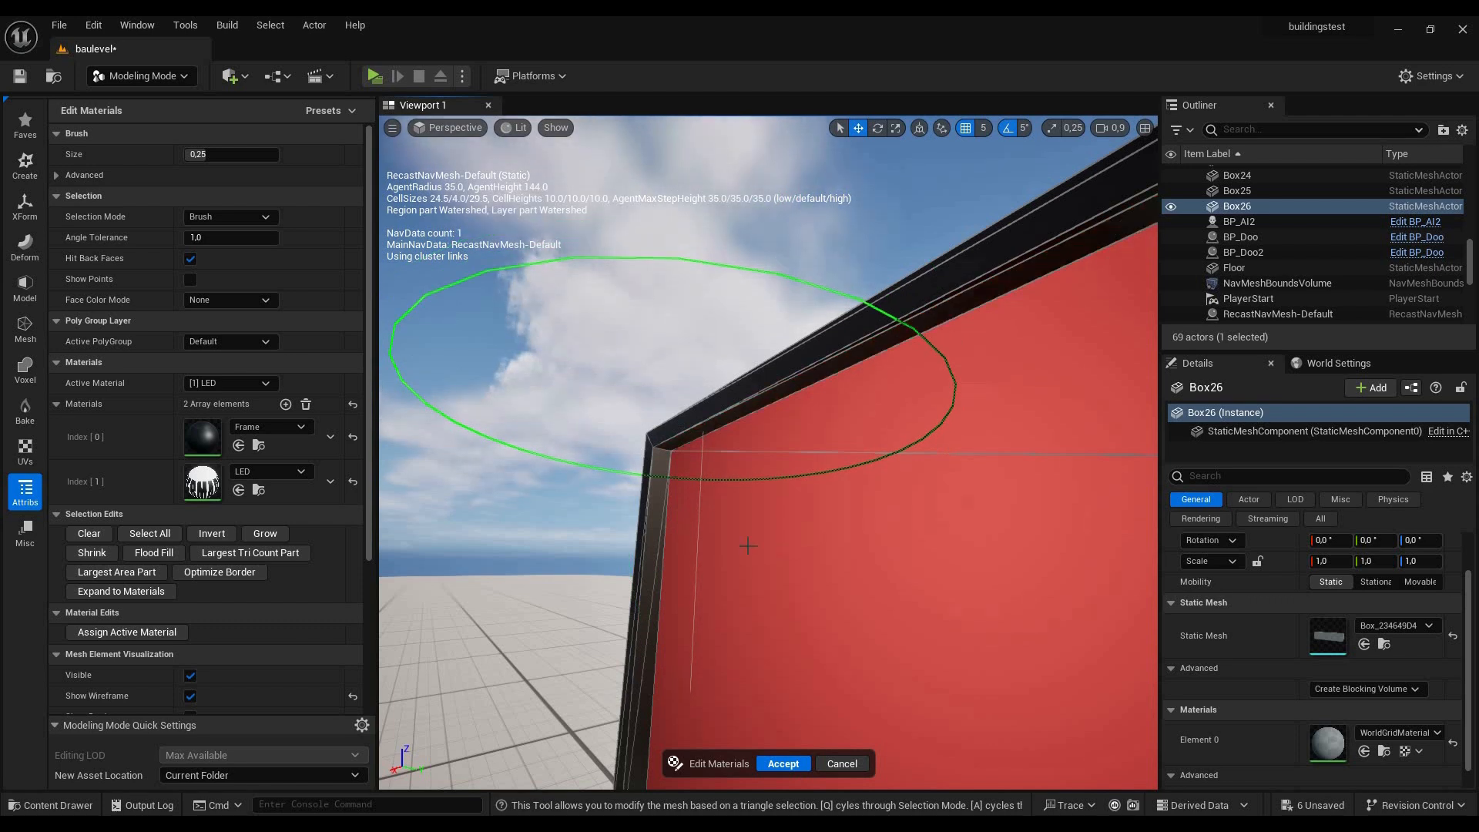
# Assign the active LED material to the selected front face and accept the material edit
pyautogui.moveTo(747, 549)
pyautogui.mouseDown(button='right')
pyautogui.moveTo(732, 524)
pyautogui.moveTo(1016, 497)
pyautogui.moveTo(909, 462)
pyautogui.moveTo(697, 346)
pyautogui.moveTo(821, 400)
pyautogui.moveTo(837, 466)
pyautogui.moveTo(982, 462)
pyautogui.mouseUp(button='right')
pyautogui.moveTo(611, 530); pyautogui.dragTo(770, 520, button='right')
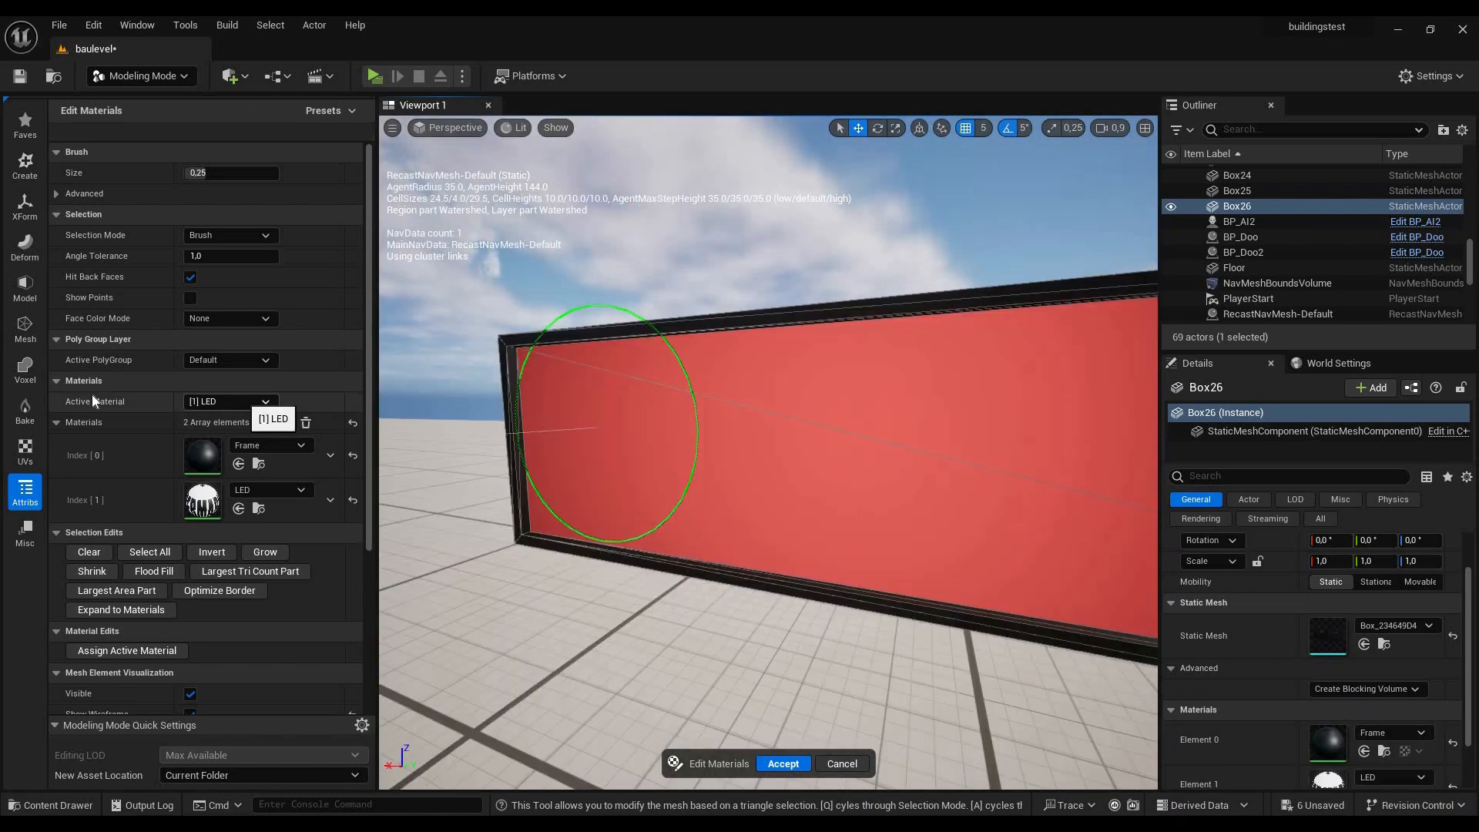
pyautogui.click(146, 649)
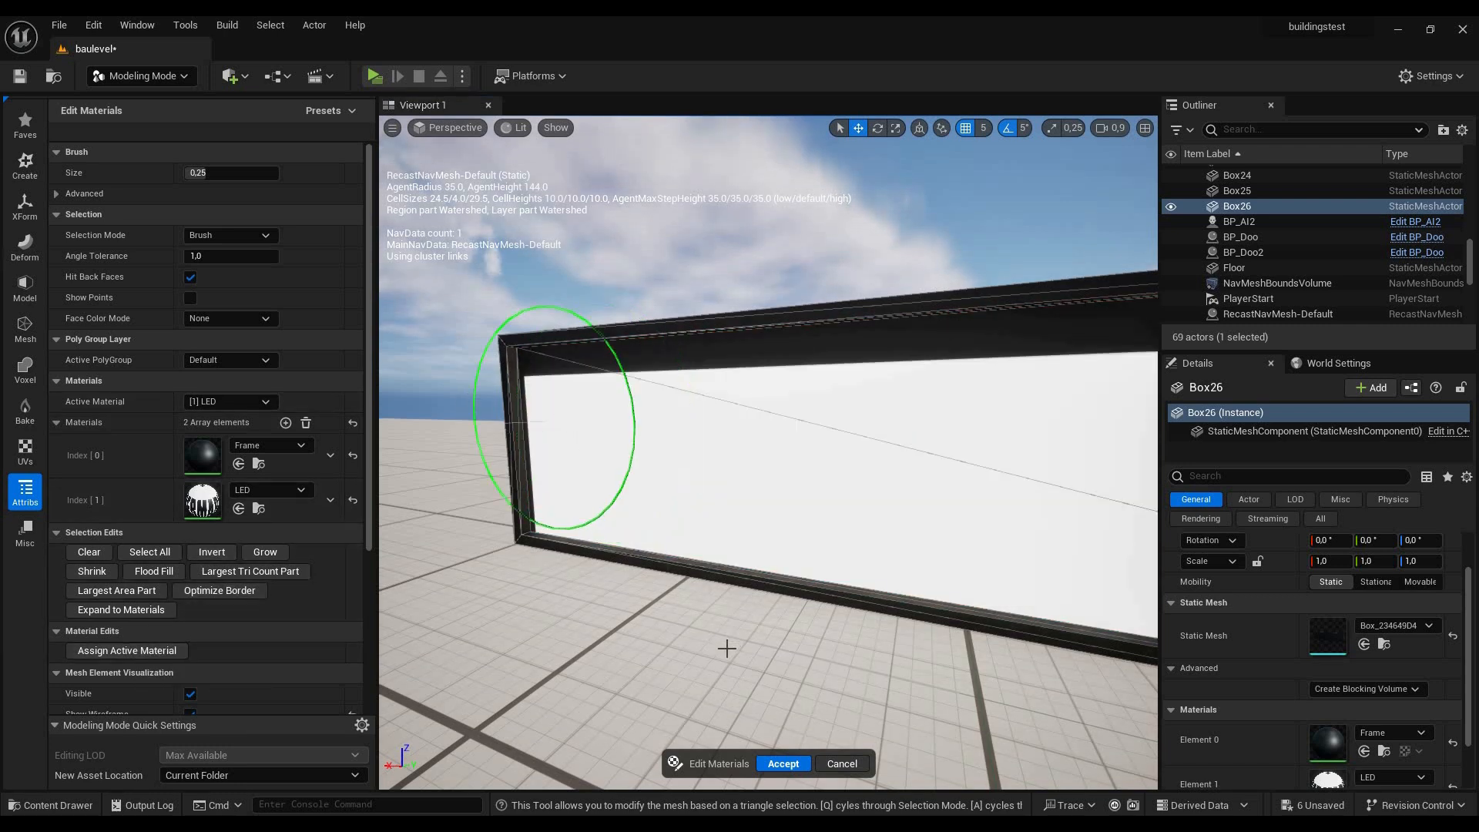
pyautogui.click(775, 763)
# Examine the white LED face and dark frame of the sign from several angles and distances
pyautogui.moveTo(774, 601); pyautogui.dragTo(841, 593, button='right')
pyautogui.press('s')
pyautogui.scroll(-3, 816, 586)
pyautogui.press('a')
pyautogui.press('a')
pyautogui.press('d')
pyautogui.press('d')
pyautogui.press('d')
pyautogui.press('s')
pyautogui.press('d')
pyautogui.press('a')
pyautogui.press('w')
pyautogui.press('w')
pyautogui.press('a')
pyautogui.press('d')
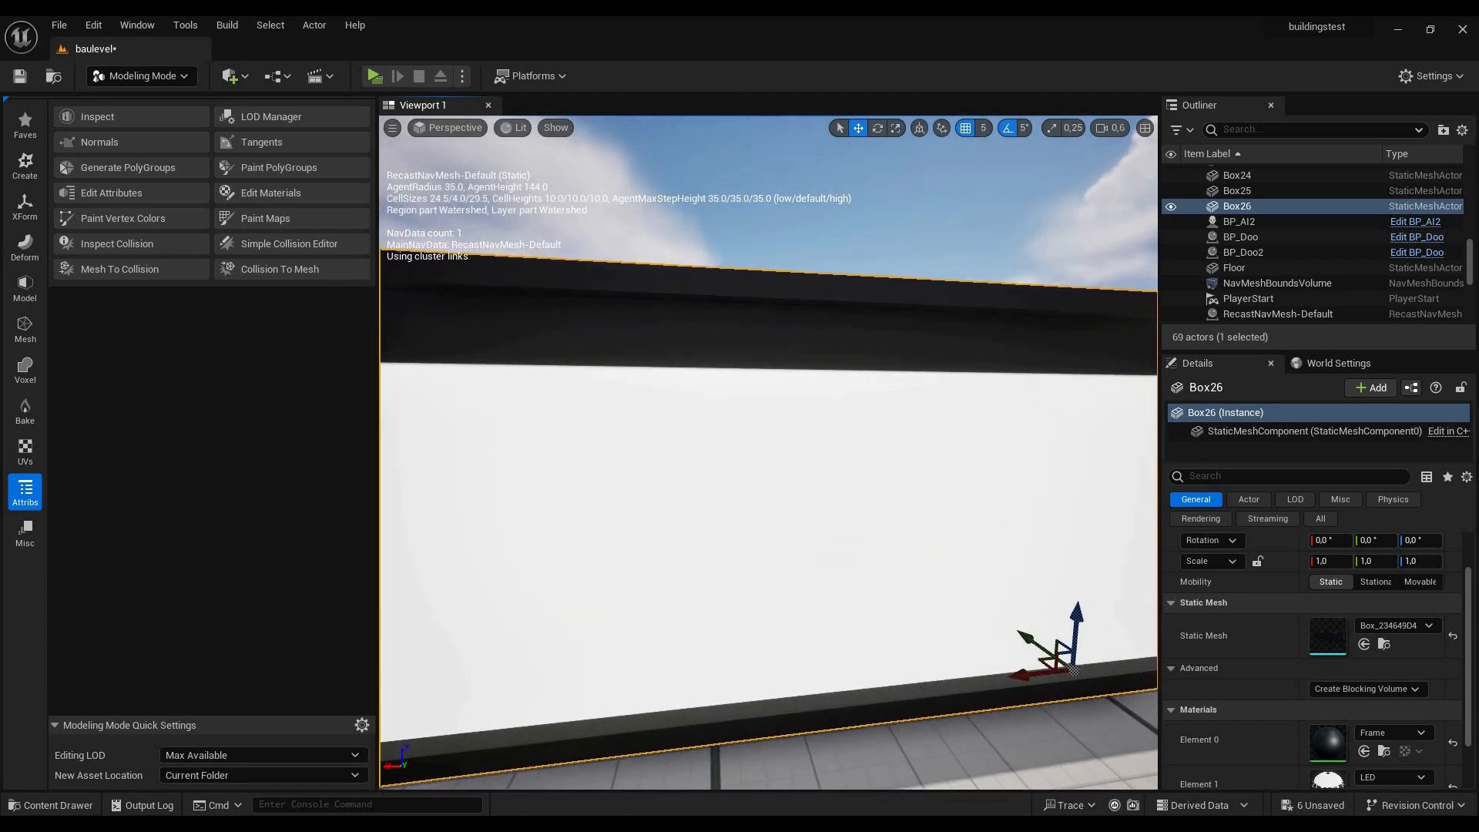
pyautogui.press('f')
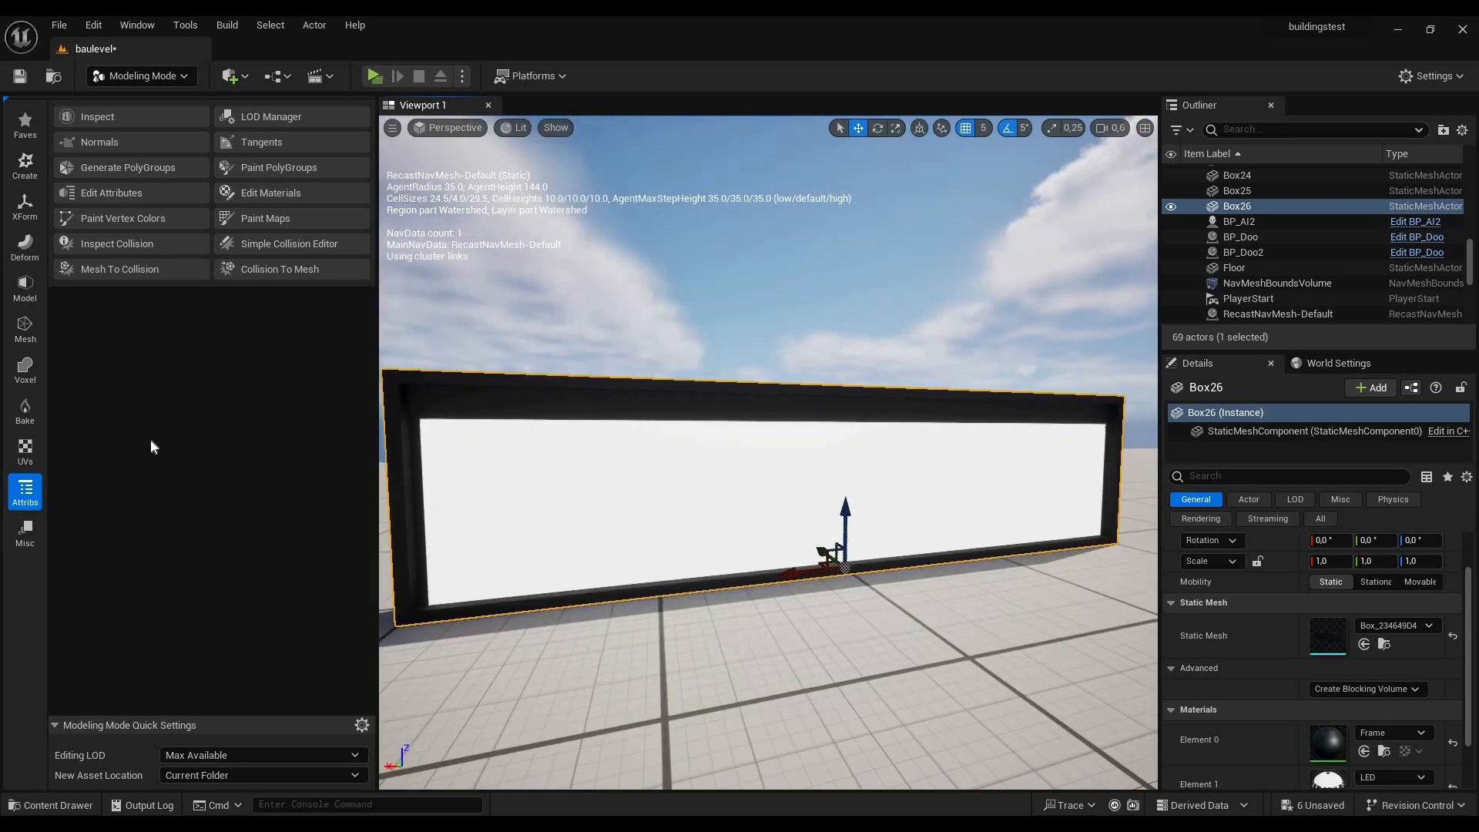
# Start Transform UVs on the sign box and select the UV island of the front face
pyautogui.click(25, 449)
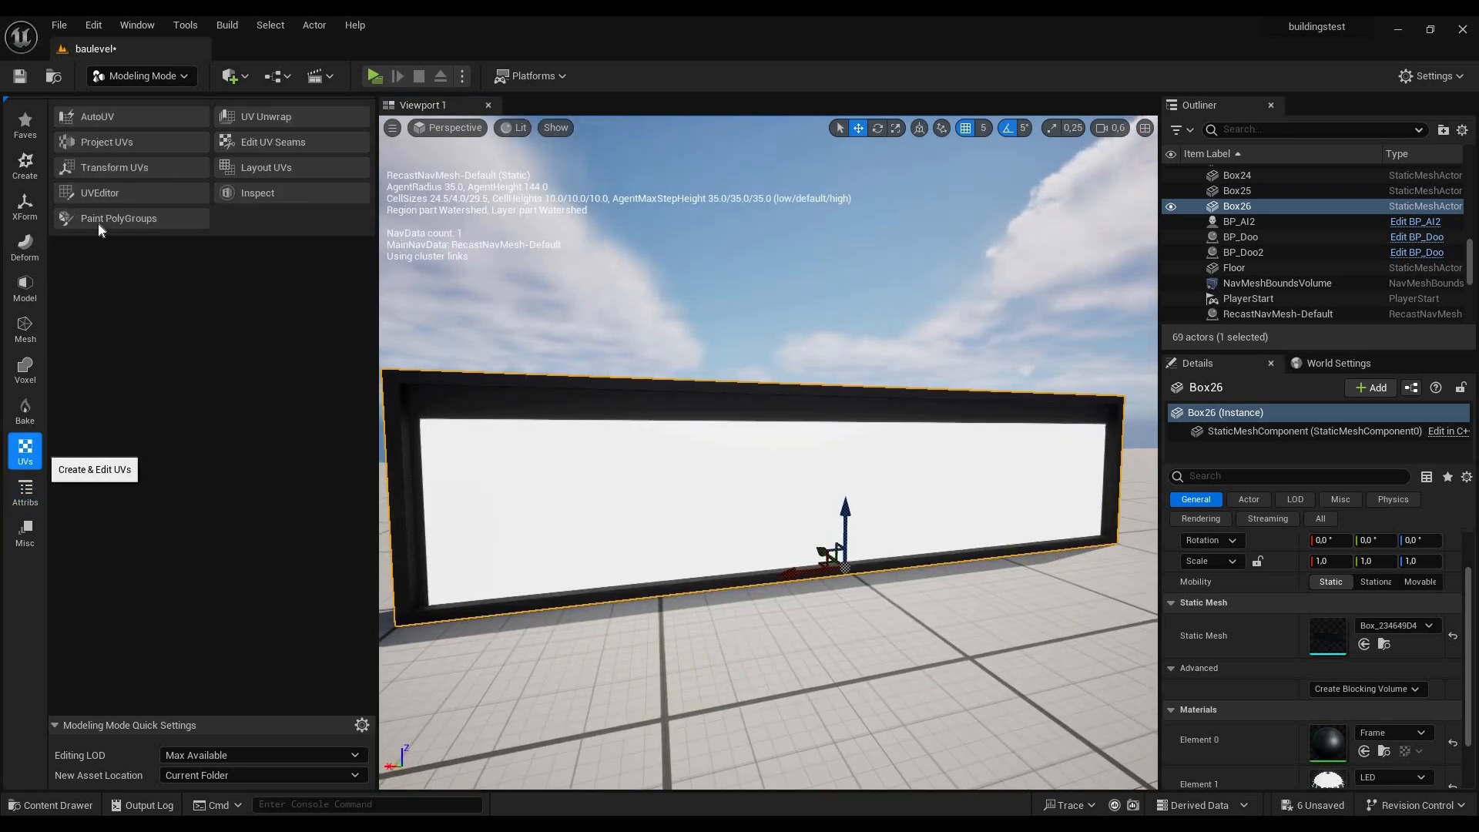
pyautogui.click(123, 169)
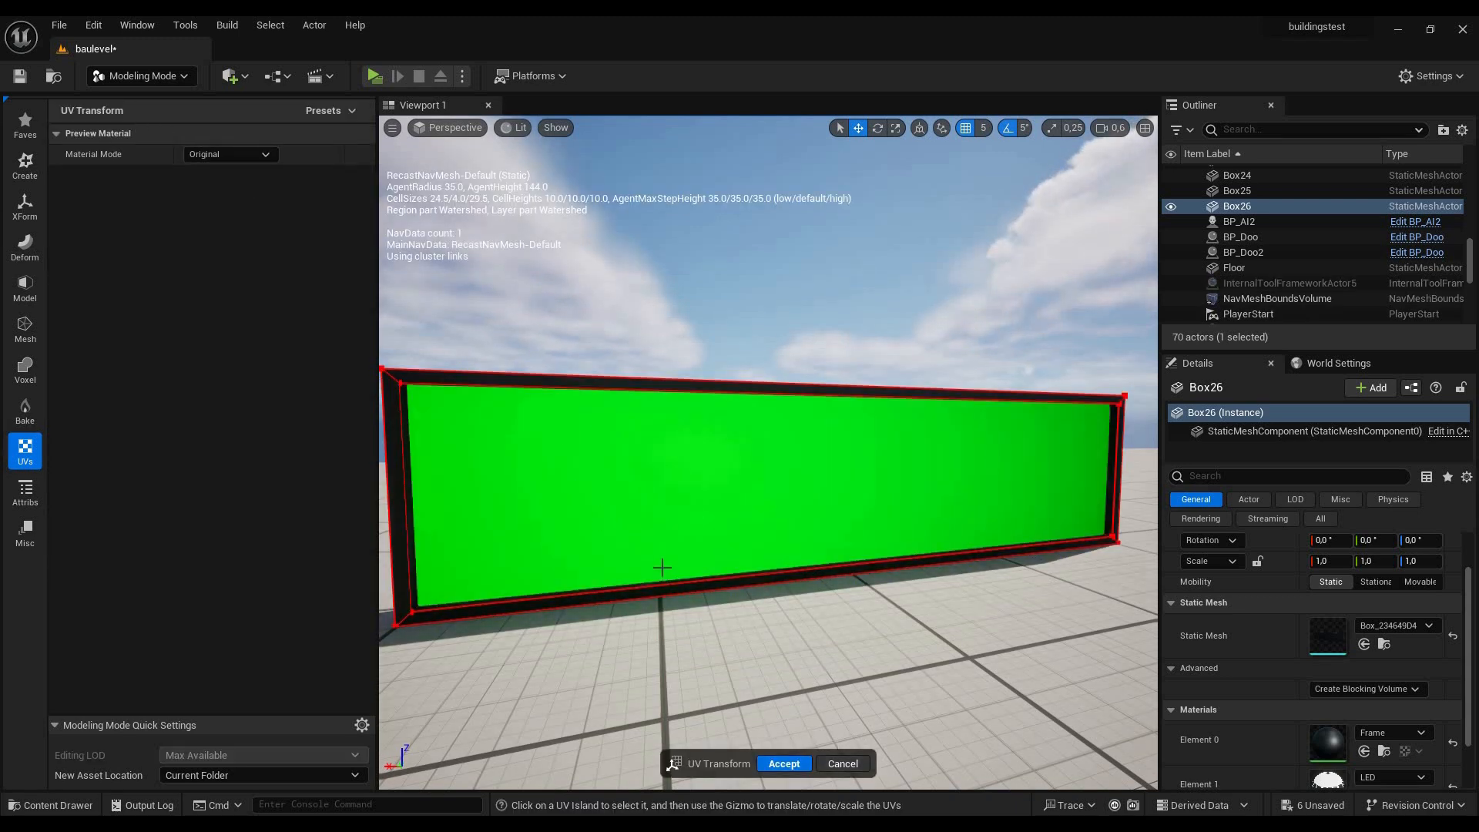
pyautogui.click(639, 488)
pyautogui.moveTo(639, 488)
pyautogui.mouseDown(button='right')
pyautogui.moveTo(497, 490)
pyautogui.moveTo(616, 491)
pyautogui.mouseUp(button='right')
pyautogui.press('d')
pyautogui.press('a')
pyautogui.press('s')
pyautogui.press('w')
# Scale the front face's UV island by 5 along its vertical axis
pyautogui.moveTo(729, 654)
pyautogui.mouseDown(button='right')
pyautogui.moveTo(755, 670)
pyautogui.moveTo(743, 659)
pyautogui.mouseUp(button='right')
pyautogui.press('s')
pyautogui.press('w')
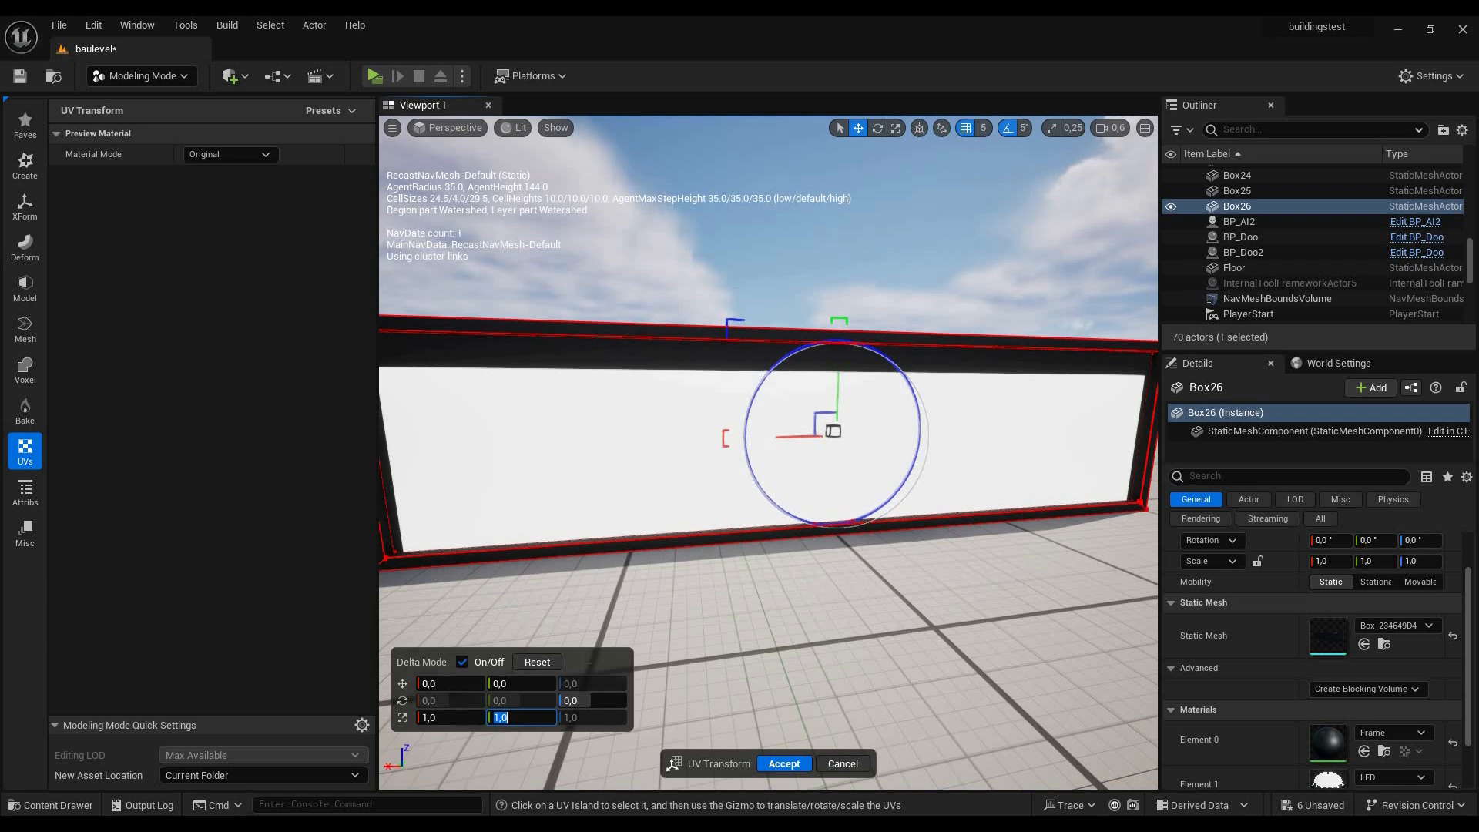
pyautogui.write('5')
pyautogui.press('Return')
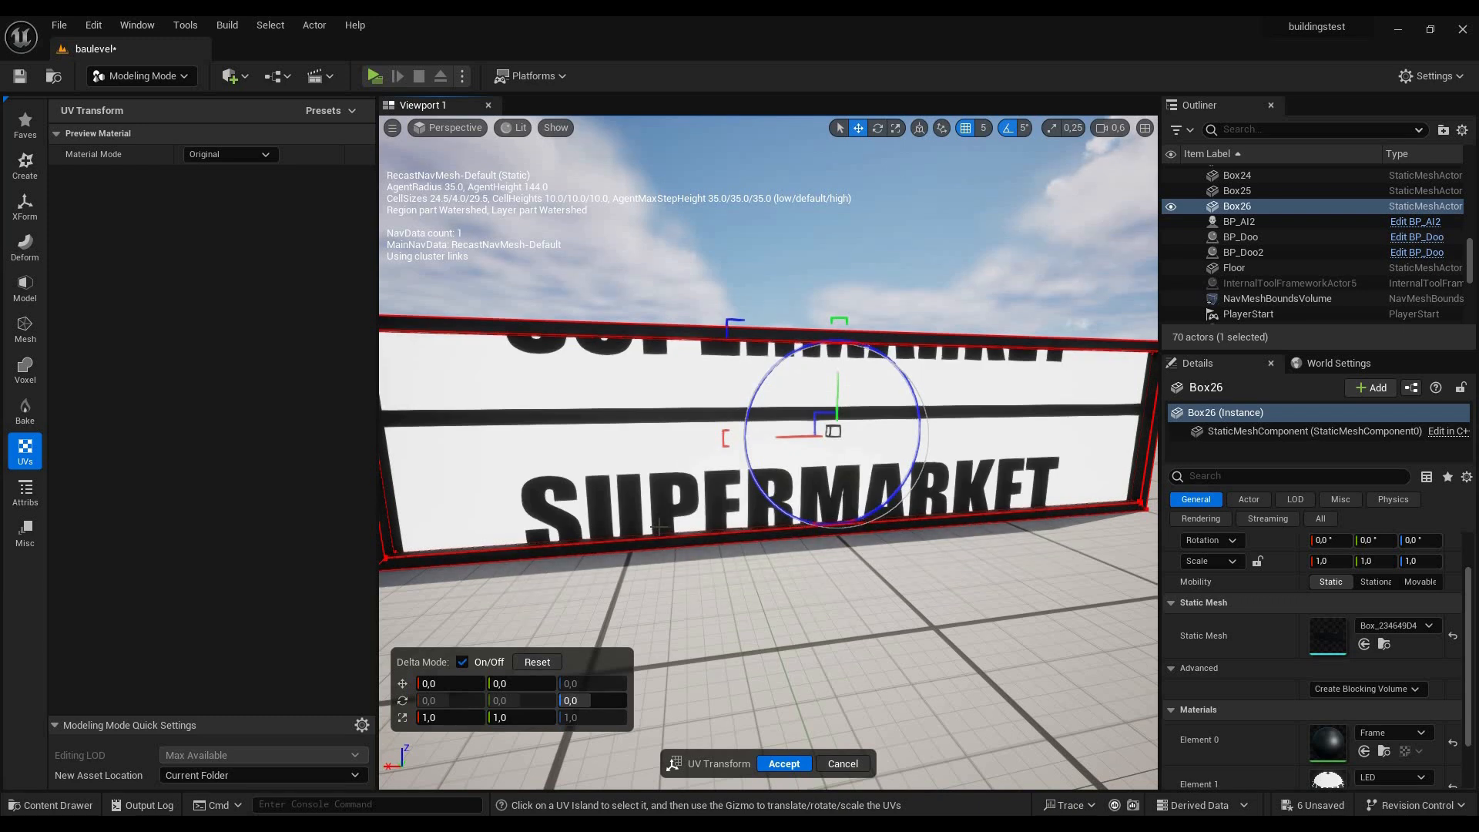
# Try rotating the front face's UV island and set its rotation back to 0
pyautogui.keyDown('alt'); pyautogui.moveTo(661, 527); pyautogui.dragTo(872, 571); pyautogui.keyUp('alt')
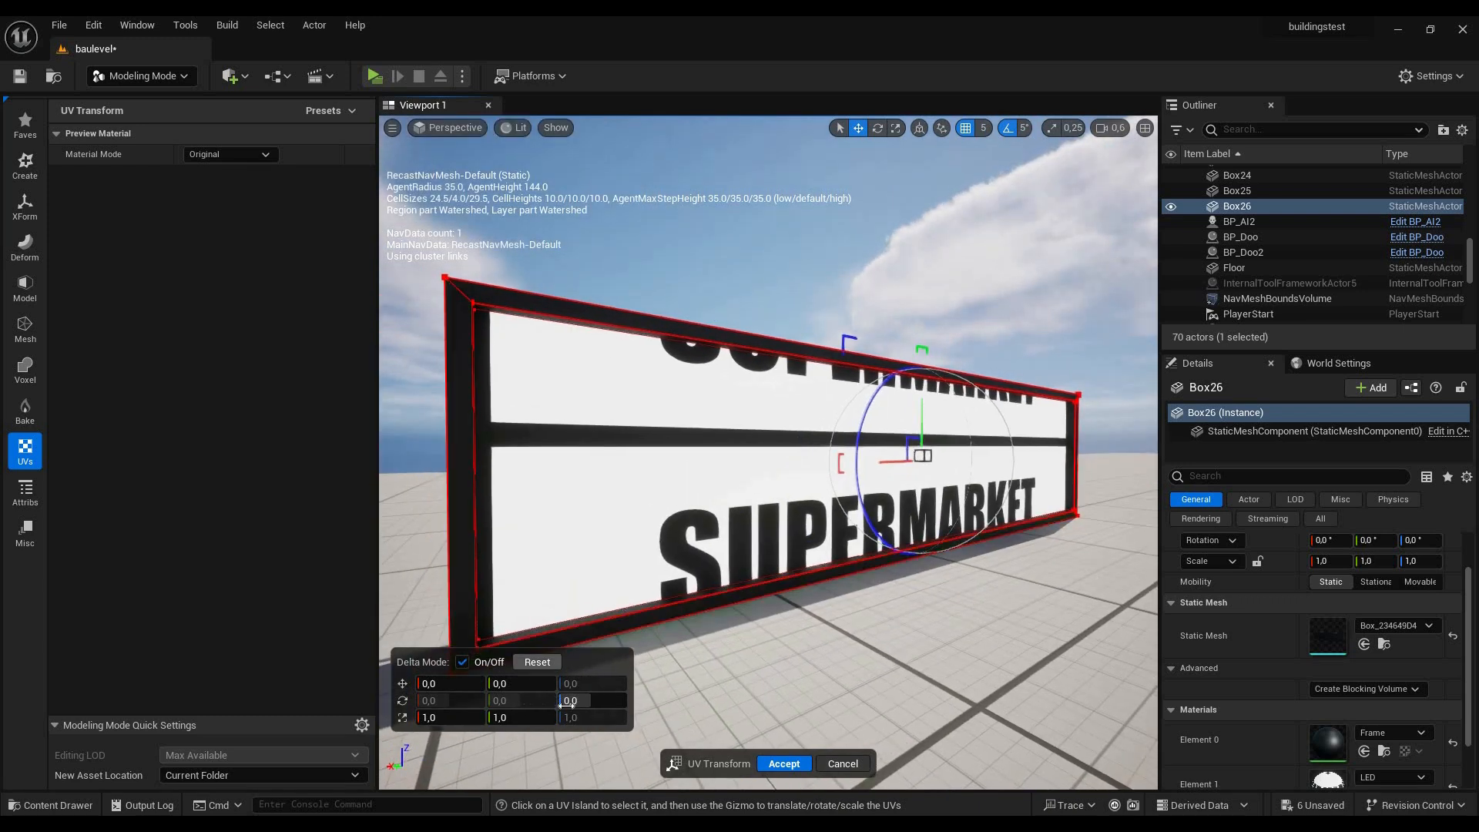
pyautogui.moveTo(589, 701); pyautogui.dragTo(598, 701)
pyautogui.click(598, 701)
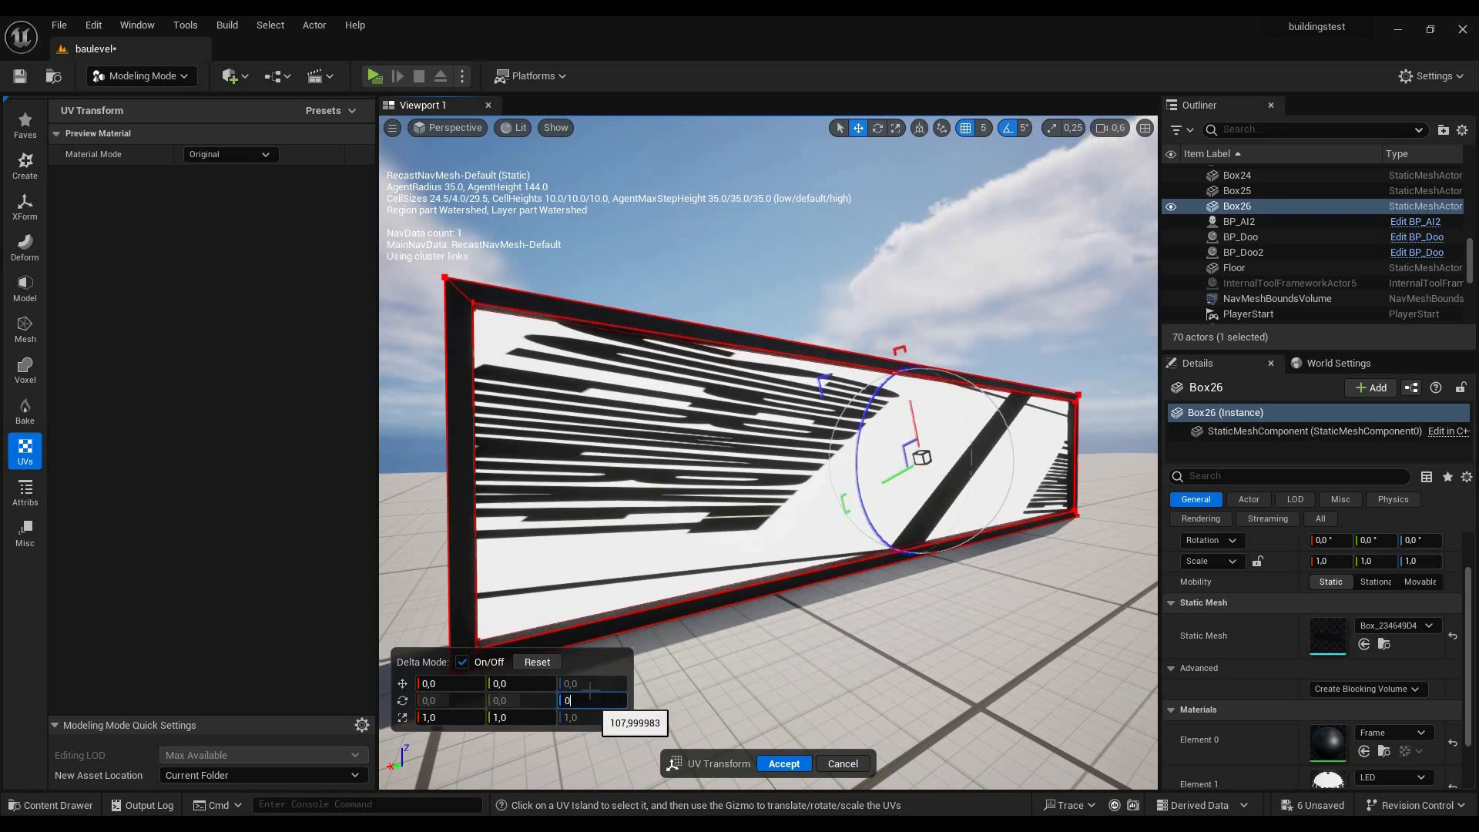
pyautogui.press('Return')
# Shift the front face's UV island vertically by -150 to centre the SUPERMARKET text on the sign
pyautogui.moveTo(732, 324)
pyautogui.mouseDown(button='right')
pyautogui.moveTo(716, 316)
pyautogui.moveTo(755, 308)
pyautogui.moveTo(678, 310)
pyautogui.moveTo(735, 304)
pyautogui.mouseUp(button='right')
pyautogui.press('a')
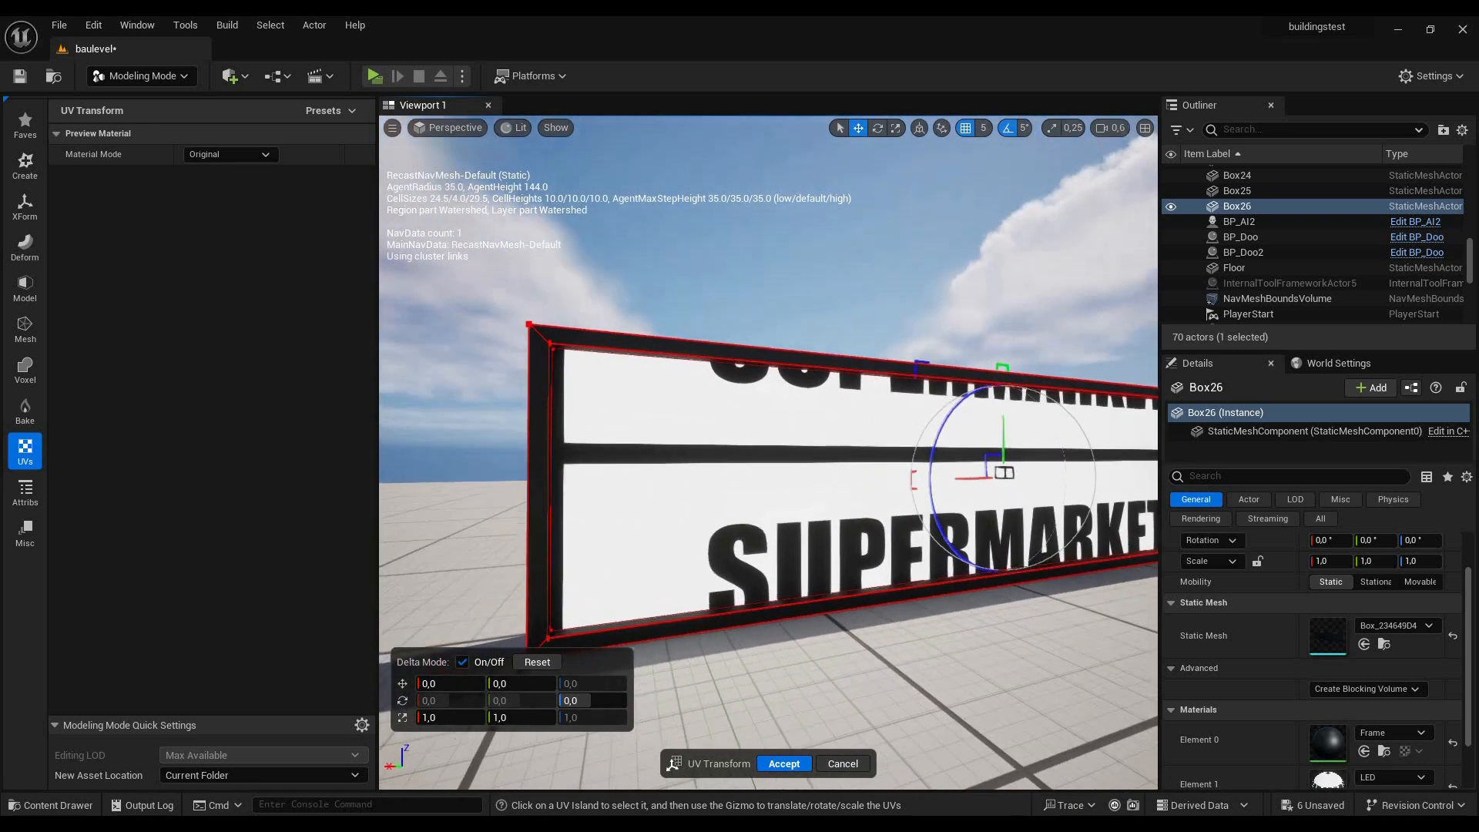
pyautogui.moveTo(1093, 462); pyautogui.dragTo(1129, 459, button='right')
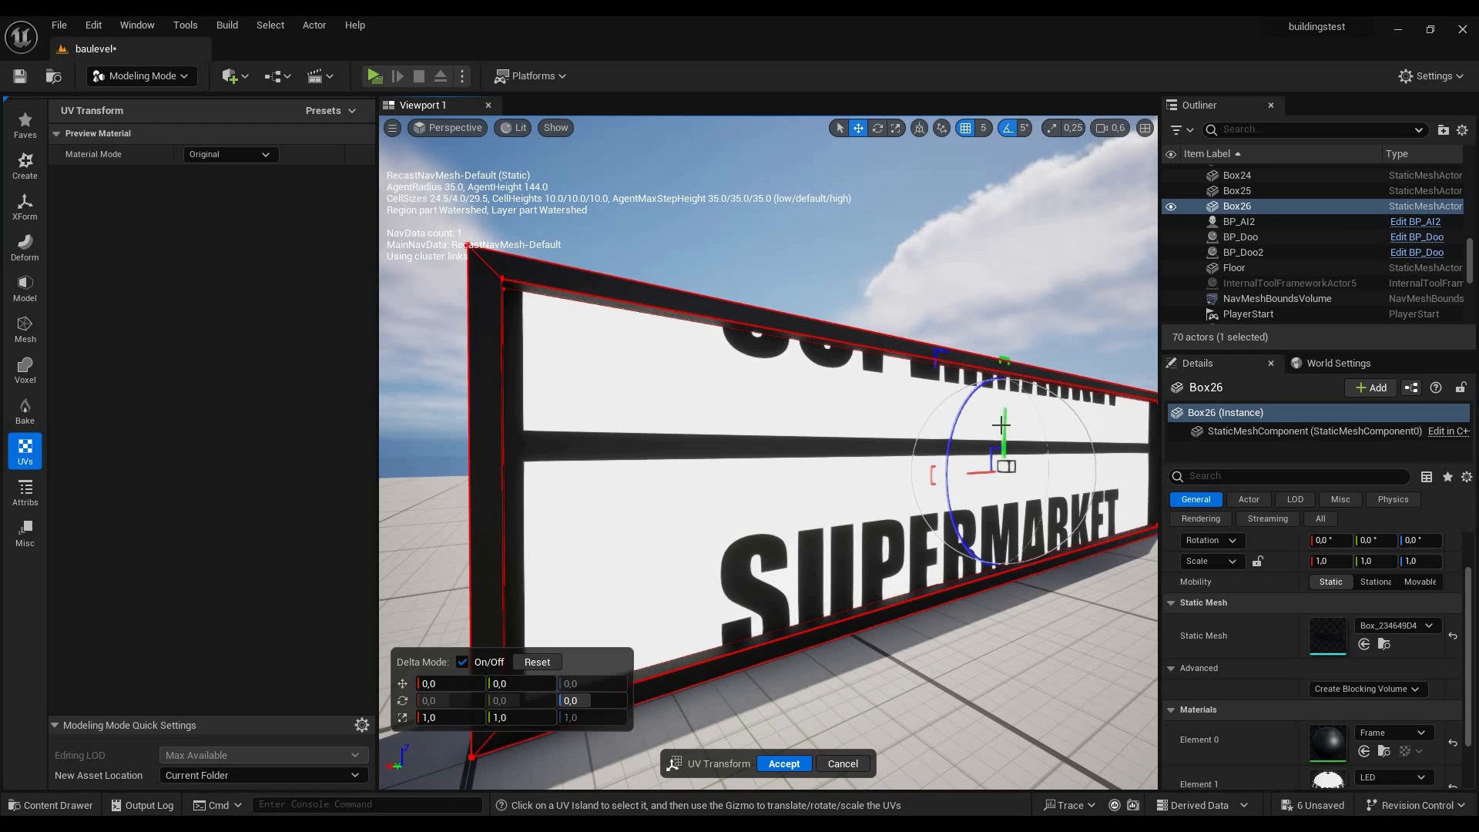
pyautogui.moveTo(1000, 437); pyautogui.dragTo(994, 732)
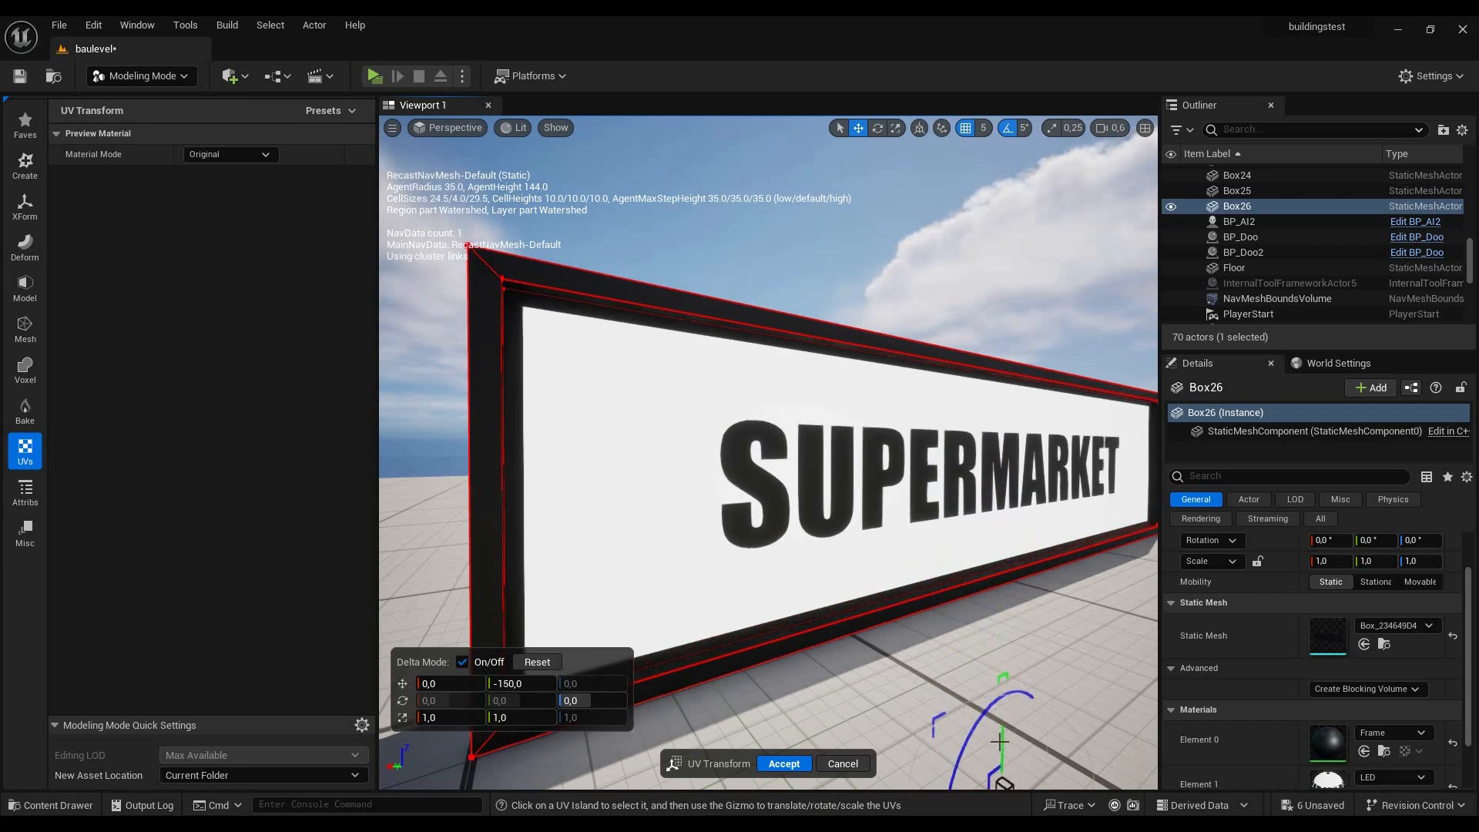
# Accept the UV transform on the supermarket sign box
pyautogui.moveTo(769, 453); pyautogui.dragTo(716, 508, button='right')
pyautogui.scroll(-2, 643, 435)
pyautogui.moveTo(716, 508); pyautogui.dragTo(716, 512, button='right')
pyautogui.click(784, 763)
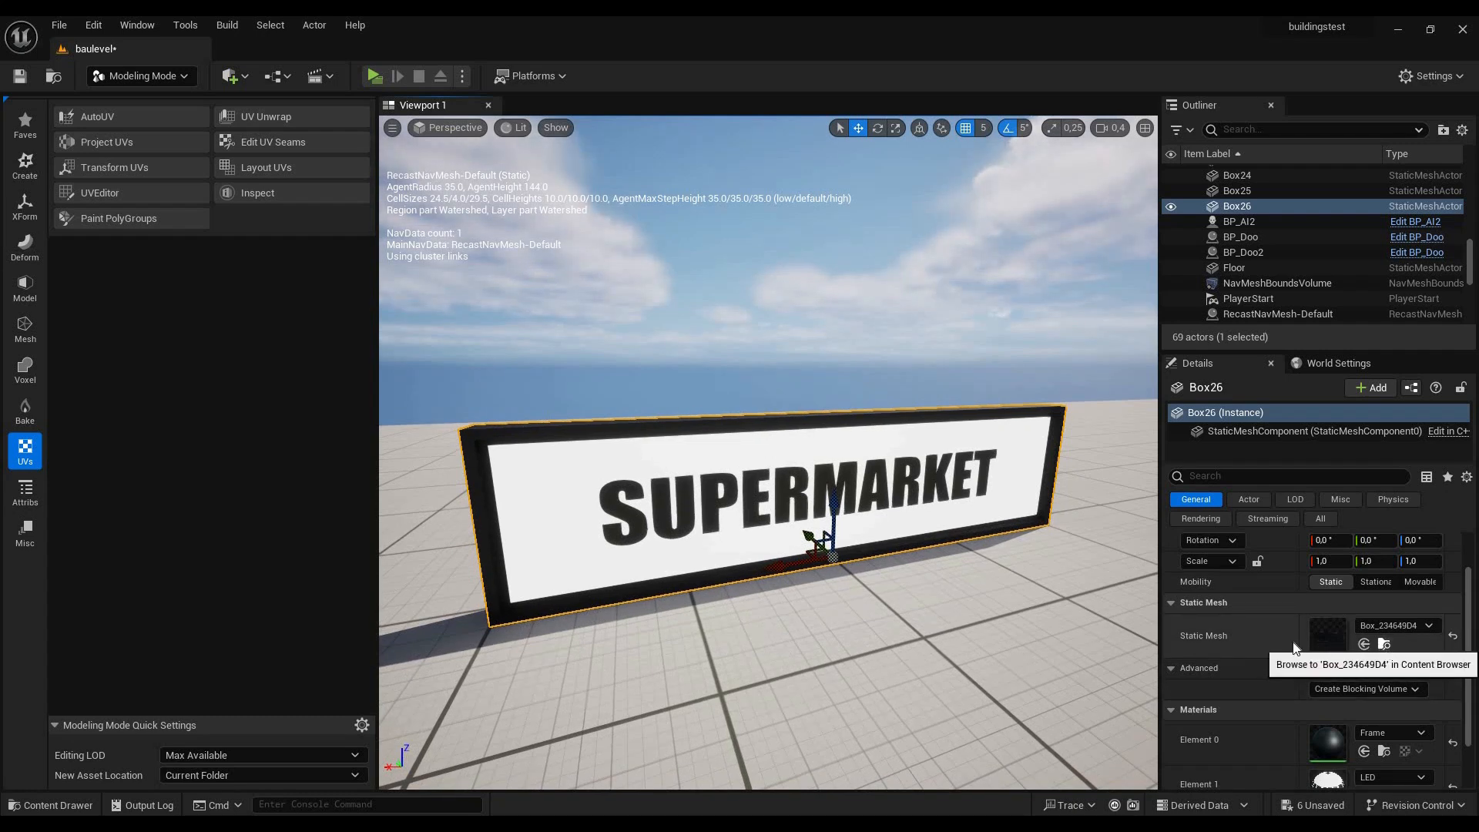
# Locate the sign box's static mesh asset in the project content and rename it Shopsign_4_1
pyautogui.click(1384, 643)
pyautogui.rightClick(293, 639)
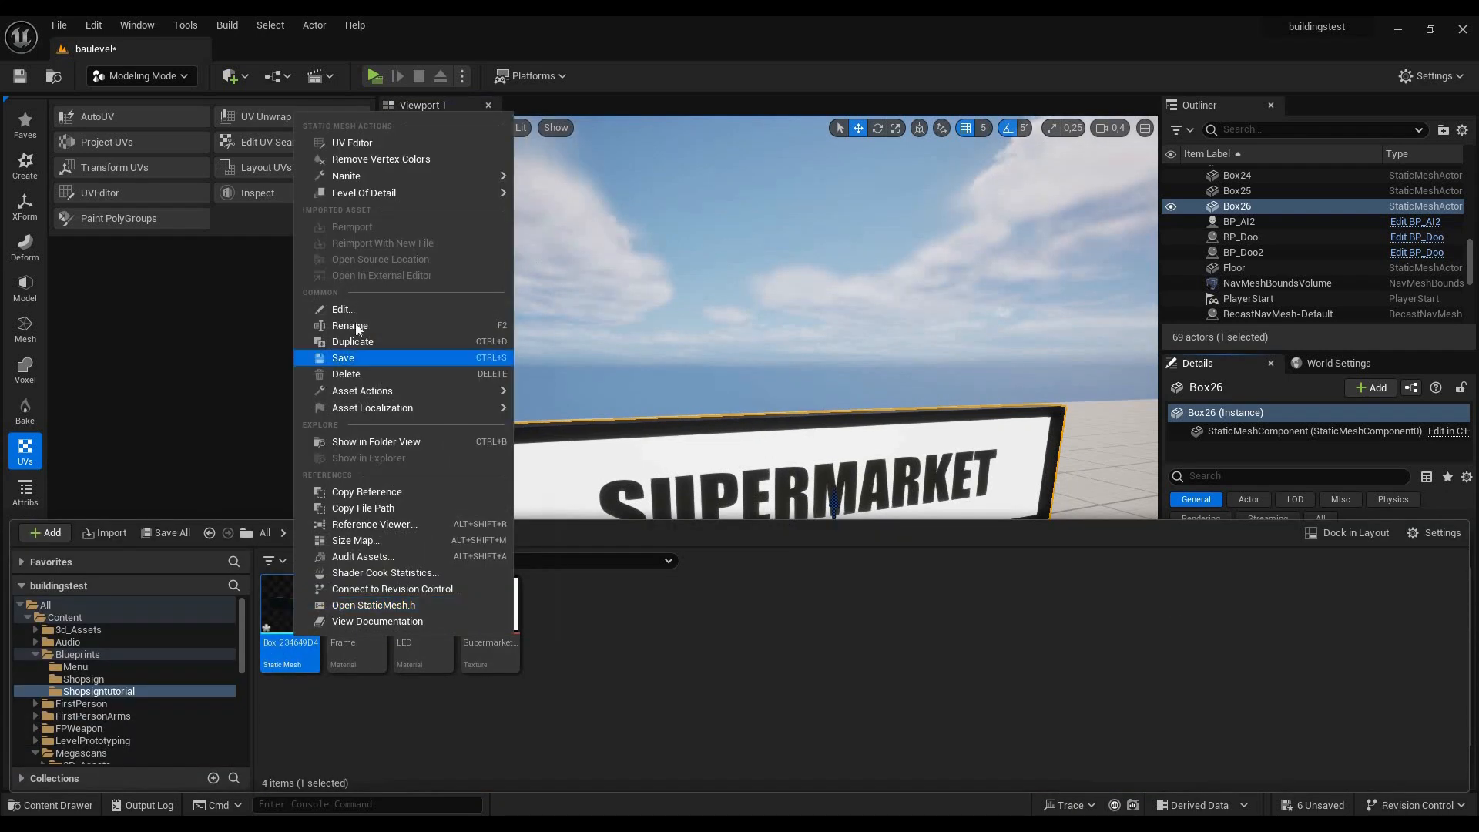
pyautogui.click(362, 325)
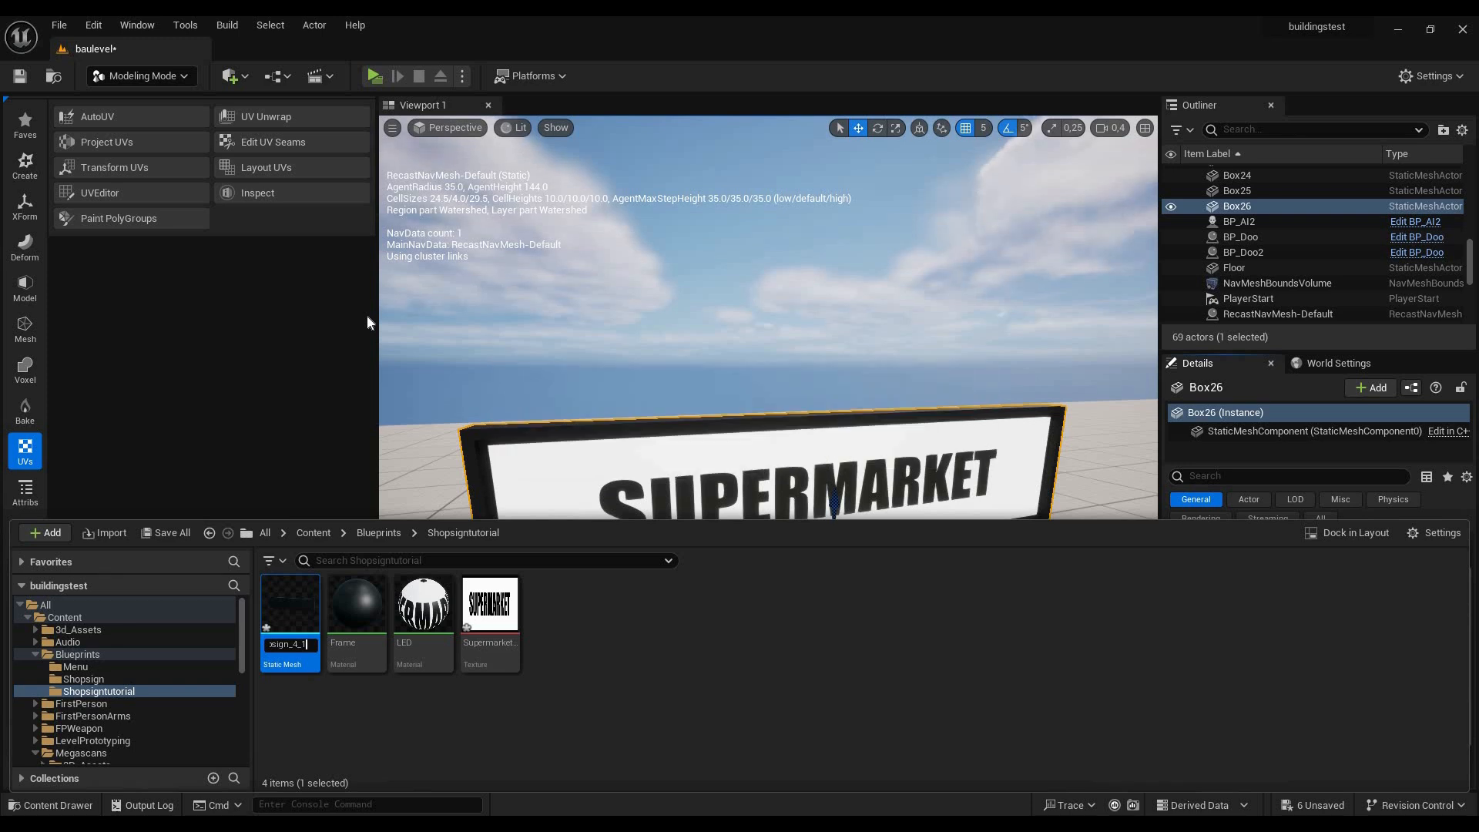
pyautogui.click(672, 423)
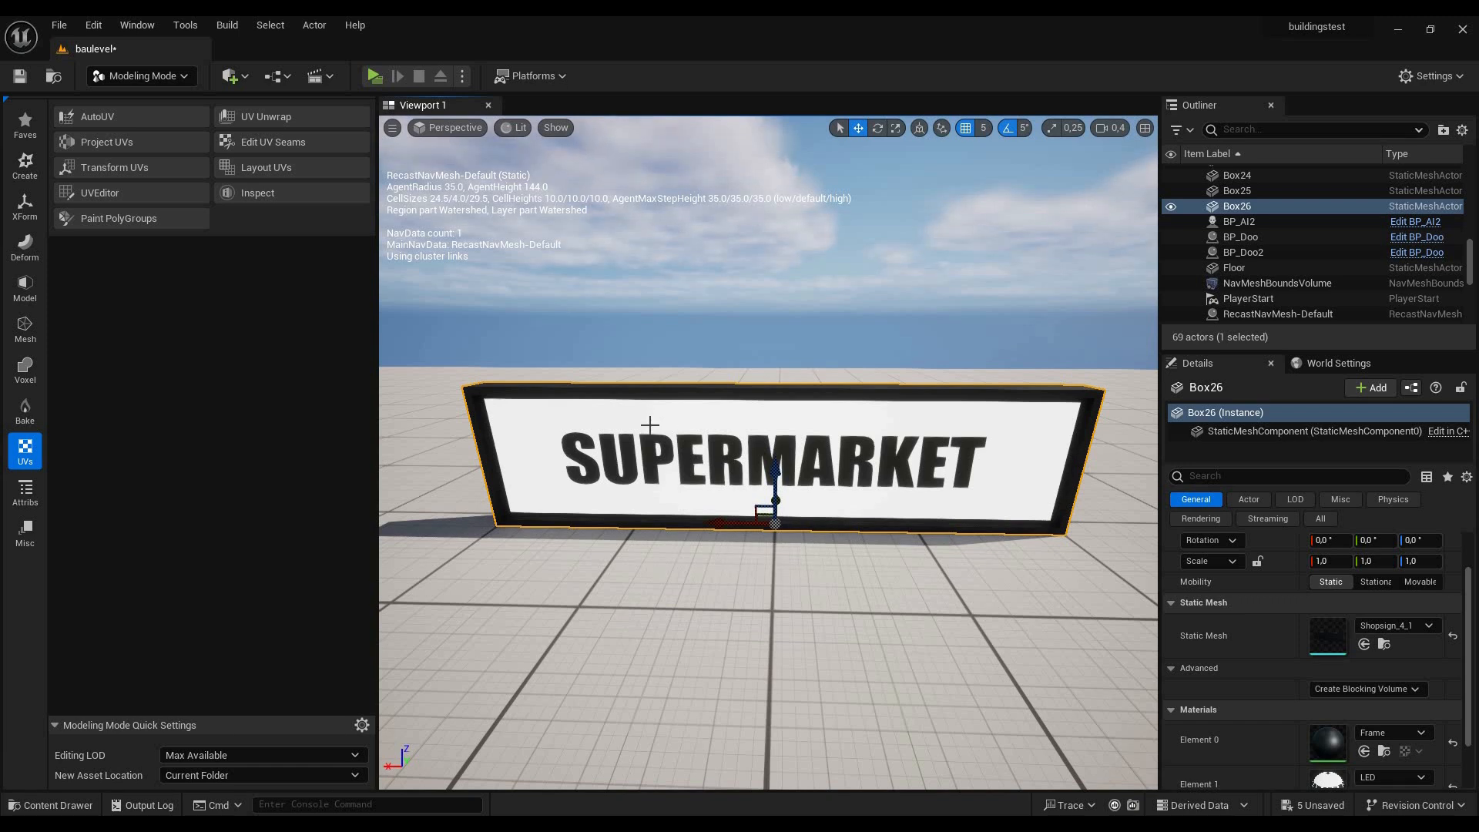
# Create a material instance from the LED material in the Shopsigntutorial folder
pyautogui.click(58, 805)
pyautogui.moveTo(770, 323); pyautogui.dragTo(693, 335, button='right')
pyautogui.press('w')
pyautogui.press('w')
pyautogui.press('s')
pyautogui.press('w')
pyautogui.press('s')
pyautogui.click(58, 805)
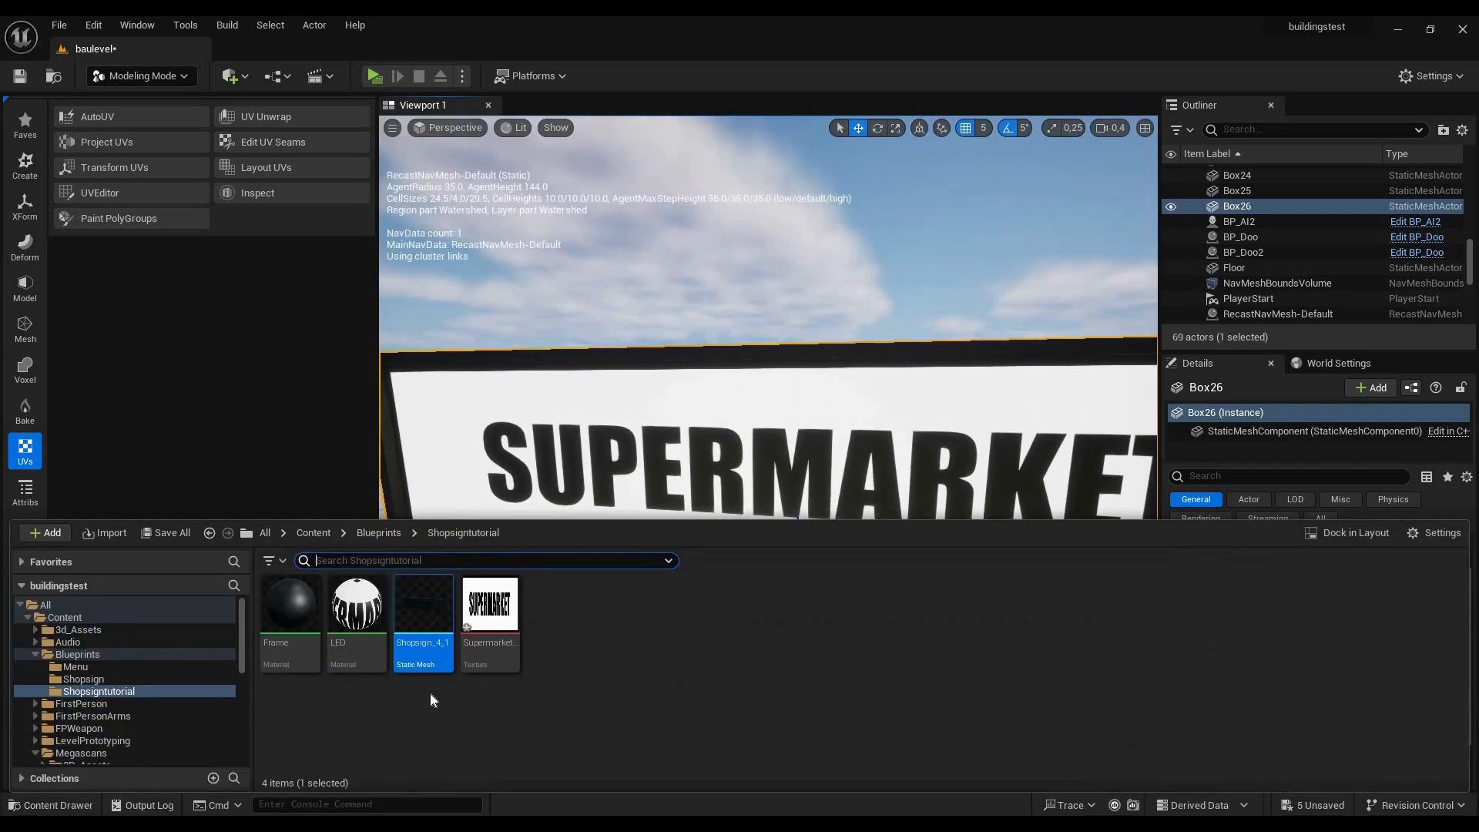
pyautogui.click(362, 634)
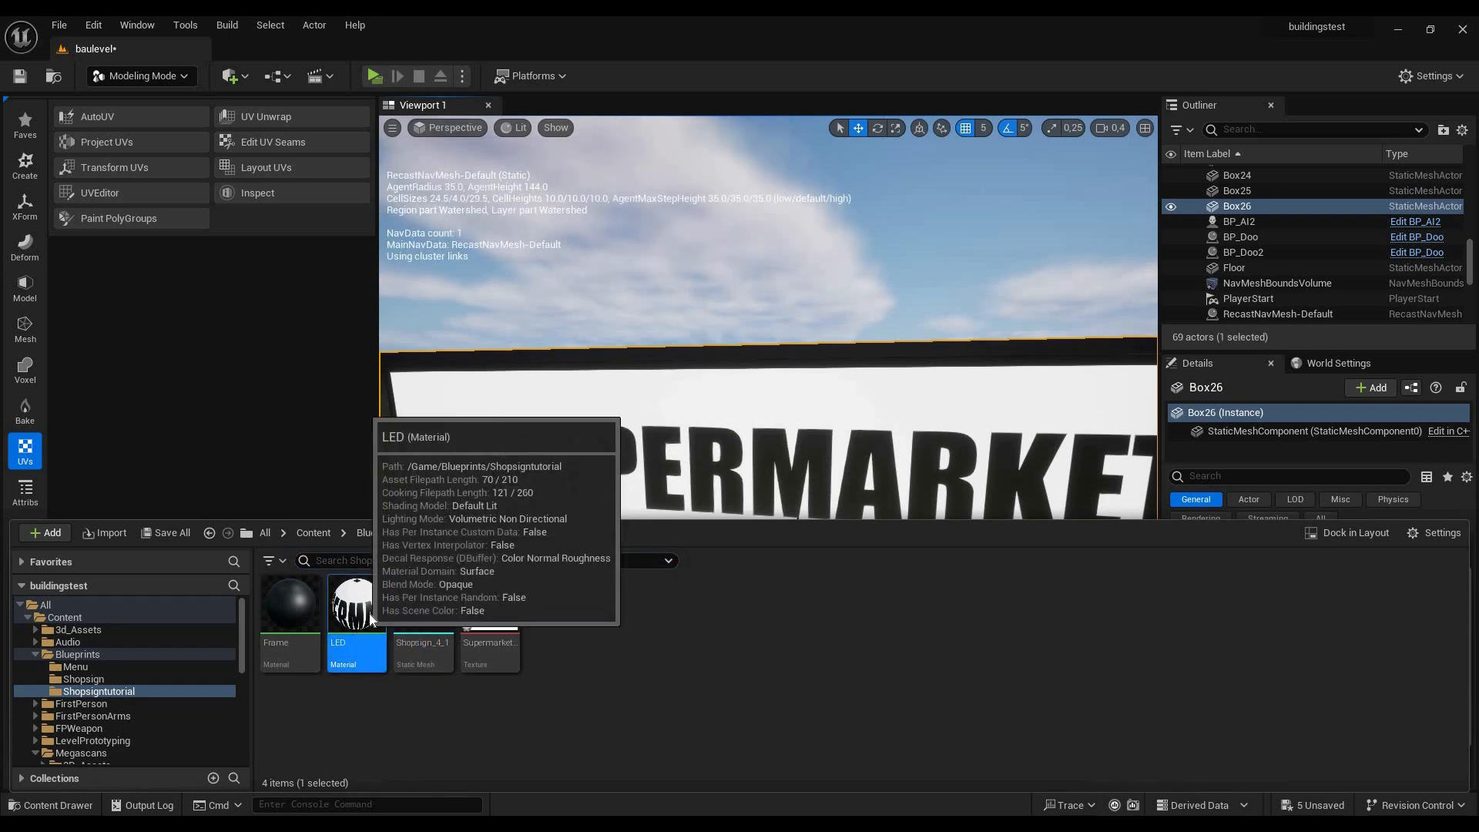
pyautogui.rightClick(360, 634)
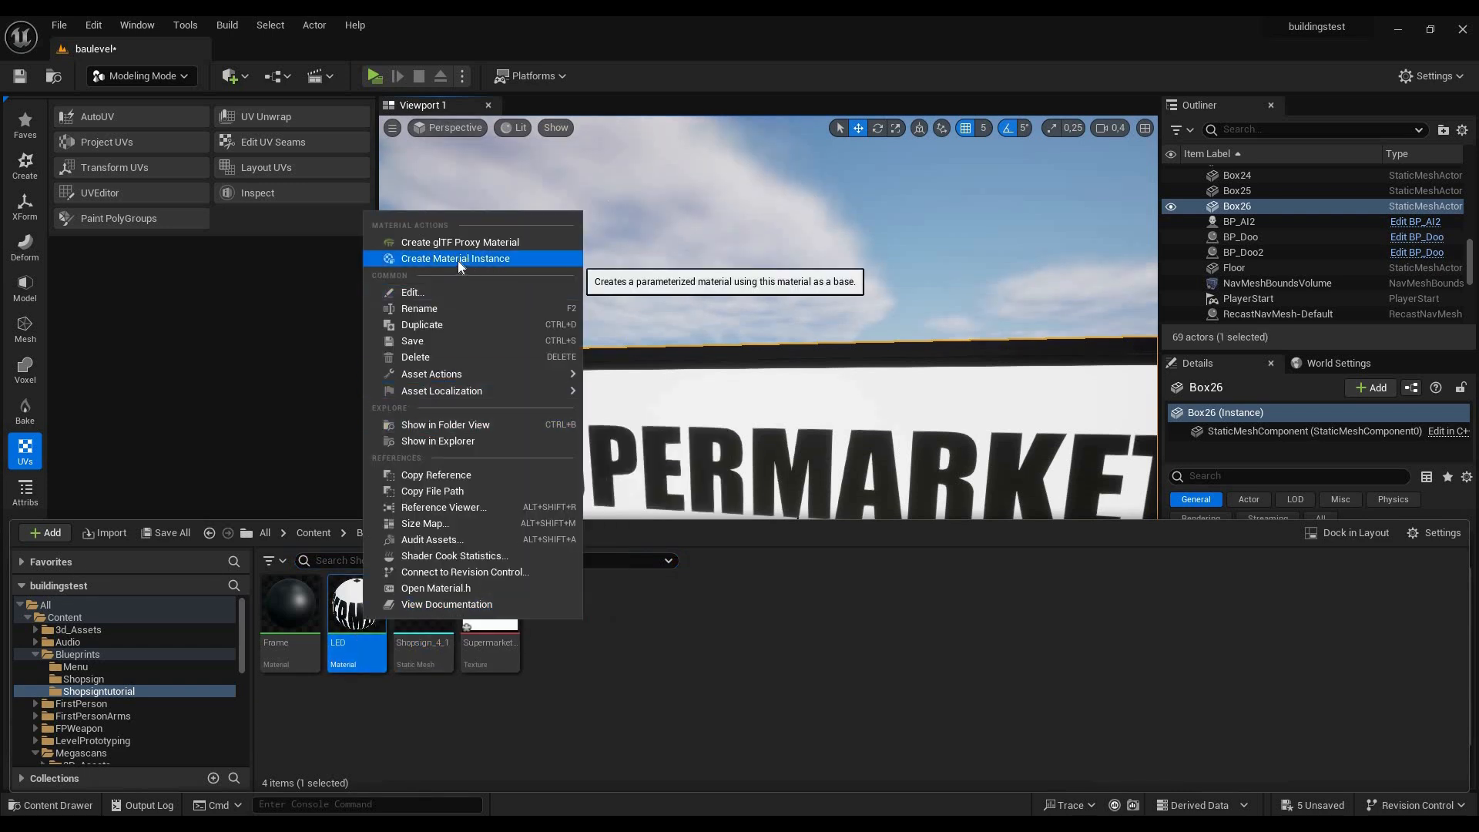
pyautogui.click(459, 259)
# Create a blueprint named BP_Shopsign_4_1 from the Shopsign_4_1 static mesh, stored in the Shopsigntutorial folder
pyautogui.click(490, 616)
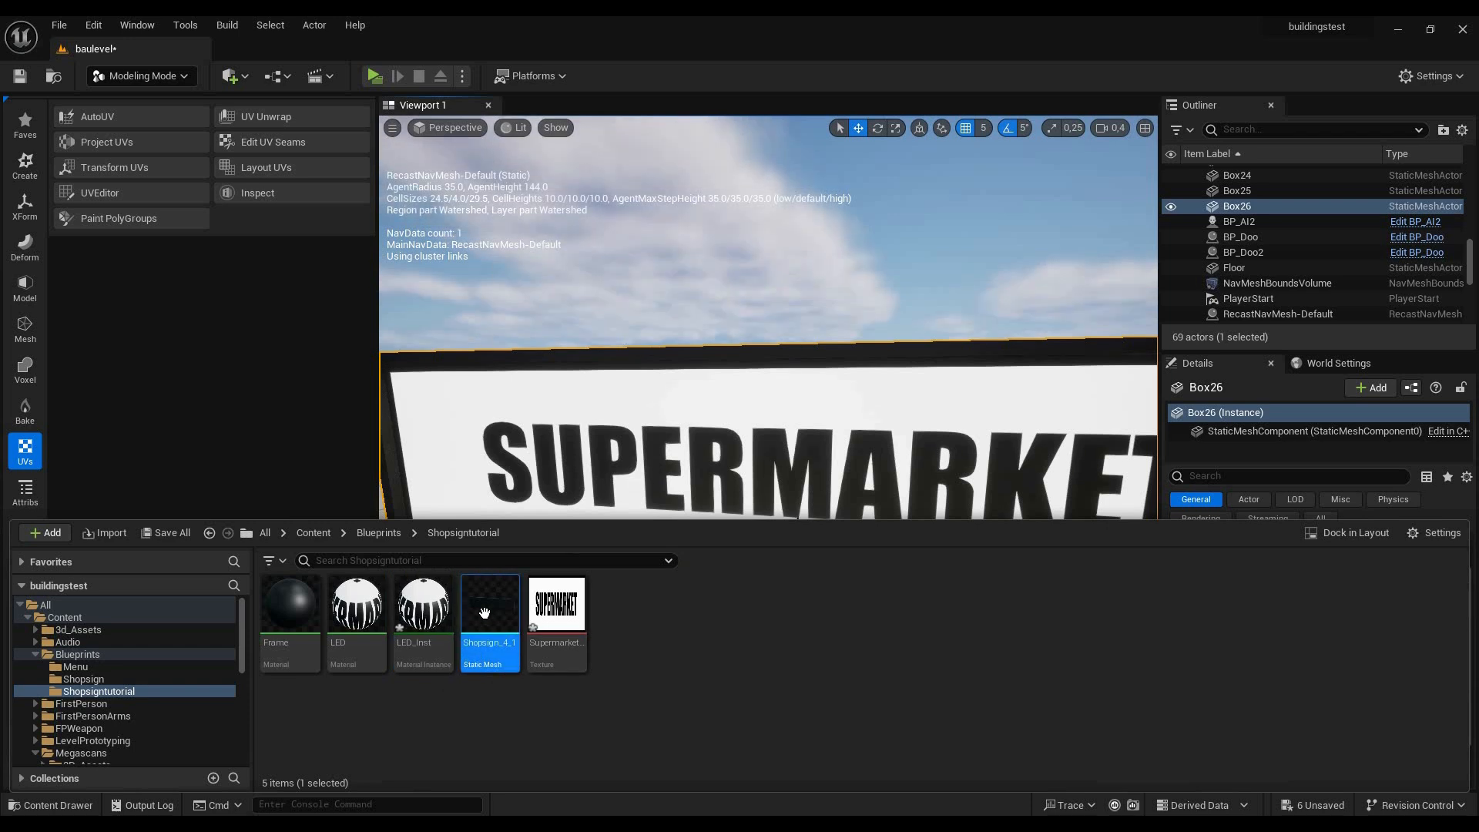
pyautogui.rightClick(490, 616)
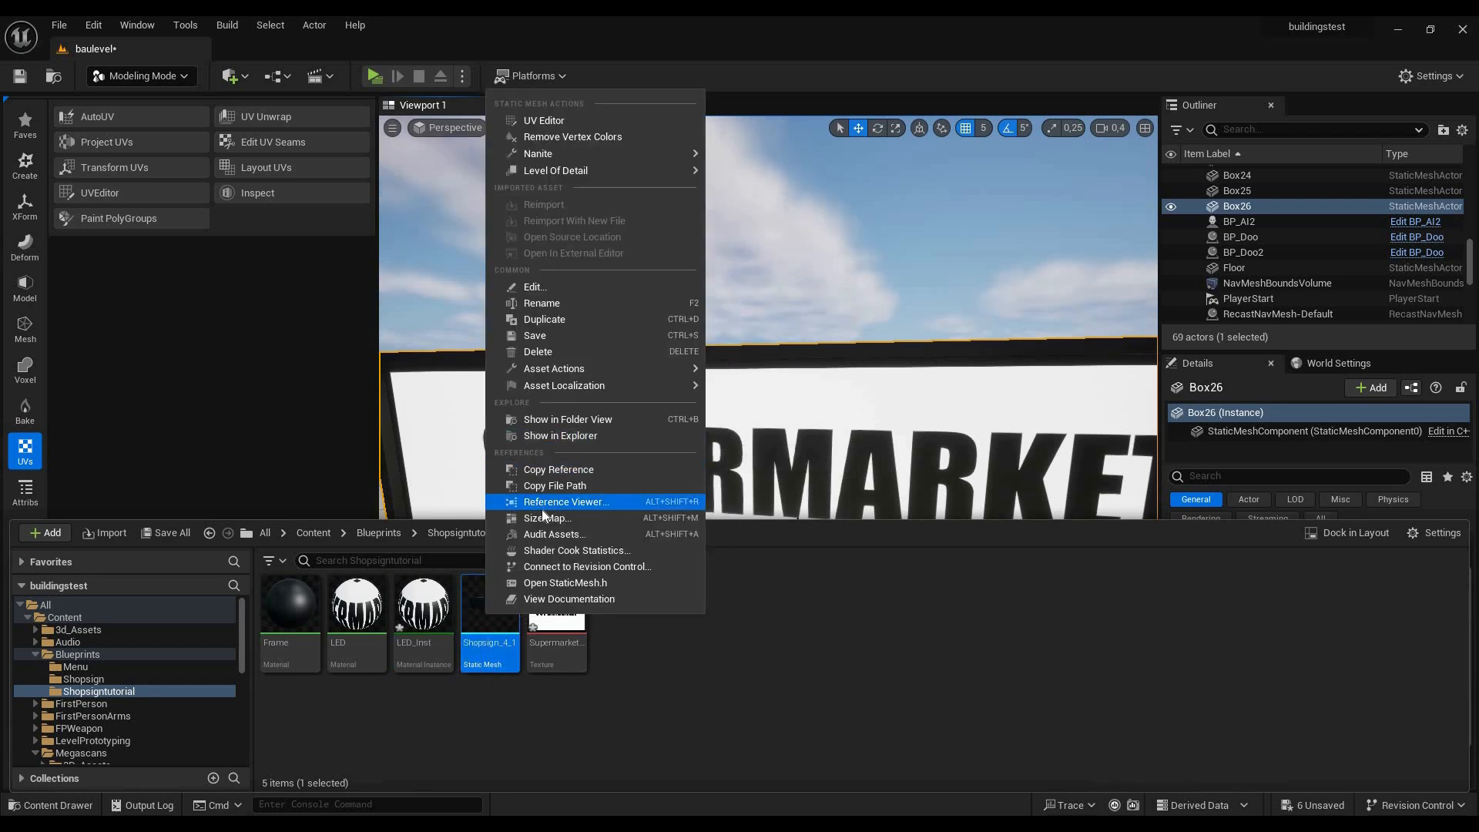
pyautogui.moveTo(630, 363)
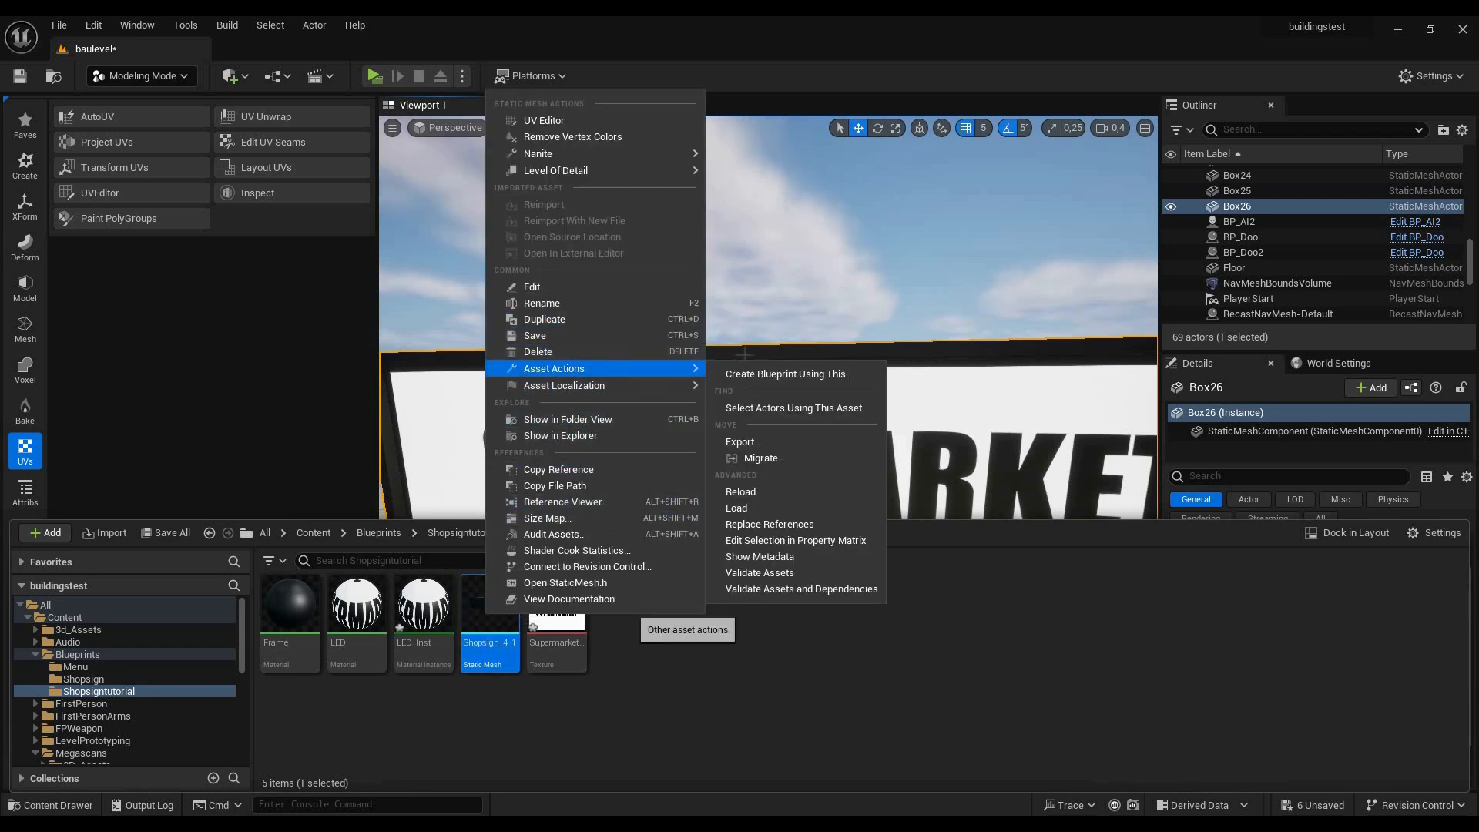
pyautogui.click(754, 370)
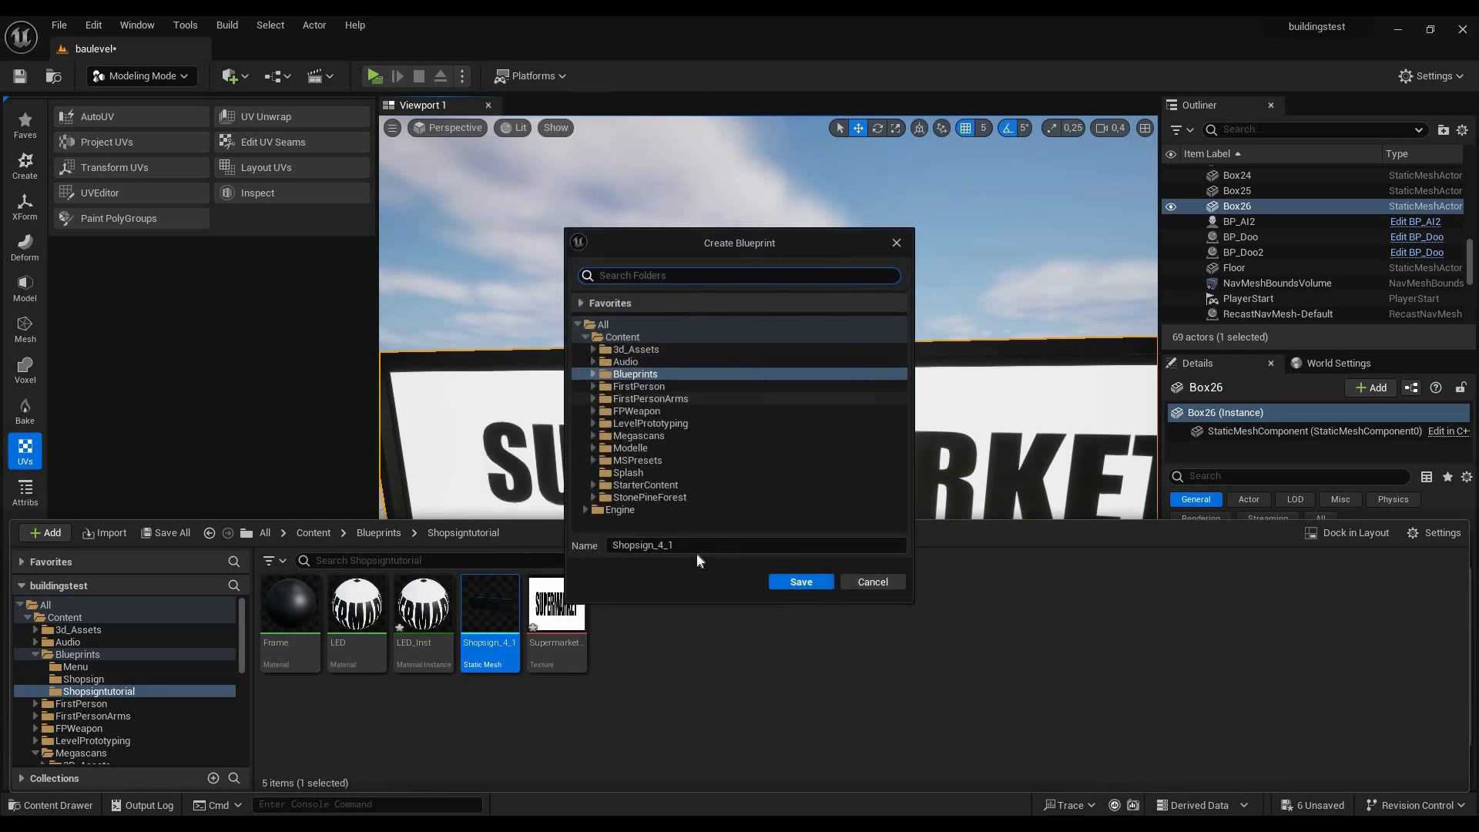
pyautogui.click(592, 374)
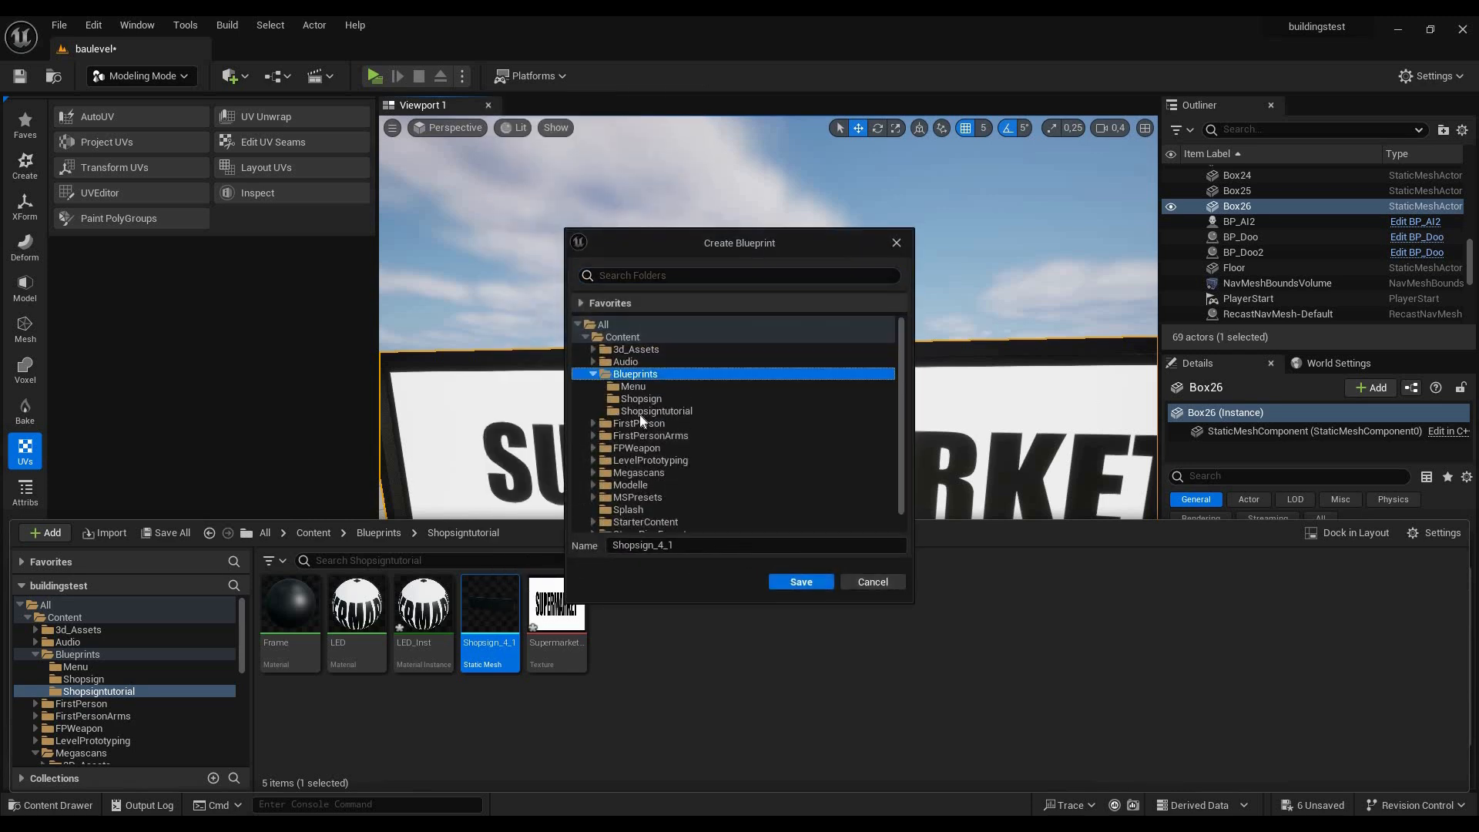
pyautogui.write('BP_')
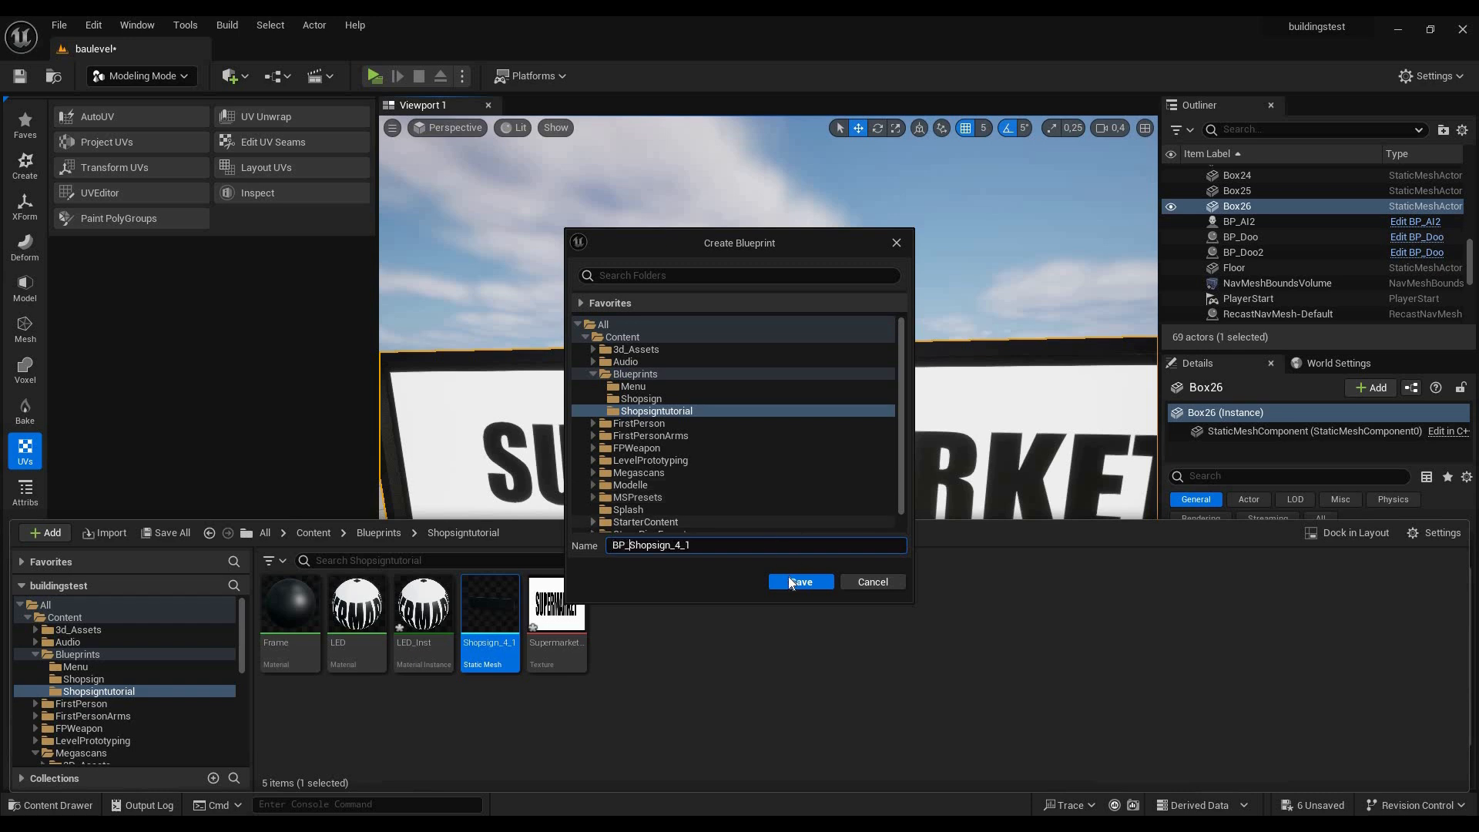
pyautogui.click(802, 580)
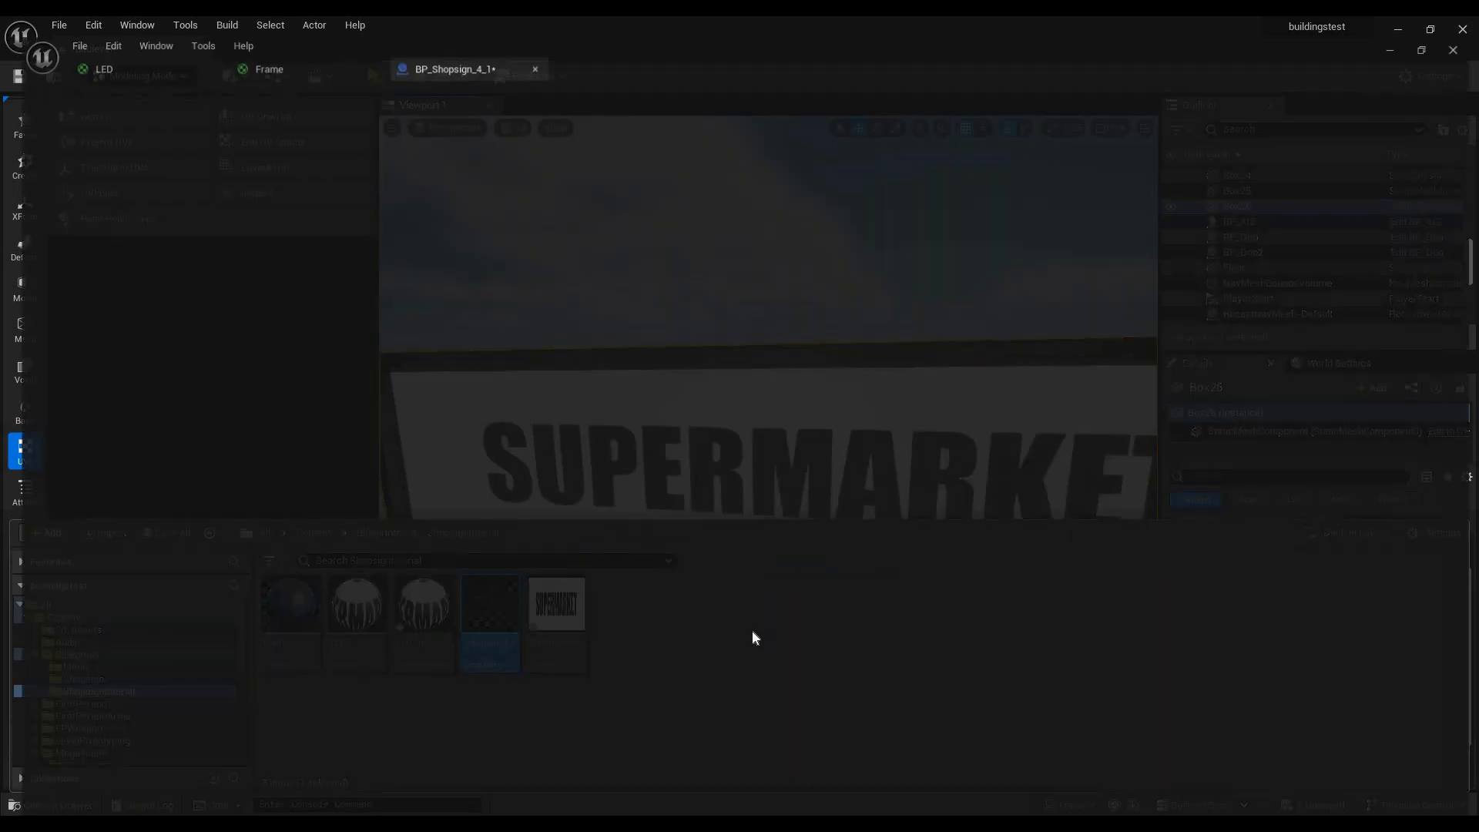
pyautogui.moveTo(655, 381); pyautogui.dragTo(385, 370, button='right')
pyautogui.moveTo(575, 333); pyautogui.dragTo(354, 181, button='right')
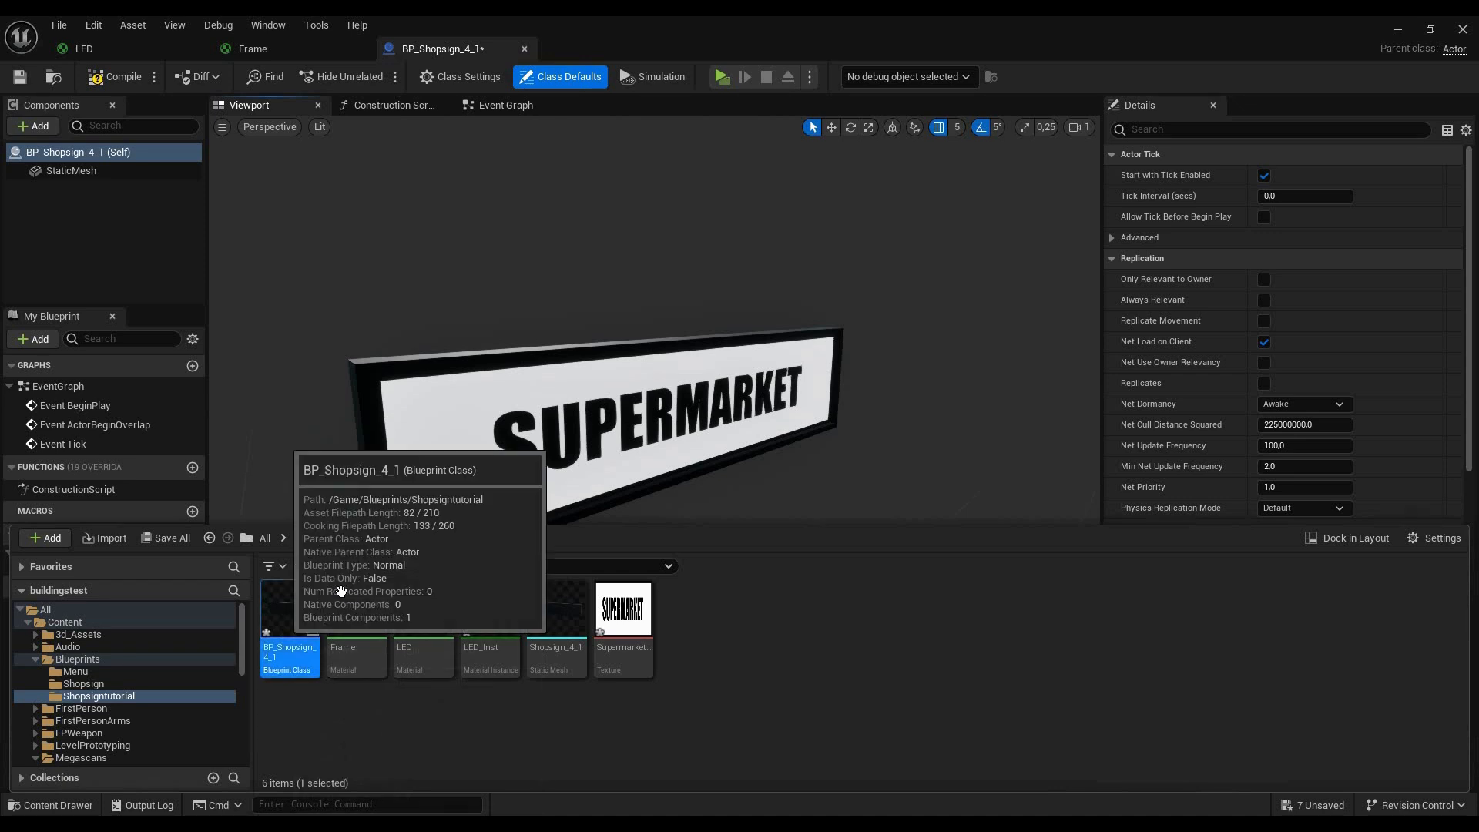
# In the LED material graph, add a TextureObjectParameter feeding the Tex input of the Texture Sample node
pyautogui.click(327, 676)
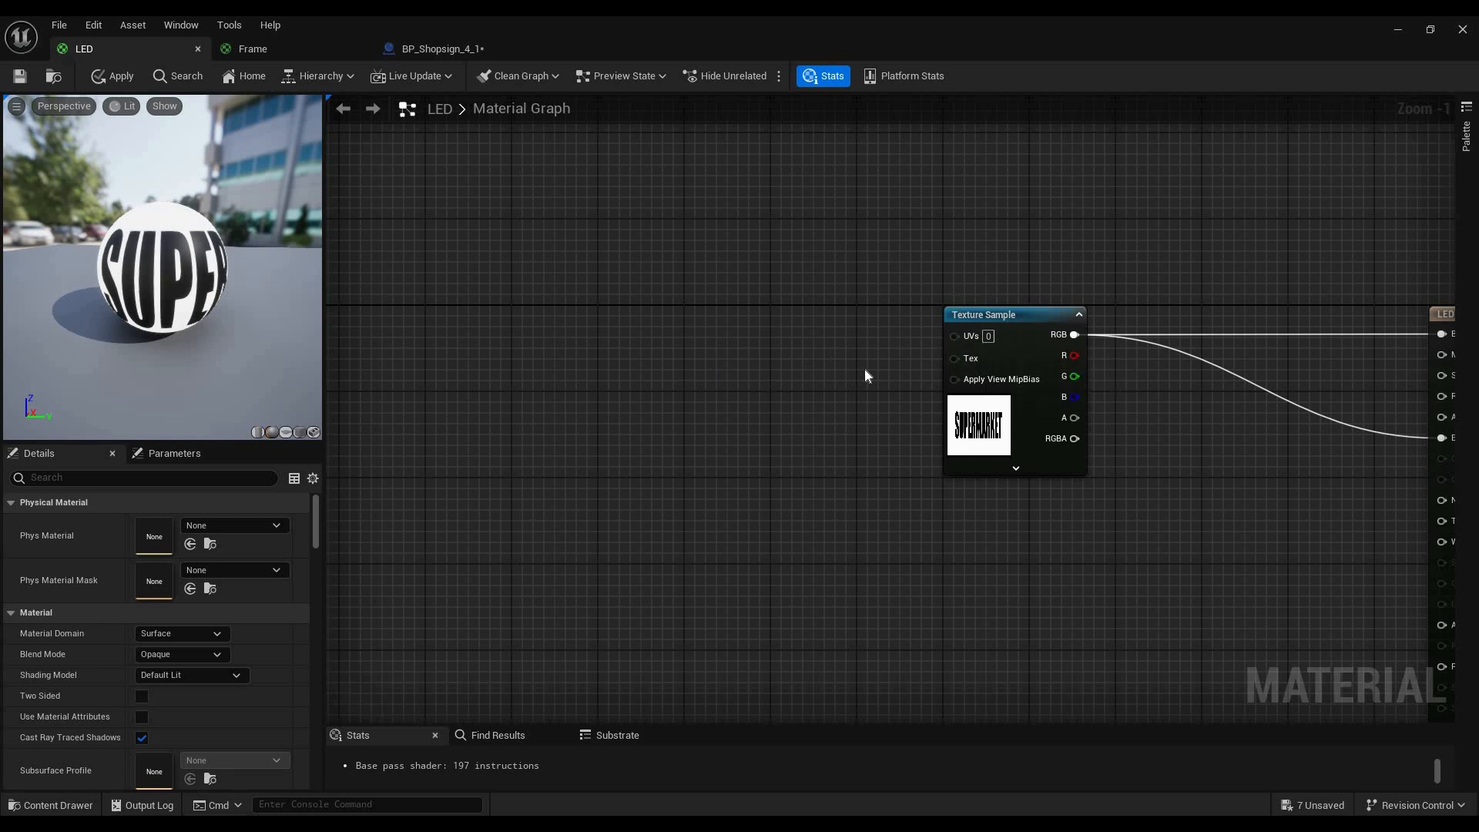
pyautogui.moveTo(955, 358); pyautogui.dragTo(691, 425)
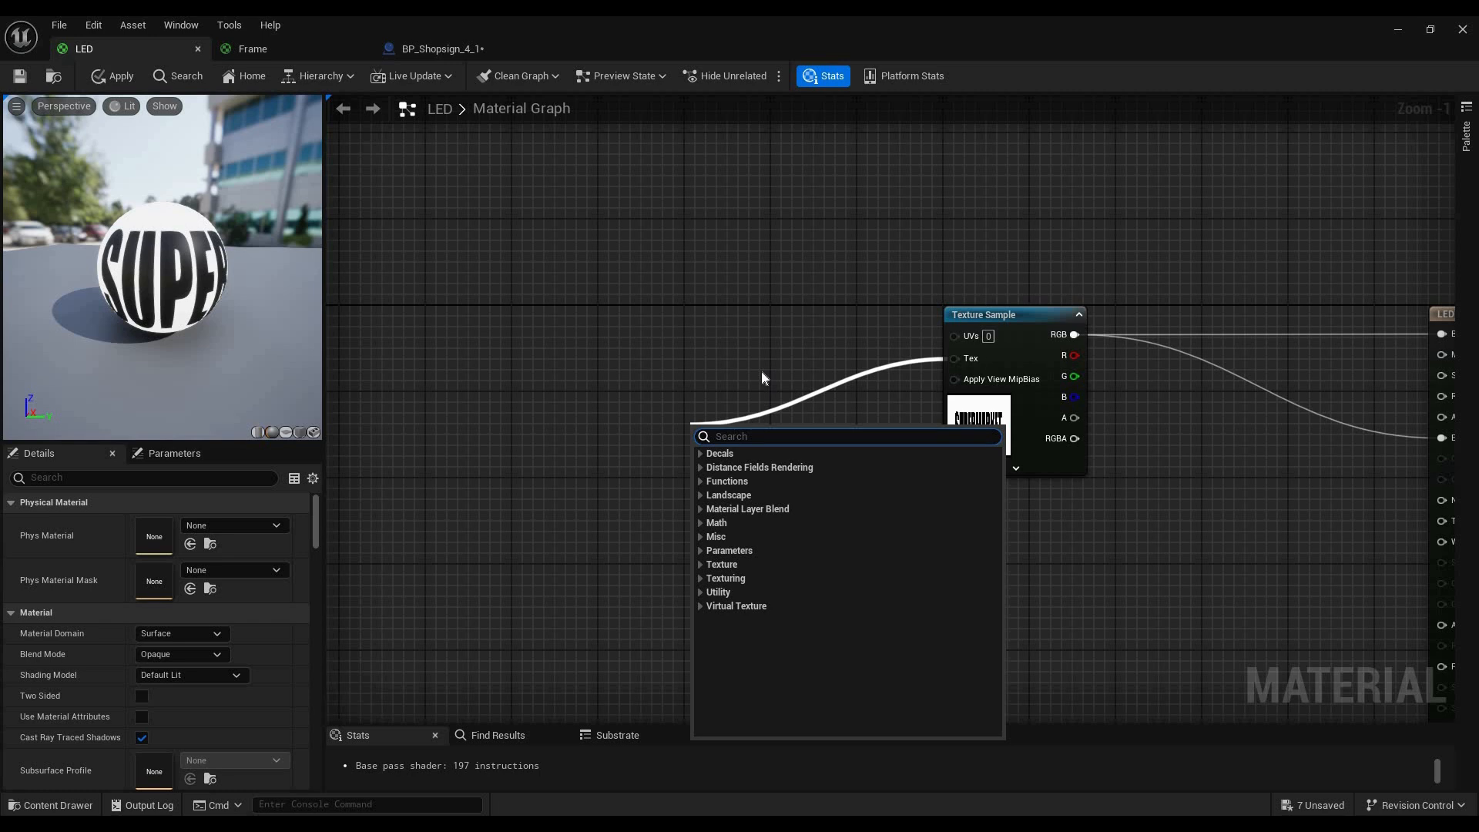
pyautogui.write('Texture')
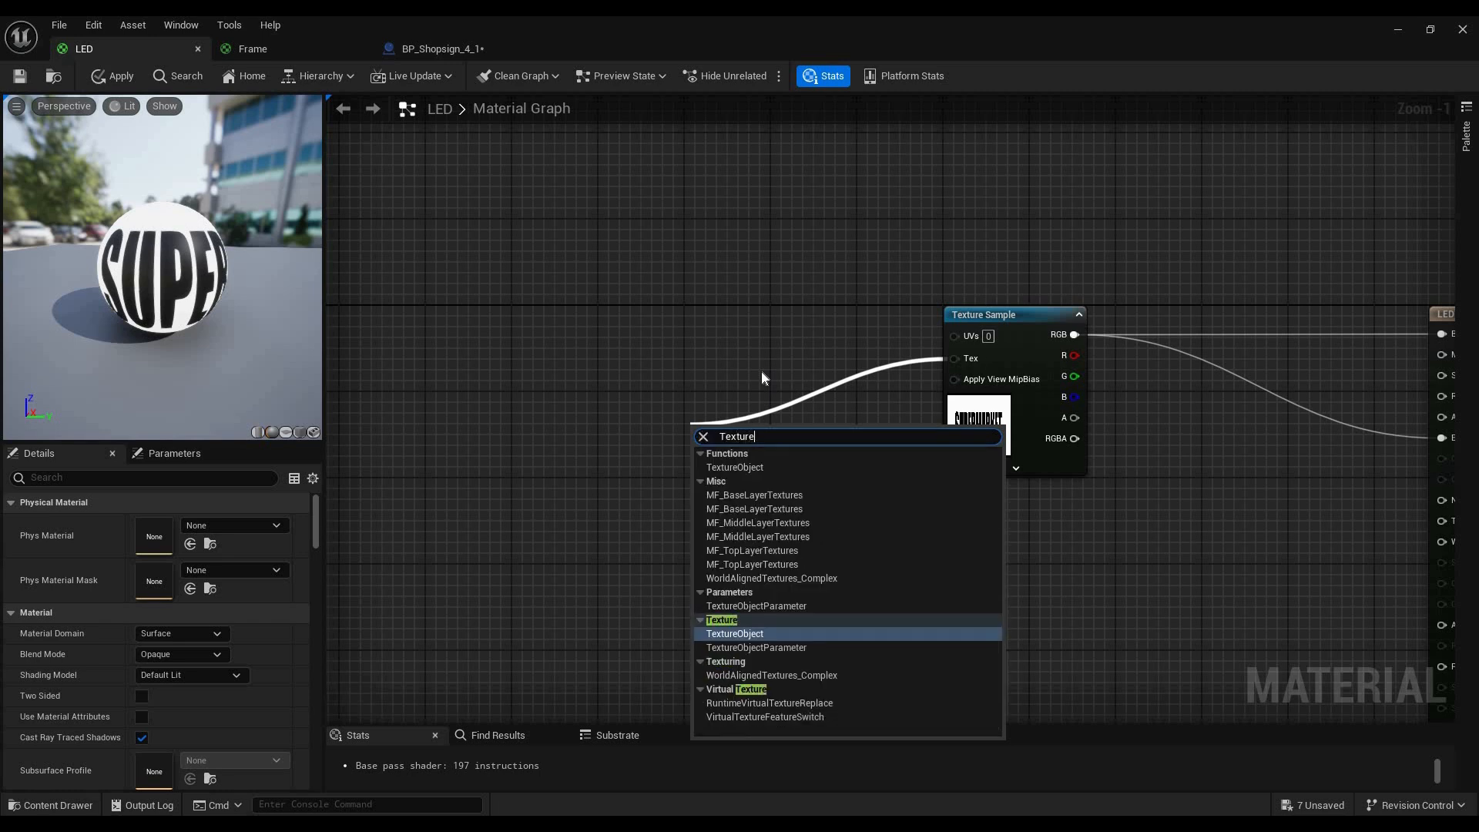
pyautogui.click(791, 649)
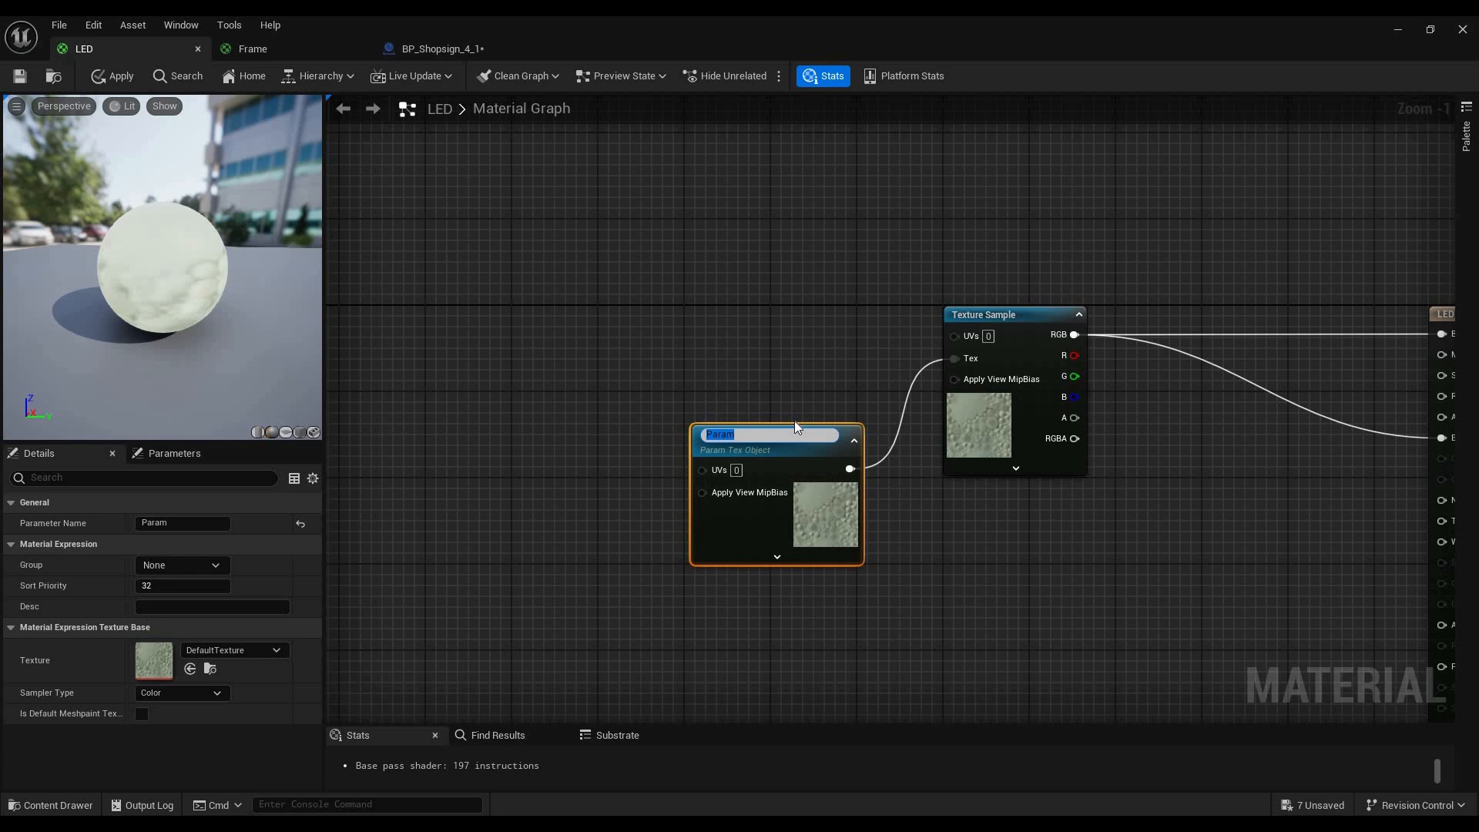
# Name the texture parameter Signtexture, reposition its node beside the Texture Sample and save the LED material
pyautogui.write('Signtexture')
pyautogui.press('Return')
pyautogui.moveTo(747, 368); pyautogui.dragTo(720, 326)
pyautogui.click(29, 77)
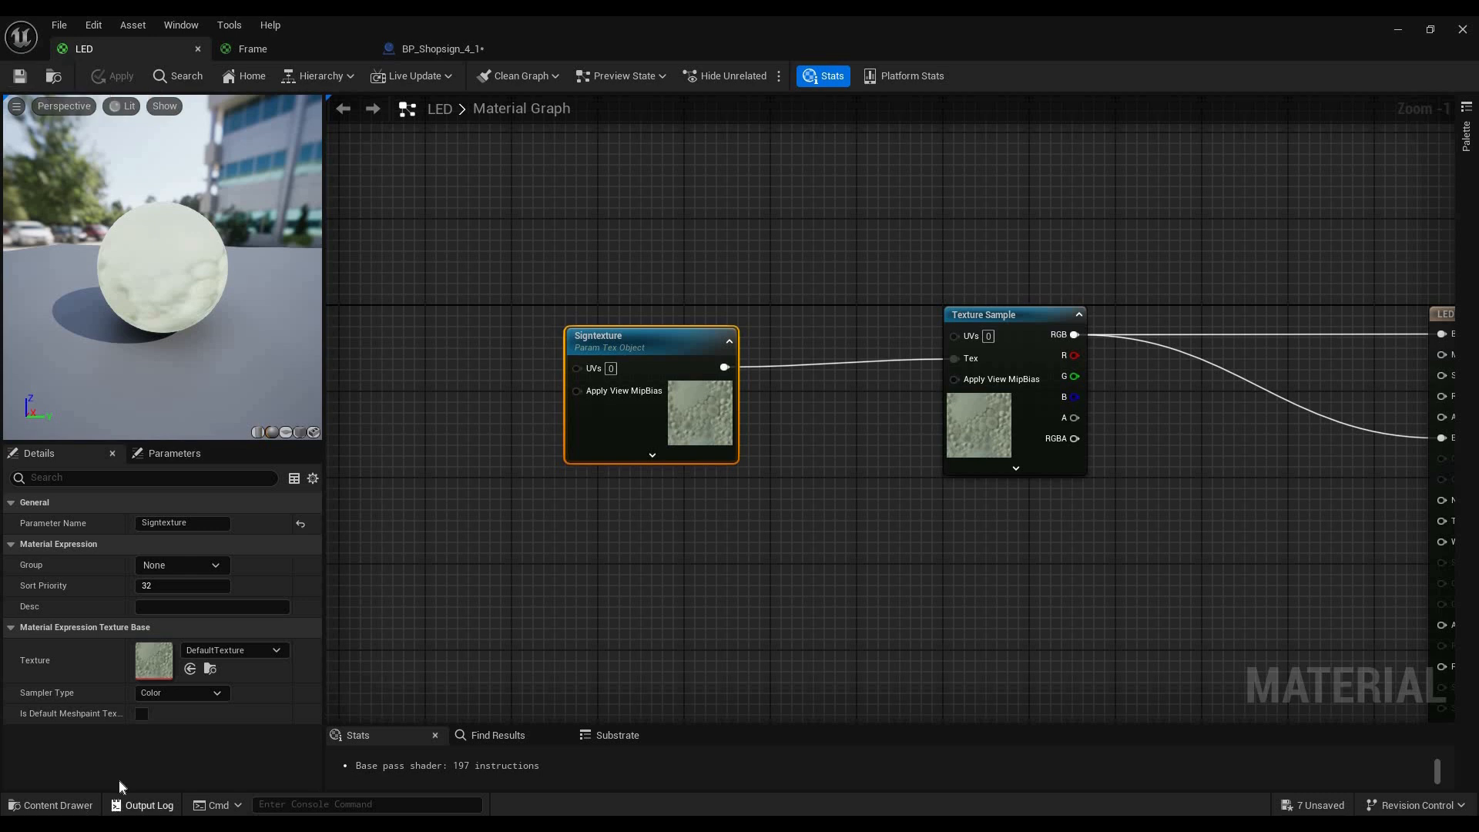
# Open the LED_Inst material instance, enable its Signtexture override and browse the available textures
pyautogui.click(50, 805)
pyautogui.doubleClick(495, 647)
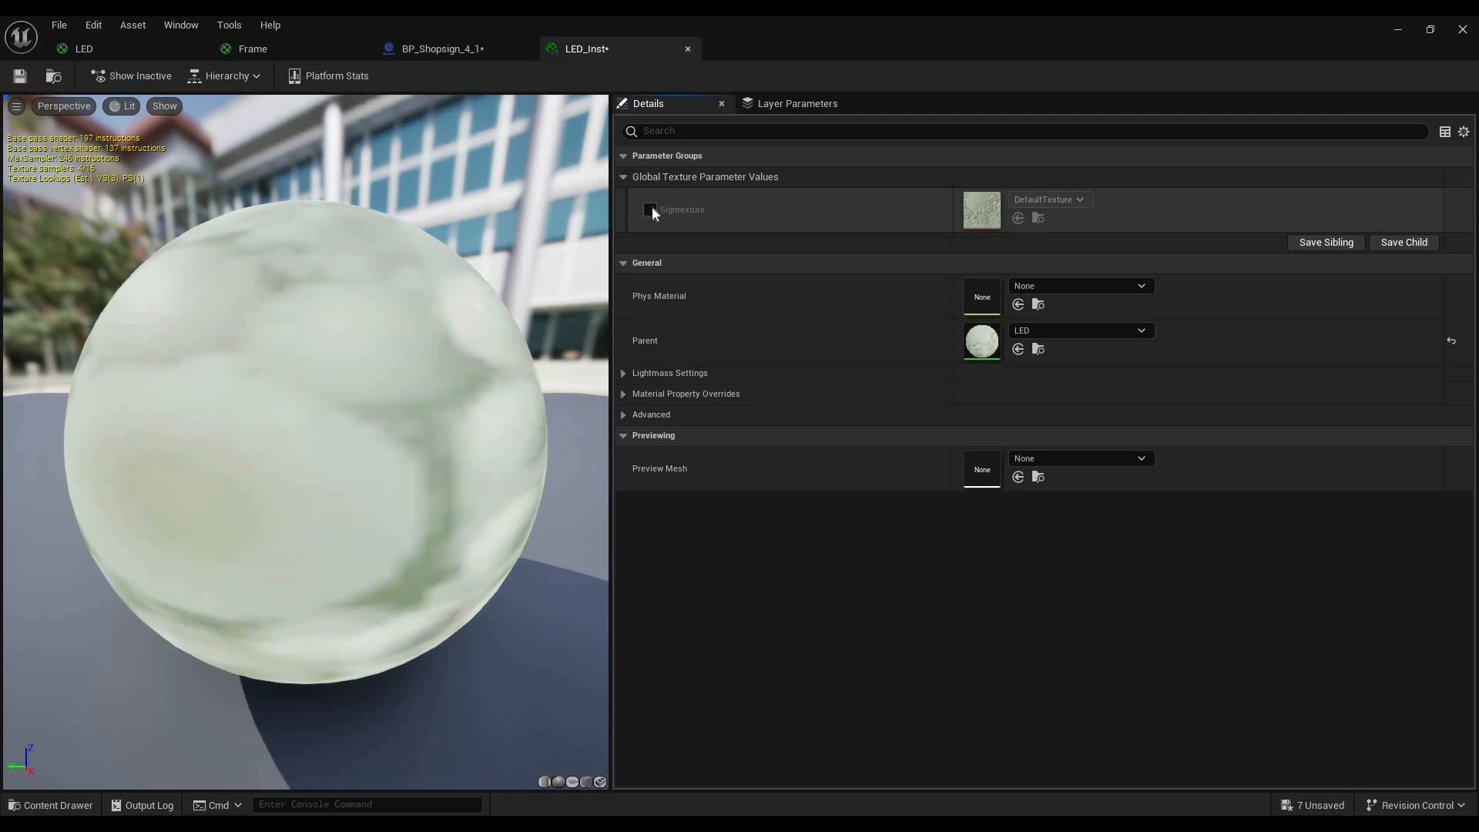
pyautogui.click(650, 209)
pyautogui.click(1061, 201)
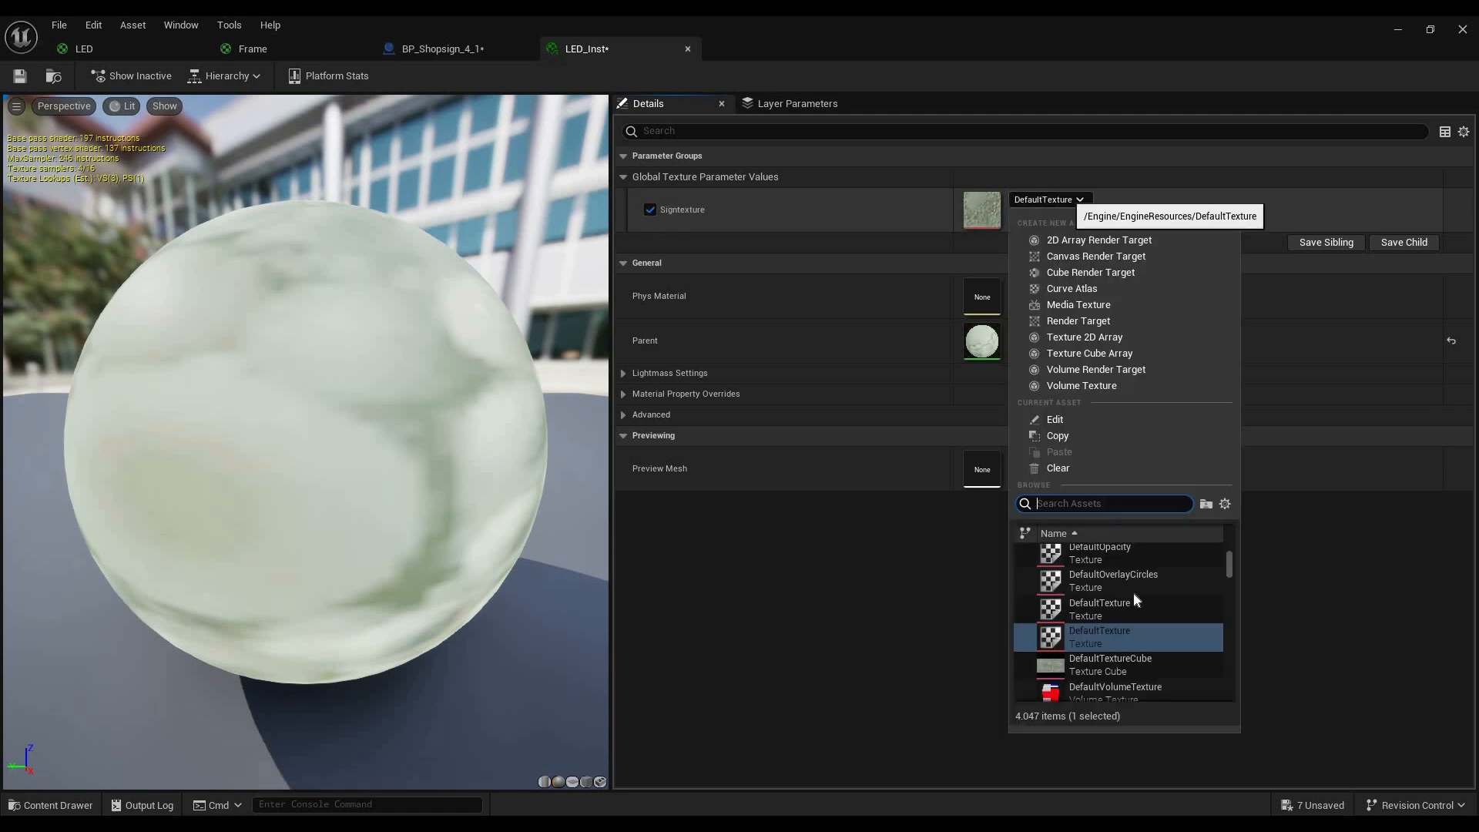
pyautogui.scroll(1, 1116, 616)
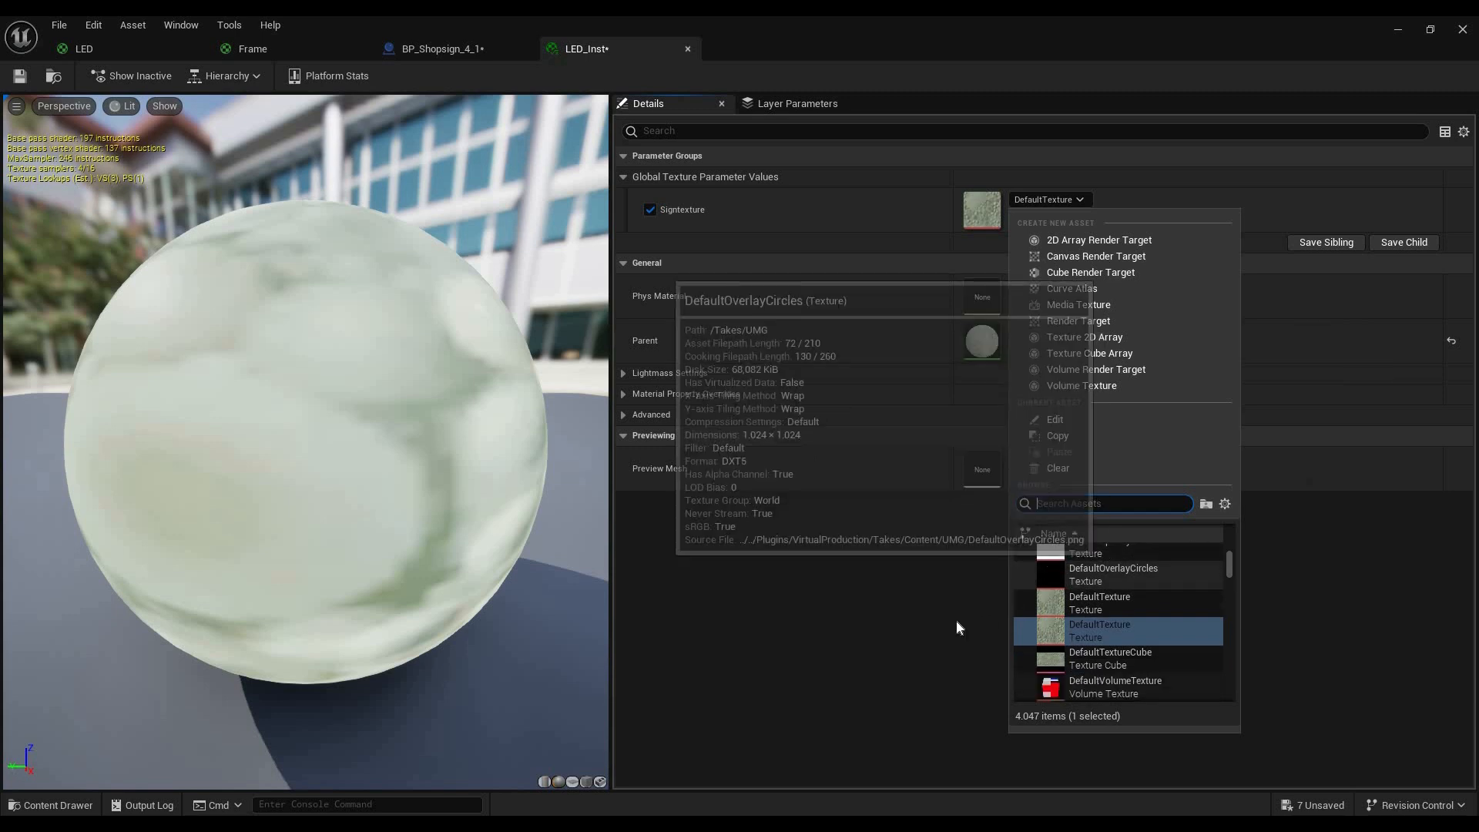
# Return to the LED material, assign the Supermarketsign texture to the Signtexture parameter and inspect it on the preview sphere
pyautogui.click(88, 48)
pyautogui.click(89, 49)
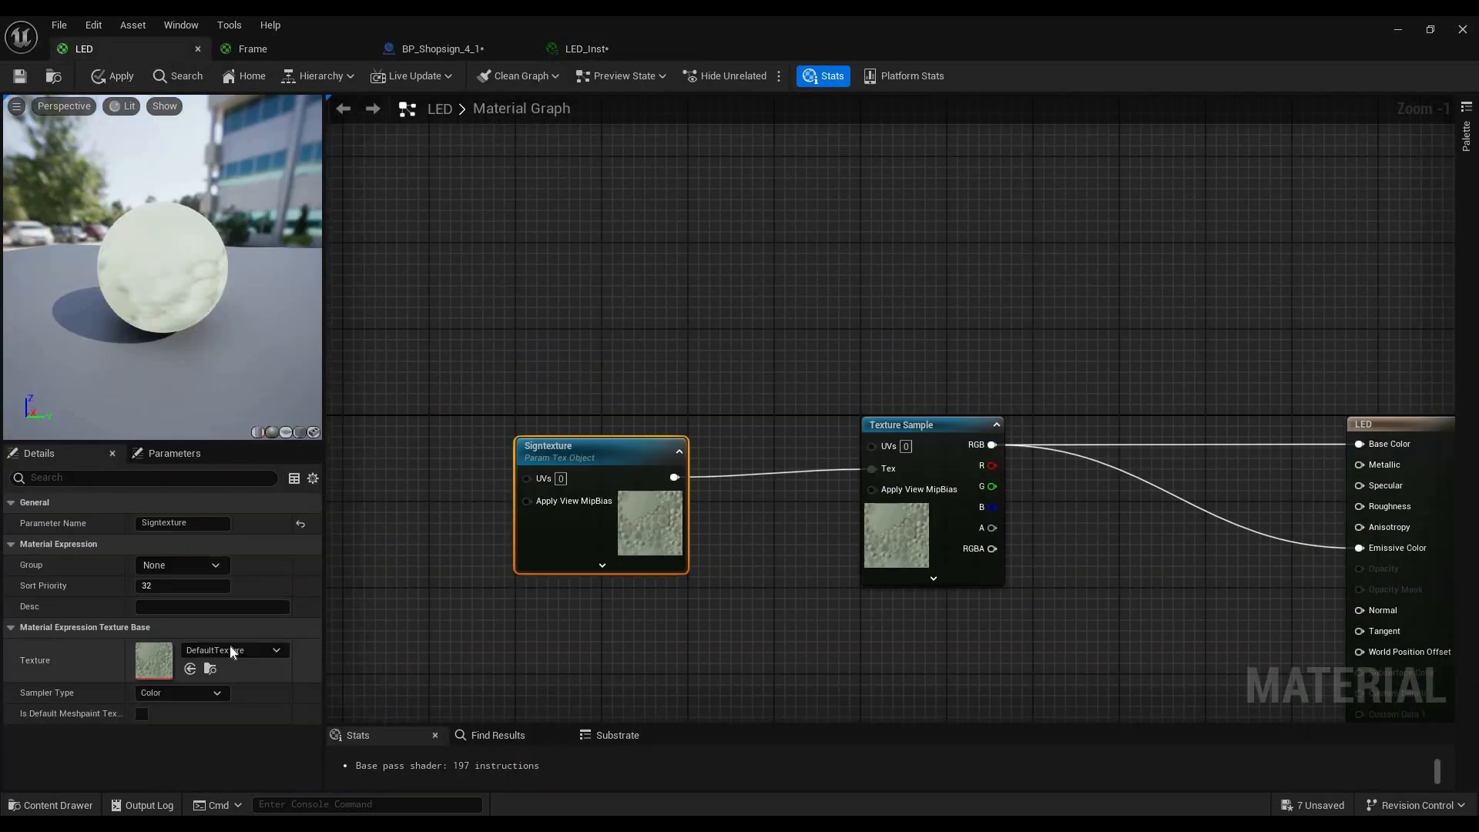
pyautogui.click(232, 650)
pyautogui.write('superm')
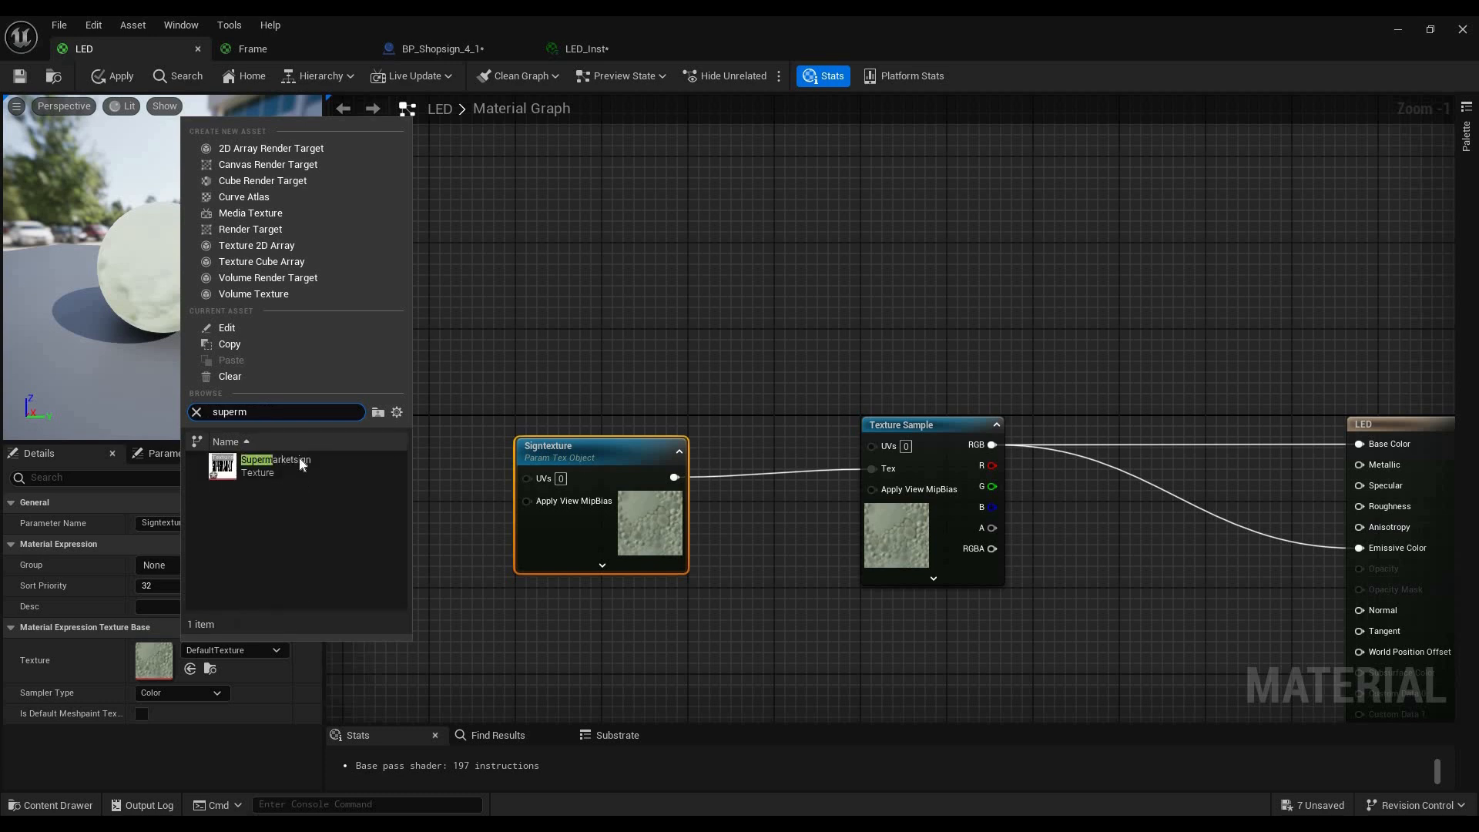
pyautogui.click(300, 462)
pyautogui.moveTo(394, 385); pyautogui.dragTo(481, 430, button='right')
pyautogui.moveTo(174, 322); pyautogui.dragTo(683, 442)
pyautogui.scroll(5, 176, 321)
pyautogui.scroll(-3, 176, 337)
pyautogui.scroll(-3, 82, 332)
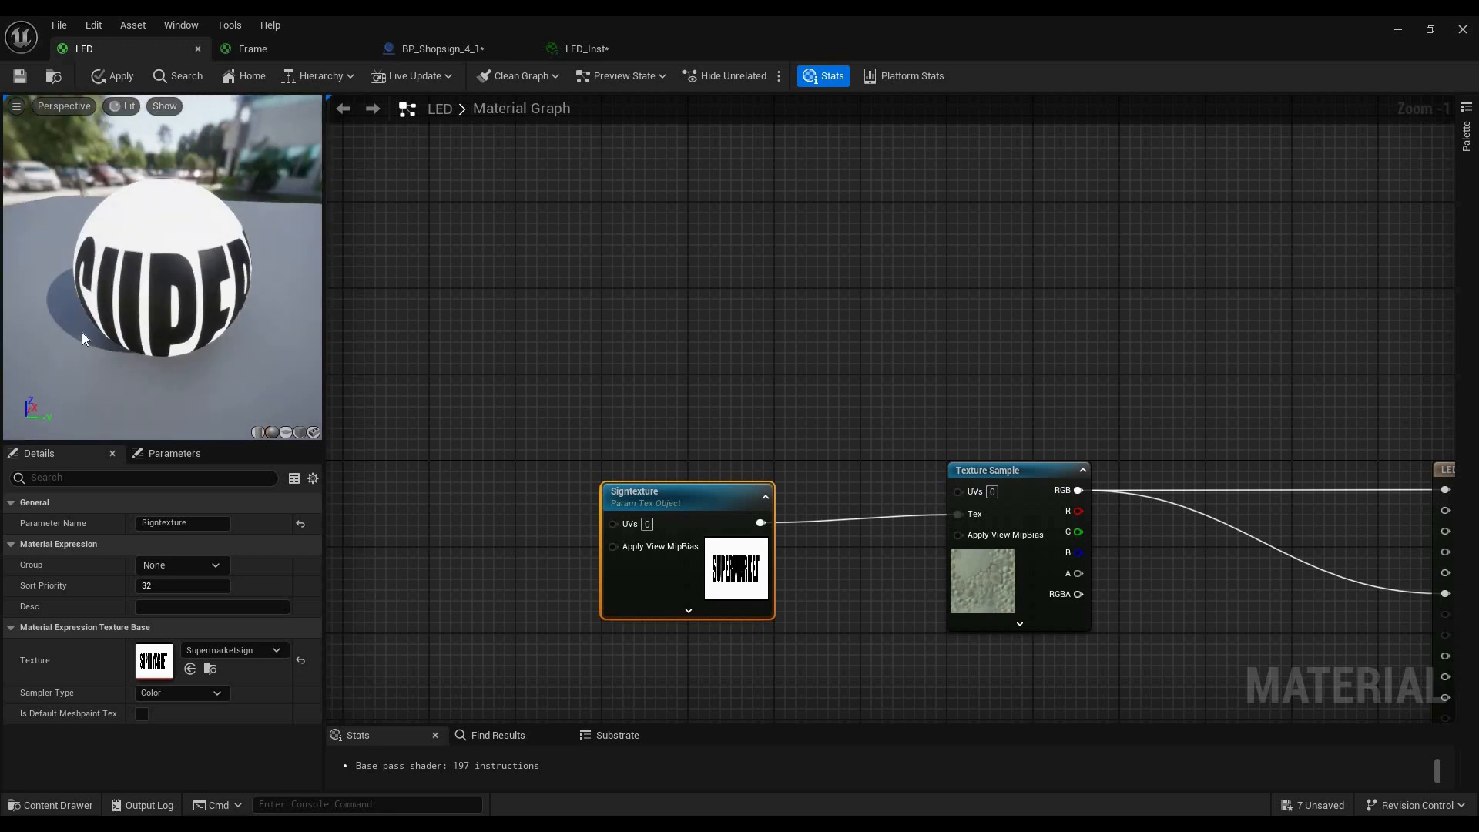
pyautogui.scroll(2, 82, 331)
# Add a TextureObject node in the empty graph area above the Signtexture node
pyautogui.moveTo(717, 359); pyautogui.dragTo(625, 419, button='right')
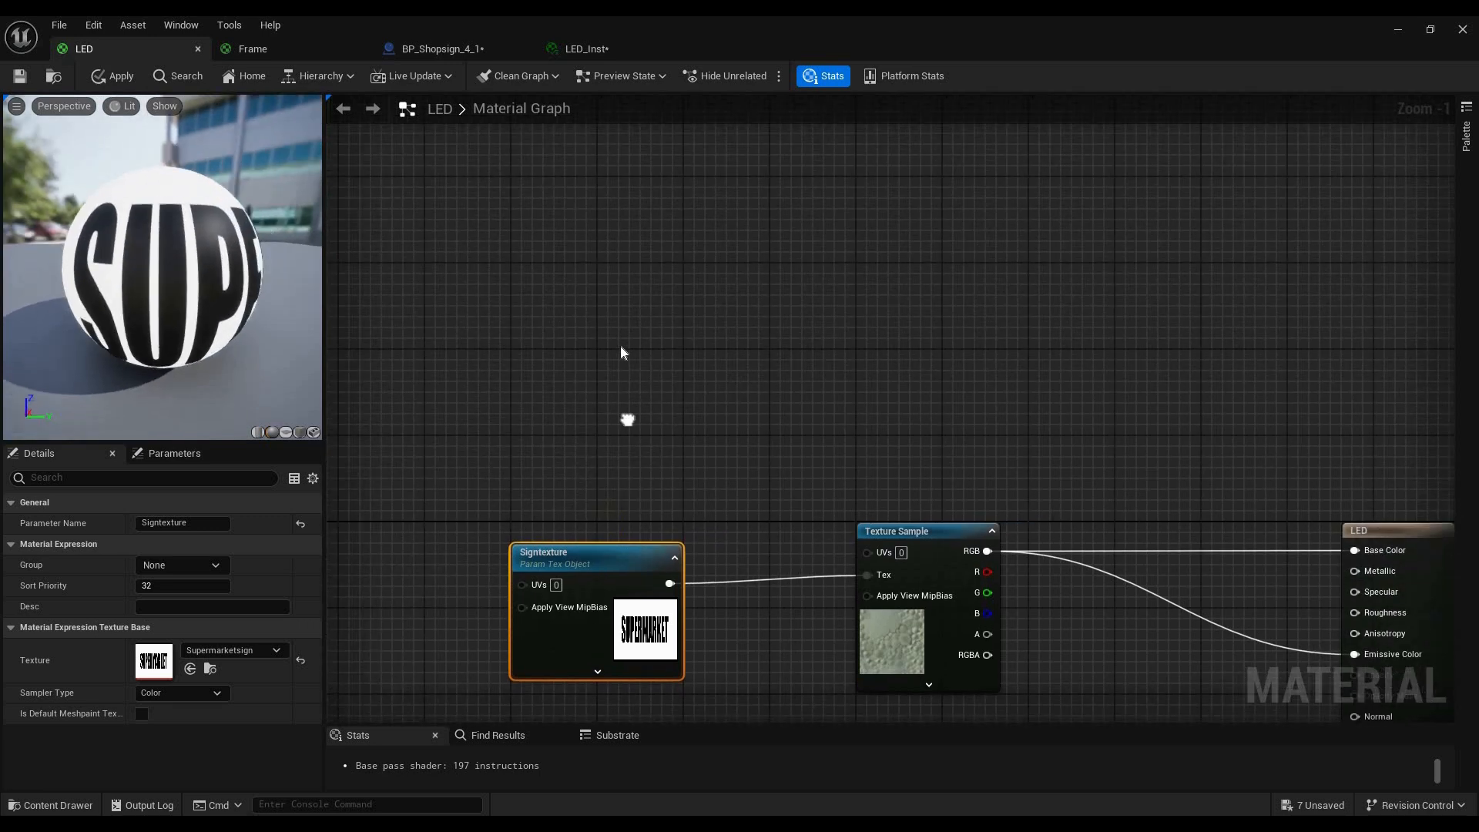
pyautogui.rightClick(620, 346)
pyautogui.click(721, 307)
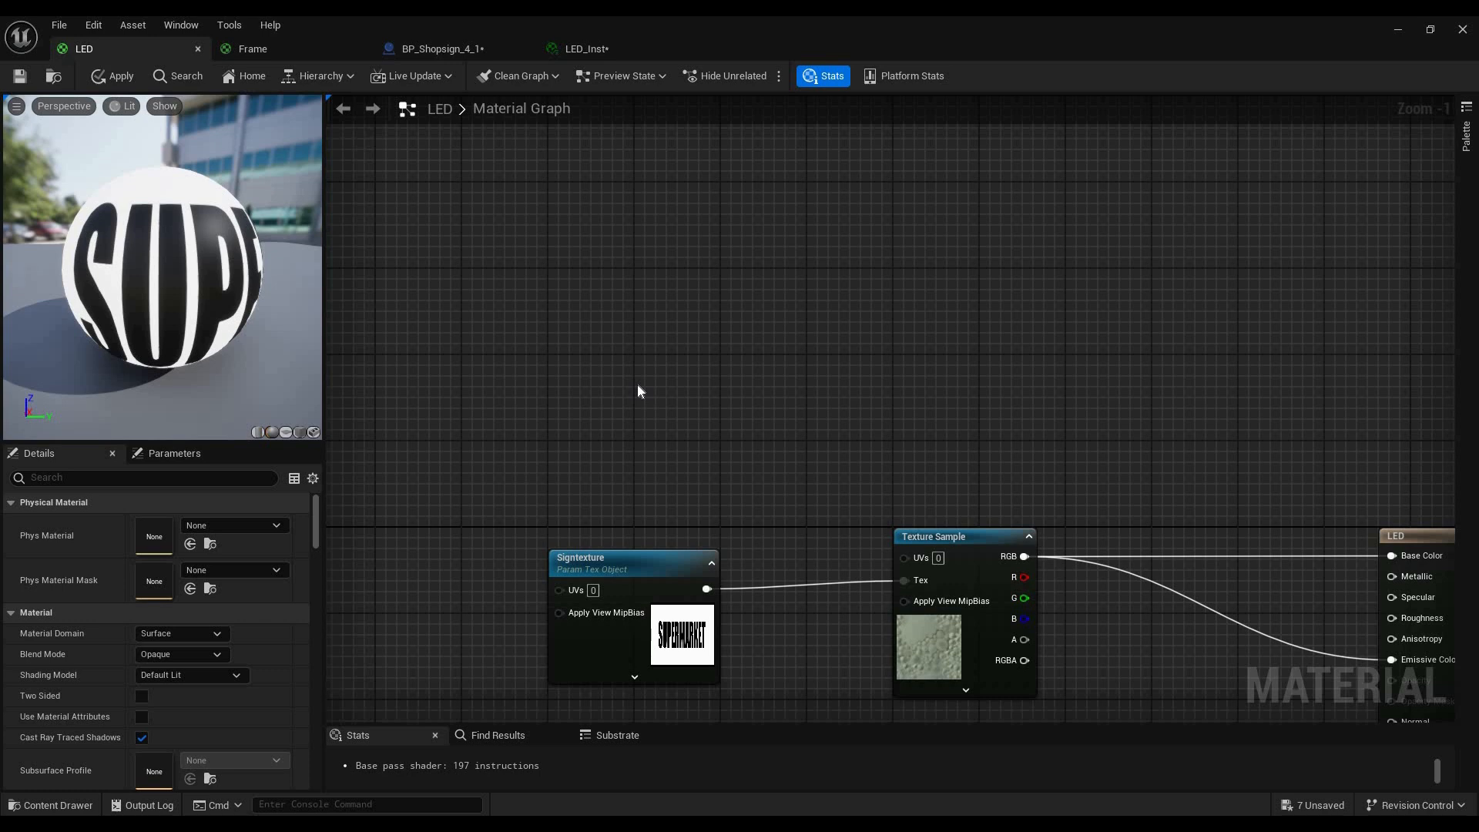
pyautogui.rightClick(626, 308)
pyautogui.click(733, 237)
pyautogui.rightClick(701, 295)
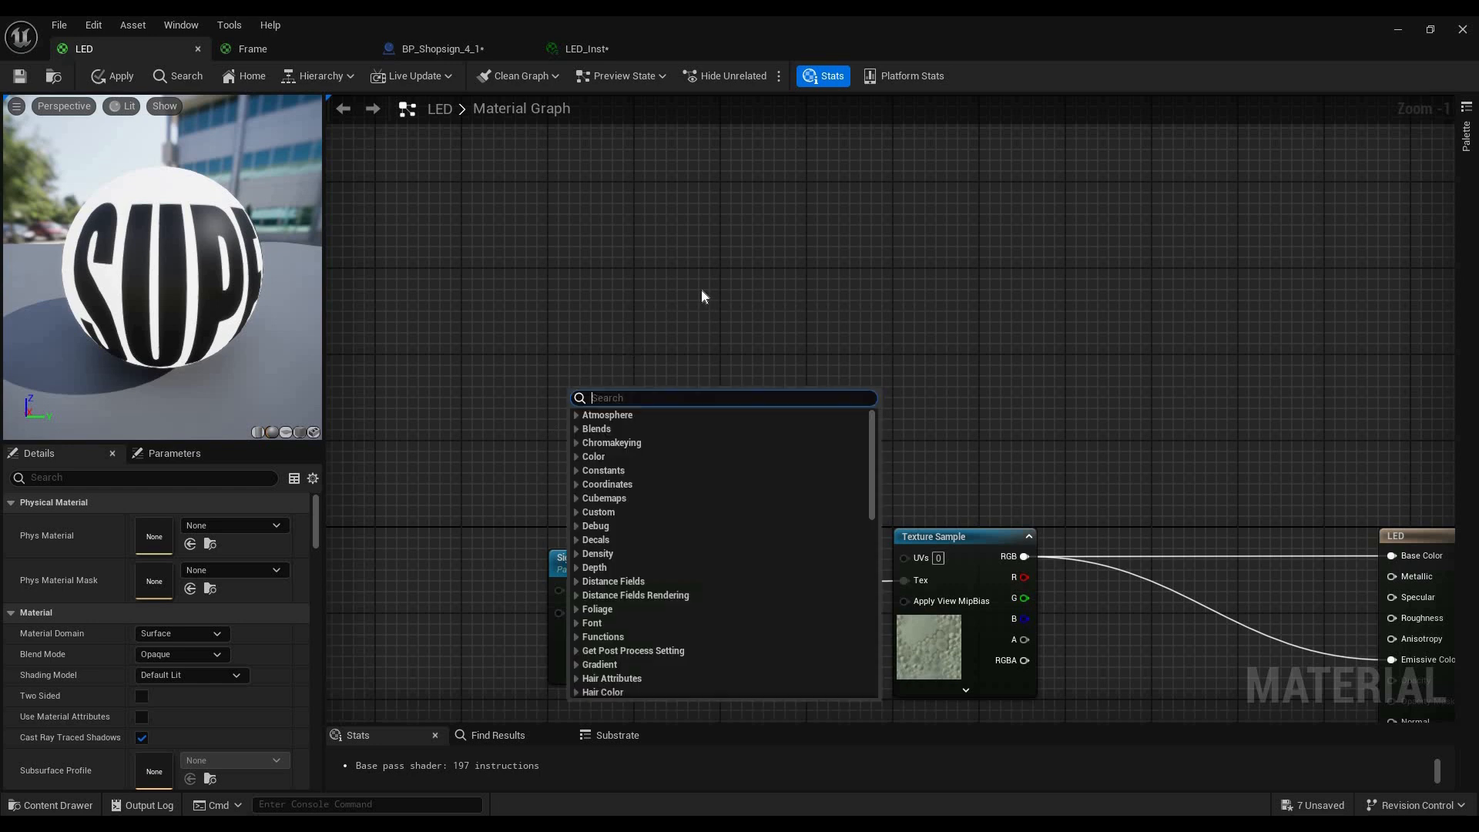
pyautogui.write('textu')
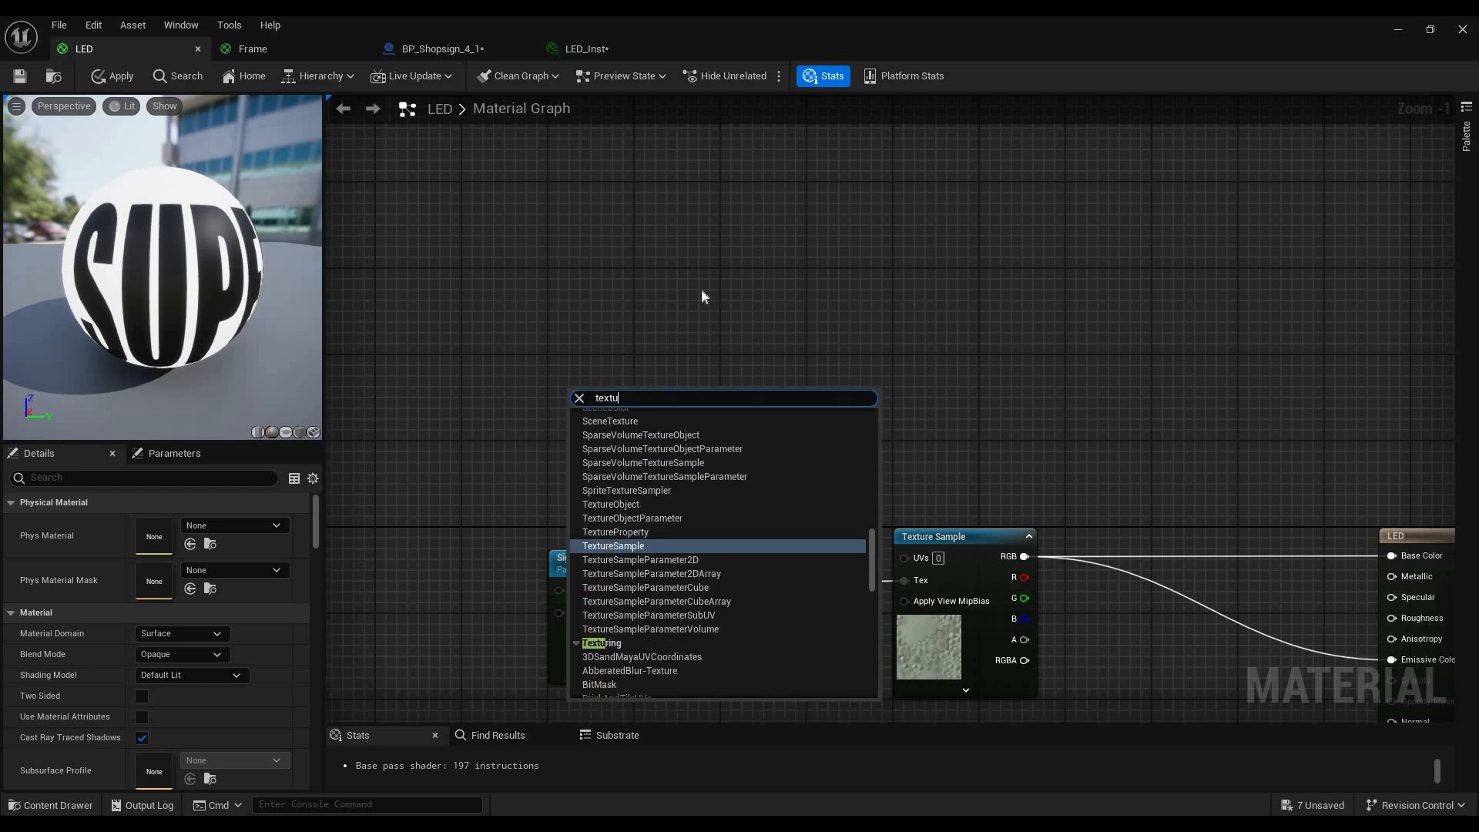
pyautogui.write('reobje')
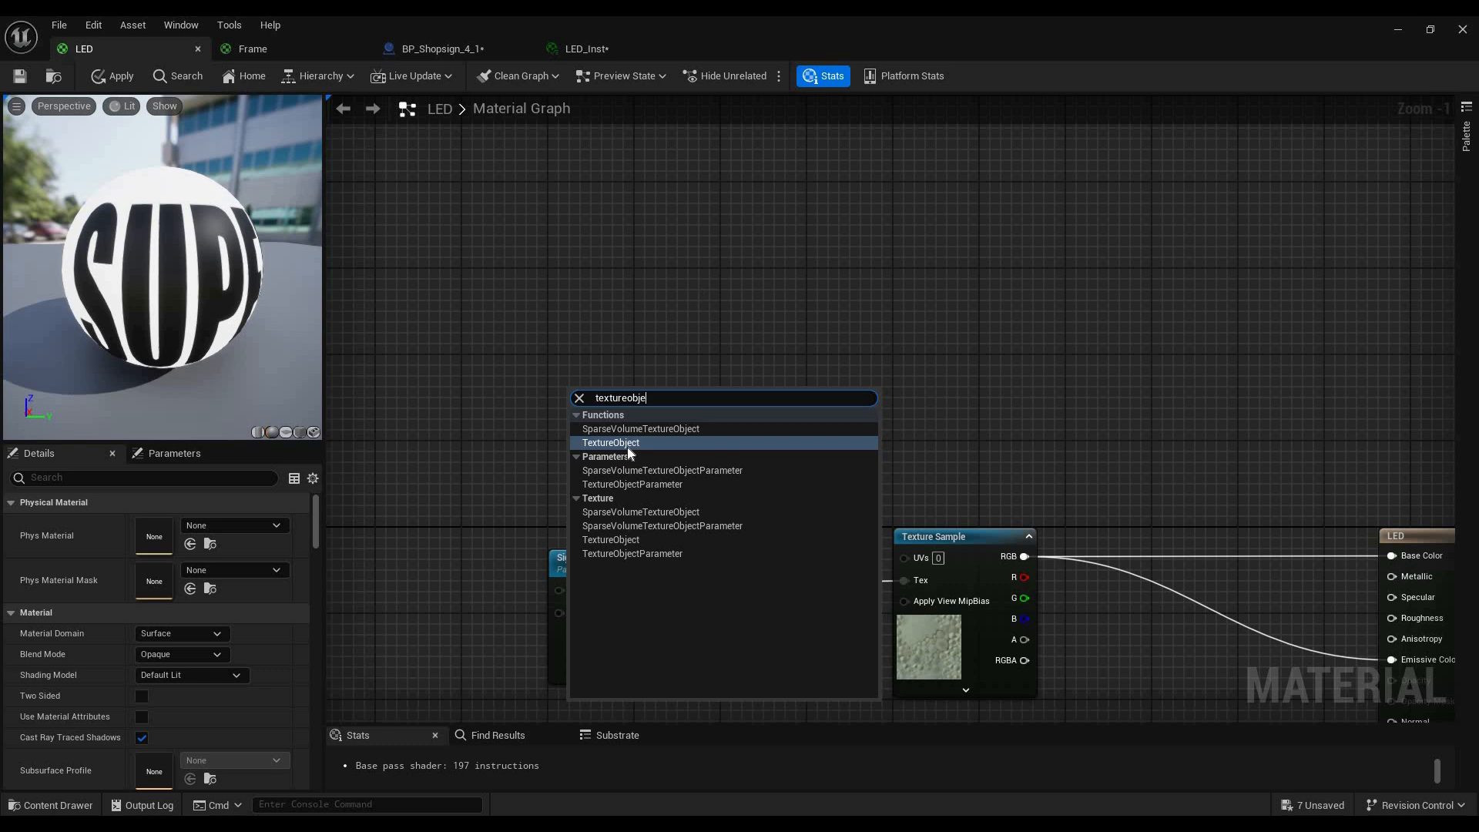
pyautogui.click(627, 446)
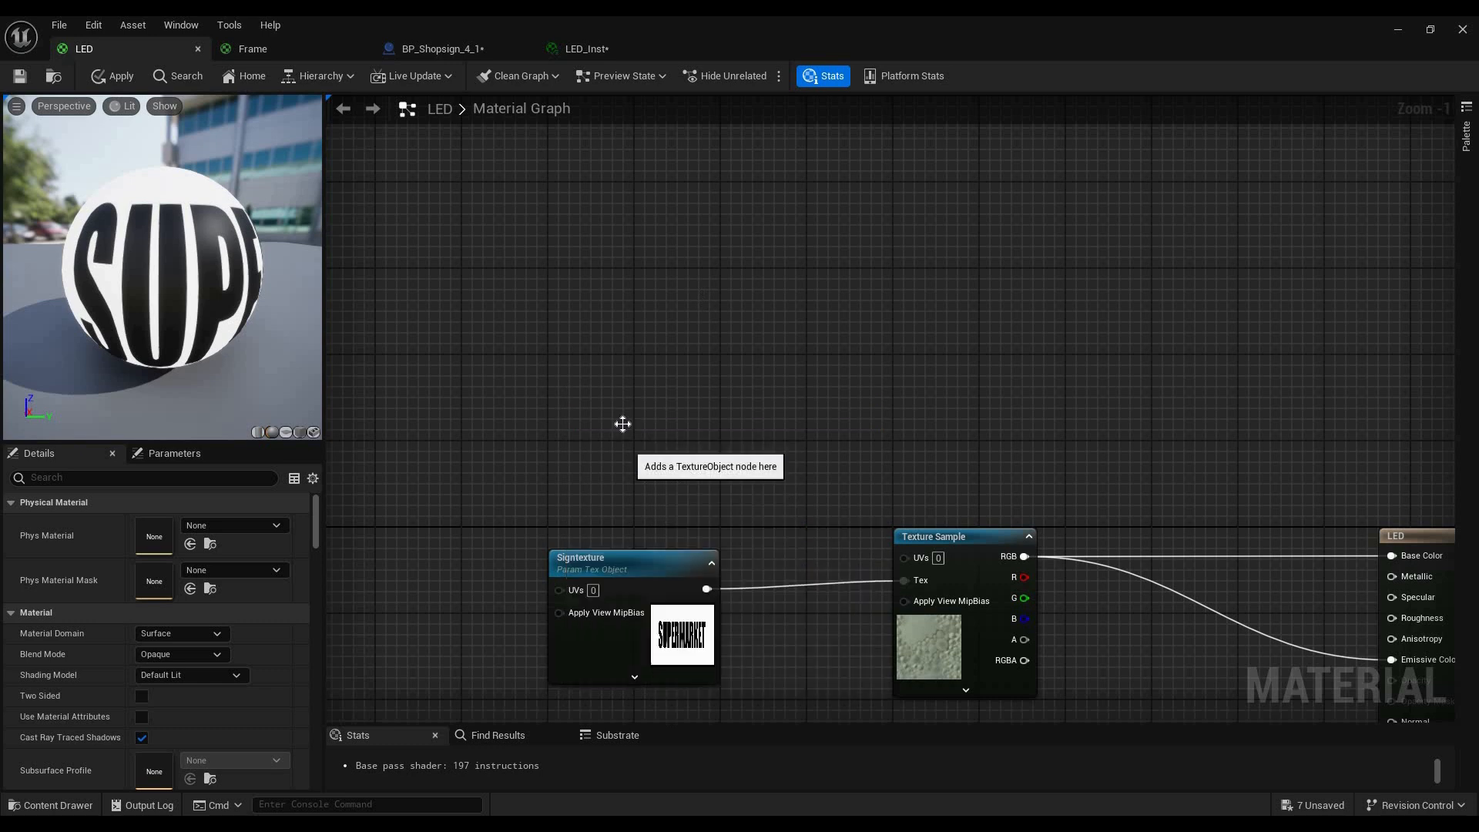
# Search the textures for Concrete and choose a concrete texture for the new Texture Object node
pyautogui.click(244, 525)
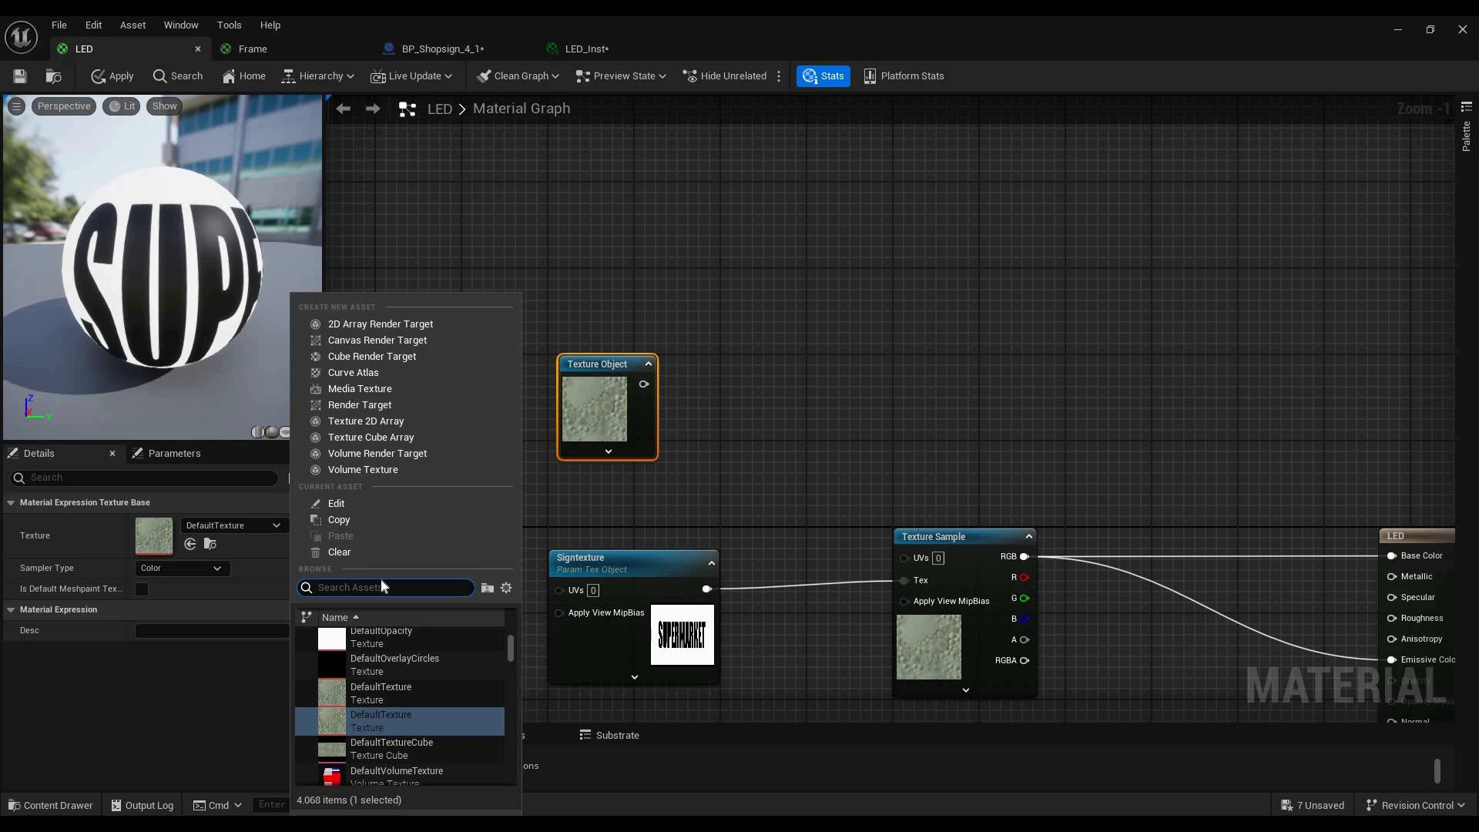
pyautogui.write('Concrete')
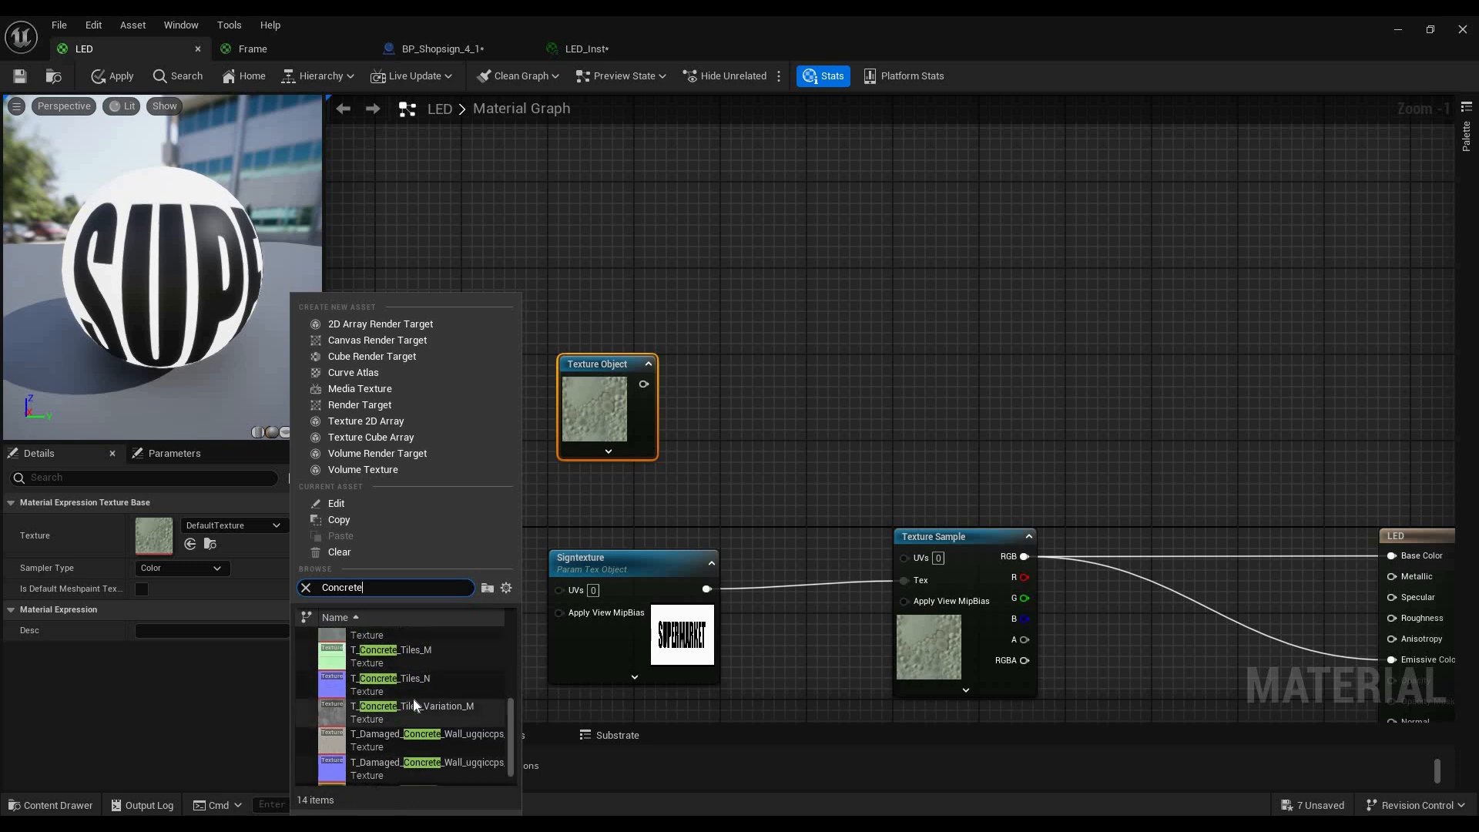
pyautogui.click(427, 662)
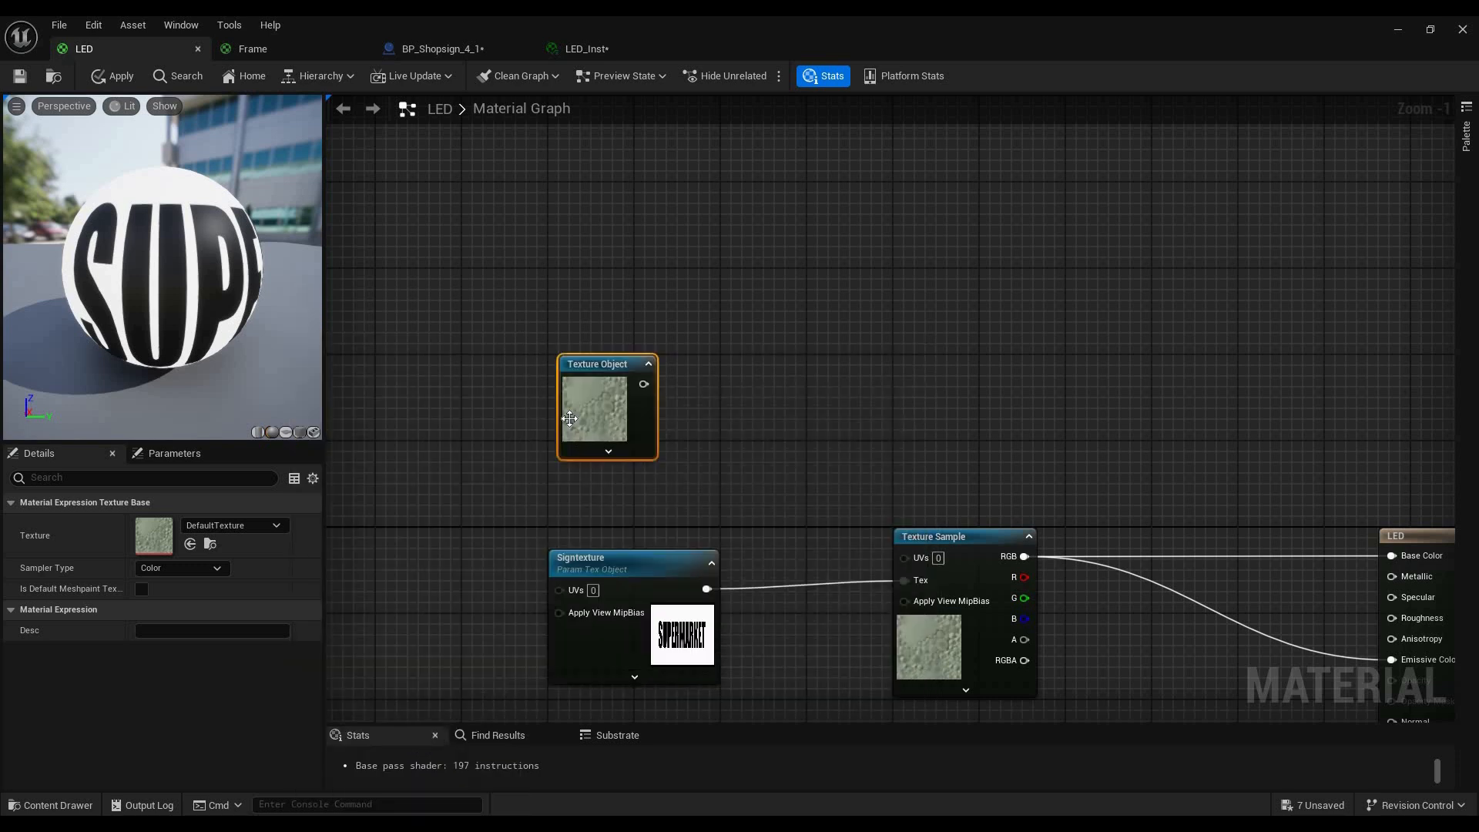
# Add a WorldAlignedTexture node fed by the concrete Texture Object node
pyautogui.moveTo(624, 384); pyautogui.dragTo(934, 396)
pyautogui.write('worldal')
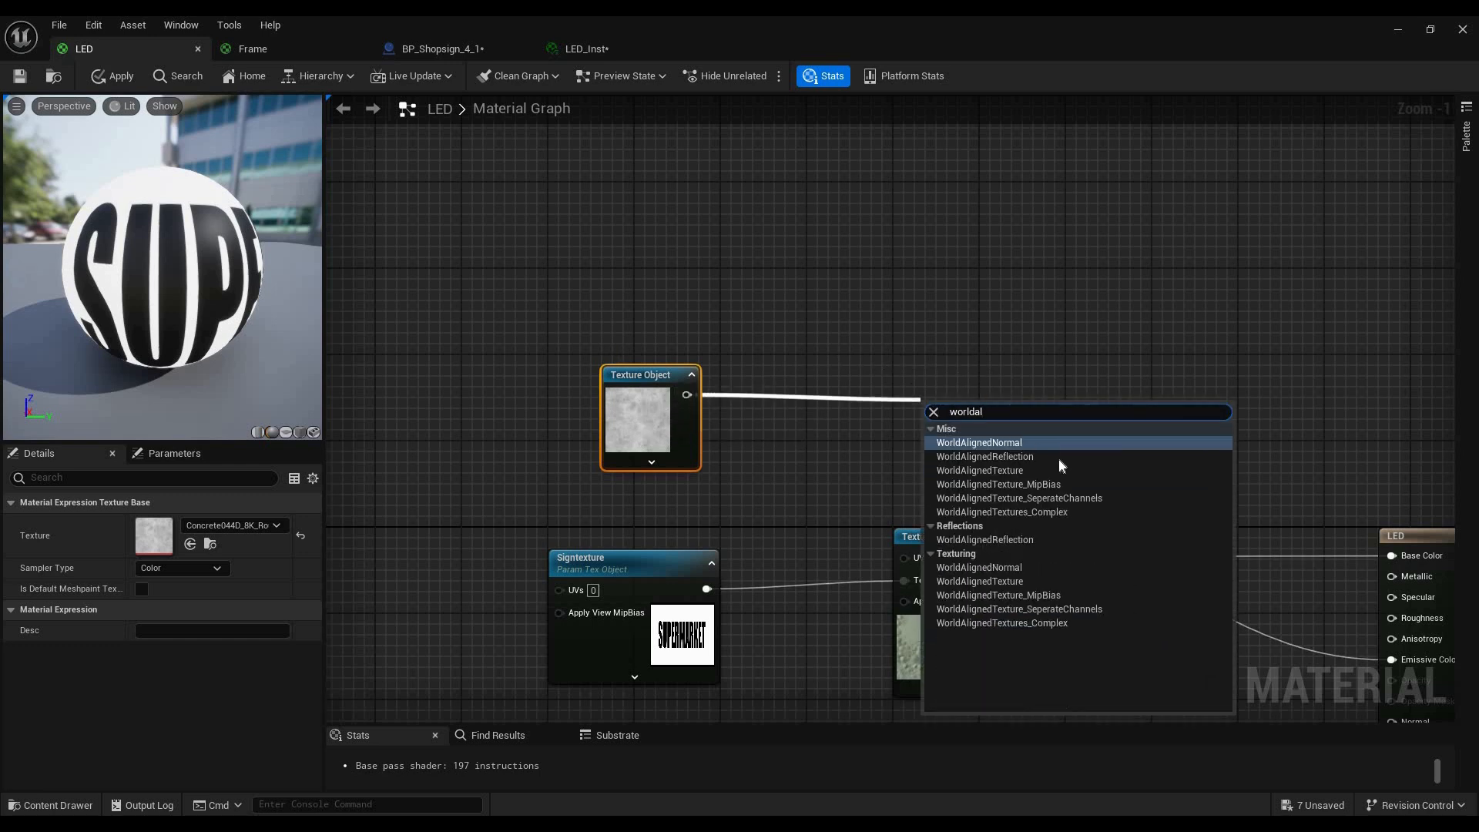
pyautogui.click(1058, 466)
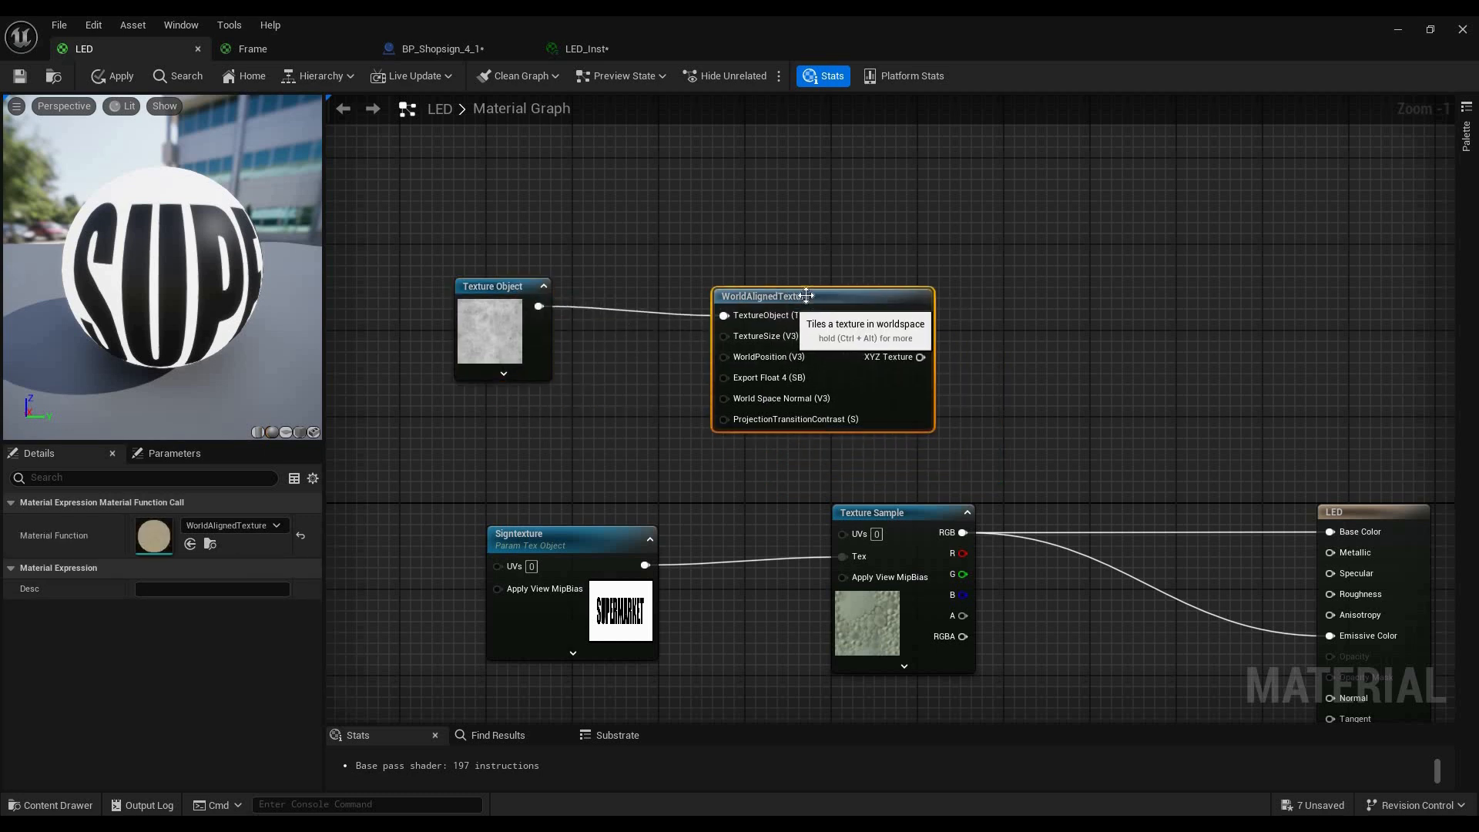
# Create a scalar parameter named Detailsize for the WorldAlignedTexture's TextureSize input and set its default value to 900
pyautogui.moveTo(745, 325); pyautogui.dragTo(547, 460)
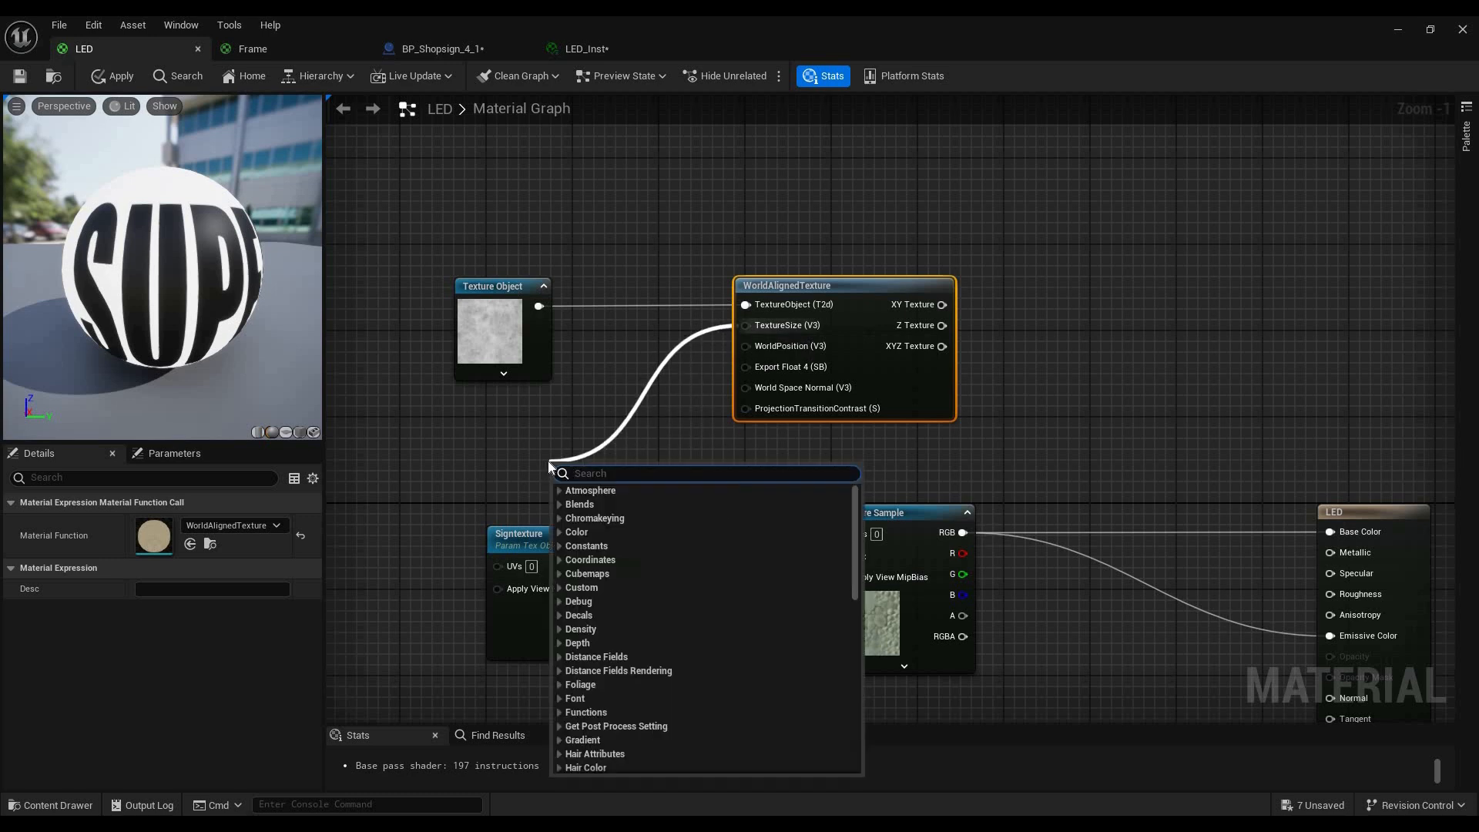
pyautogui.write('scala')
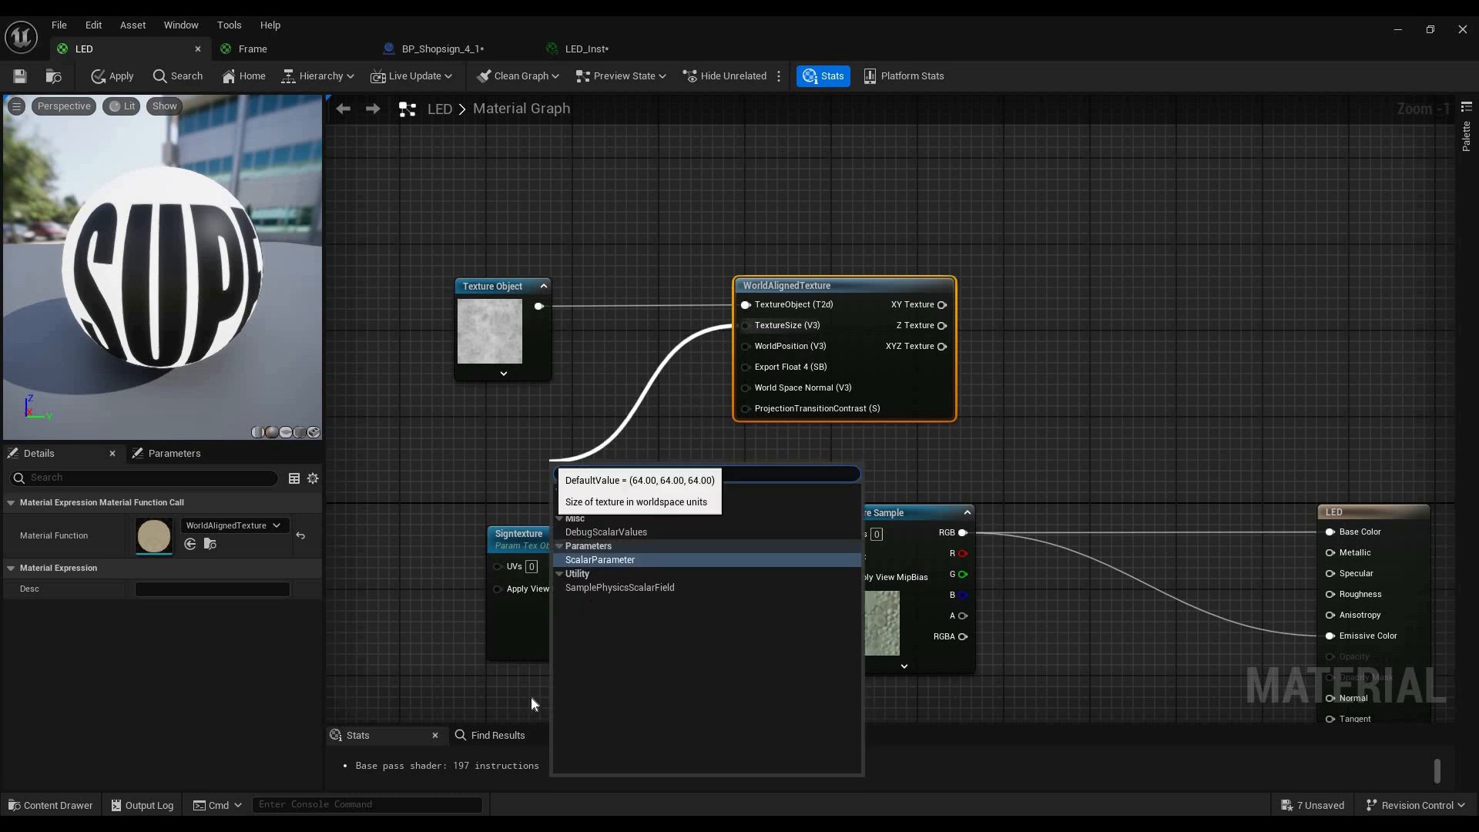
pyautogui.click(591, 560)
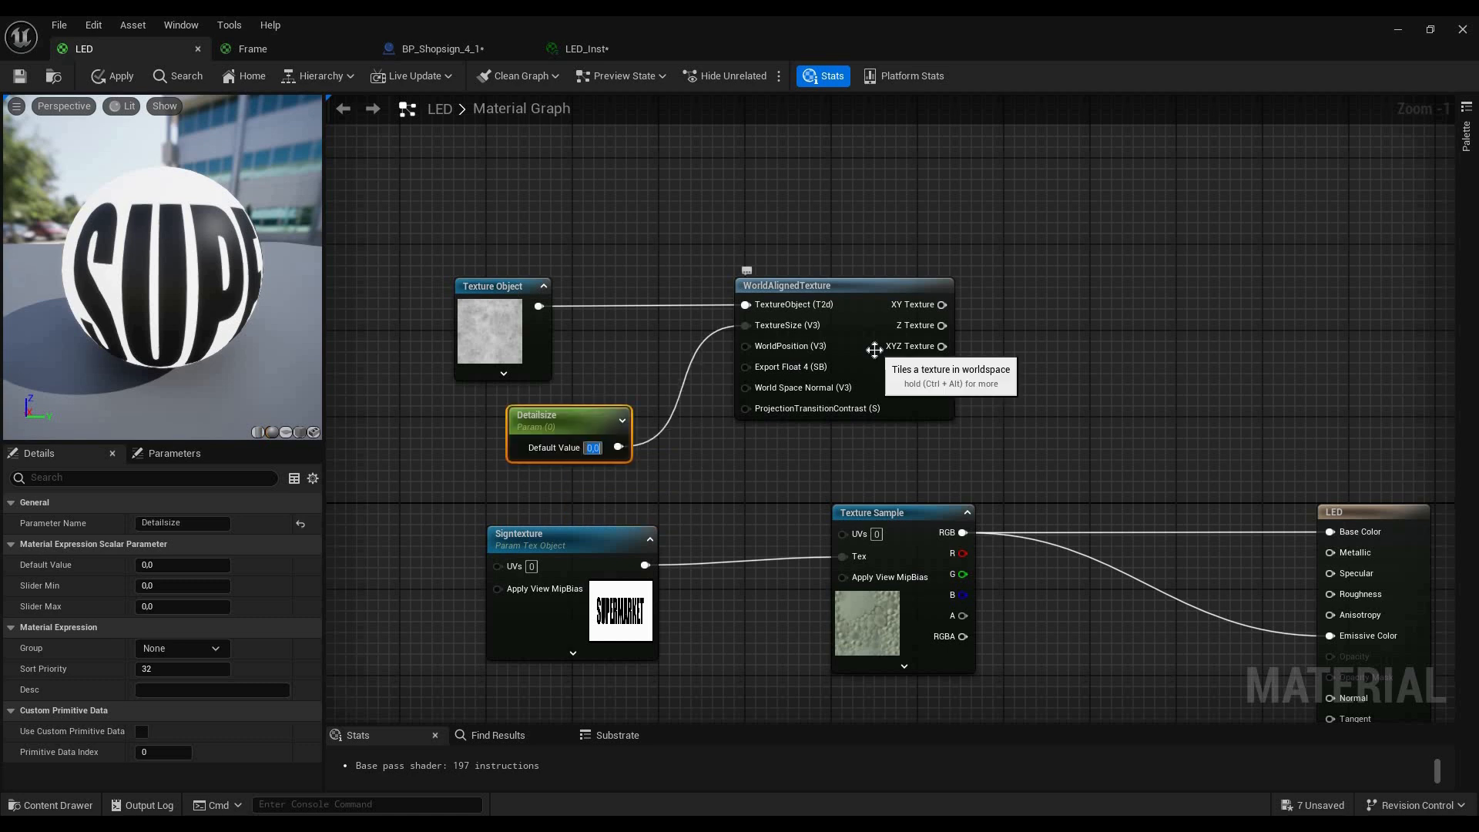
pyautogui.write('900')
pyautogui.press('Return')
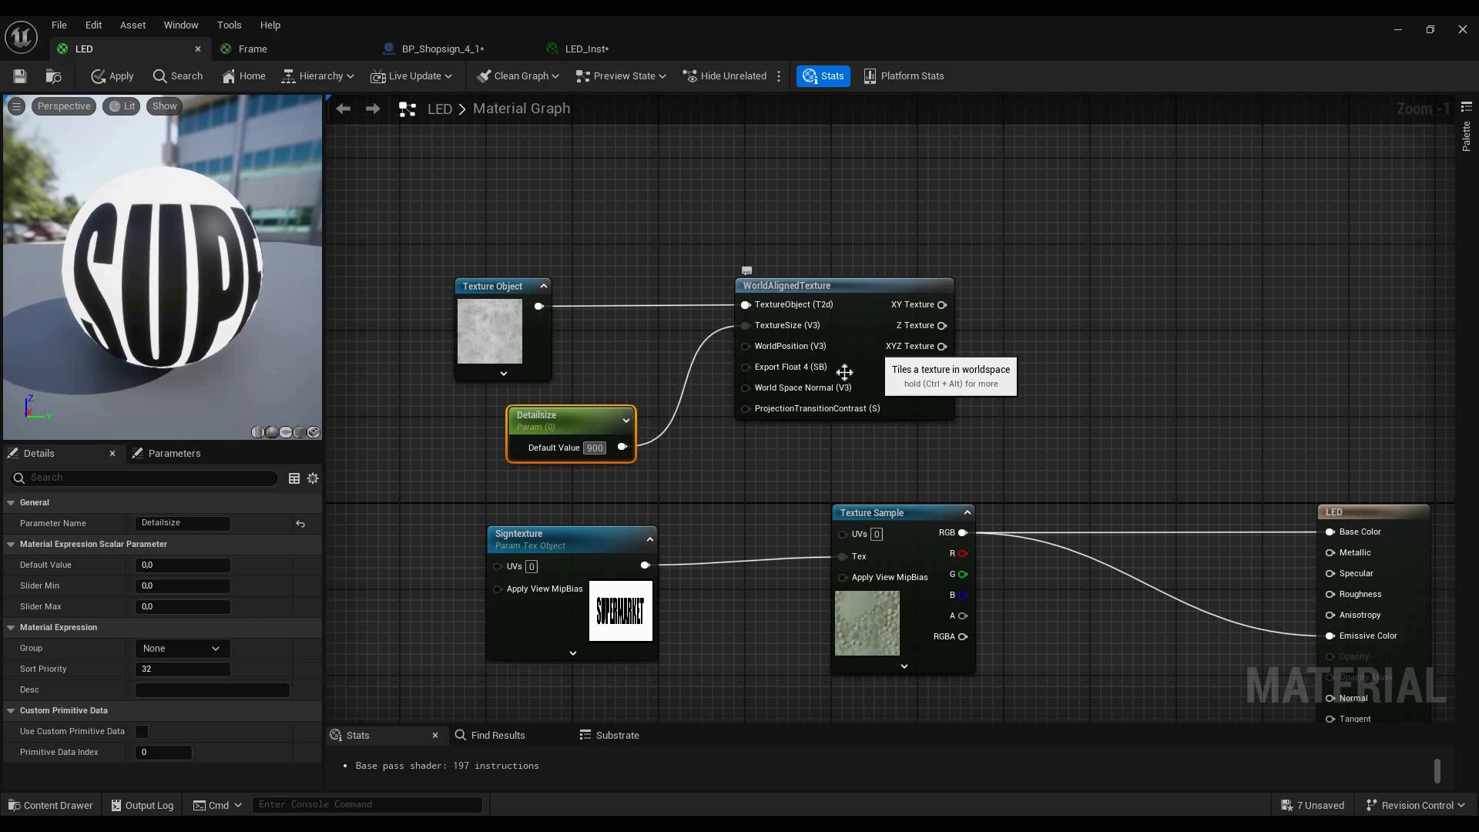
# Connect the WorldAlignedTexture's XYZ Texture output to the material's Roughness and check the result on the preview sphere
pyautogui.click(751, 493)
pyautogui.moveTo(756, 457); pyautogui.dragTo(633, 424, button='right')
pyautogui.moveTo(870, 294); pyautogui.dragTo(781, 280, button='right')
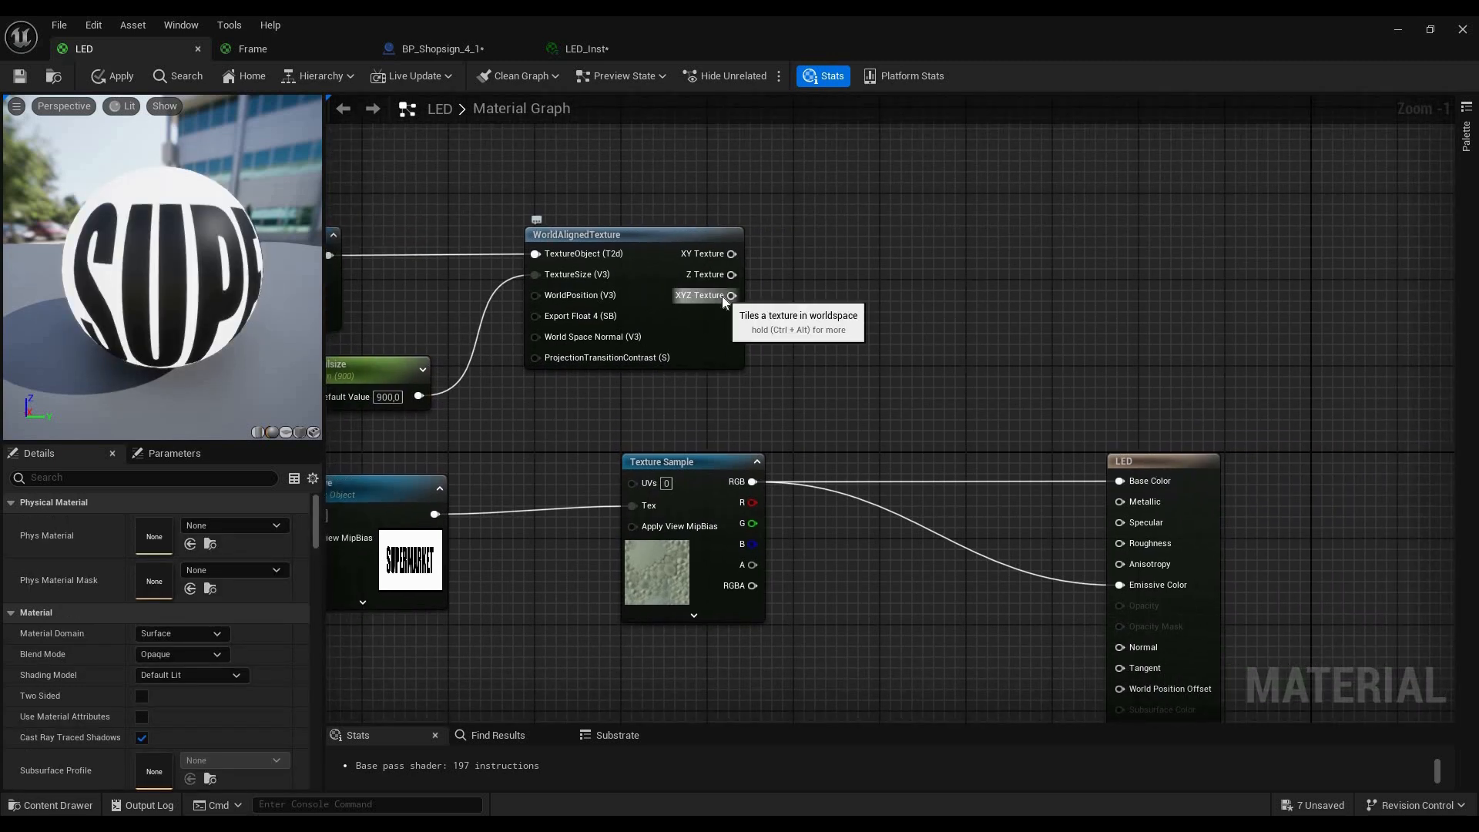
pyautogui.moveTo(731, 295); pyautogui.dragTo(1120, 543)
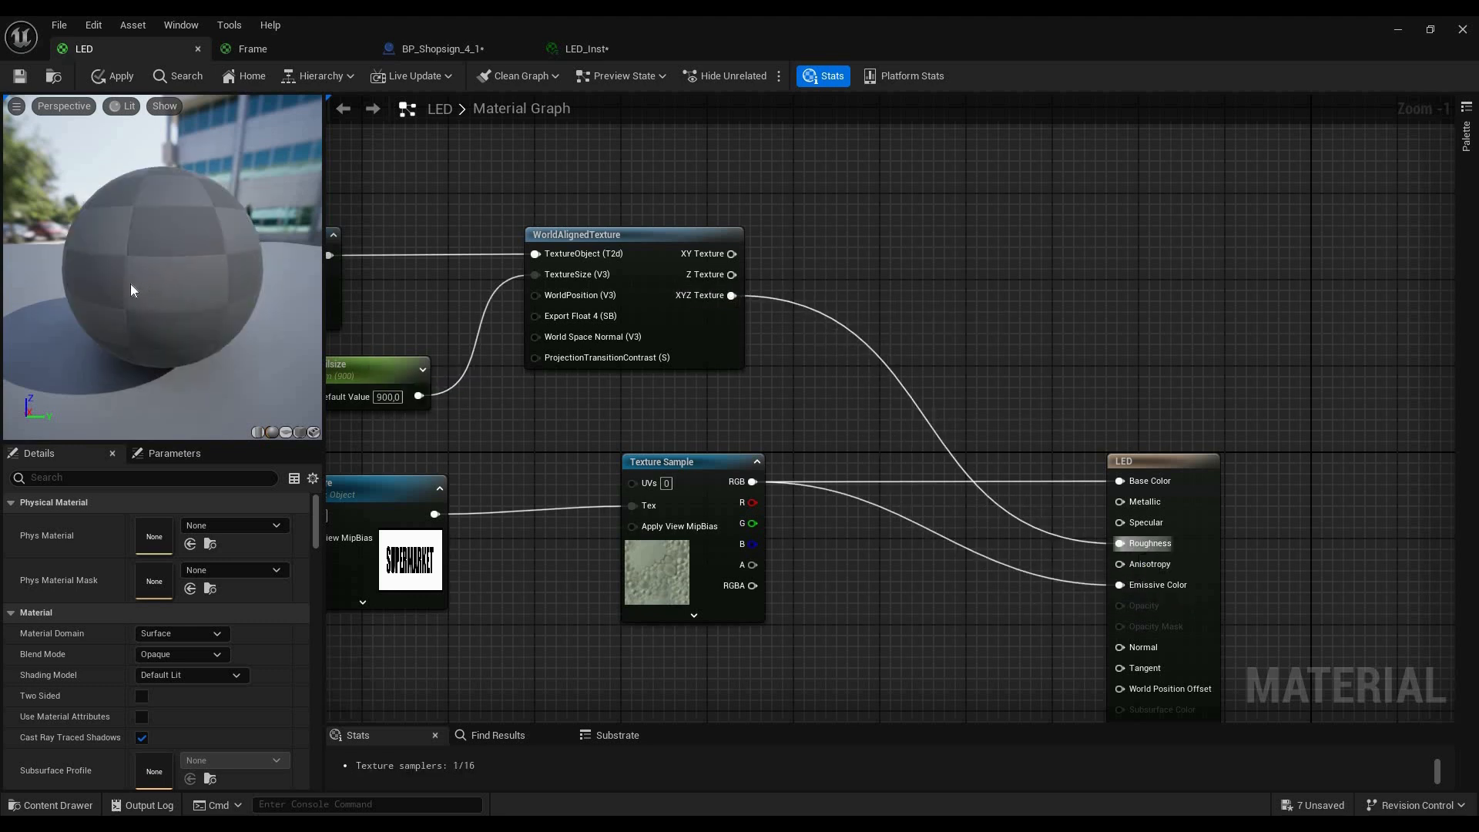
pyautogui.moveTo(131, 284); pyautogui.dragTo(171, 271)
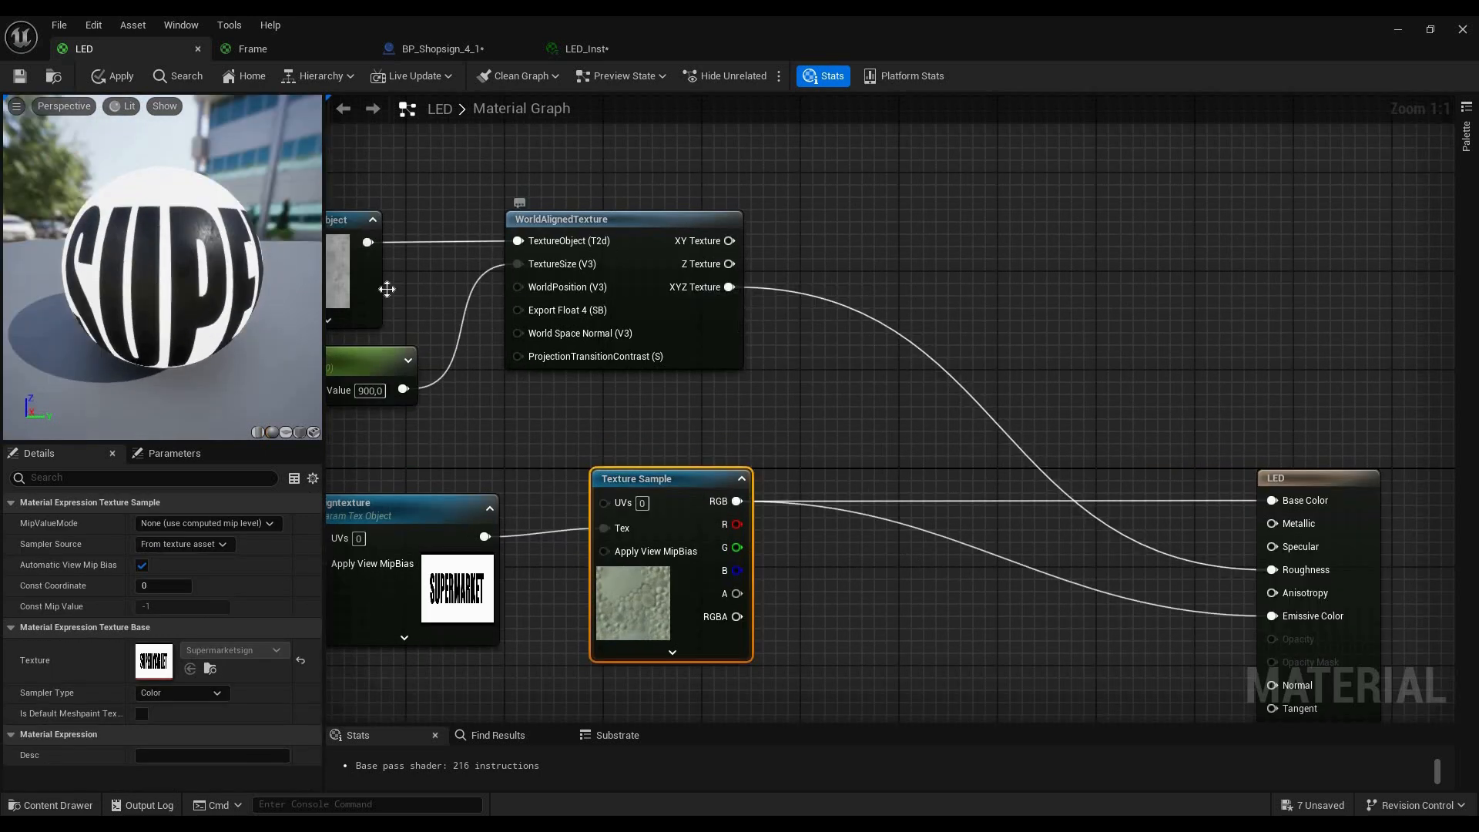
# Add a OneMinus node fed by the XYZ Texture output and place it just above the Texture Sample's Base Color wire
pyautogui.moveTo(469, 307); pyautogui.dragTo(534, 318, button='right')
pyautogui.moveTo(890, 402); pyautogui.dragTo(804, 376, button='right')
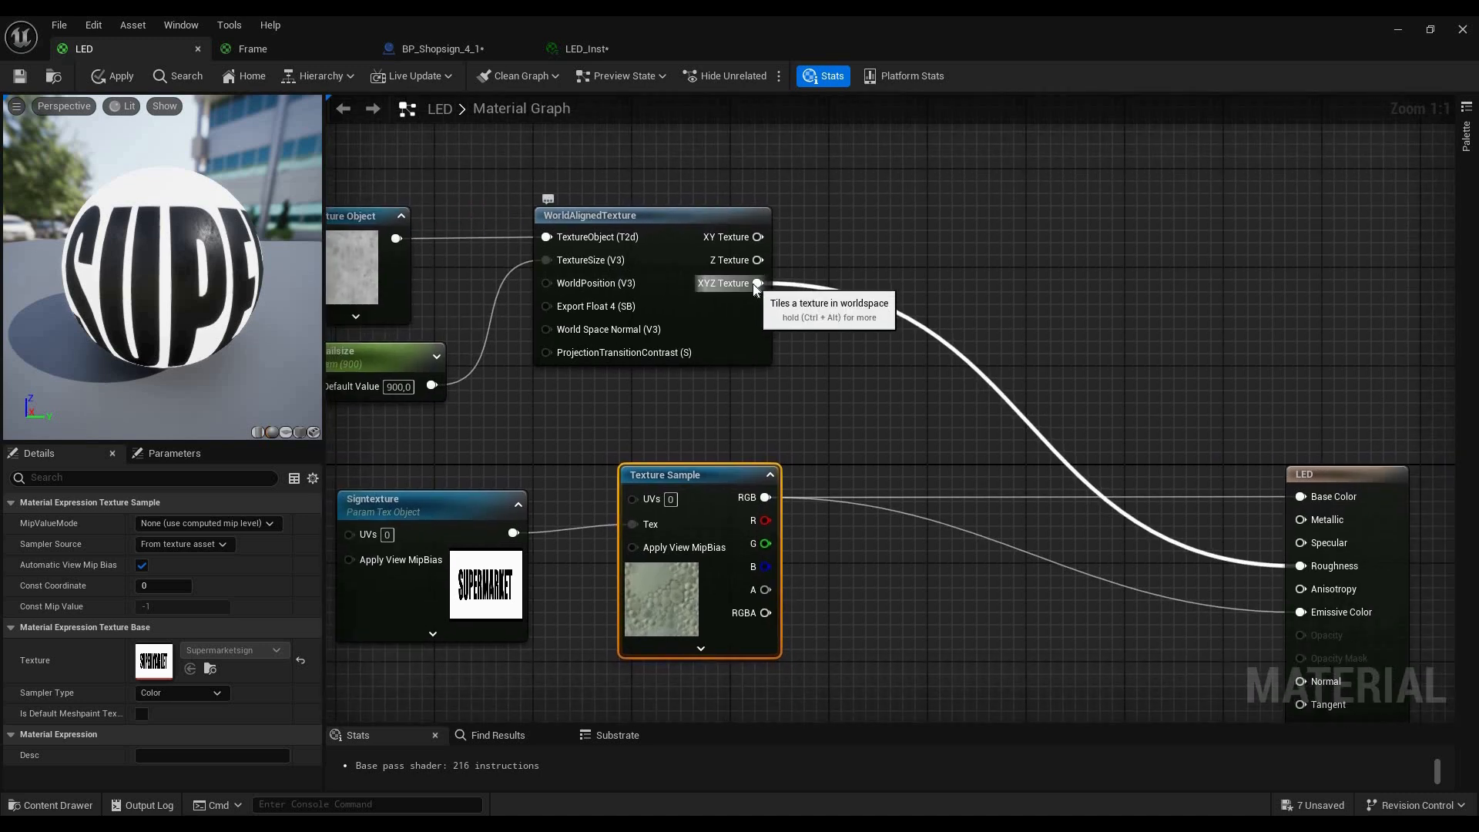
pyautogui.moveTo(757, 284); pyautogui.dragTo(878, 461)
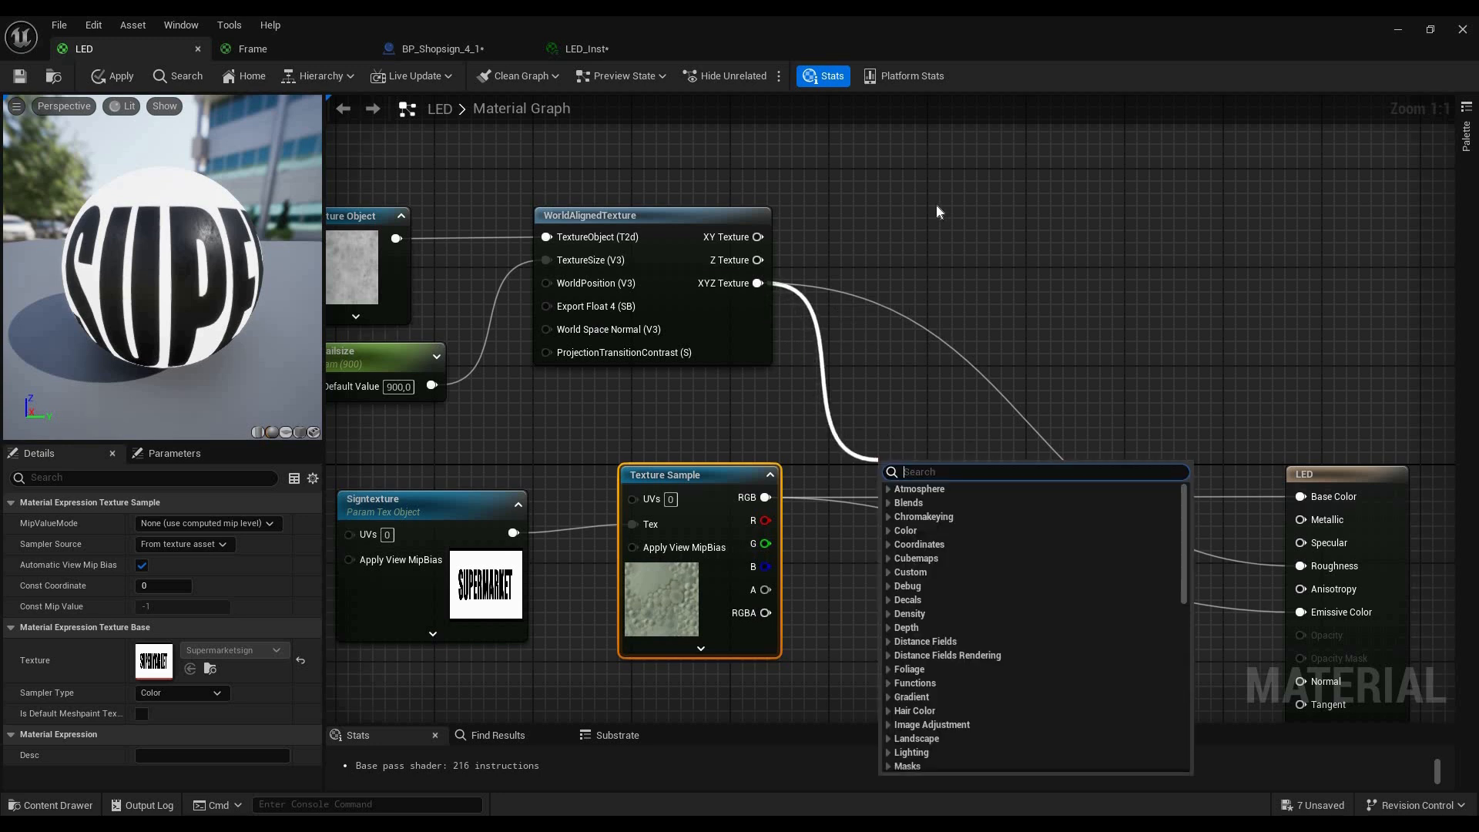
pyautogui.write('onemin')
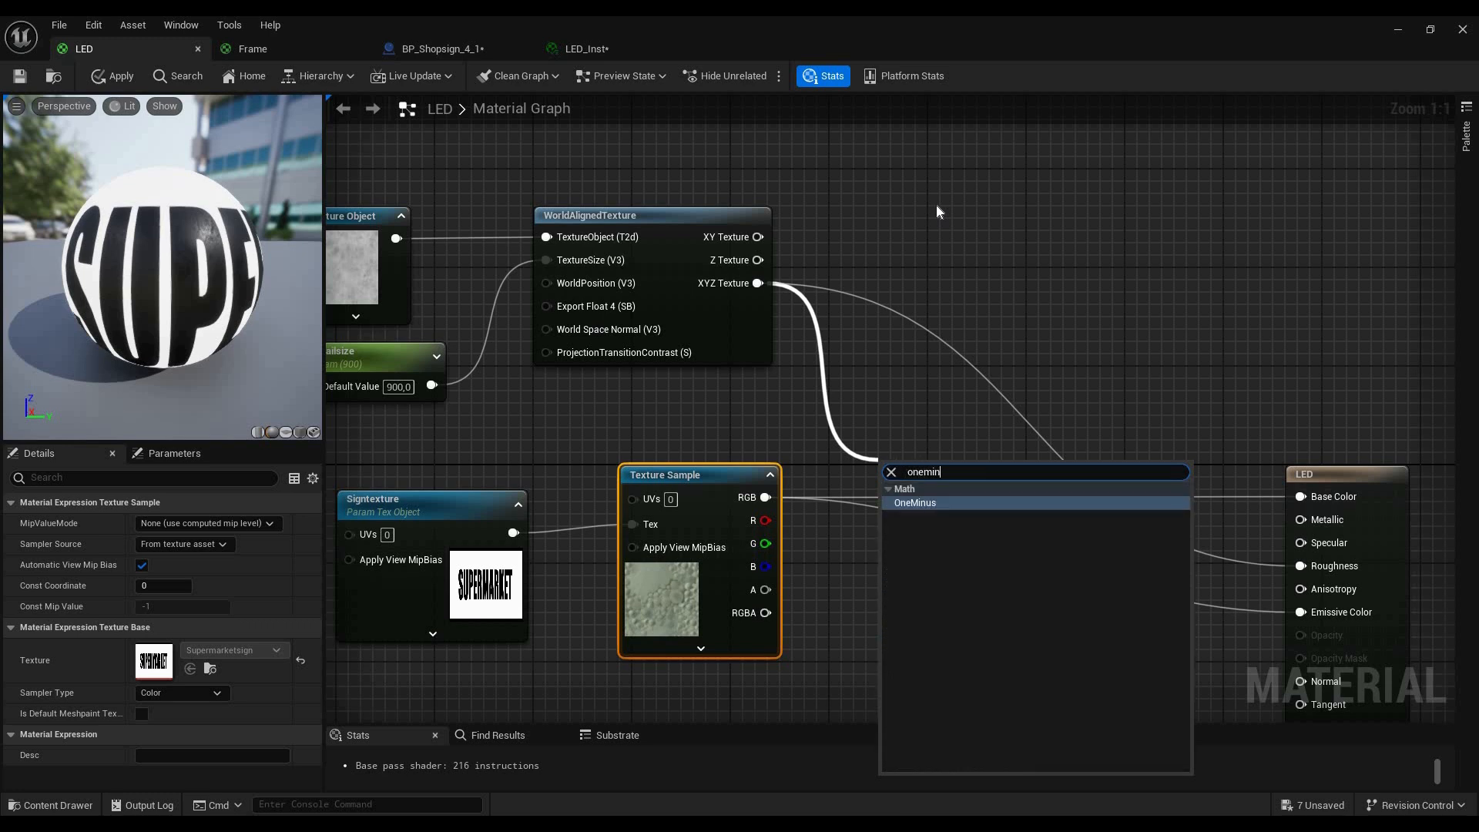
pyautogui.write('u')
pyautogui.press('Return')
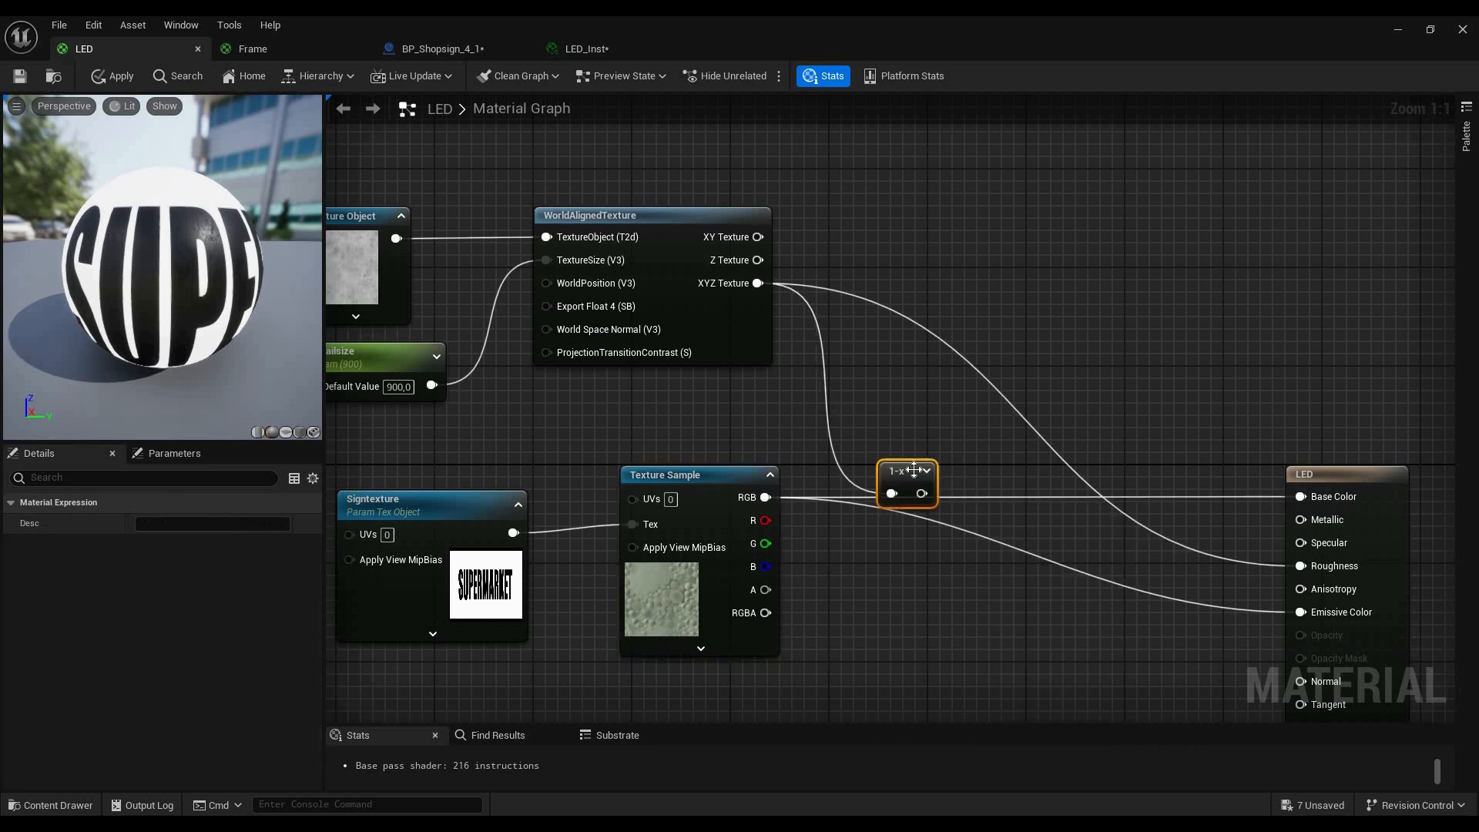
pyautogui.moveTo(907, 470); pyautogui.dragTo(908, 437)
pyautogui.moveTo(462, 288); pyautogui.dragTo(569, 301, button='right')
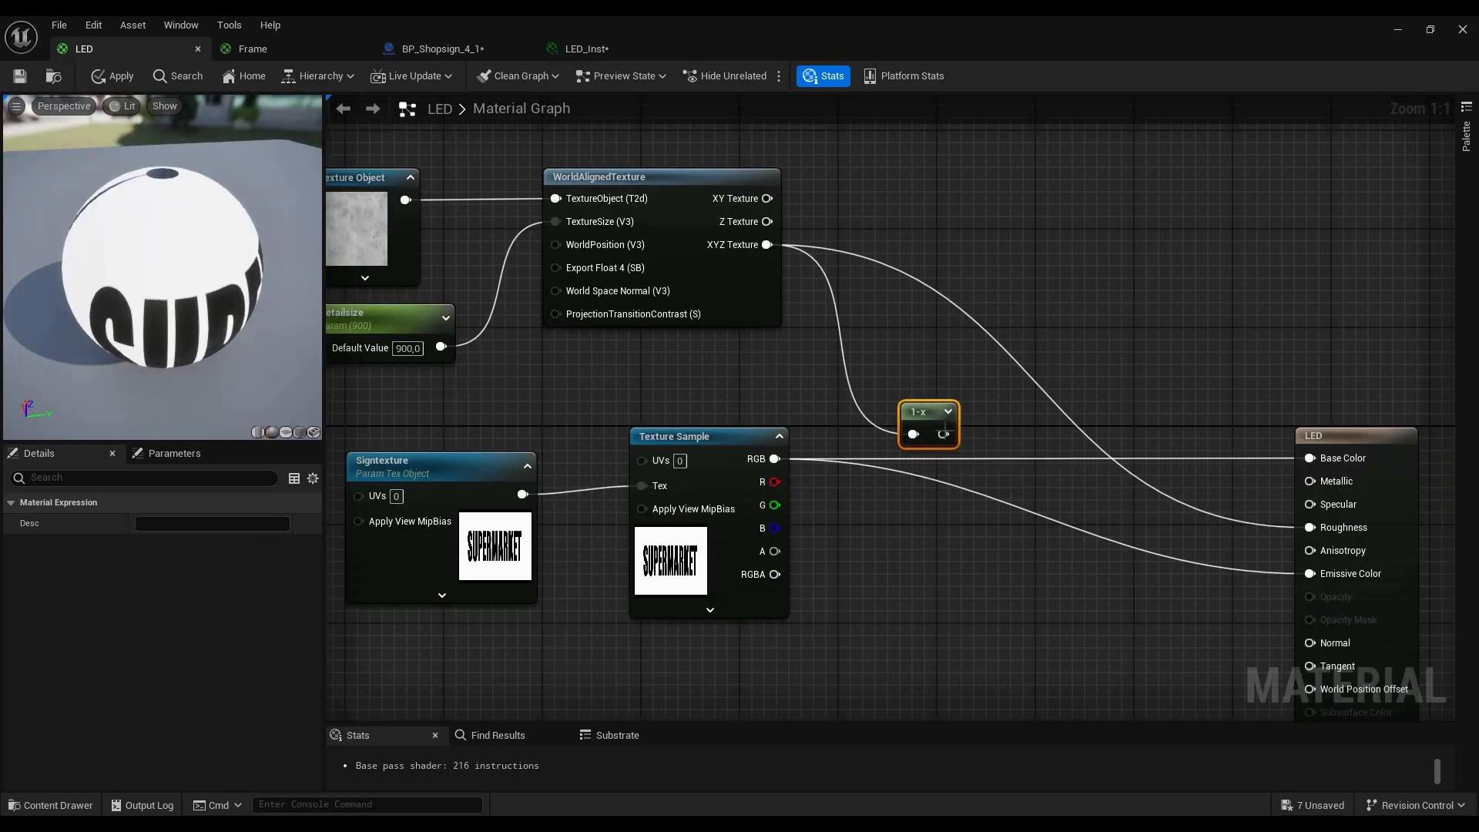
# Add a Multiply node beside the OneMinus node, with OneMinus feeding A and the Texture Sample's RGB feeding B
pyautogui.rightClick(1029, 462)
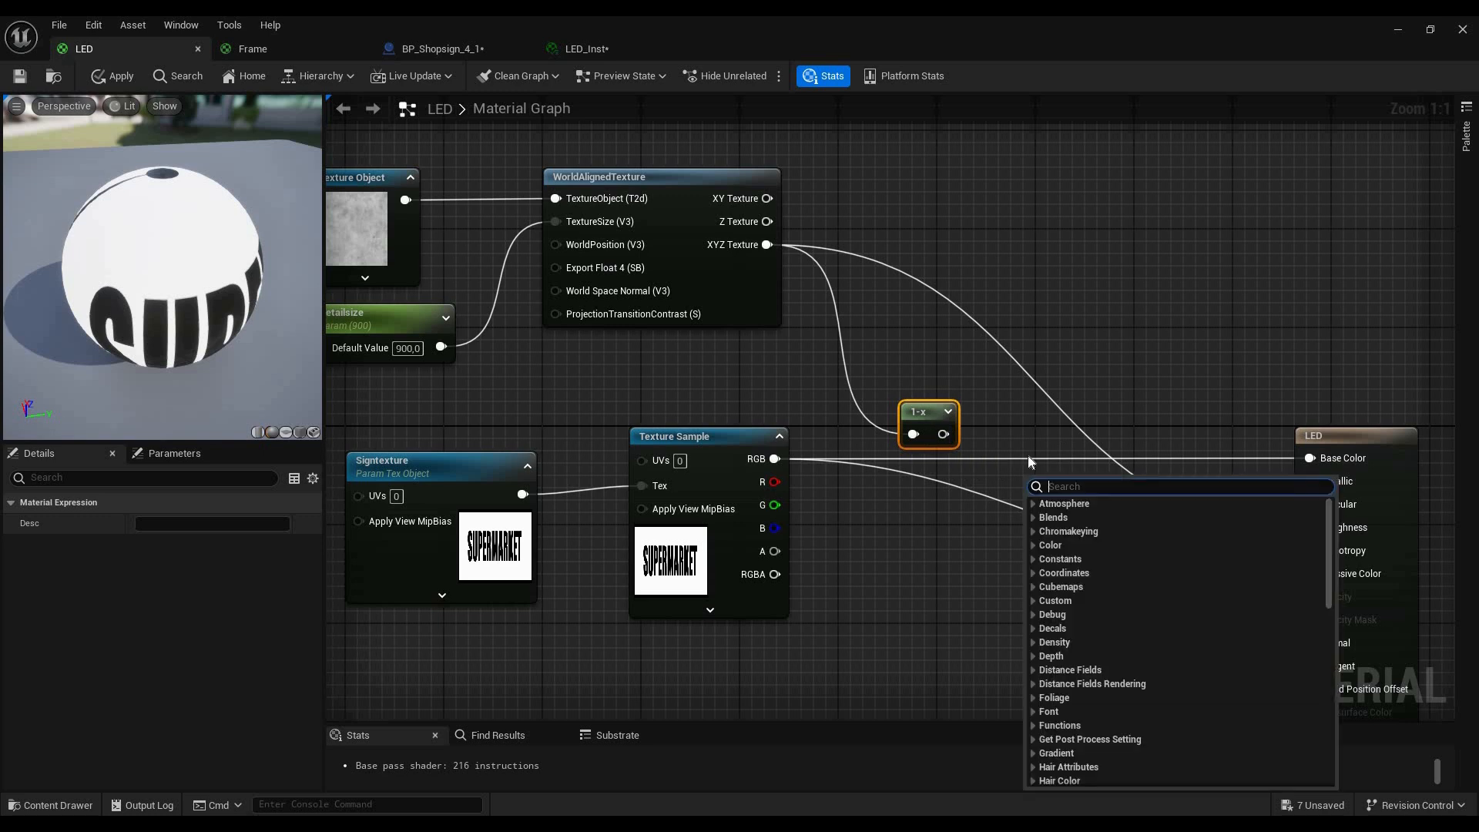
pyautogui.write('multi')
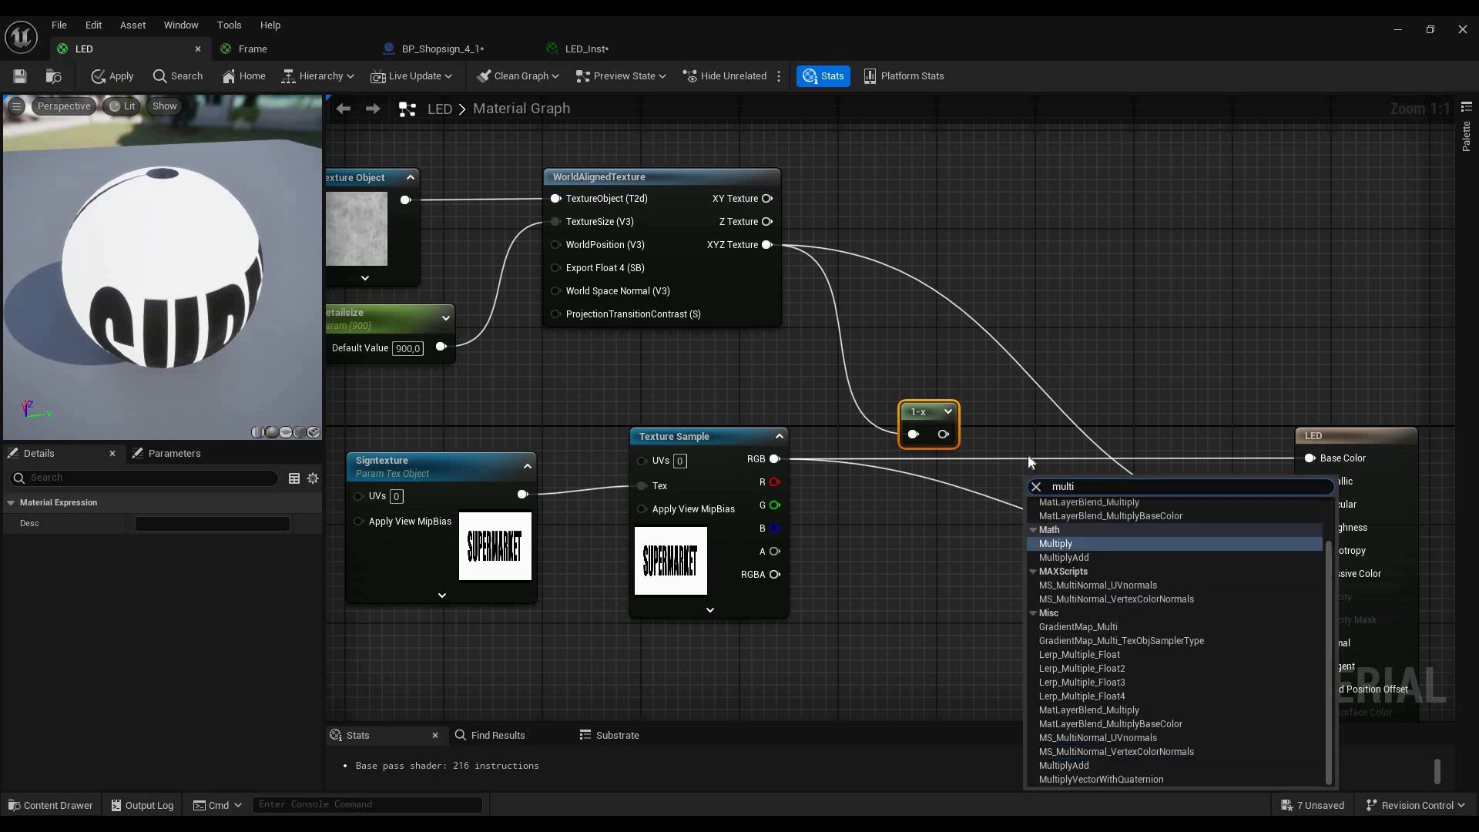
pyautogui.click(1092, 542)
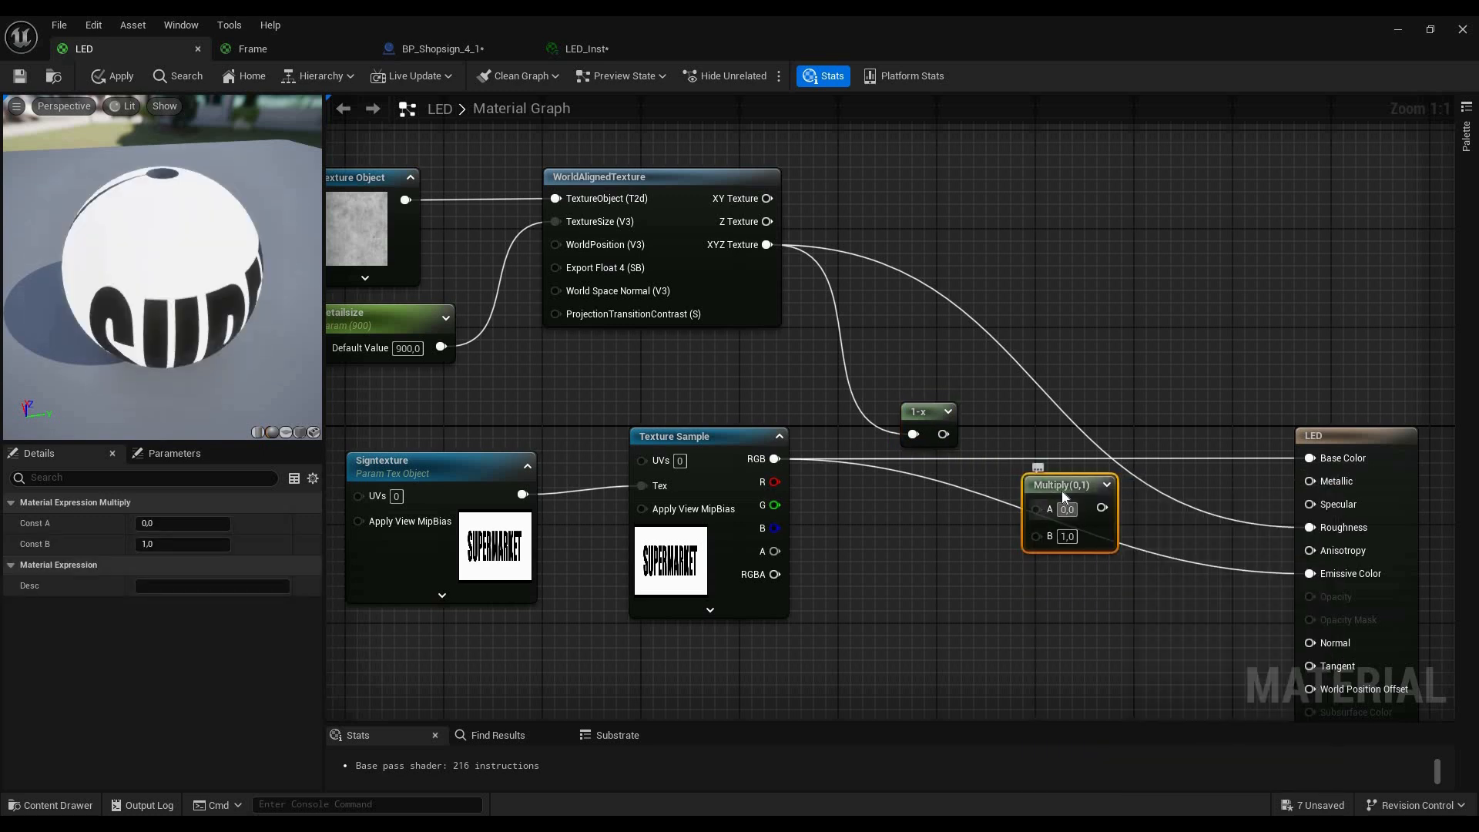
pyautogui.moveTo(1059, 486); pyautogui.dragTo(1024, 462)
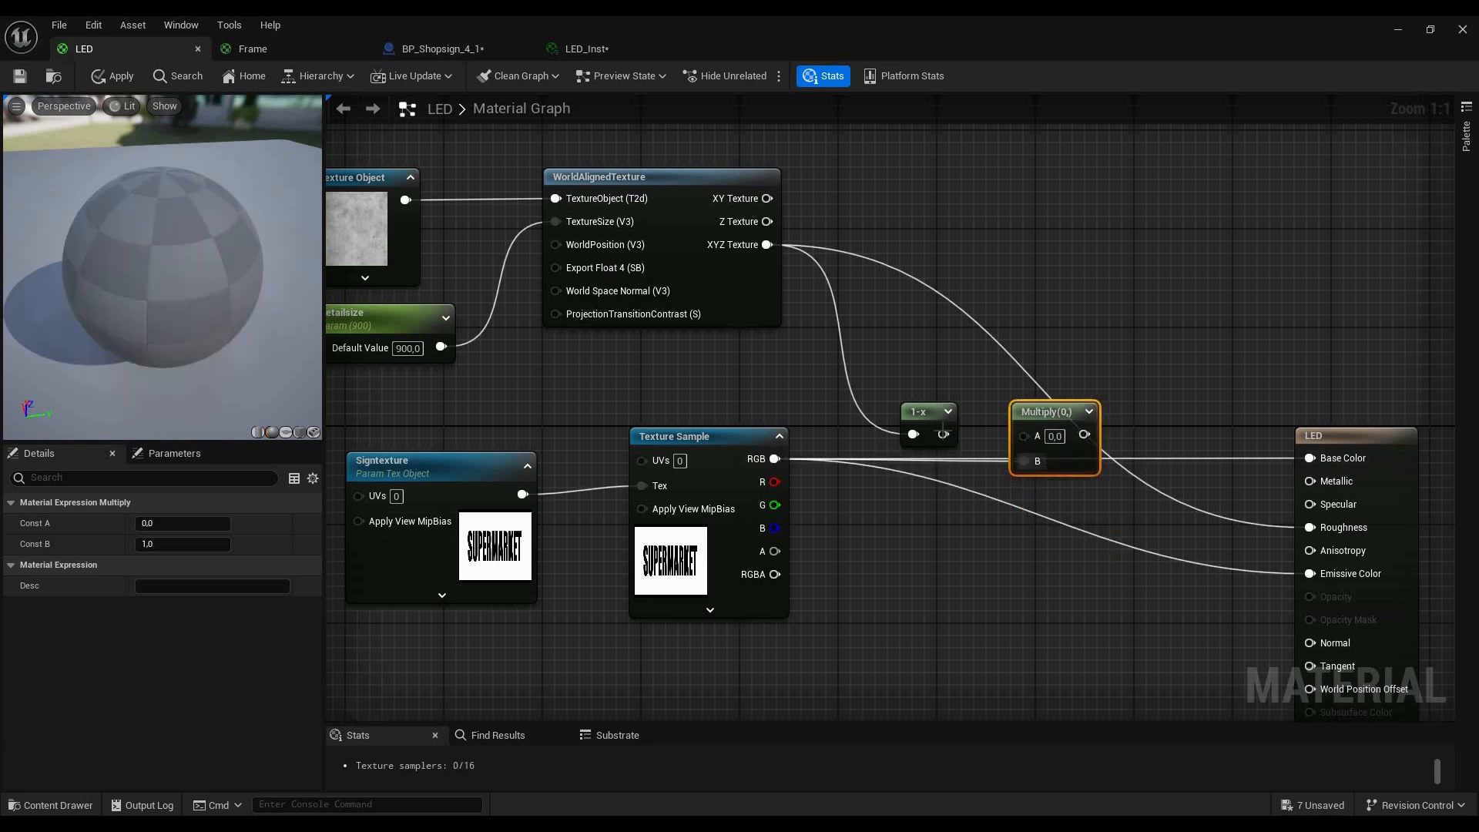
pyautogui.moveTo(941, 434); pyautogui.dragTo(1025, 435)
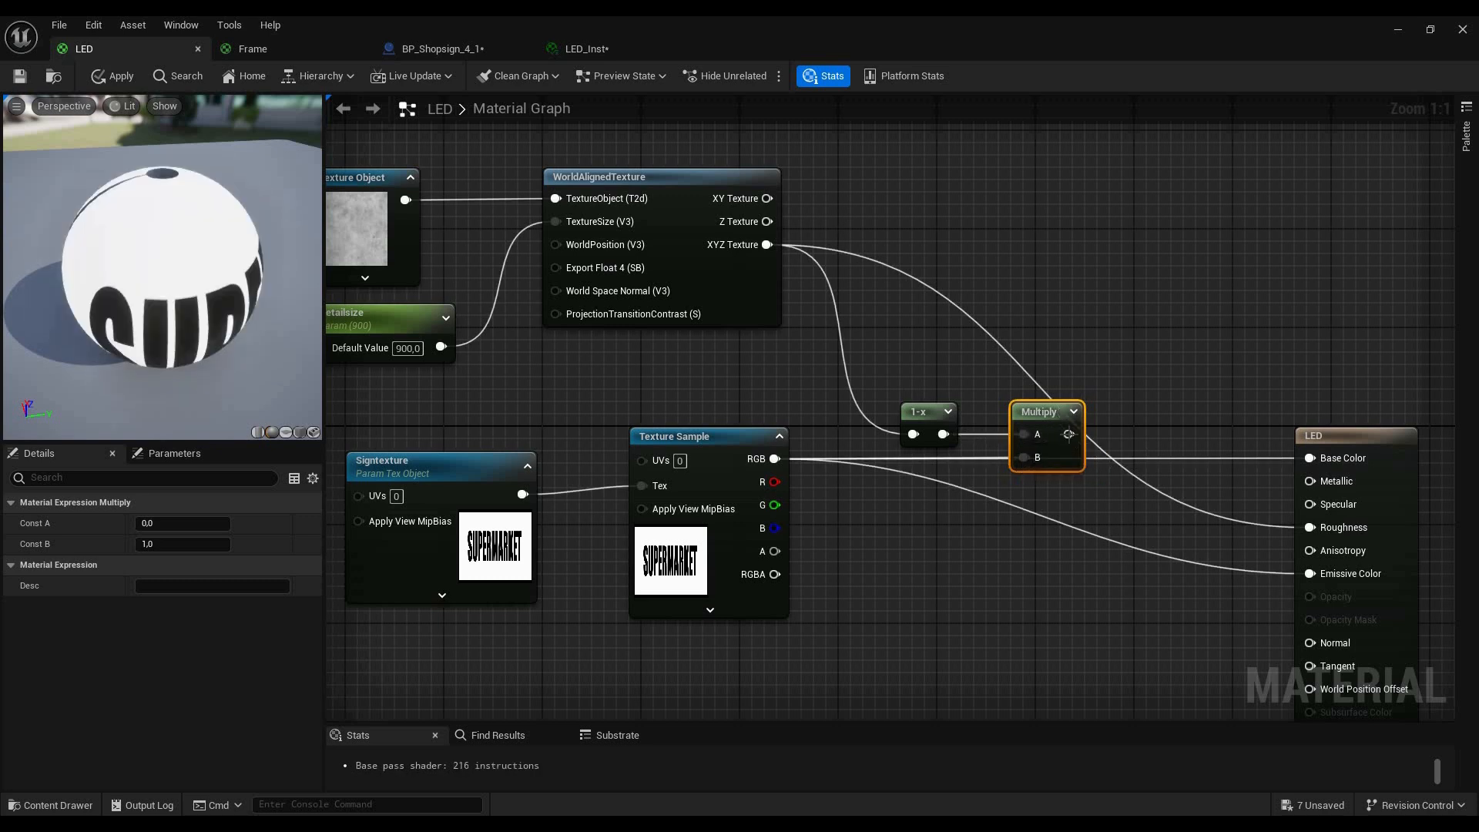
# Connect the Multiply output to Base Color and Emissive Color, and inspect the concrete detail up close on the preview sphere
pyautogui.moveTo(1310, 457); pyautogui.dragTo(1061, 455)
pyautogui.moveTo(205, 348); pyautogui.dragTo(203, 265)
pyautogui.moveTo(1069, 434); pyautogui.dragTo(1309, 573)
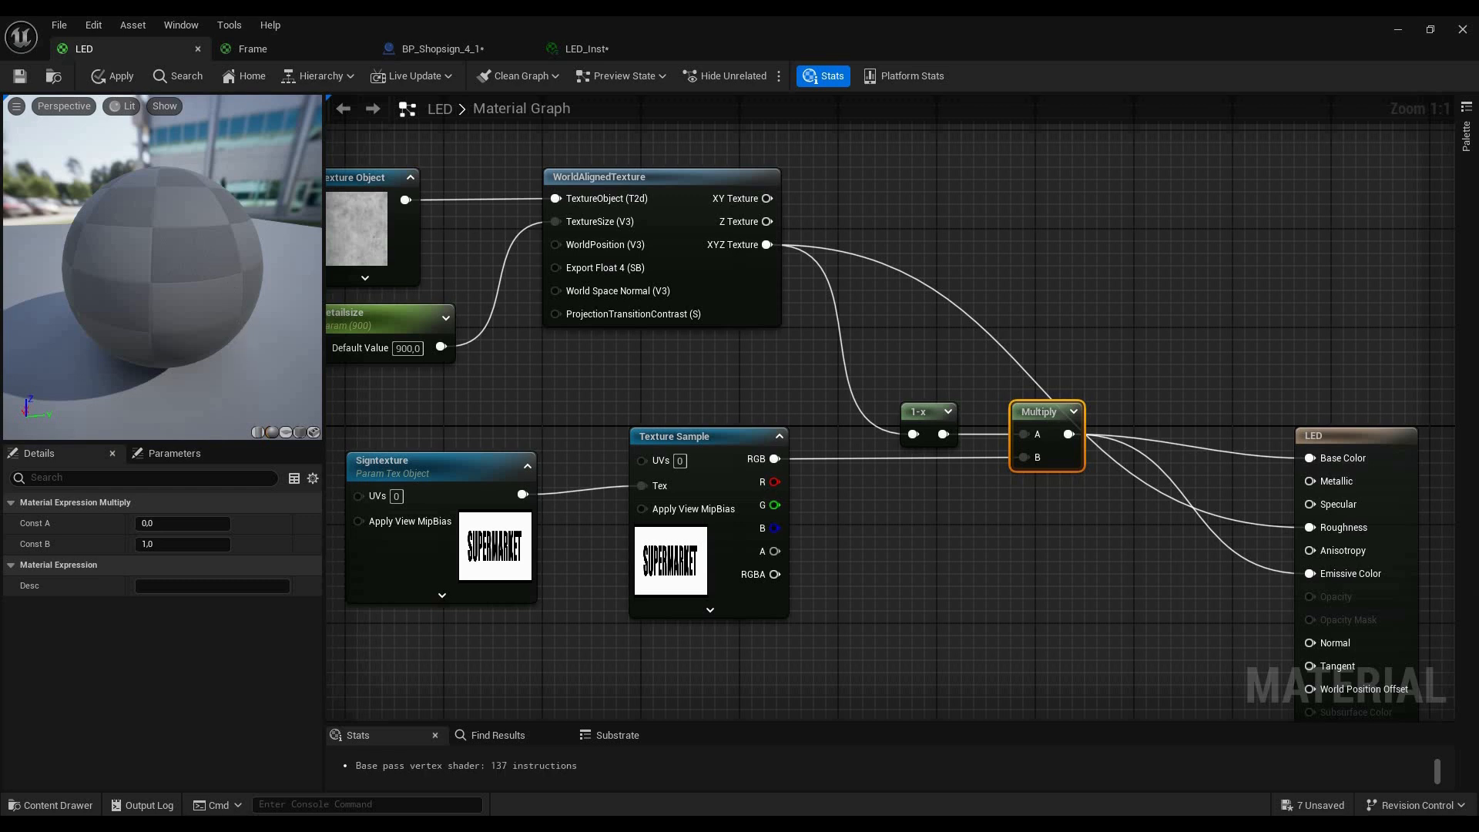
pyautogui.moveTo(243, 341); pyautogui.dragTo(329, 191)
pyautogui.scroll(5, 210, 253)
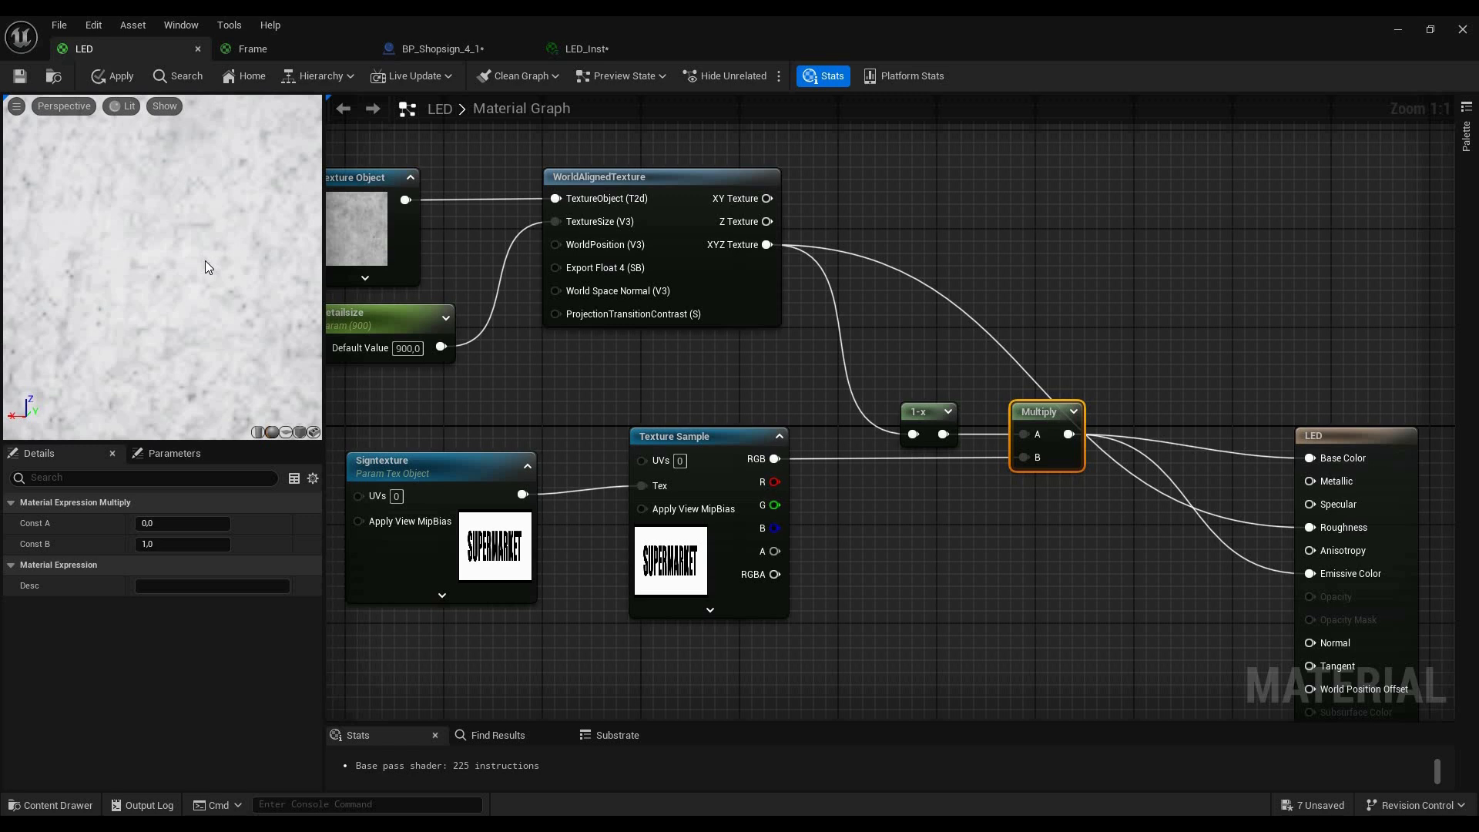
pyautogui.scroll(-5, 205, 260)
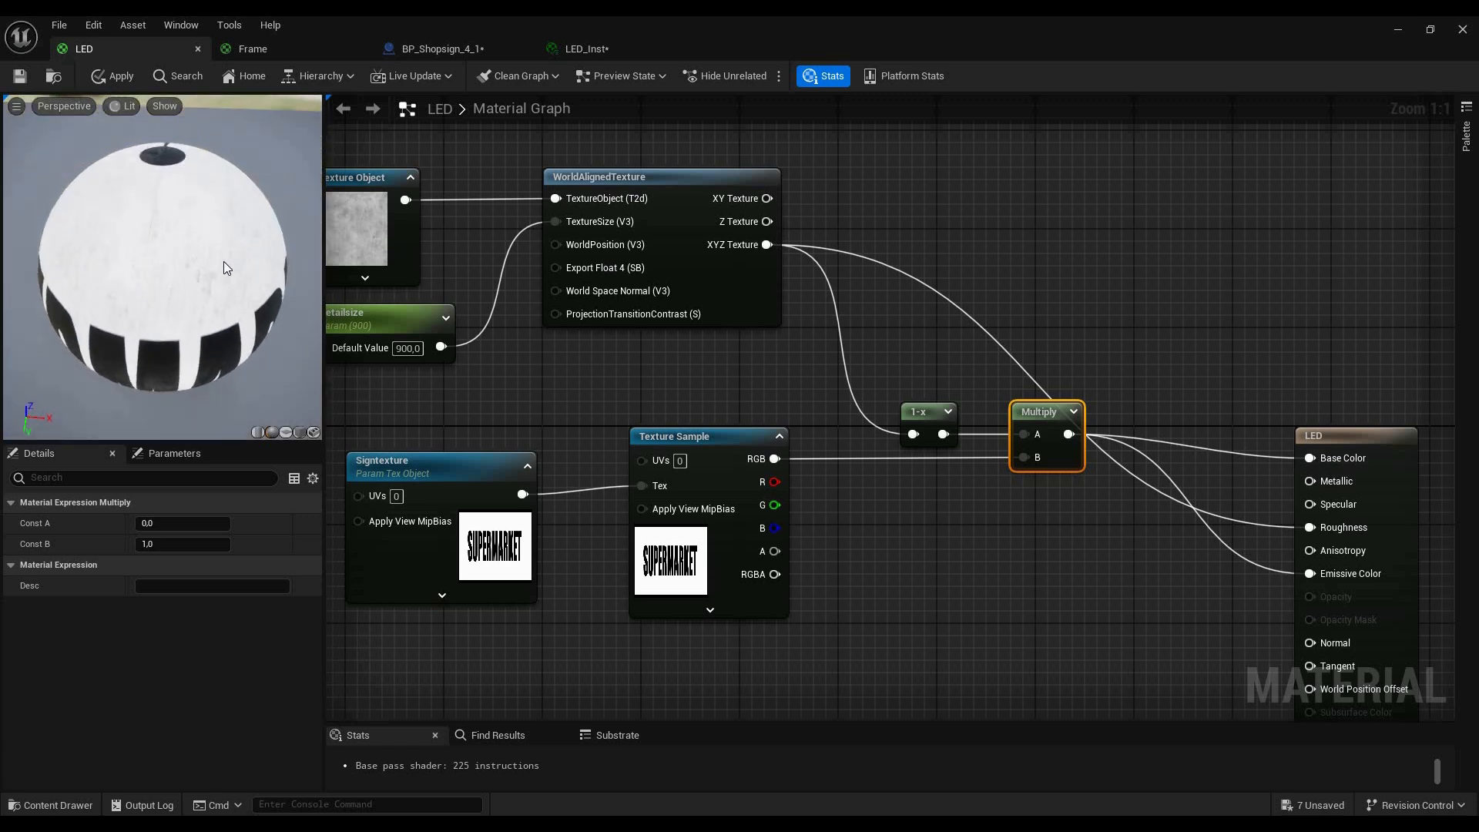
pyautogui.moveTo(224, 265); pyautogui.dragTo(142, 294)
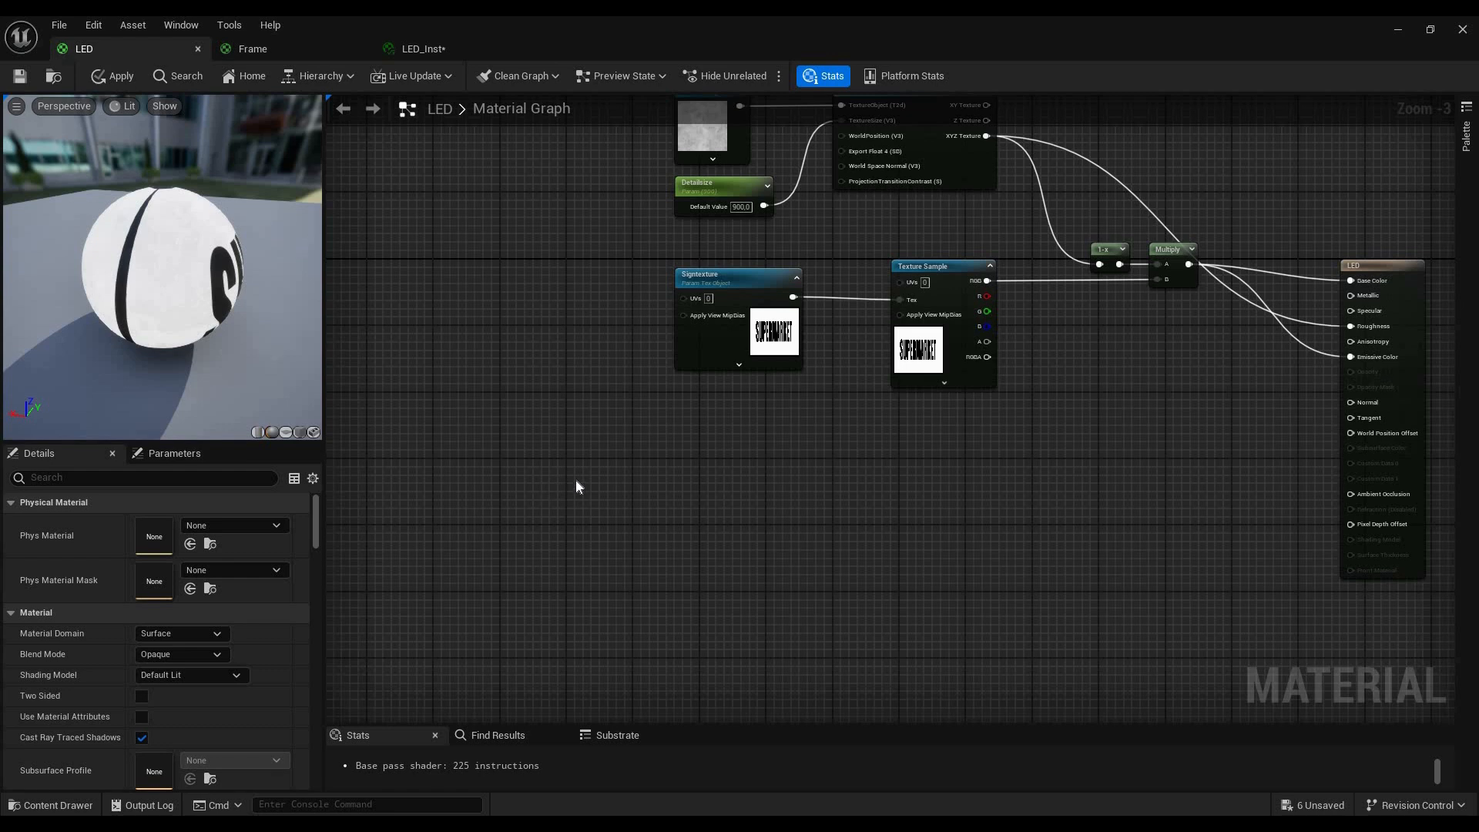
# Add a Time node in the empty graph area below the Signtexture node
pyautogui.rightClick(576, 482)
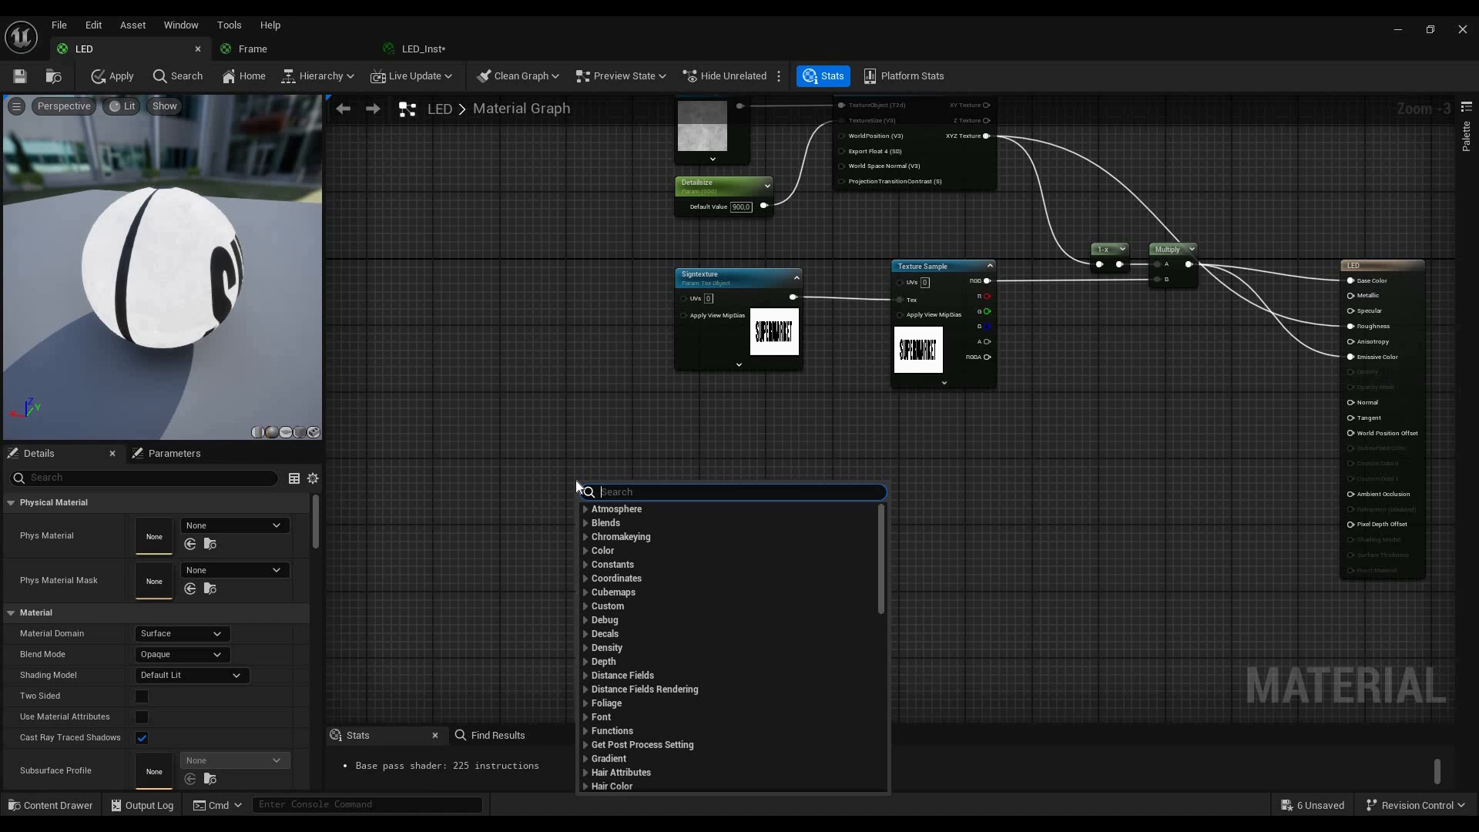
pyautogui.write('time')
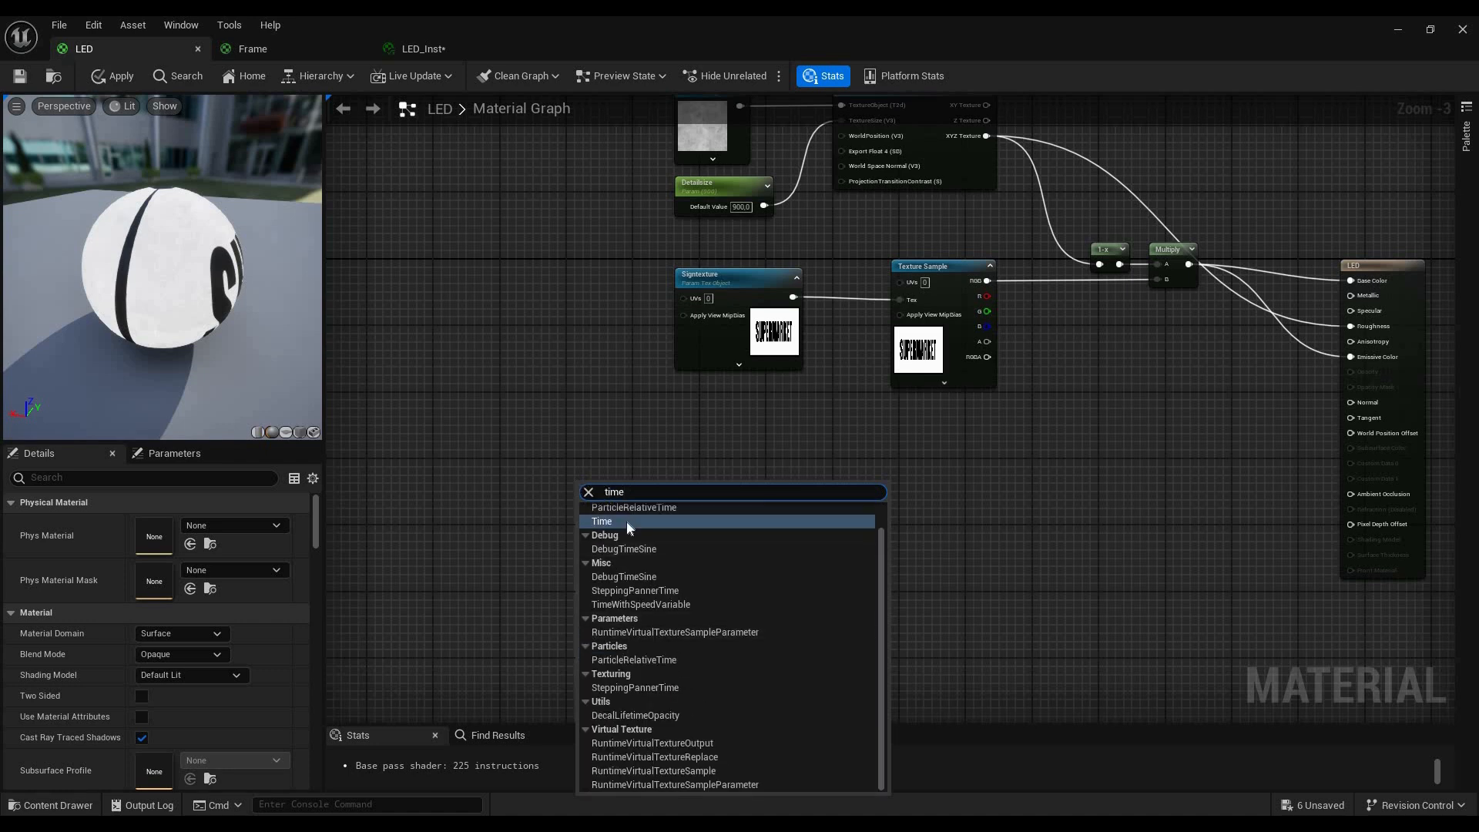
pyautogui.click(627, 520)
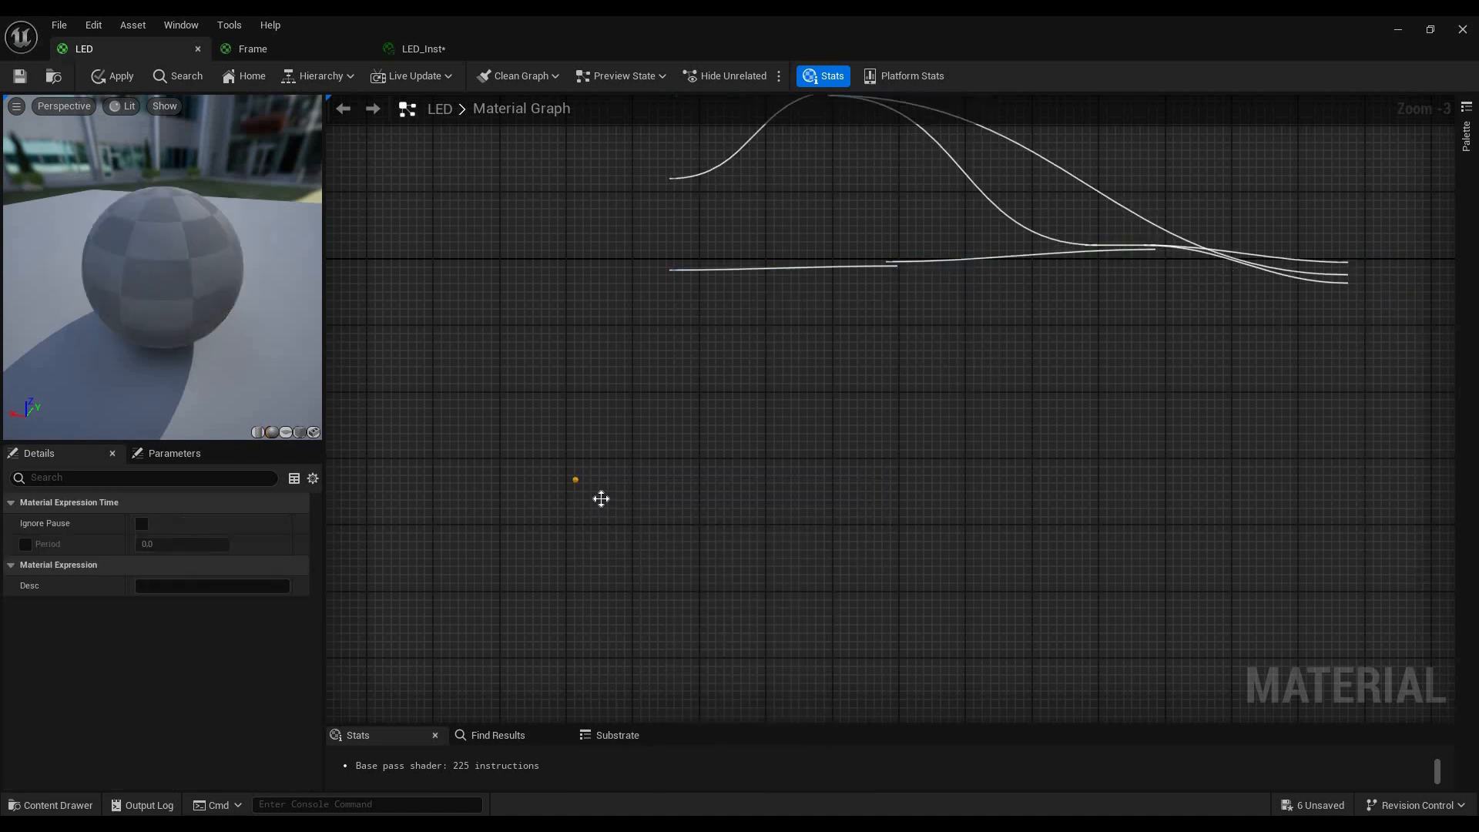
# Feed the Time node into an Add node's A input and a scalar parameter named Timeoffset into its B input
pyautogui.moveTo(570, 513); pyautogui.dragTo(574, 572)
pyautogui.press('a')
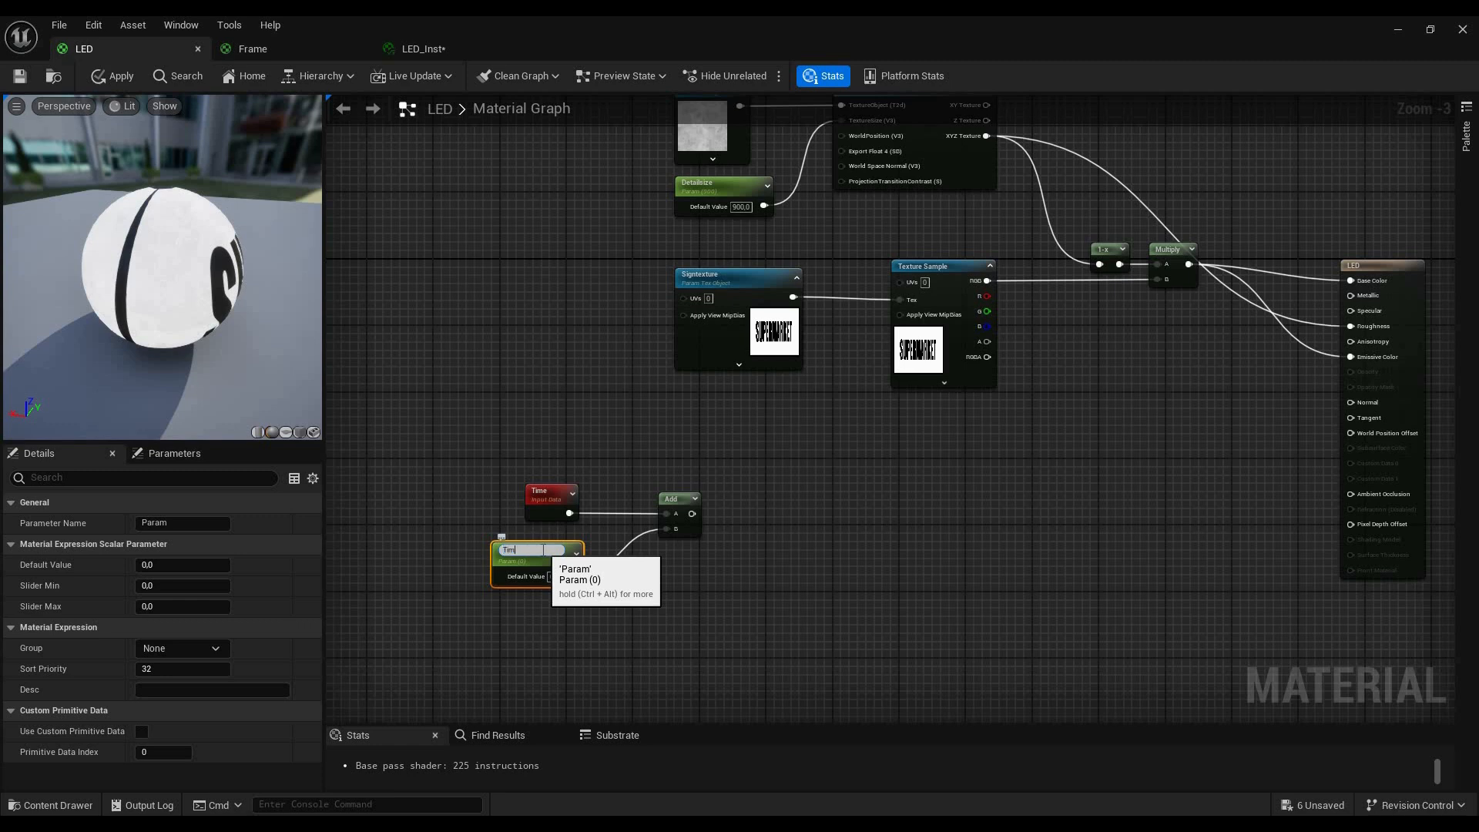
pyautogui.write('Timeoffset')
pyautogui.click(554, 599)
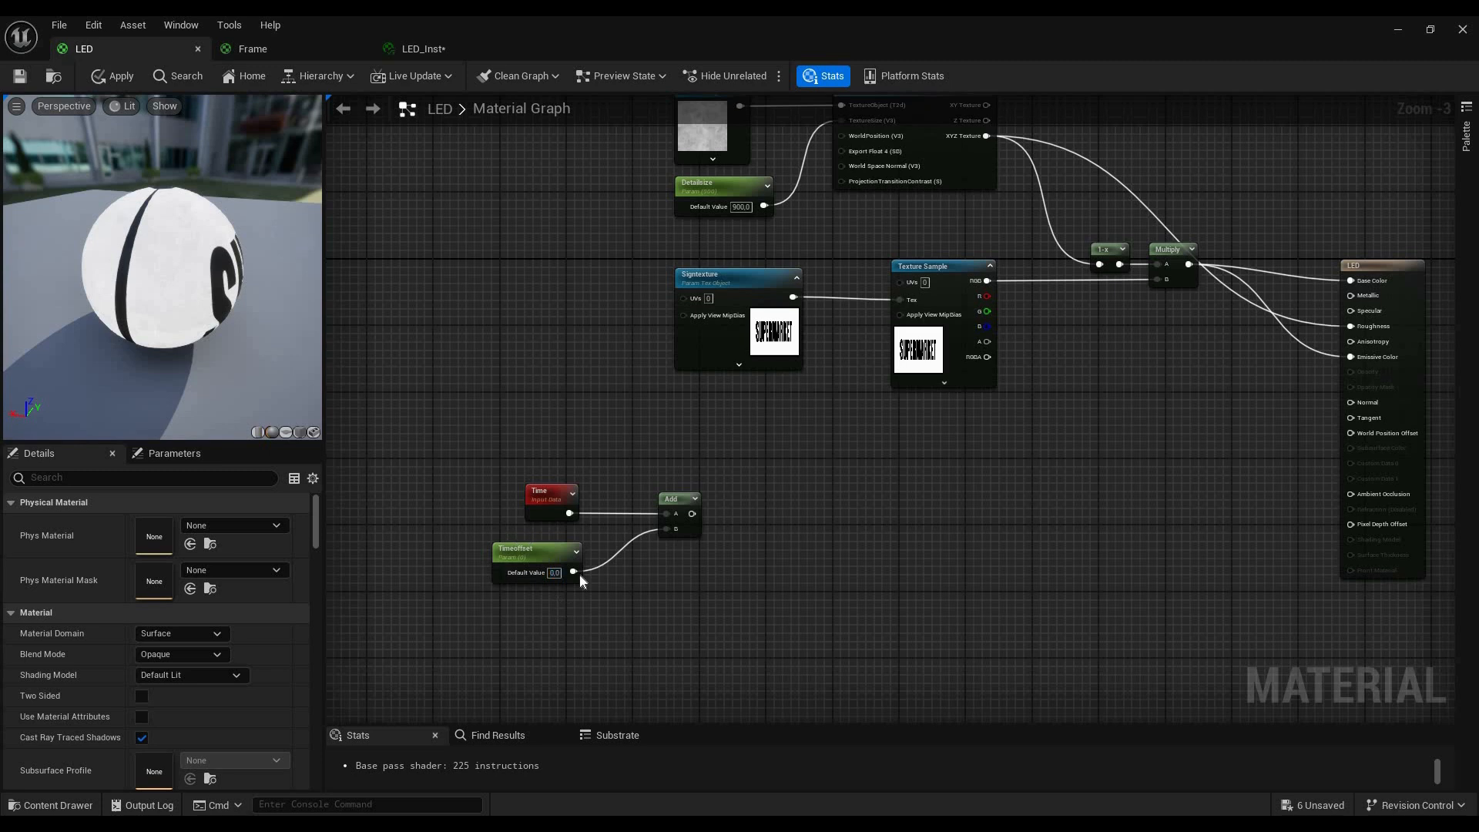
# Multiply the Add result by a scalar parameter named Timescale with a default value of 0.5
pyautogui.moveTo(760, 628); pyautogui.dragTo(677, 655, button='right')
pyautogui.moveTo(609, 540); pyautogui.dragTo(506, 667)
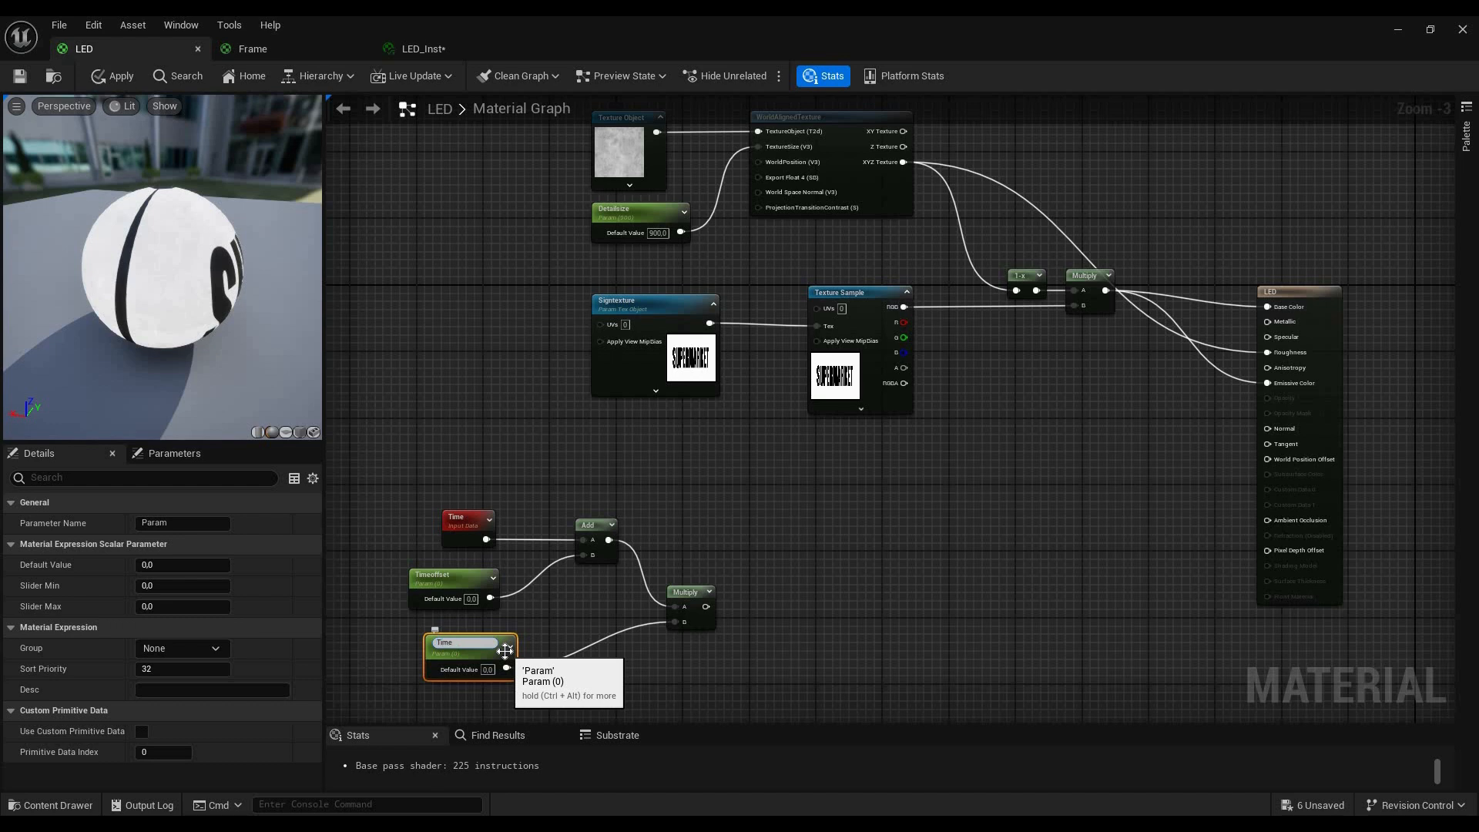
pyautogui.write('Timescale')
pyautogui.press('Return')
pyautogui.click(473, 665)
pyautogui.write('0,2')
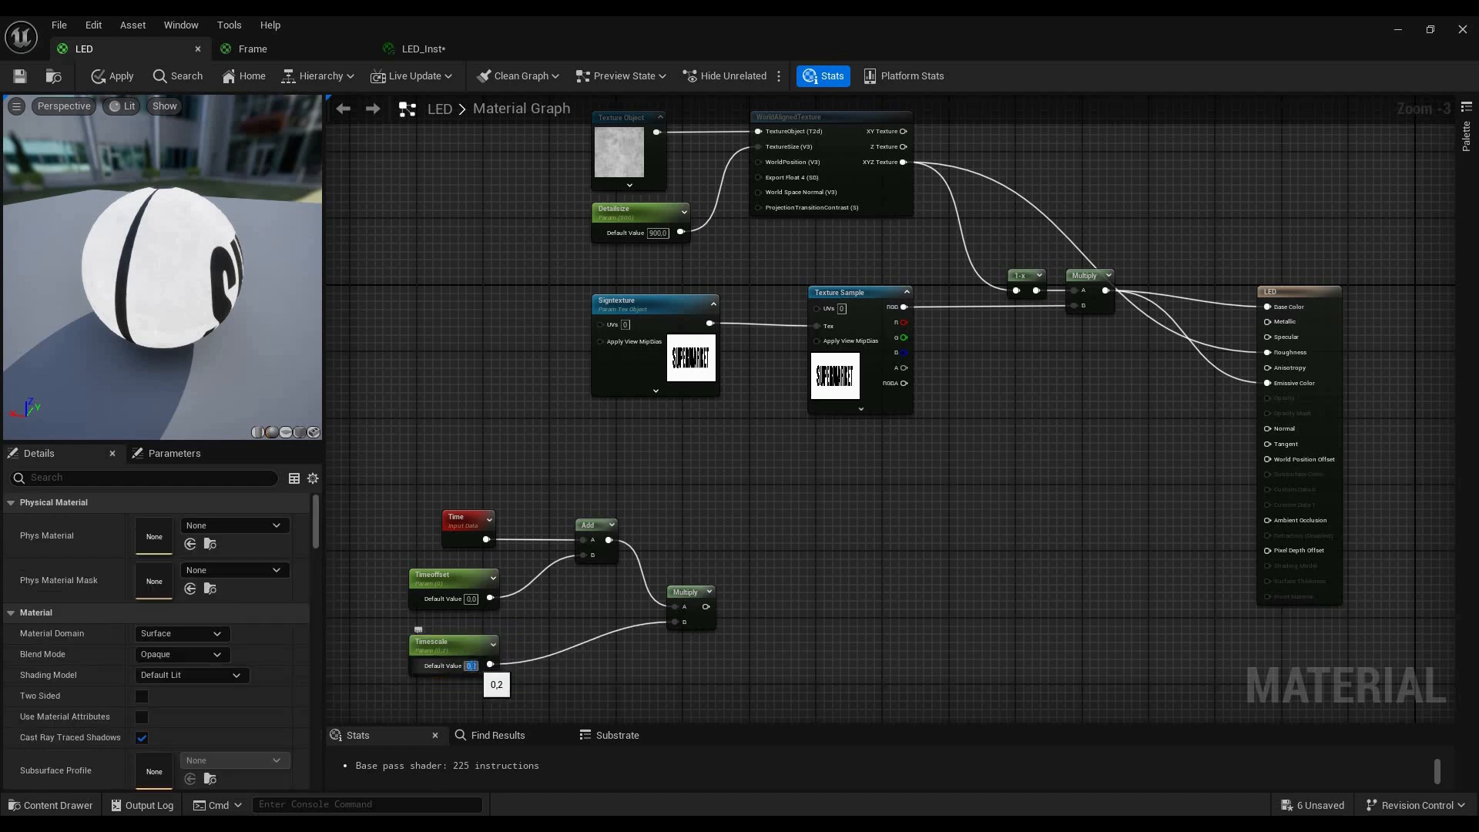
pyautogui.press('Return')
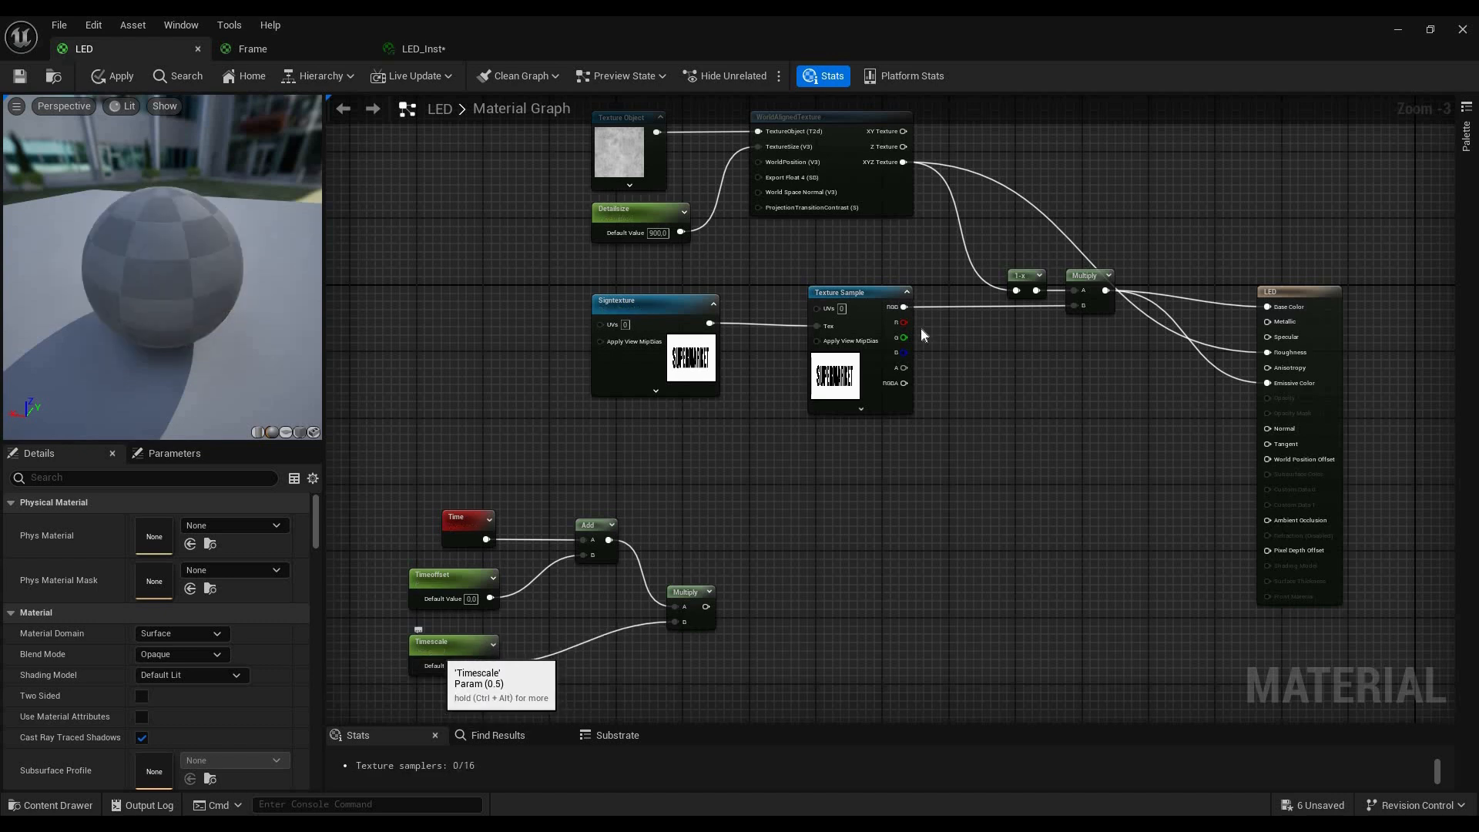
pyautogui.click(561, 624)
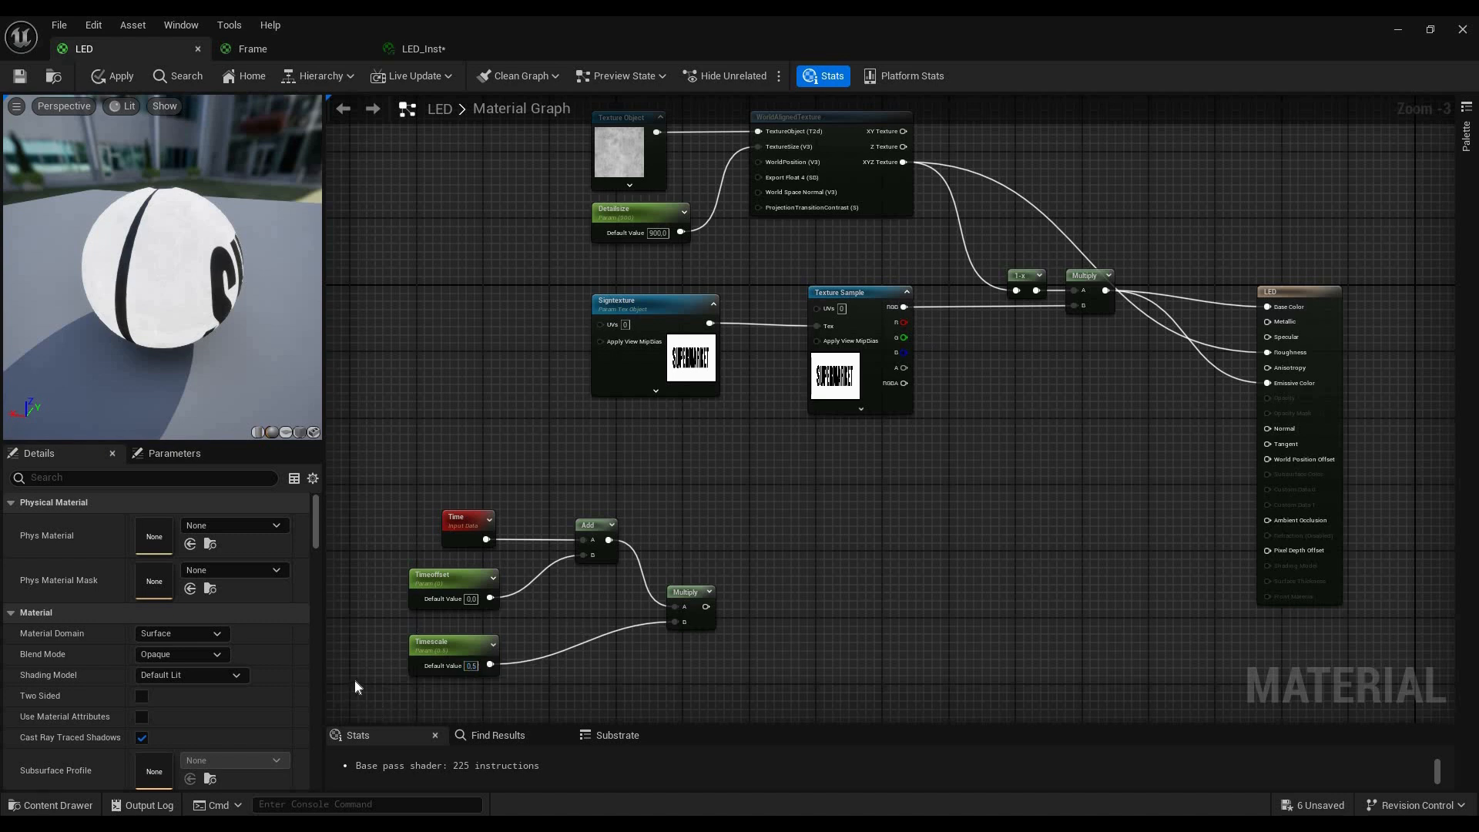
# Add a Sine node fed by the output of the Multiply node that applies Timescale
pyautogui.moveTo(393, 687); pyautogui.dragTo(372, 546)
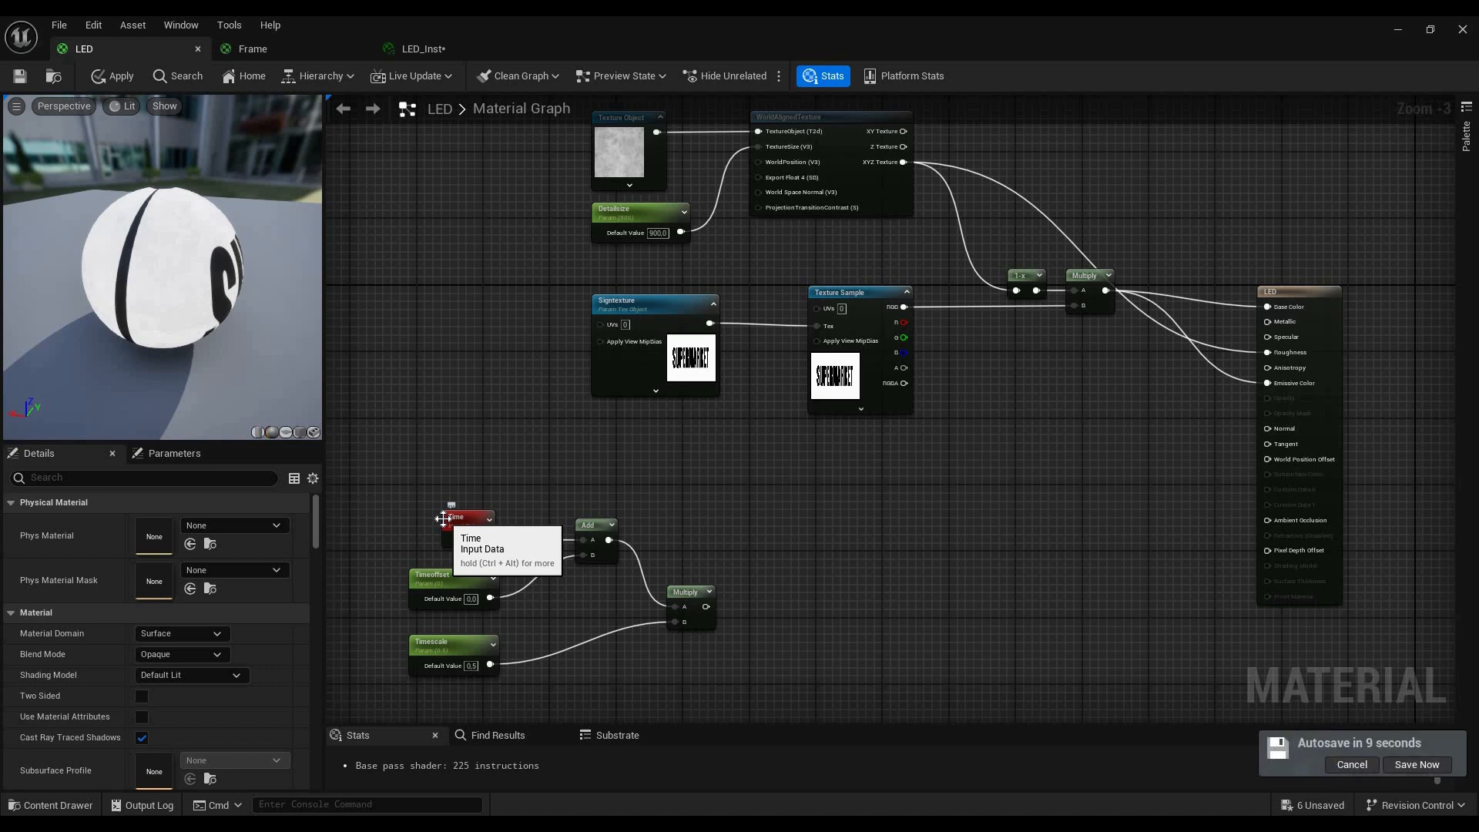
pyautogui.moveTo(767, 385); pyautogui.dragTo(855, 319, button='right')
pyautogui.moveTo(793, 540); pyautogui.dragTo(863, 540)
pyautogui.write('sine')
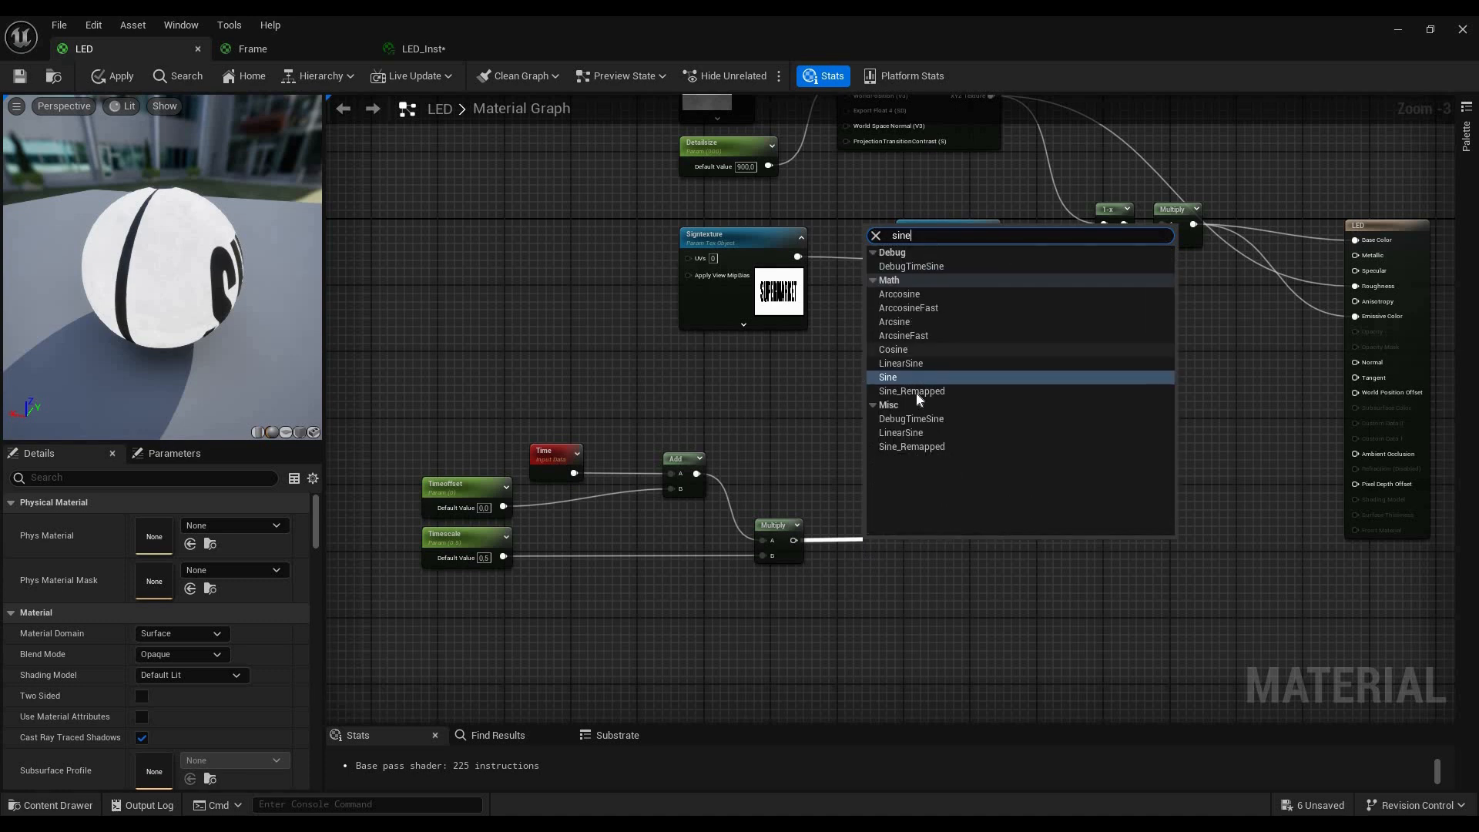
pyautogui.press('Return')
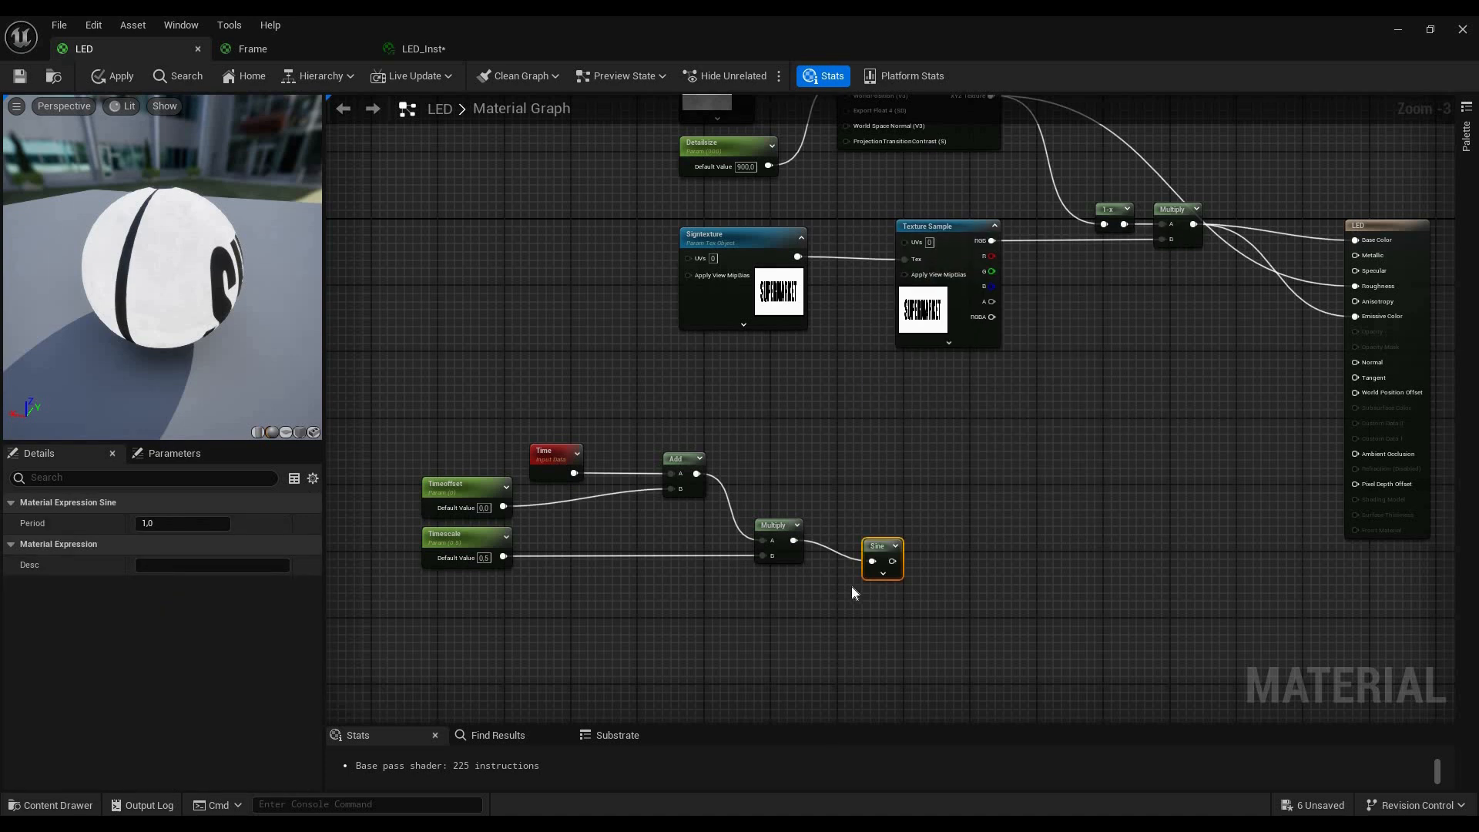
# Expand the Sine node and set its period to 0.4
pyautogui.click(883, 574)
pyautogui.moveTo(951, 540); pyautogui.dragTo(957, 540)
pyautogui.write('0,4')
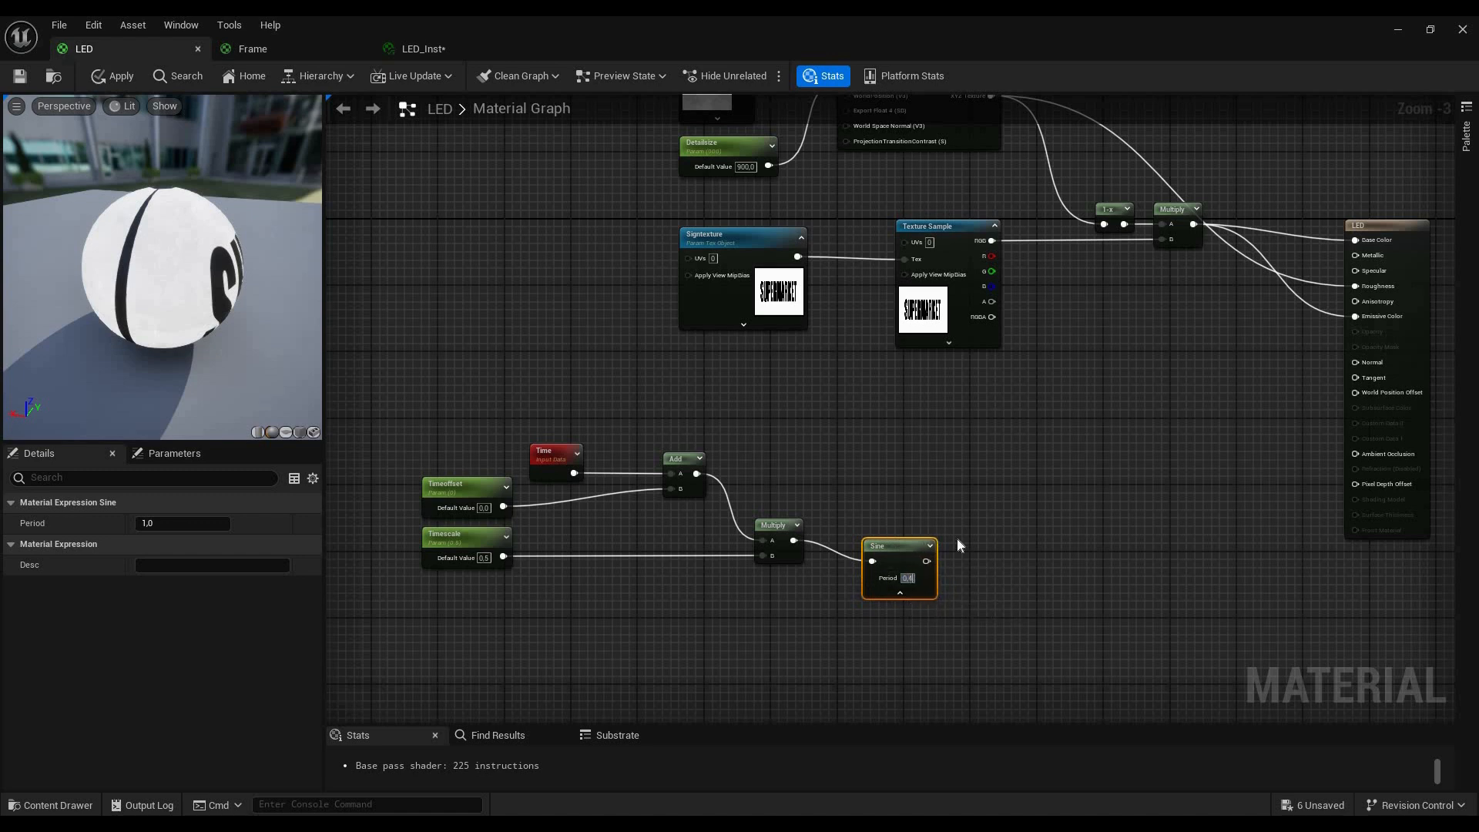
pyautogui.press('Return')
# Add a Frac node fed by the Sine node's output and line it up with the chain
pyautogui.moveTo(897, 548); pyautogui.dragTo(991, 536)
pyautogui.write('frac')
pyautogui.click(1037, 261)
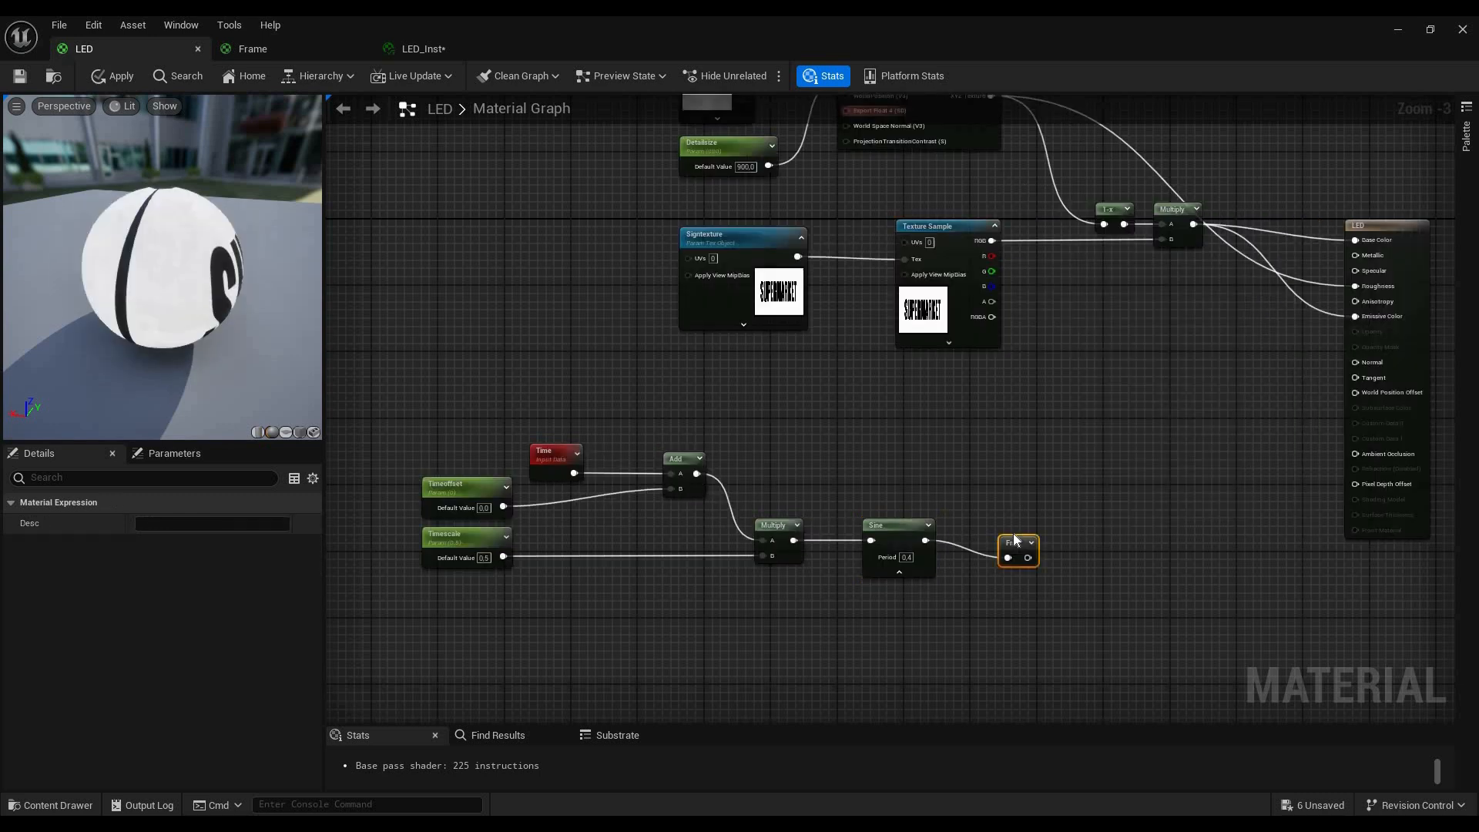
pyautogui.click(1015, 540)
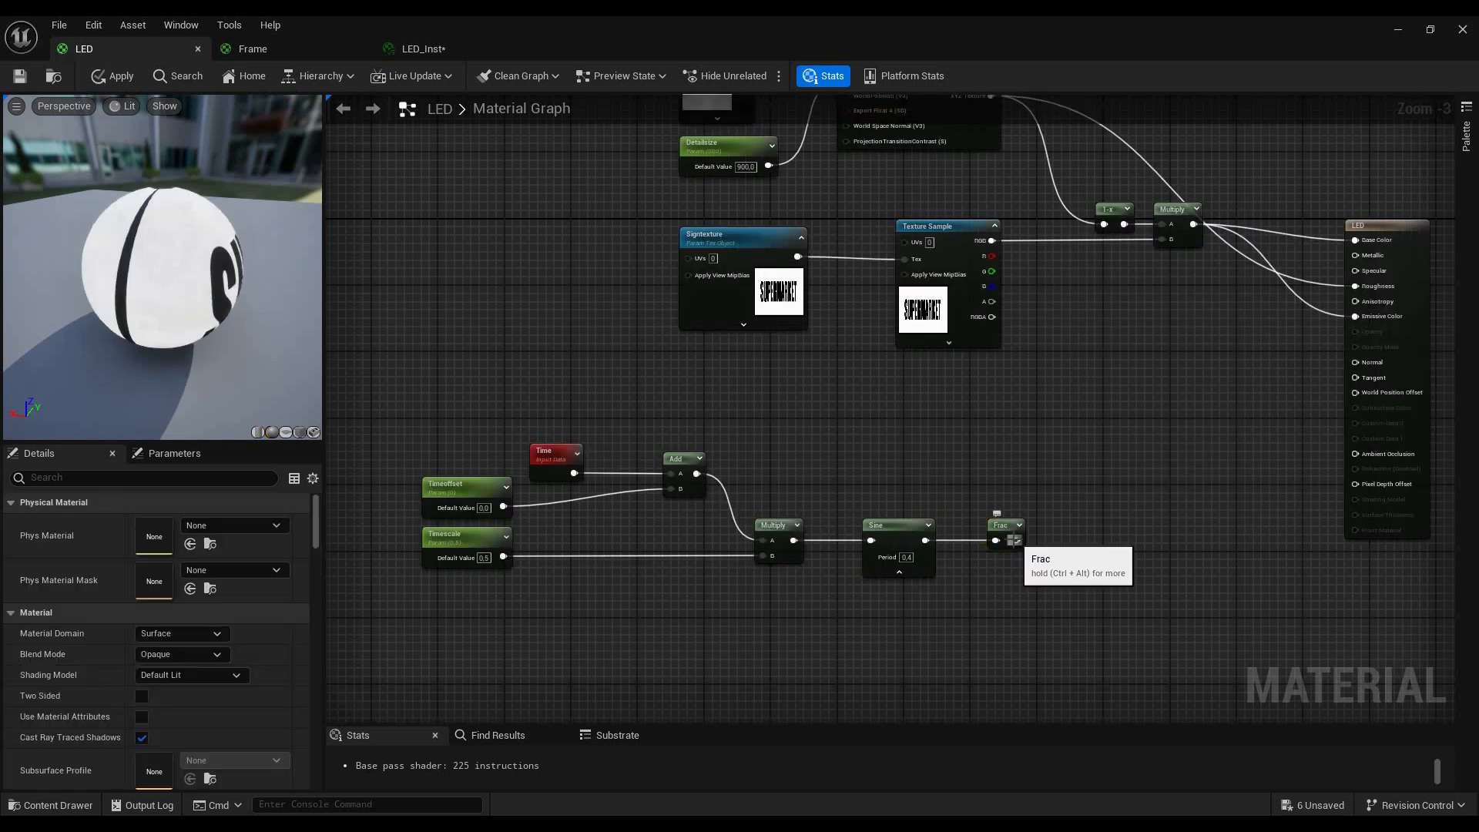
# Multiply the Frac output by a scalar parameter named flickerstrength, using the parameter as input A
pyautogui.moveTo(1015, 540); pyautogui.dragTo(1105, 430)
pyautogui.press('m')
pyautogui.moveTo(1013, 416); pyautogui.dragTo(947, 404)
pyautogui.press('s')
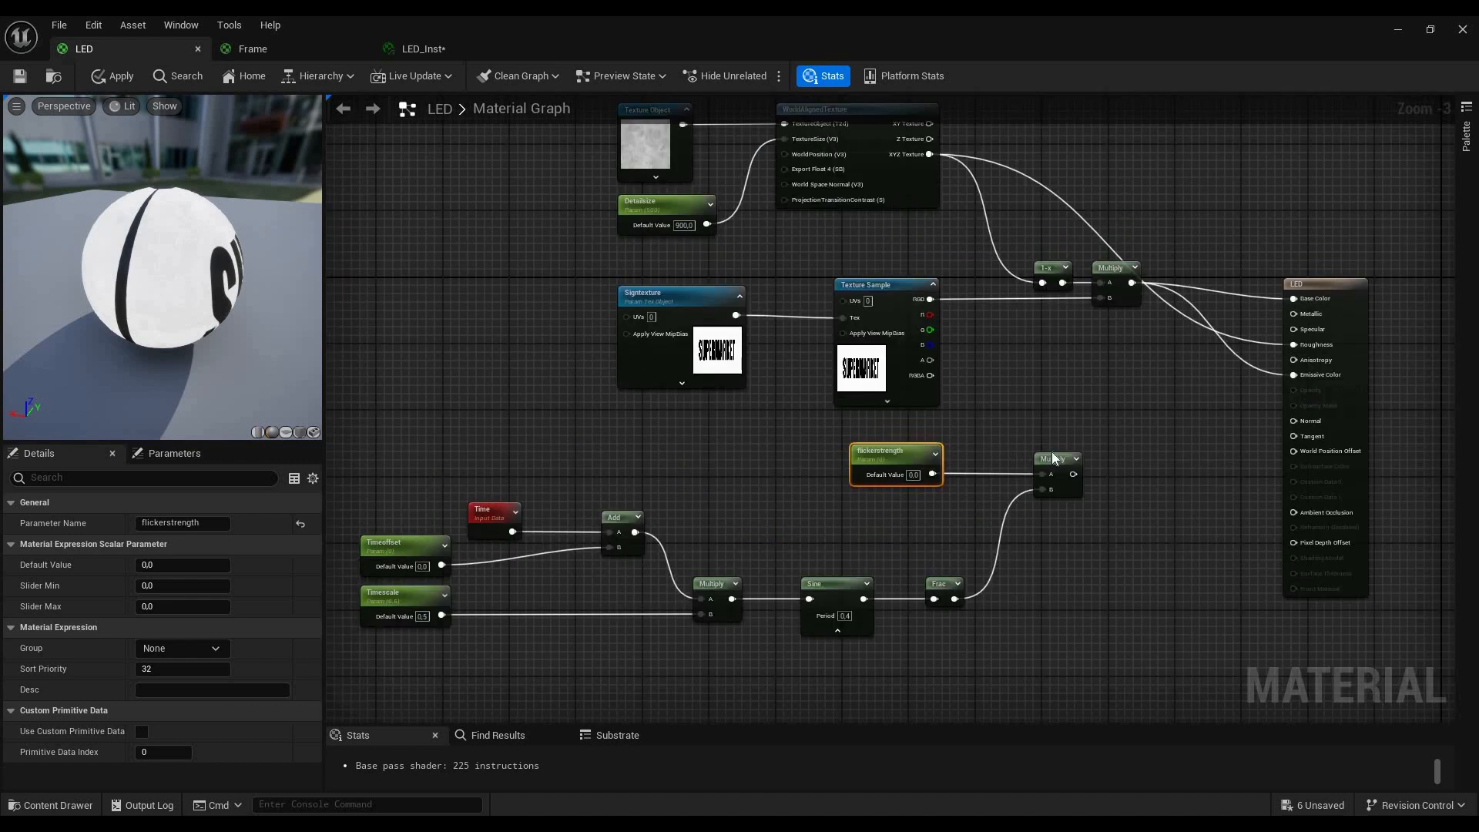
# Add a OneMinus node fed by the output of the flickerstrength Multiply node
pyautogui.moveTo(1072, 474); pyautogui.dragTo(1030, 480, button='right')
pyautogui.moveTo(1031, 480); pyautogui.dragTo(1077, 476)
pyautogui.write('onemin')
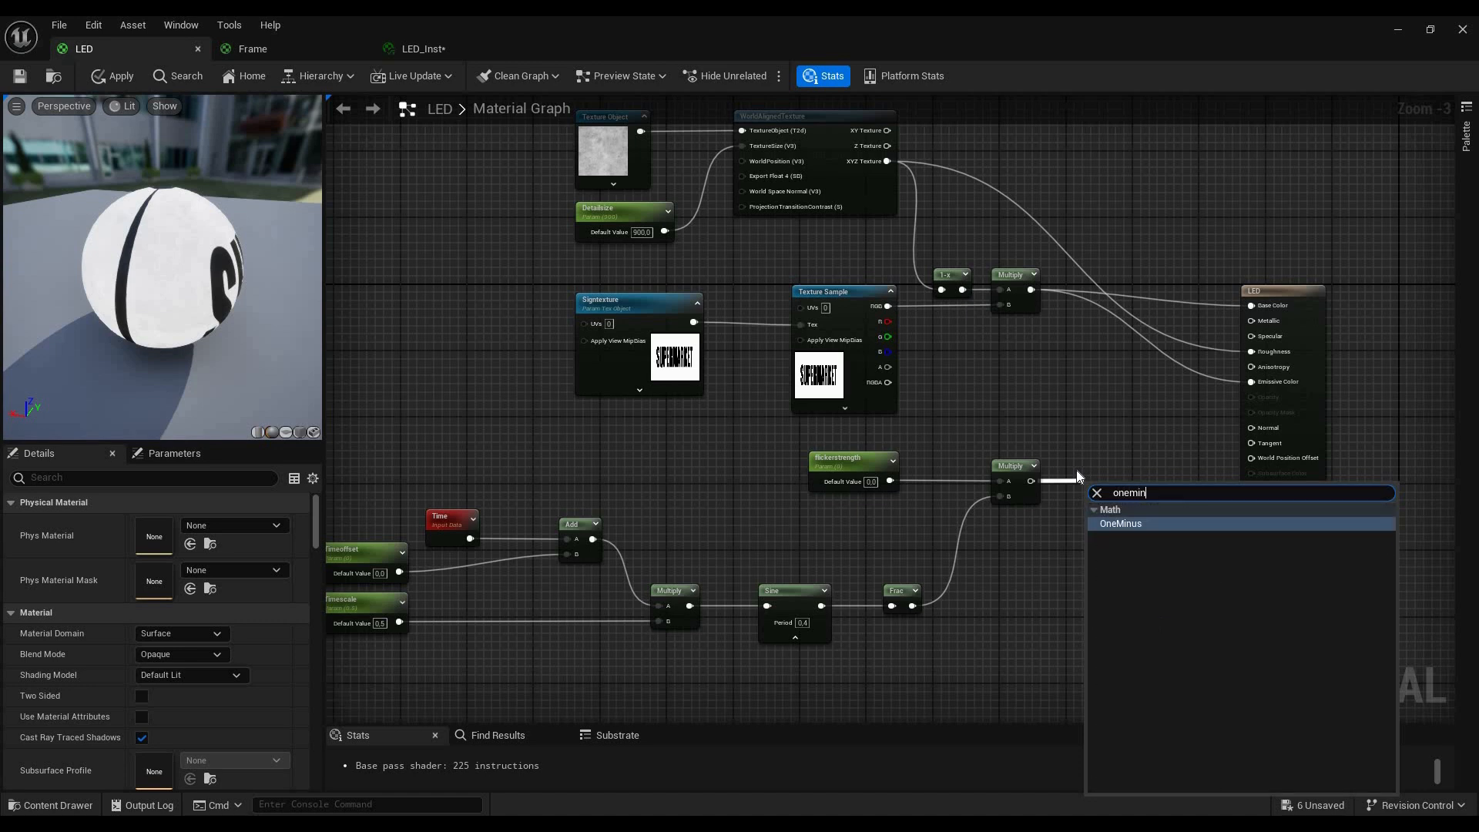
pyautogui.click(1129, 525)
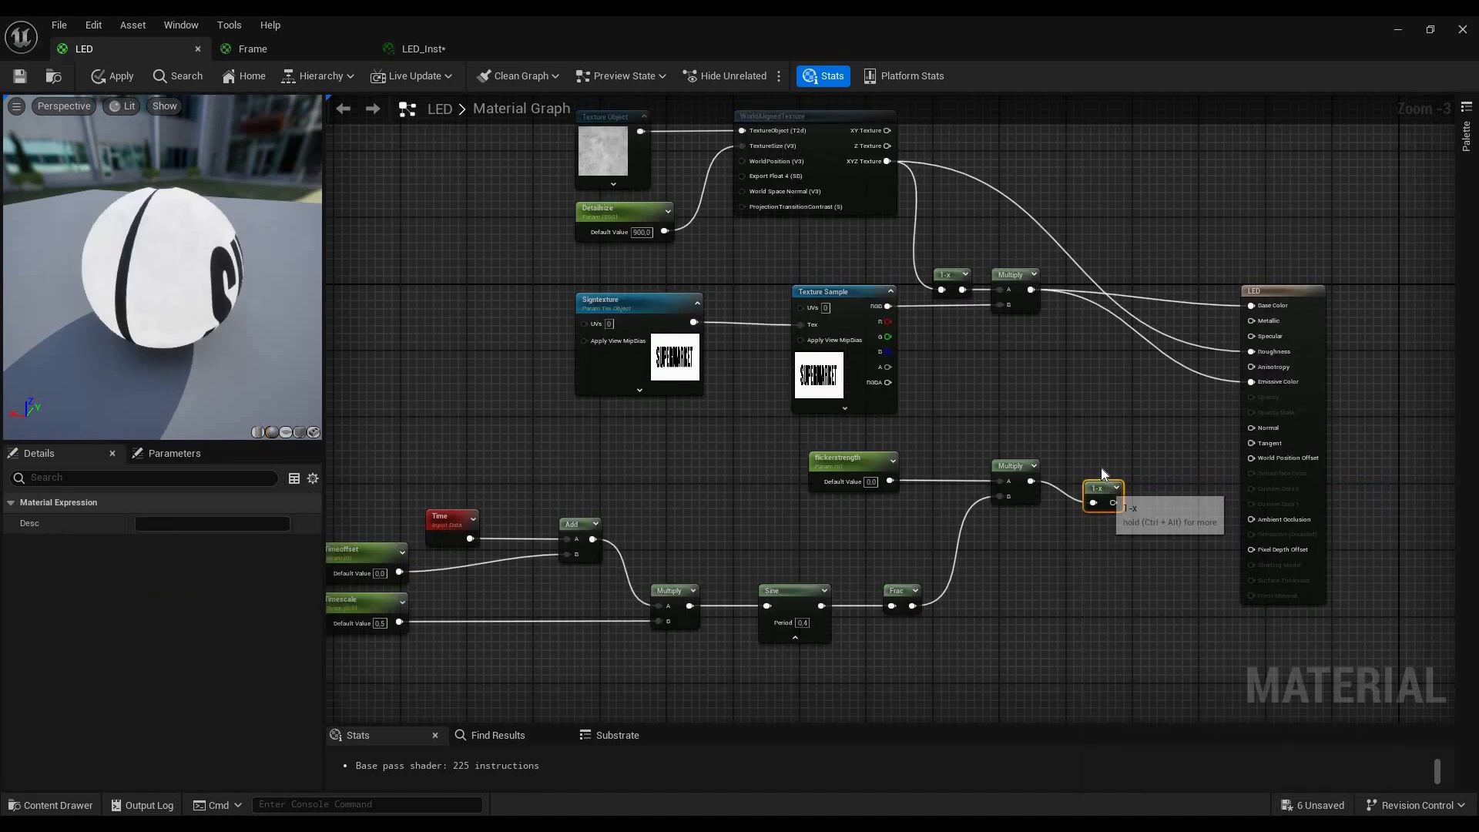
# Multiply the sign texture's Multiply output by the OneMinus result and feed the product into Emissive Color
pyautogui.moveTo(1112, 481); pyautogui.dragTo(1157, 429)
pyautogui.write('mult')
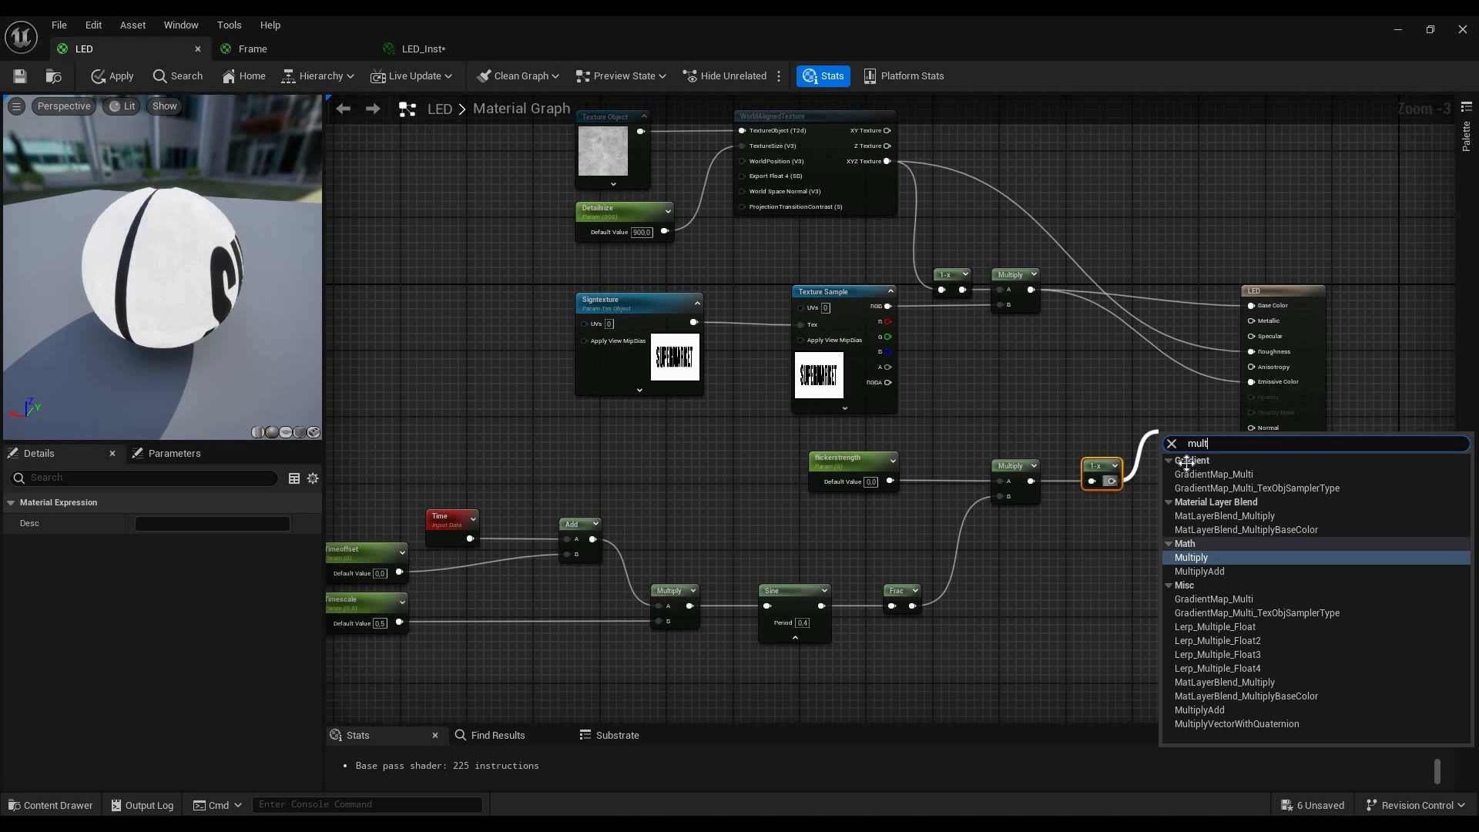
pyautogui.click(1205, 545)
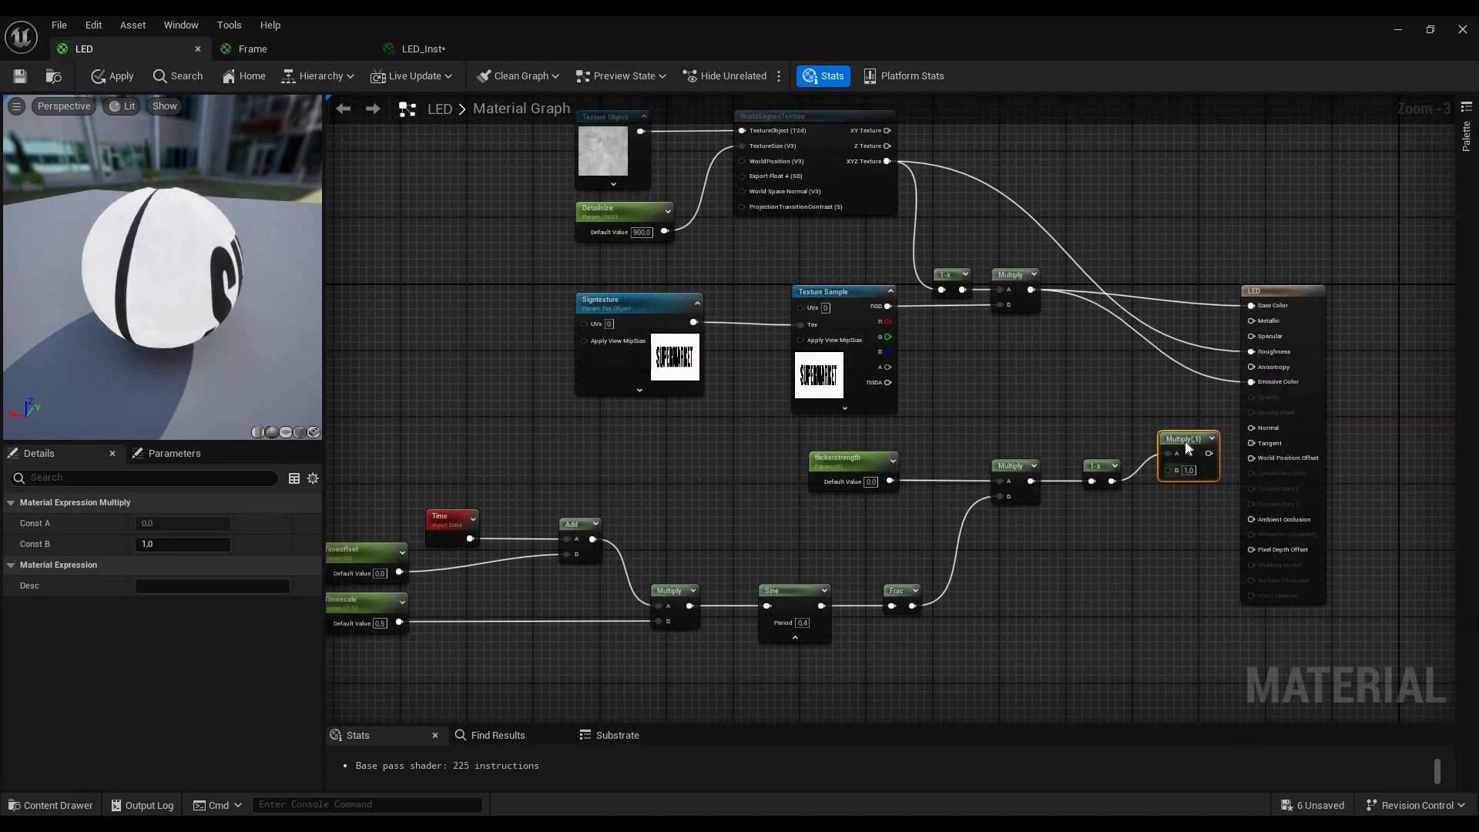
pyautogui.moveTo(1175, 451); pyautogui.dragTo(1195, 412)
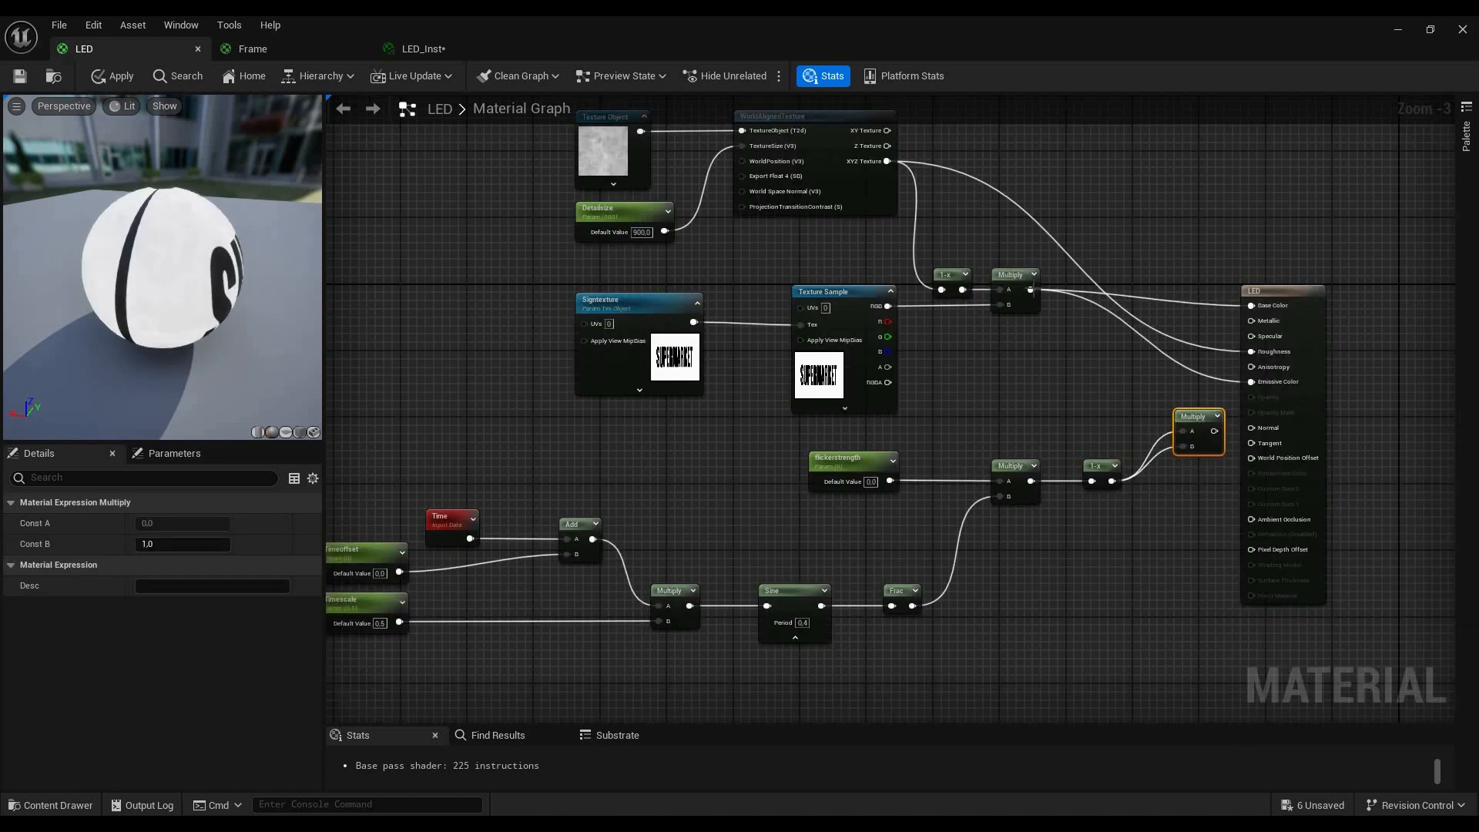
pyautogui.moveTo(1030, 290); pyautogui.dragTo(1251, 381)
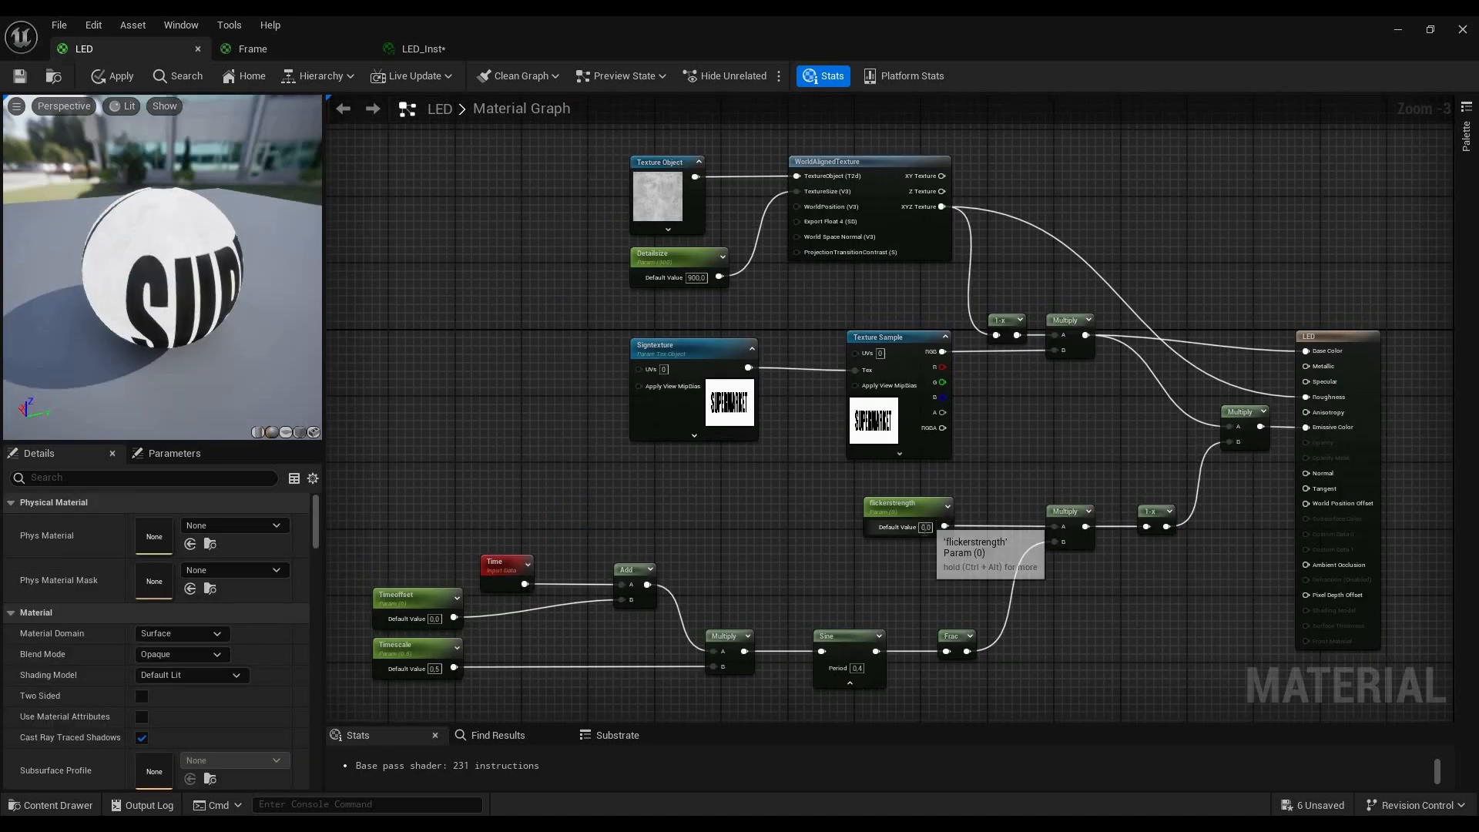
# Set flickerstrength's default value to 1 and check the effect on the preview sphere
pyautogui.write('1')
pyautogui.press('Return')
pyautogui.moveTo(161, 270); pyautogui.dragTo(100, 270)
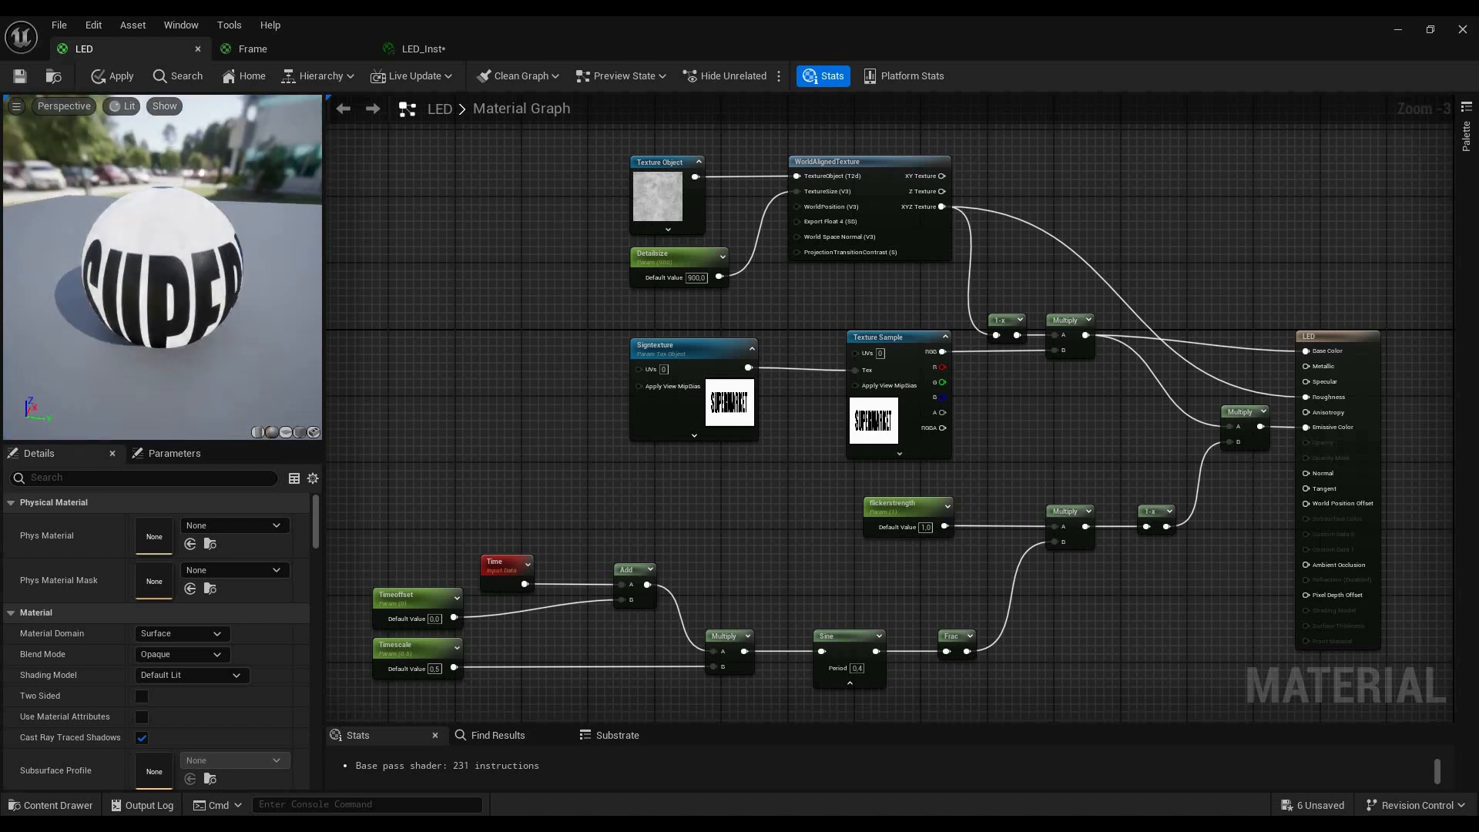
# Try a default value of 2 for the Timescale parameter
pyautogui.click(434, 669)
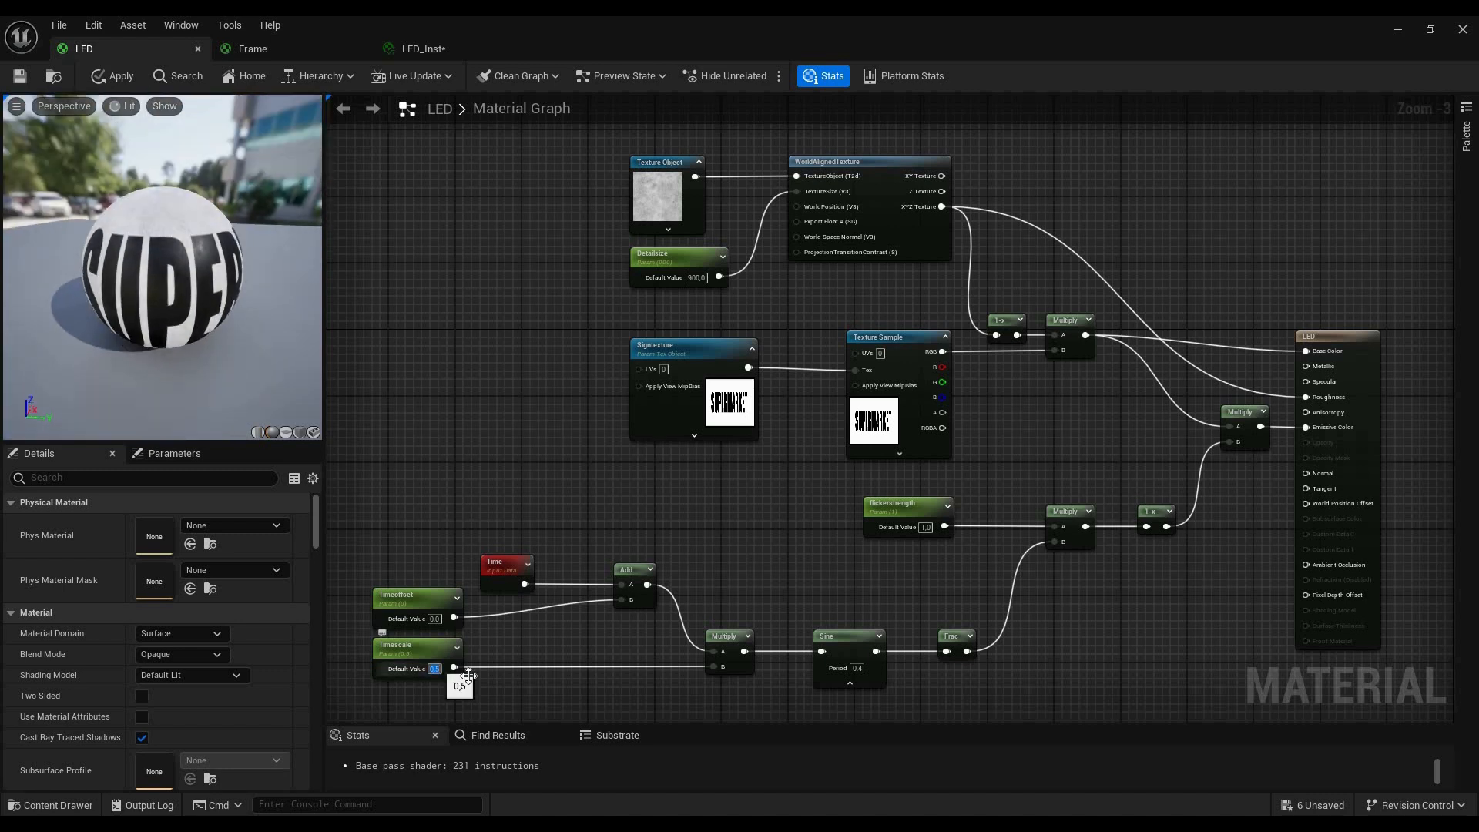
pyautogui.write('2')
pyautogui.press('Return')
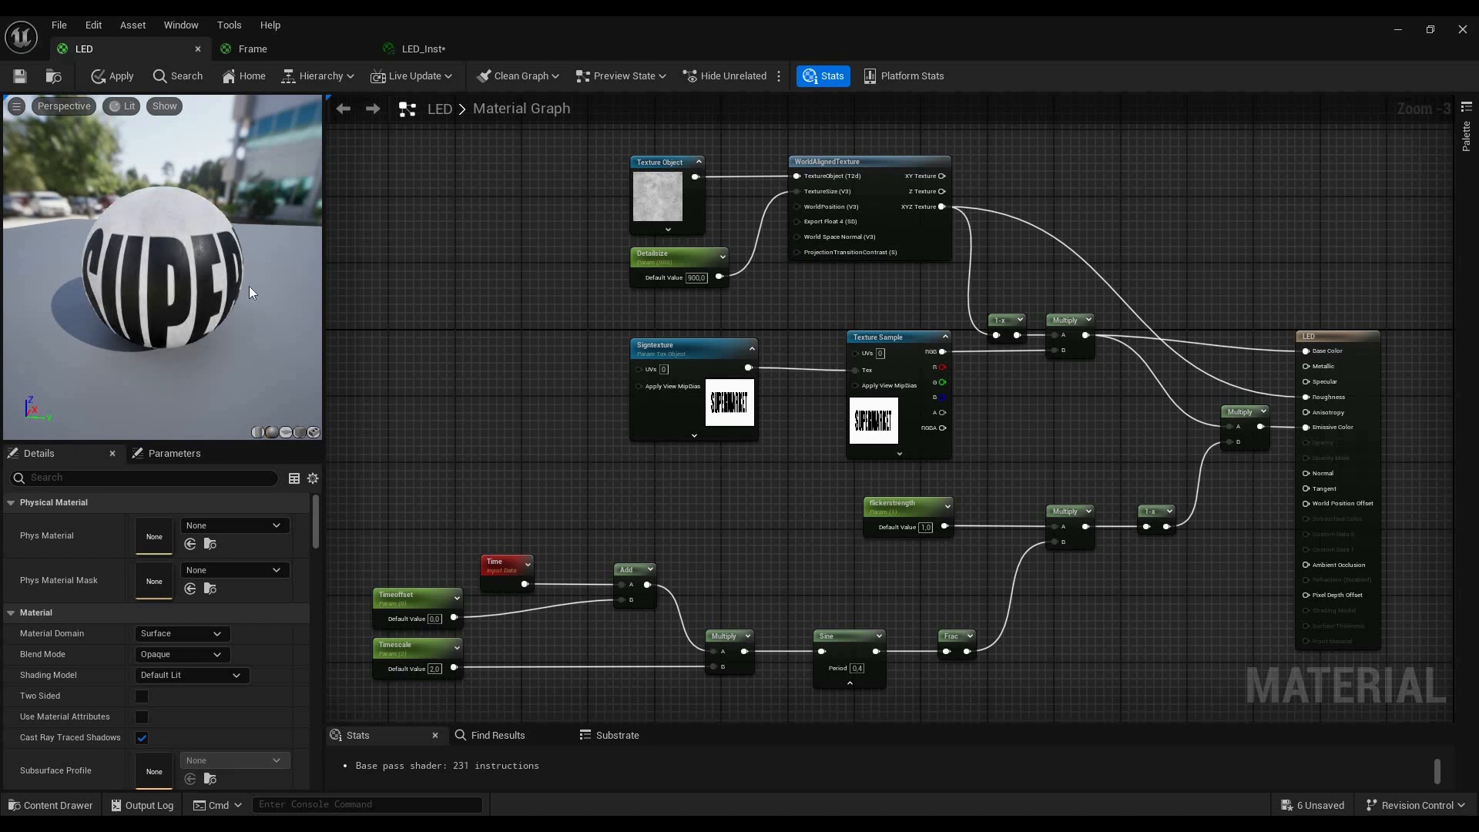
# Set the Timescale parameter's default value to 0.2 and save the LED material
pyautogui.click(434, 668)
pyautogui.write('0,2')
pyautogui.press('Return')
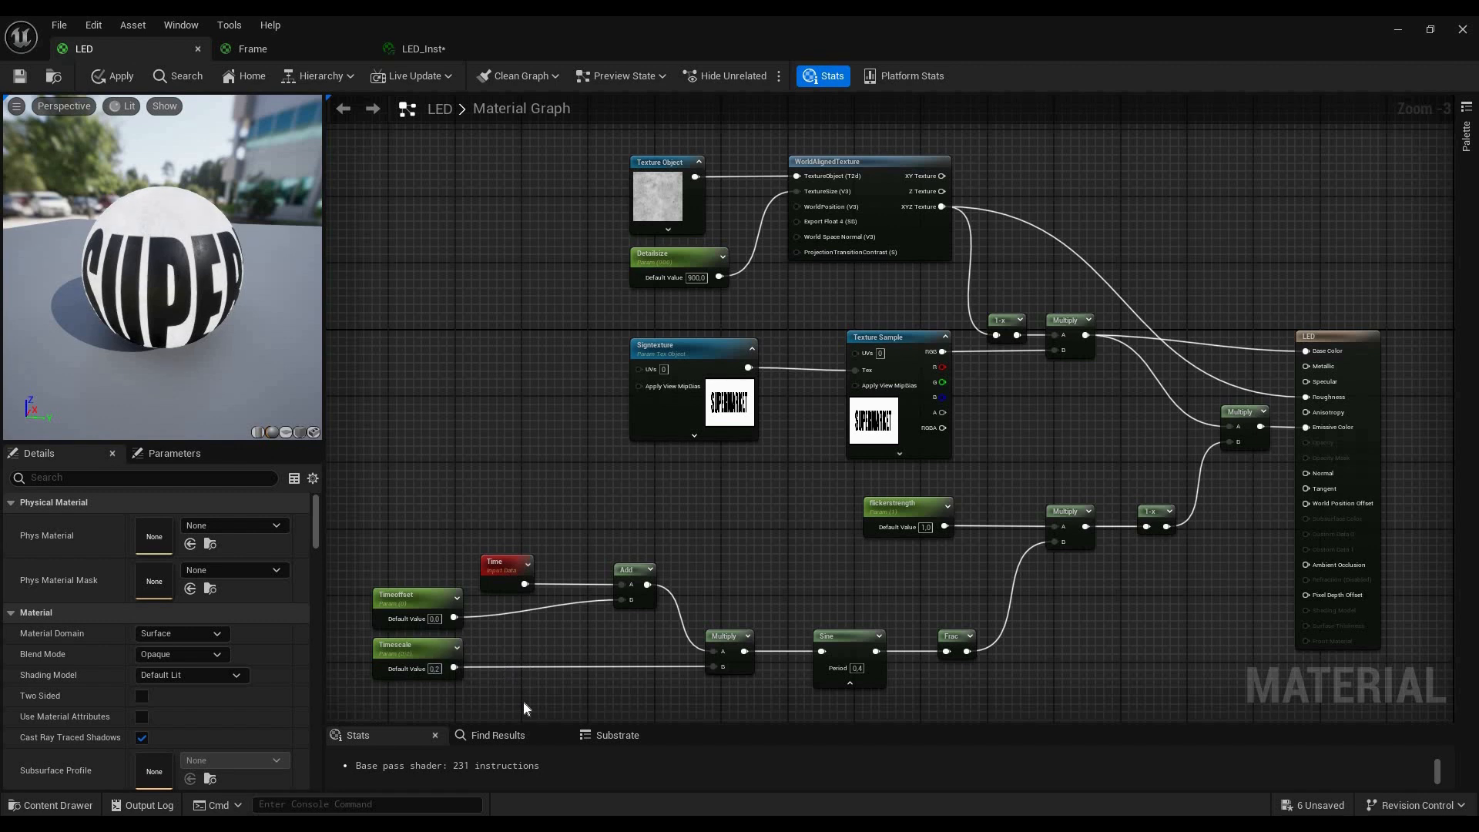
pyautogui.click(22, 75)
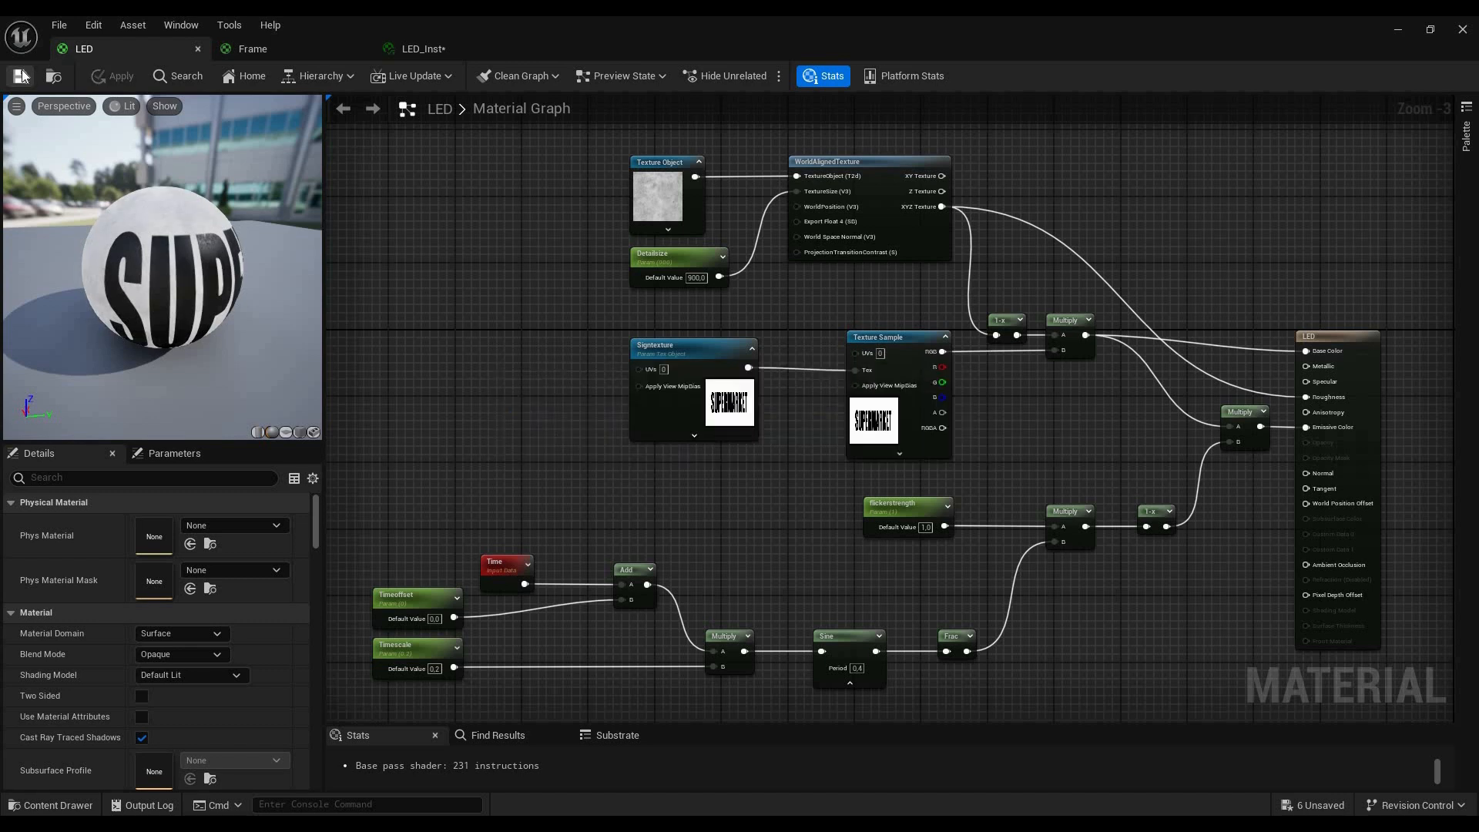
# Examine the LED_Inst material instance's preview and parameters, and return to the LED material graph
pyautogui.click(428, 49)
pyautogui.scroll(-5, 373, 404)
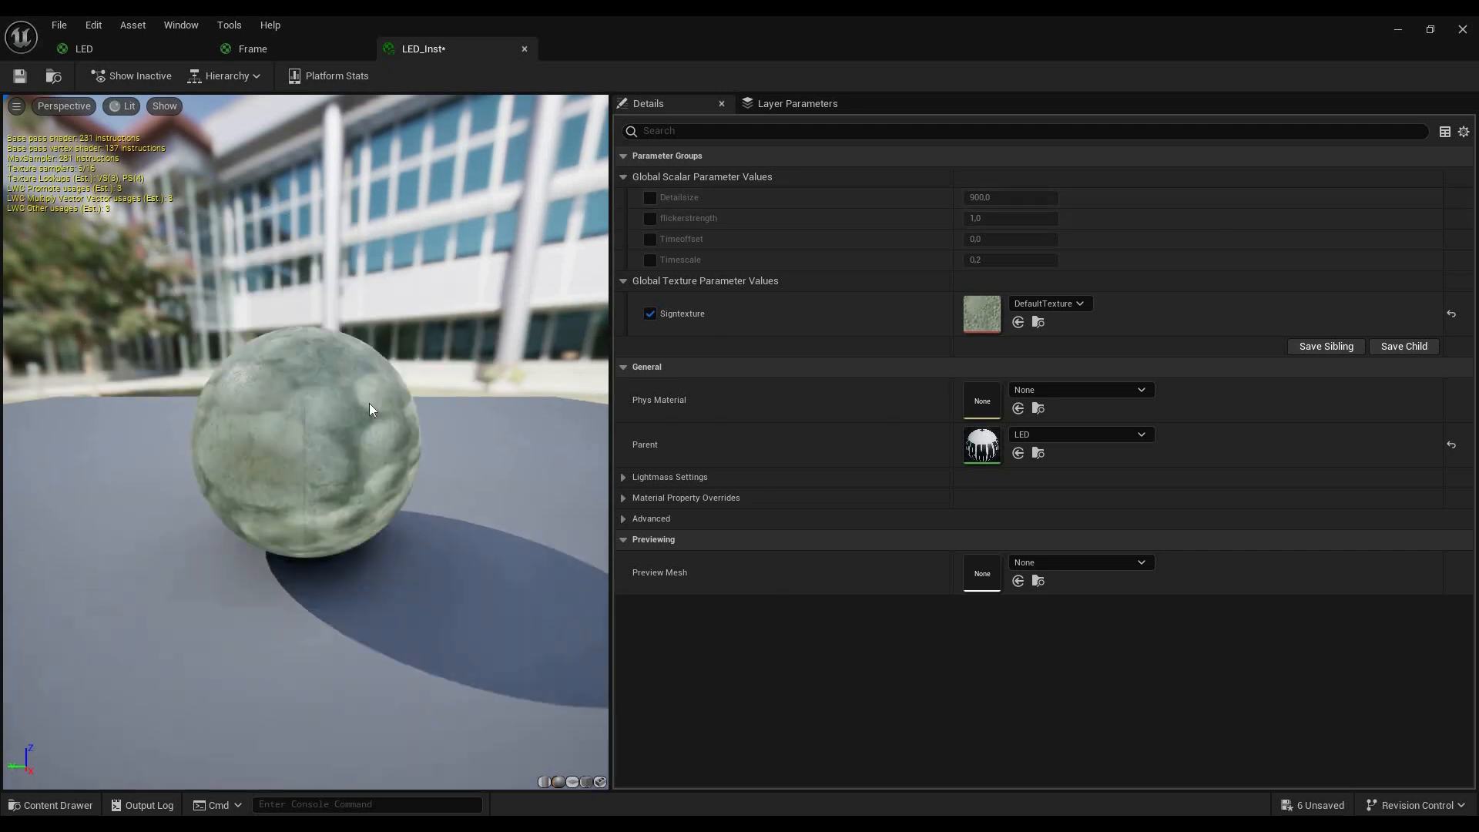
pyautogui.scroll(3, 368, 401)
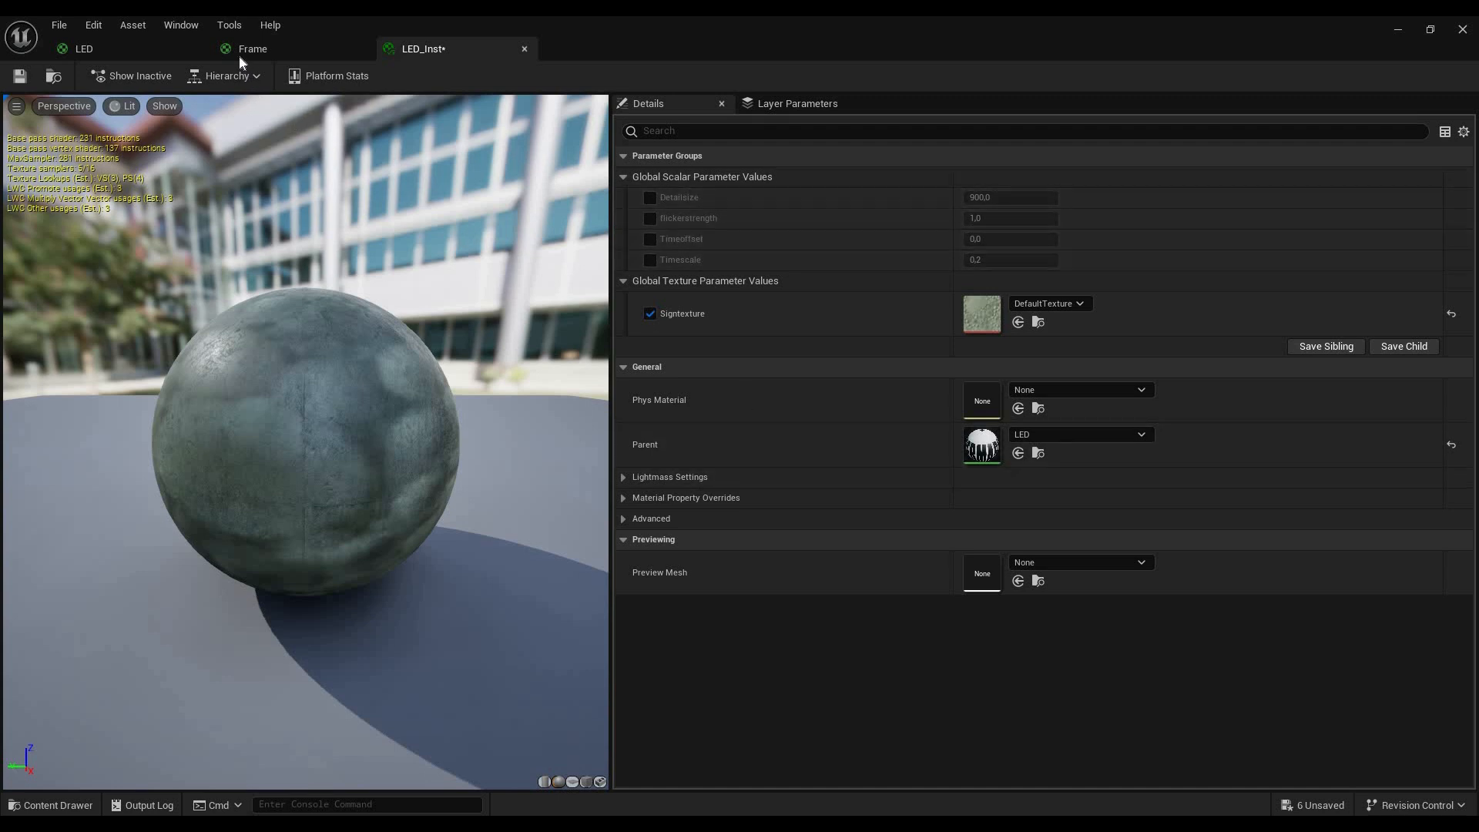
pyautogui.click(147, 53)
pyautogui.moveTo(678, 516); pyautogui.dragTo(704, 463, button='right')
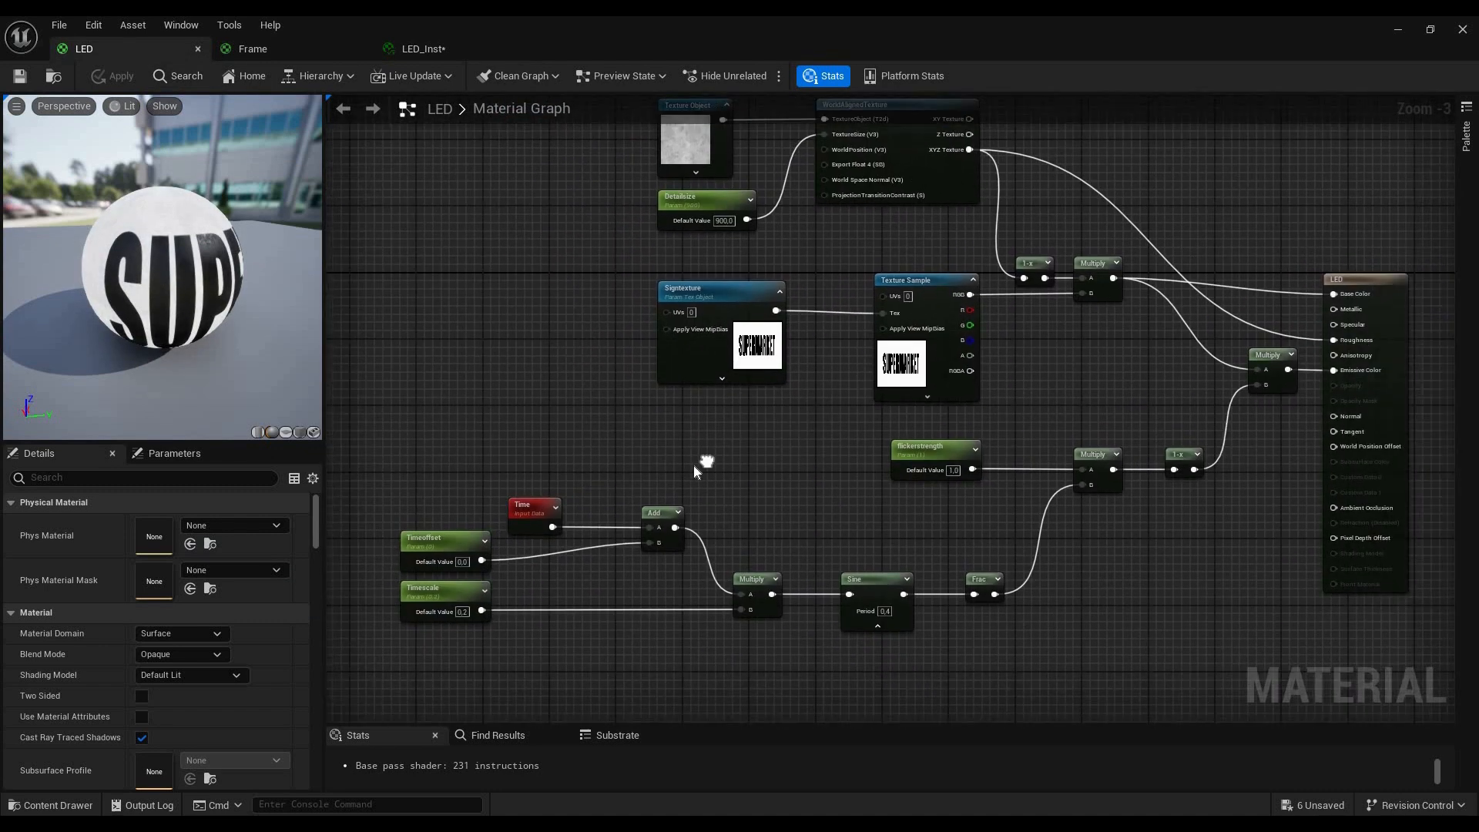
pyautogui.scroll(-3, 701, 462)
pyautogui.scroll(2, 715, 462)
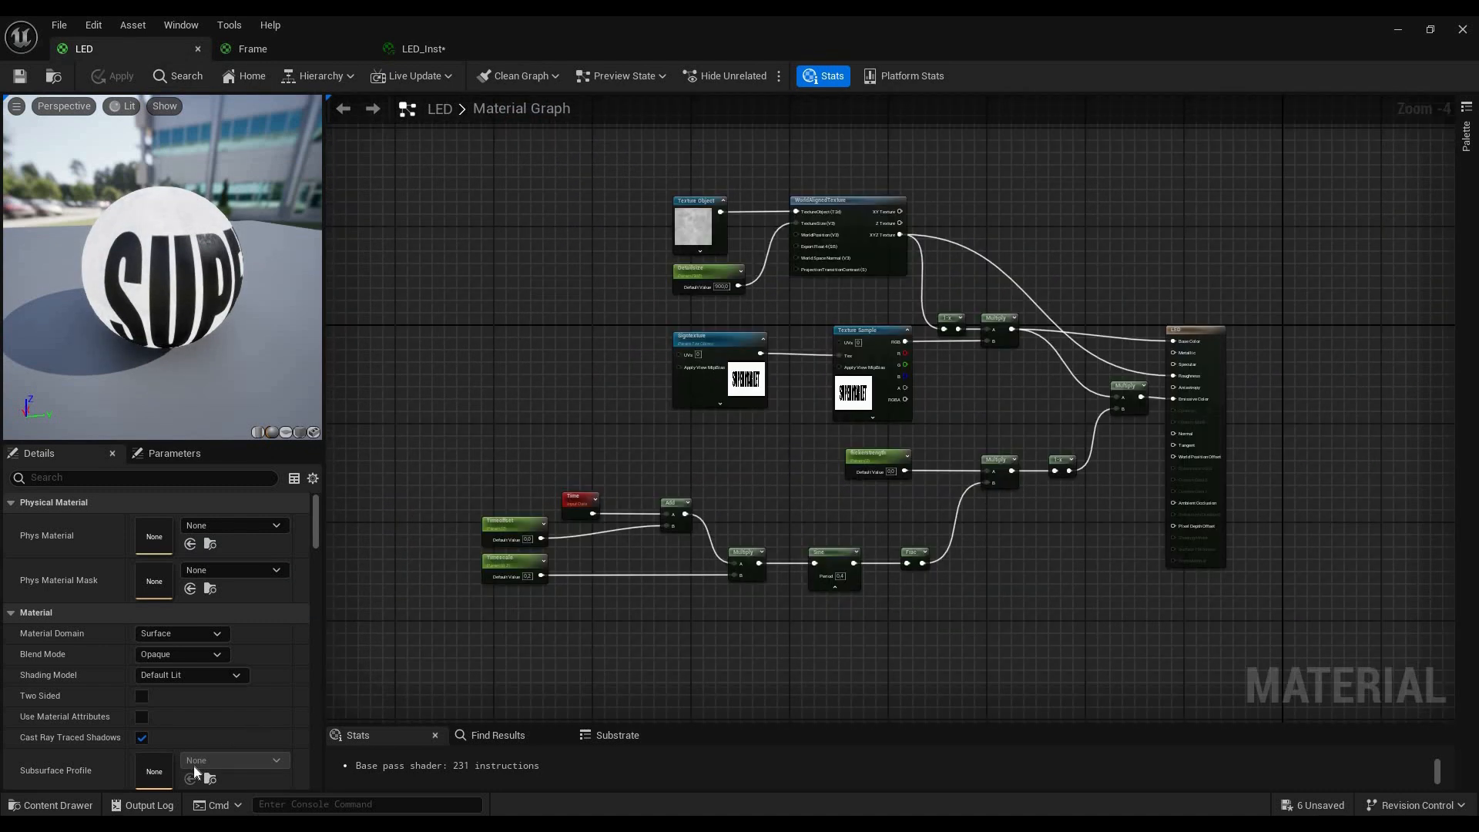
# Open the BP_Shopsign_4_1 blueprint from the Shopsigntutorial folder, check the sign model and bring up its Construction Script
pyautogui.hotkey('ctrl', 'space')
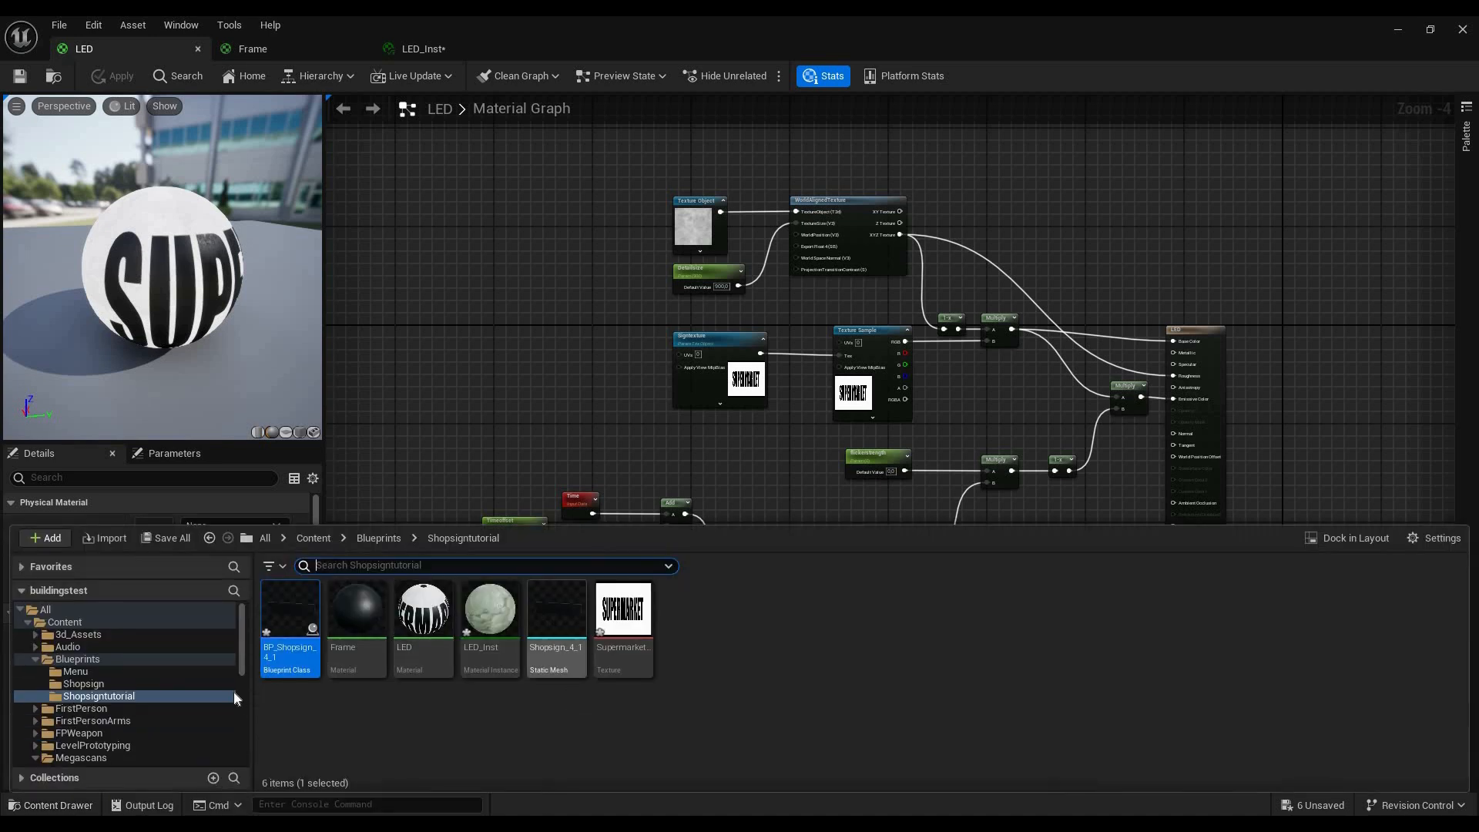
pyautogui.doubleClick(291, 624)
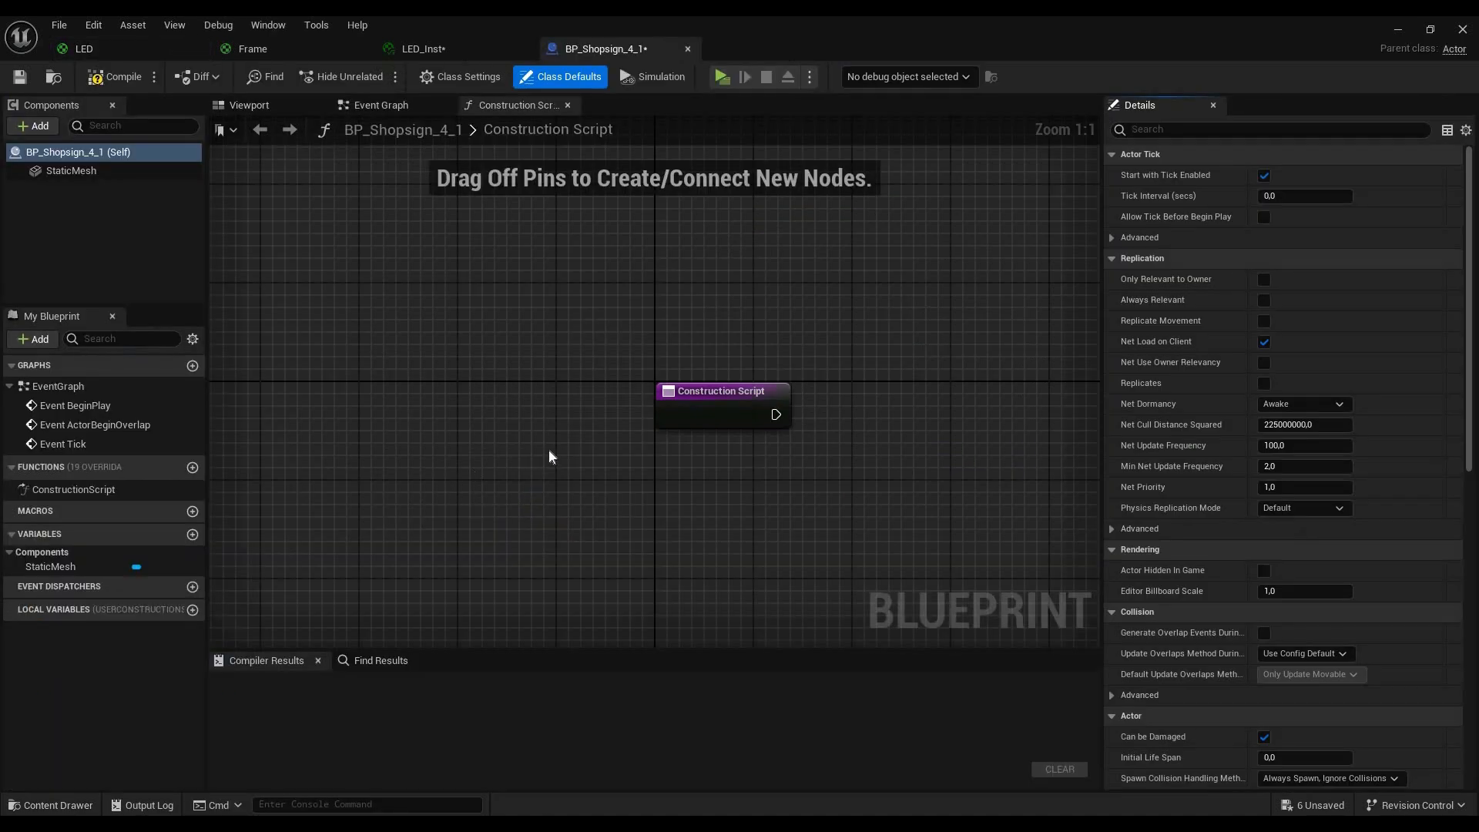
pyautogui.click(287, 109)
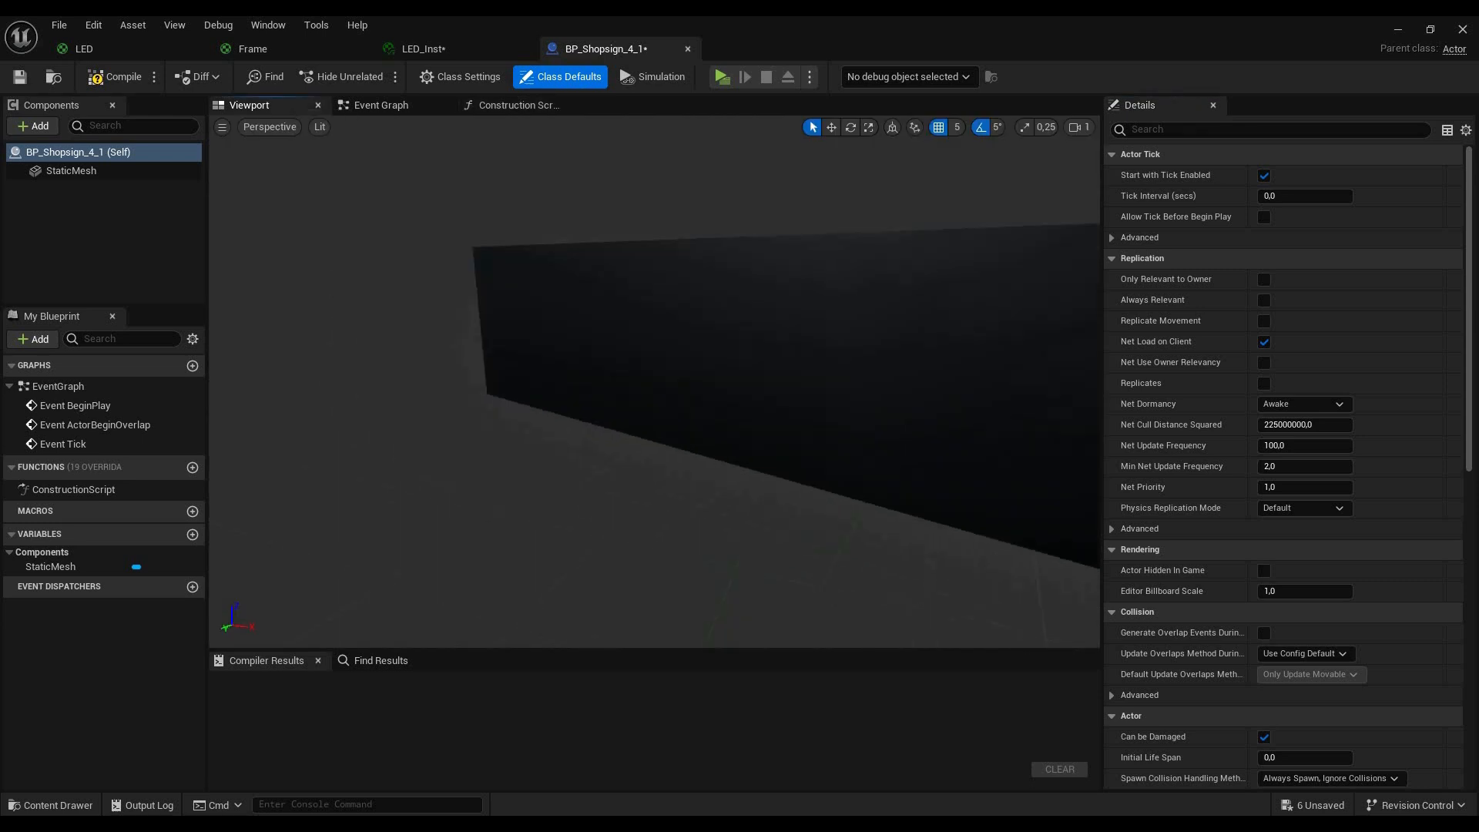
pyautogui.moveTo(654, 385); pyautogui.dragTo(537, 271, button='right')
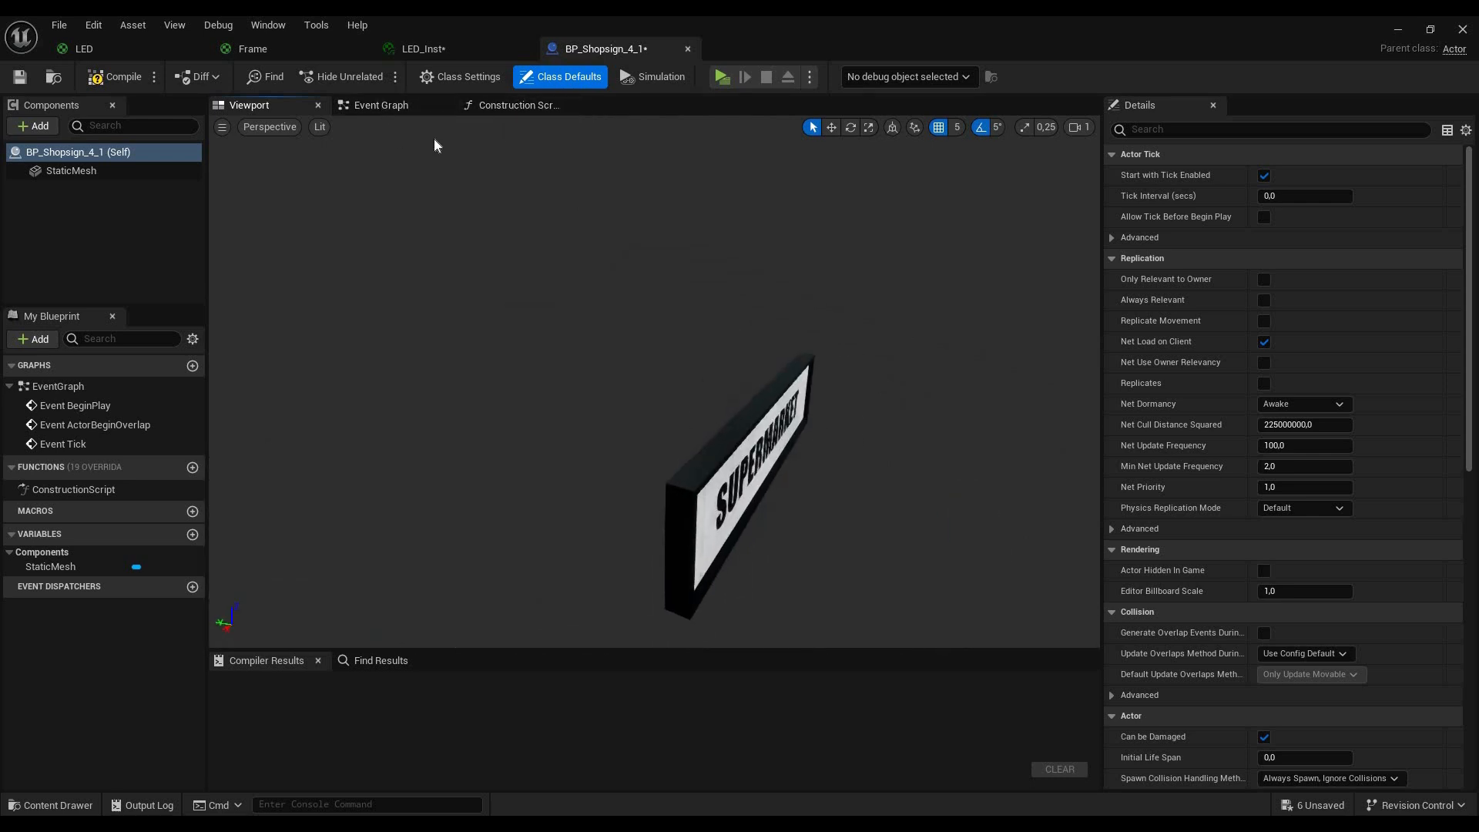
pyautogui.click(390, 109)
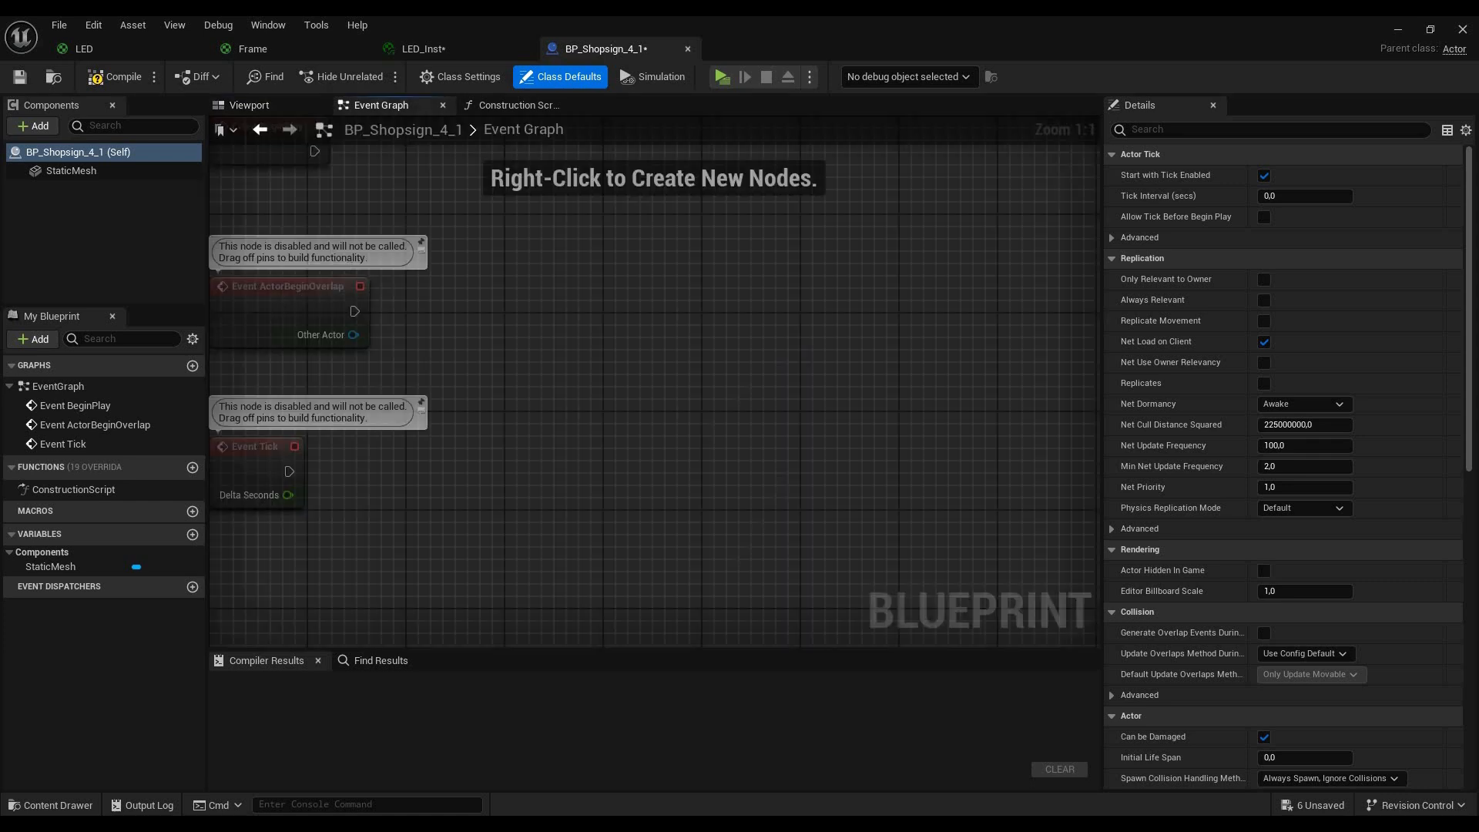
pyautogui.click(510, 105)
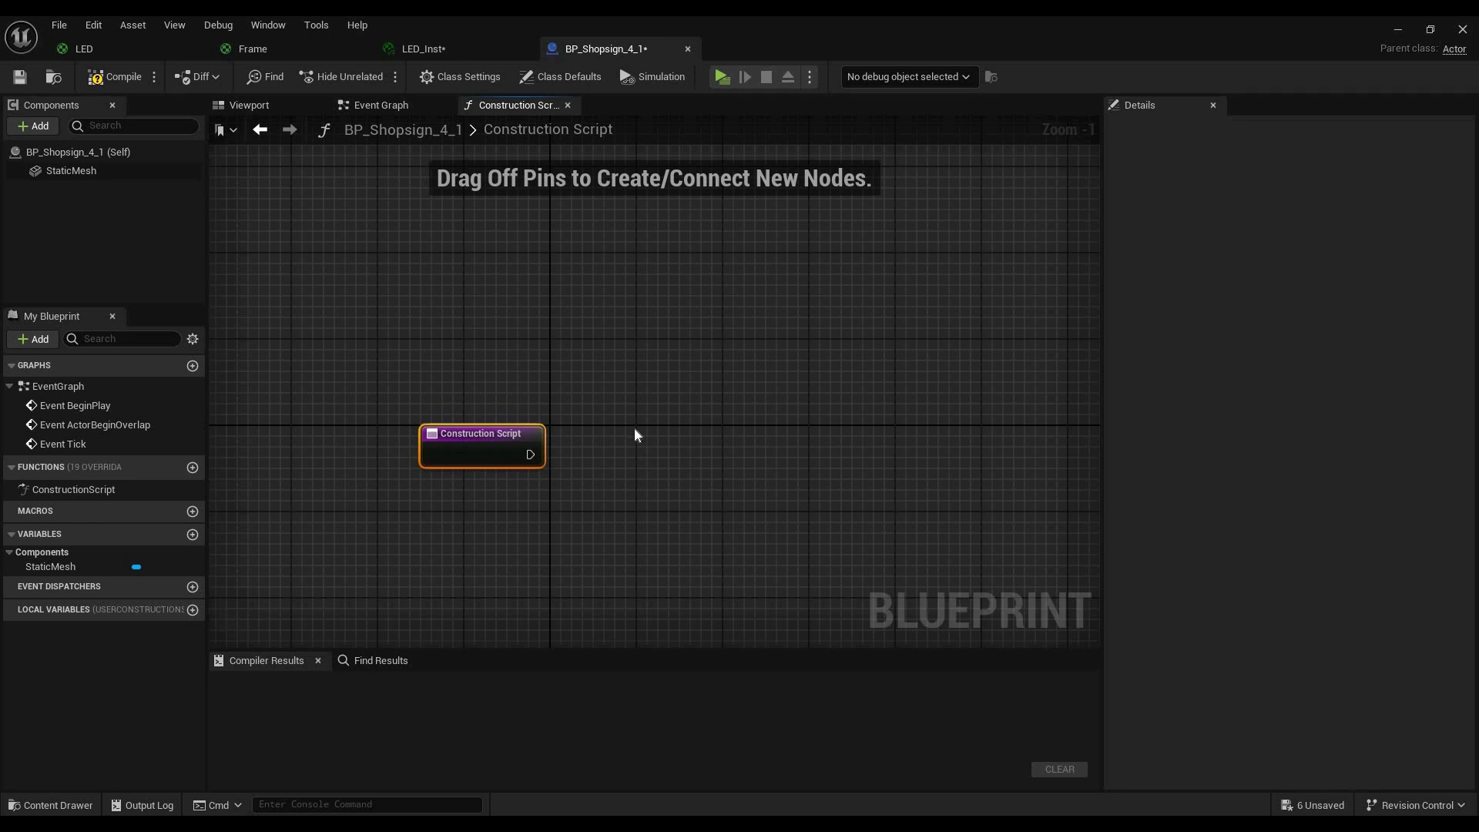
# Add a Create Dynamic Material Instance node targeting StaticMesh and connect it to the Construction Script's execution output
pyautogui.rightClick(634, 428)
pyautogui.write('create dyn')
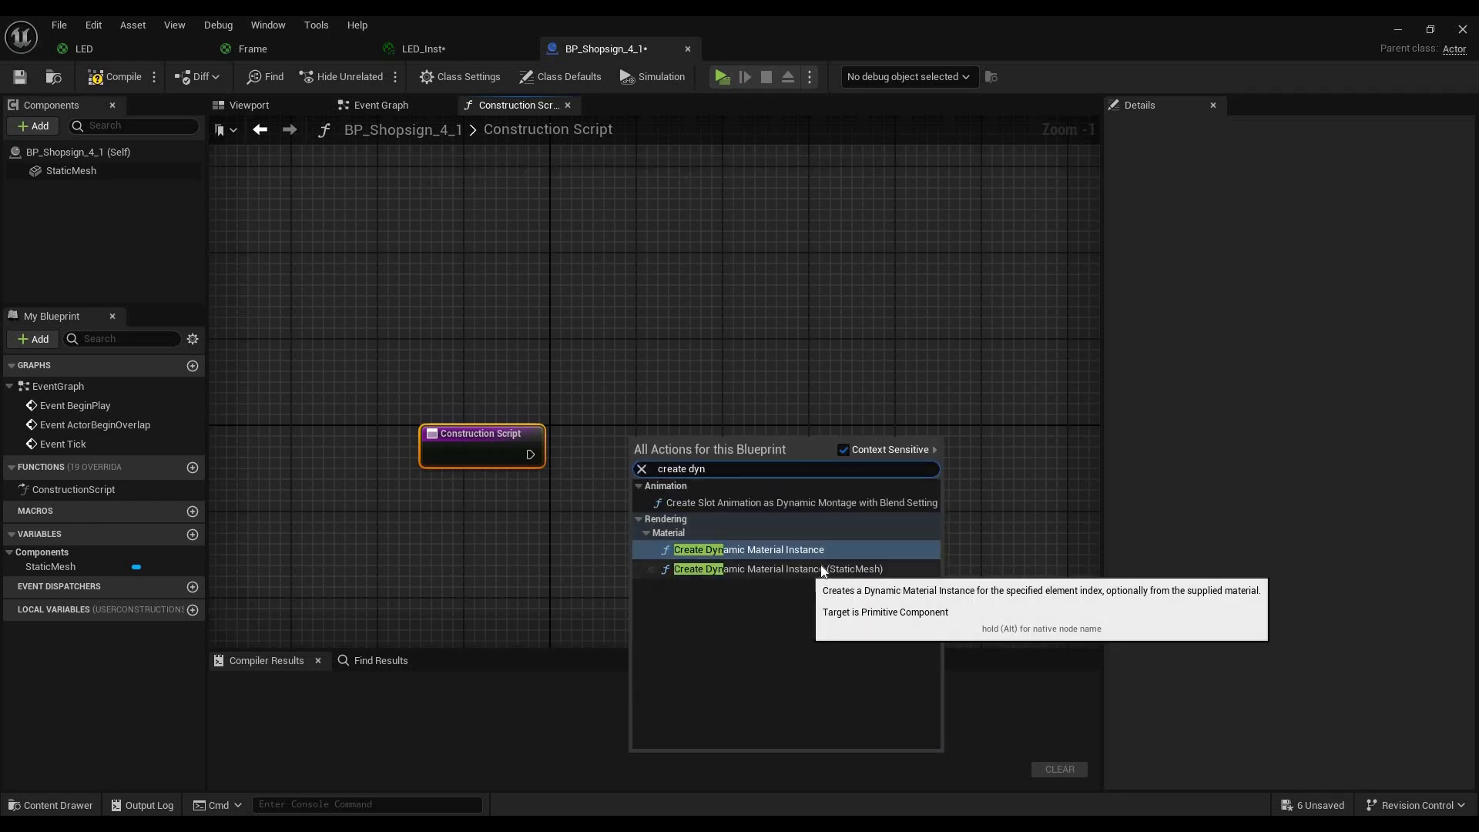
pyautogui.click(703, 569)
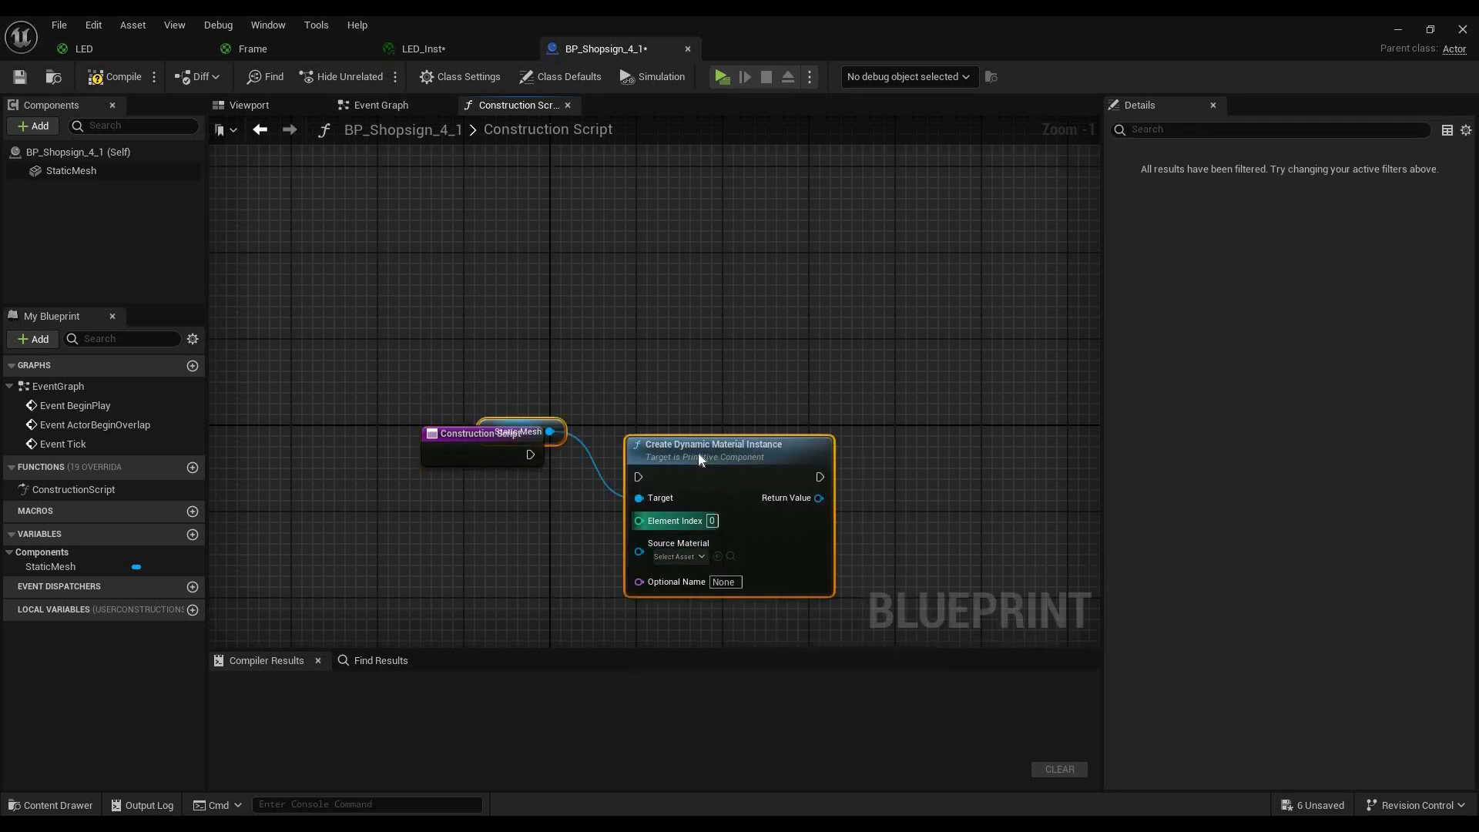
pyautogui.moveTo(701, 456); pyautogui.dragTo(710, 465)
pyautogui.click(613, 349)
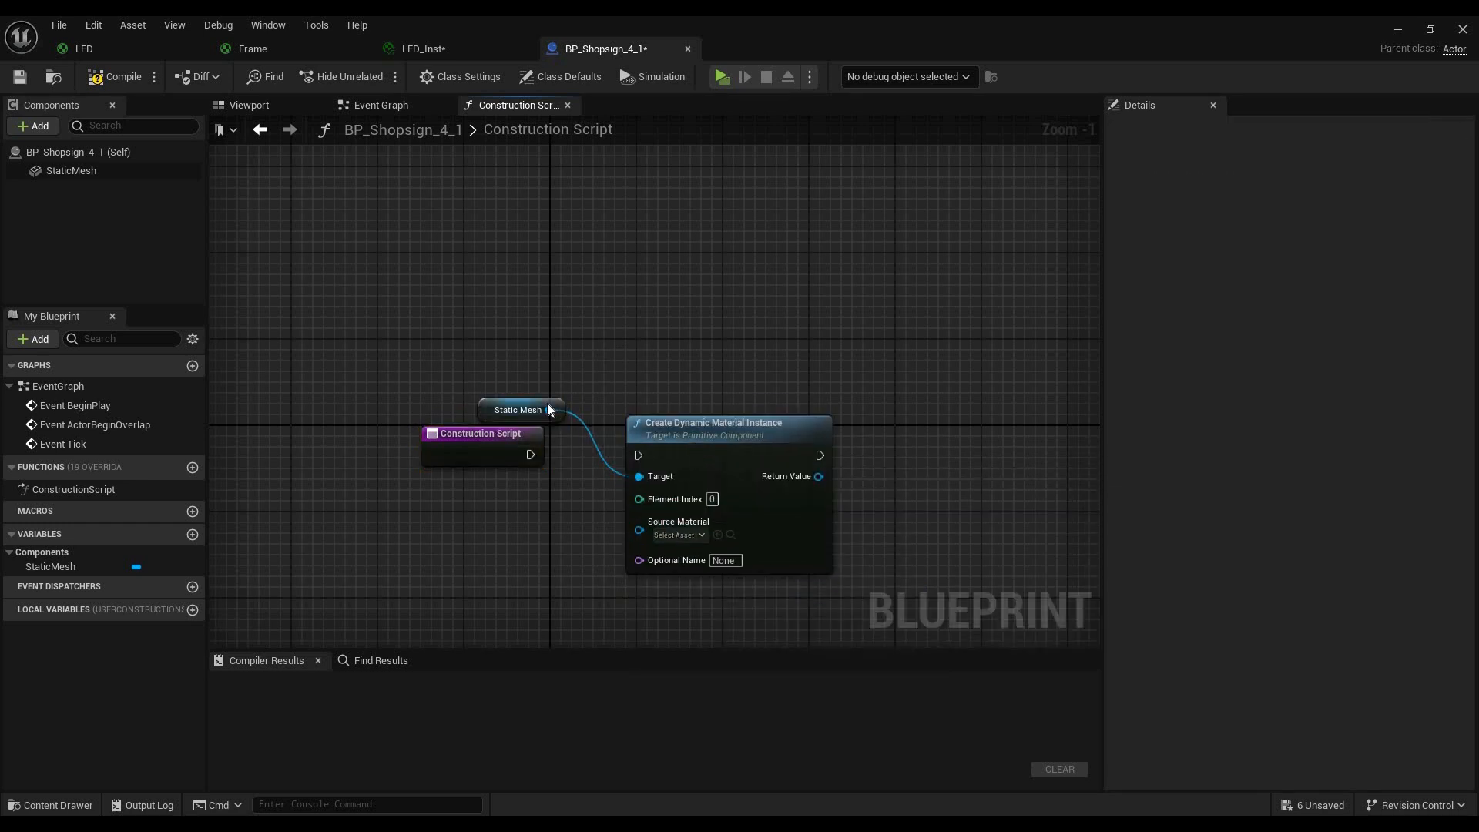
pyautogui.moveTo(587, 417); pyautogui.dragTo(675, 437)
pyautogui.moveTo(472, 481); pyautogui.dragTo(494, 481)
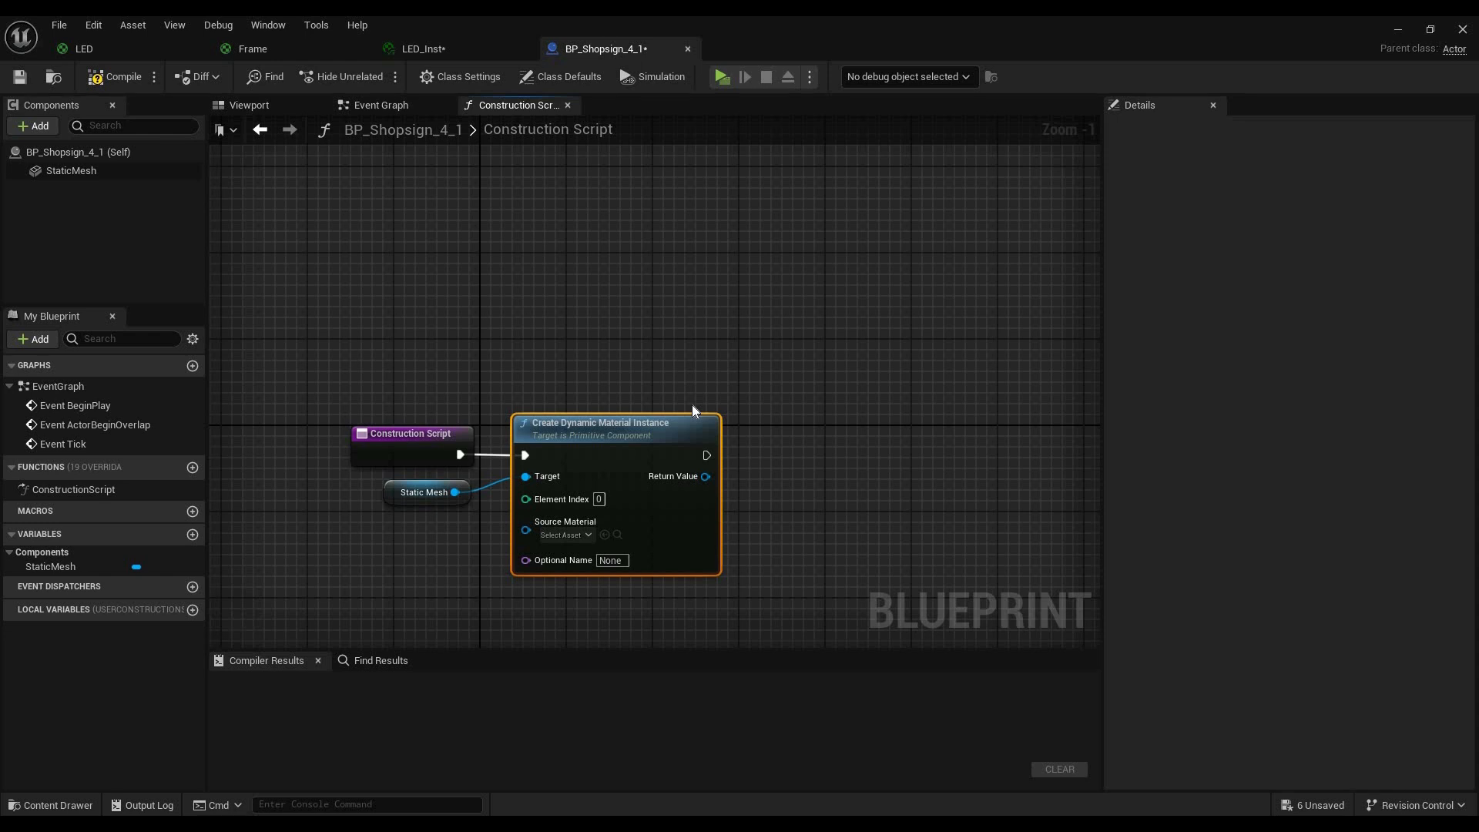
# Add a Set Material node targeting StaticMesh, executed after Create Dynamic Material Instance, and tidy its mesh reference node
pyautogui.moveTo(707, 455); pyautogui.dragTo(763, 445)
pyautogui.moveTo(643, 424); pyautogui.dragTo(835, 455)
pyautogui.write('set mat')
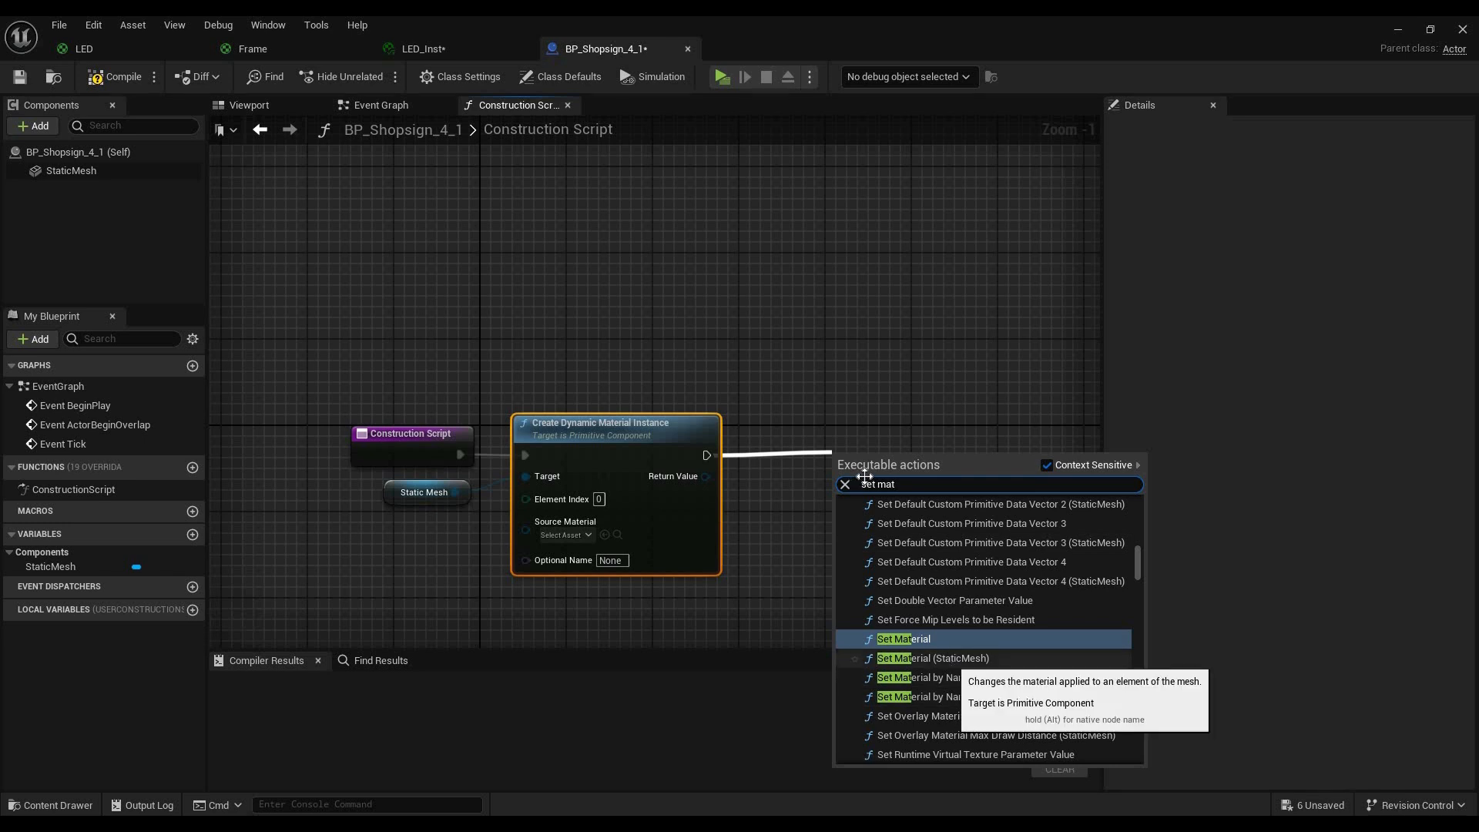
pyautogui.click(905, 639)
pyautogui.moveTo(879, 466); pyautogui.dragTo(880, 429)
pyautogui.click(771, 374)
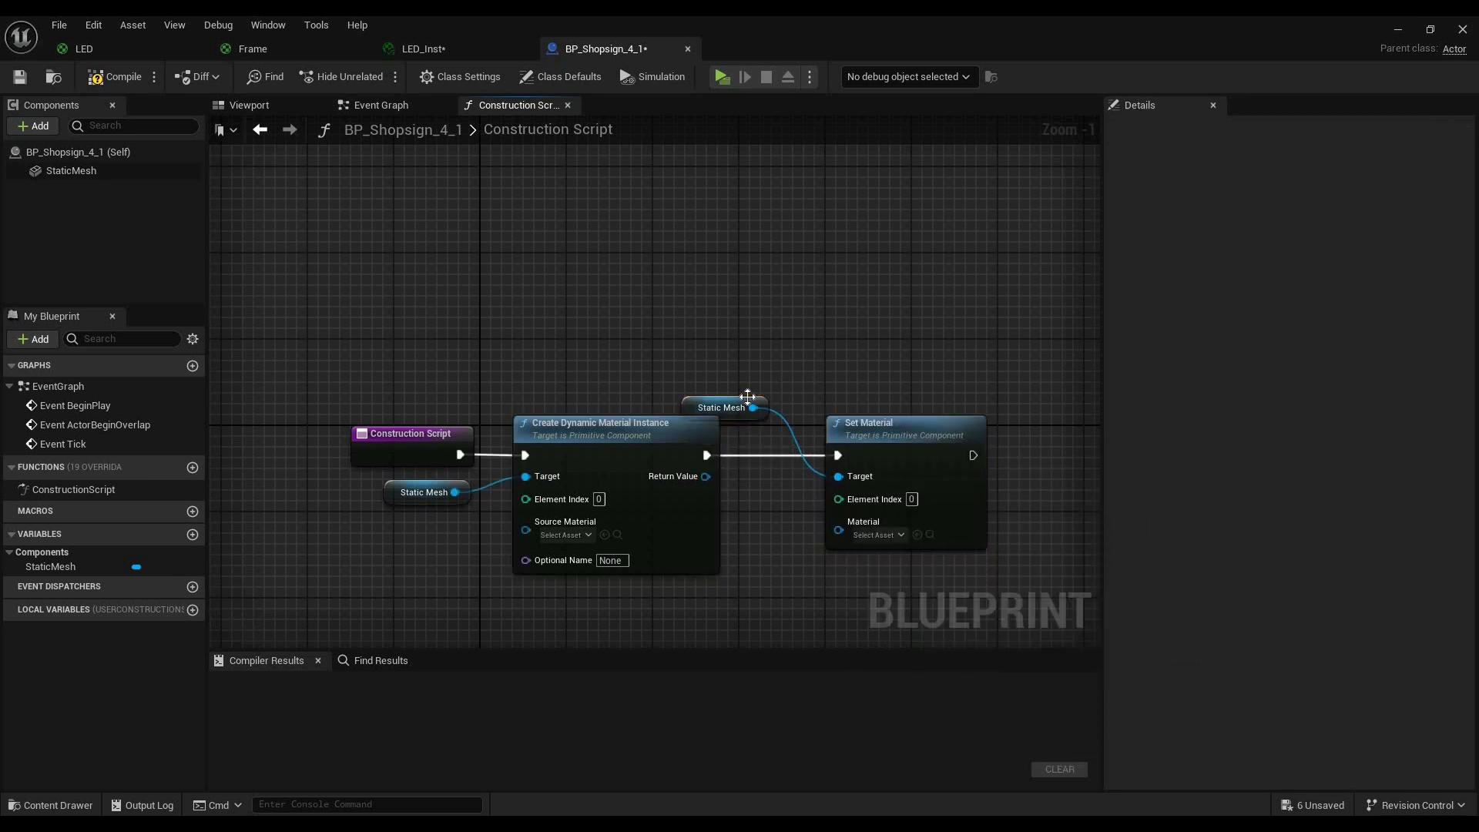
pyautogui.moveTo(746, 399); pyautogui.dragTo(761, 428)
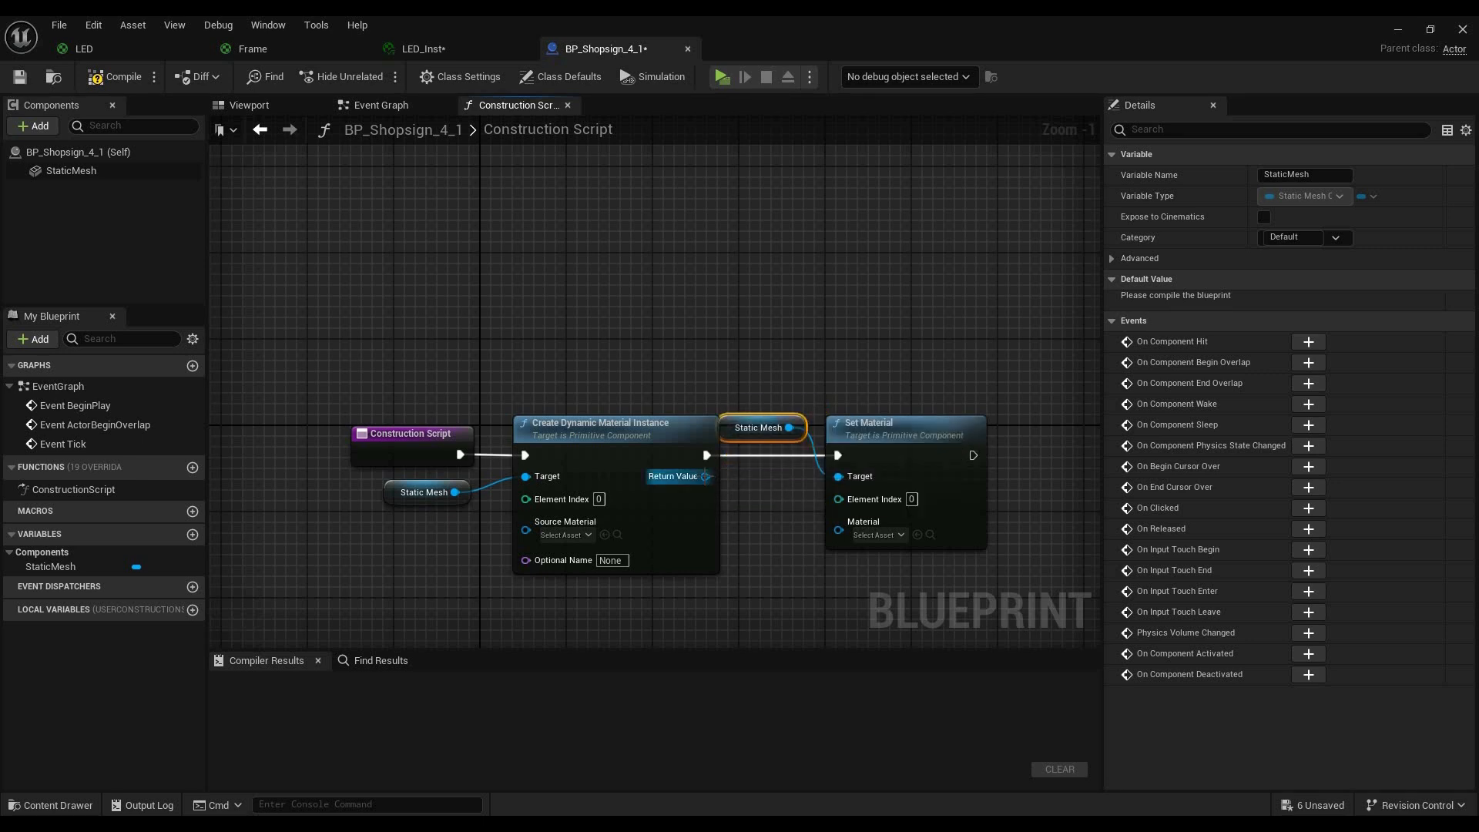
# Connect the dynamic material instance's Return Value to Set Material's Material input, save the blueprint and show the sign model
pyautogui.moveTo(821, 483); pyautogui.dragTo(841, 530)
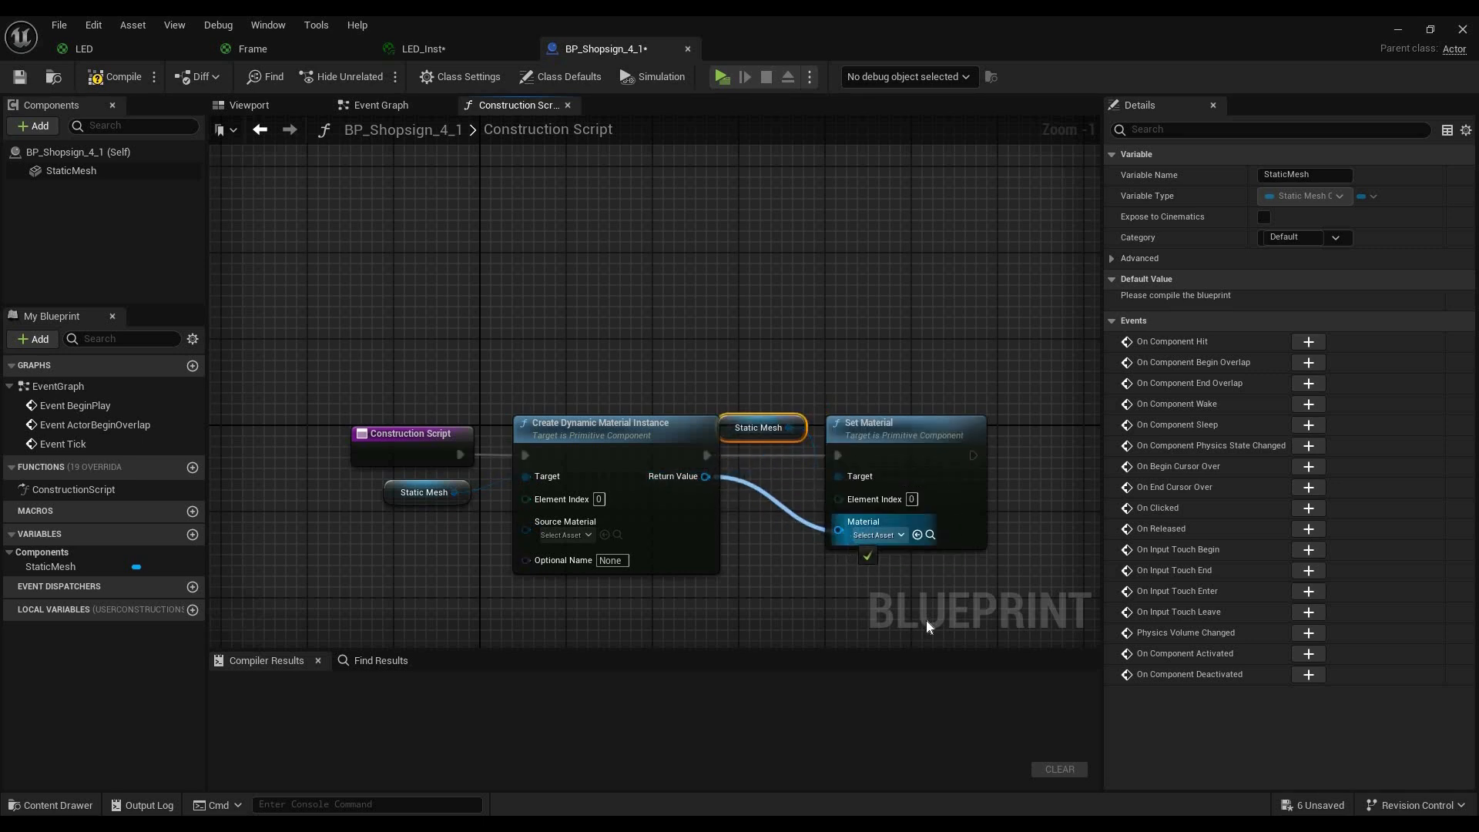
pyautogui.moveTo(949, 571); pyautogui.dragTo(895, 576, button='right')
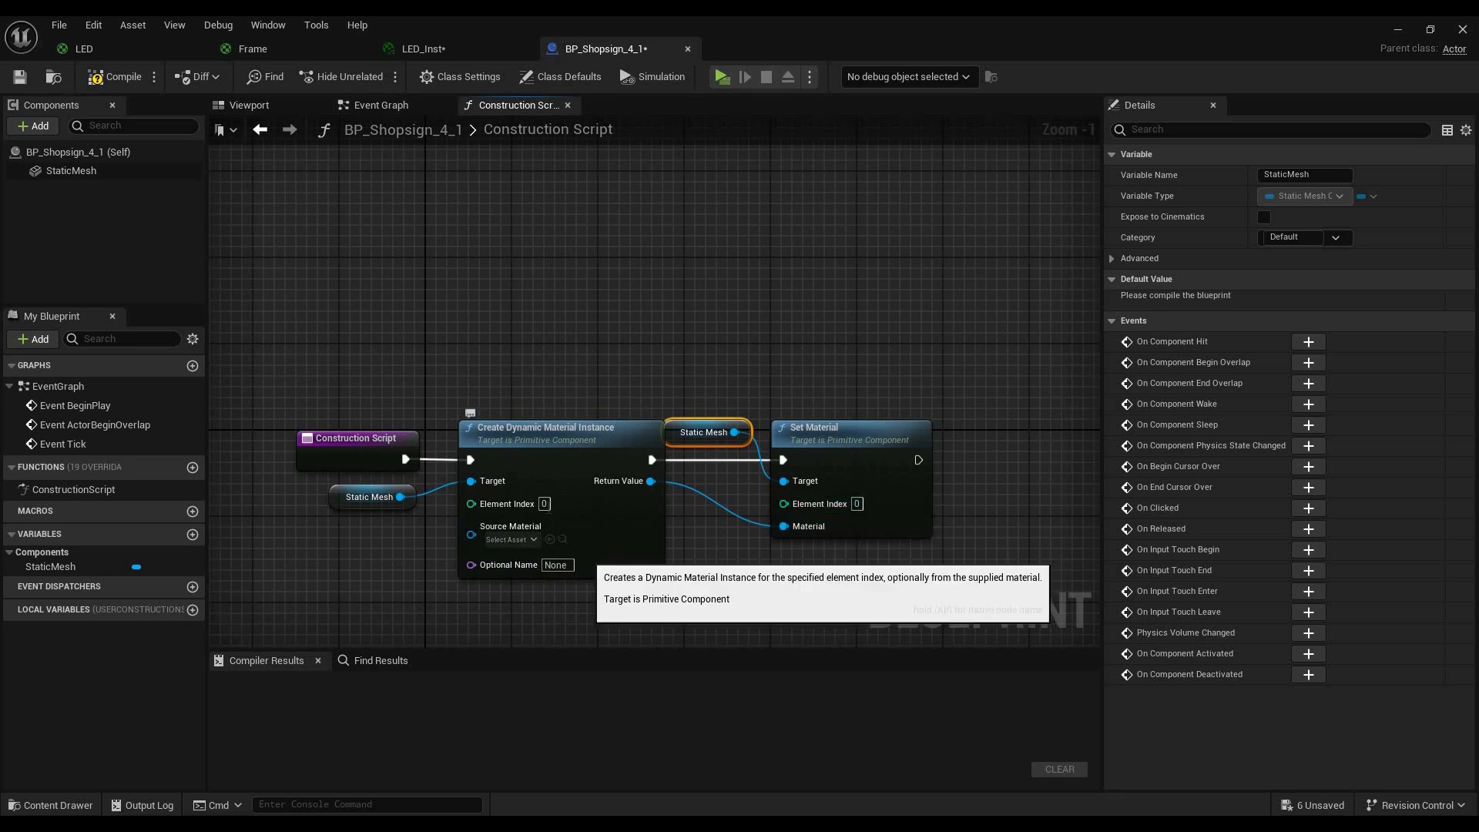
pyautogui.hotkey('ctrl', 's')
pyautogui.click(259, 104)
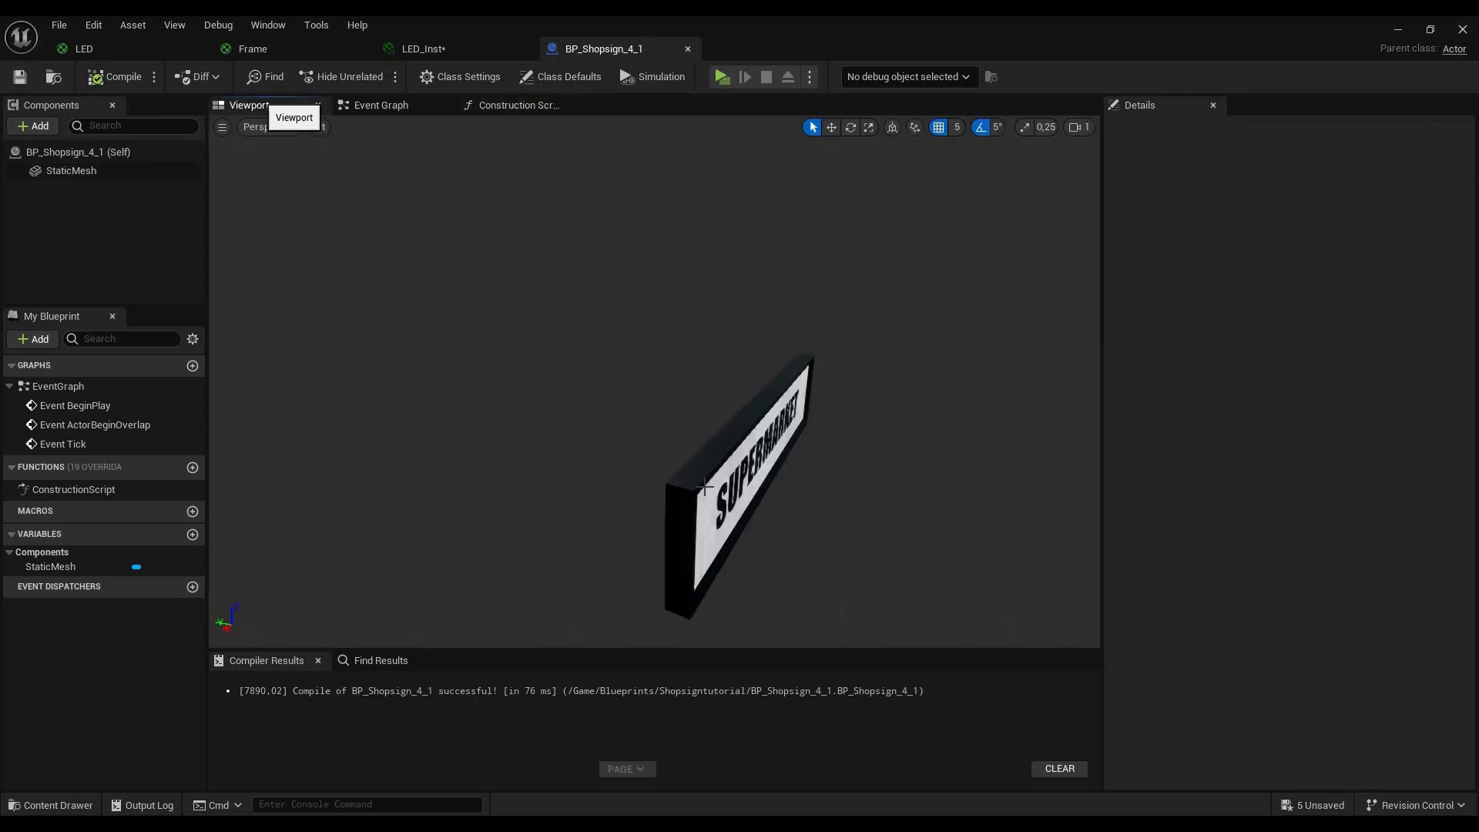
# Check the sign mesh's material slots, and set Element Index to 1 on both the Create Dynamic Material Instance and Set Material nodes
pyautogui.click(703, 489)
pyautogui.press('d')
pyautogui.moveTo(703, 489)
pyautogui.mouseDown(button='right')
pyautogui.moveTo(616, 489)
pyautogui.moveTo(678, 490)
pyautogui.mouseUp(button='right')
pyautogui.press('w')
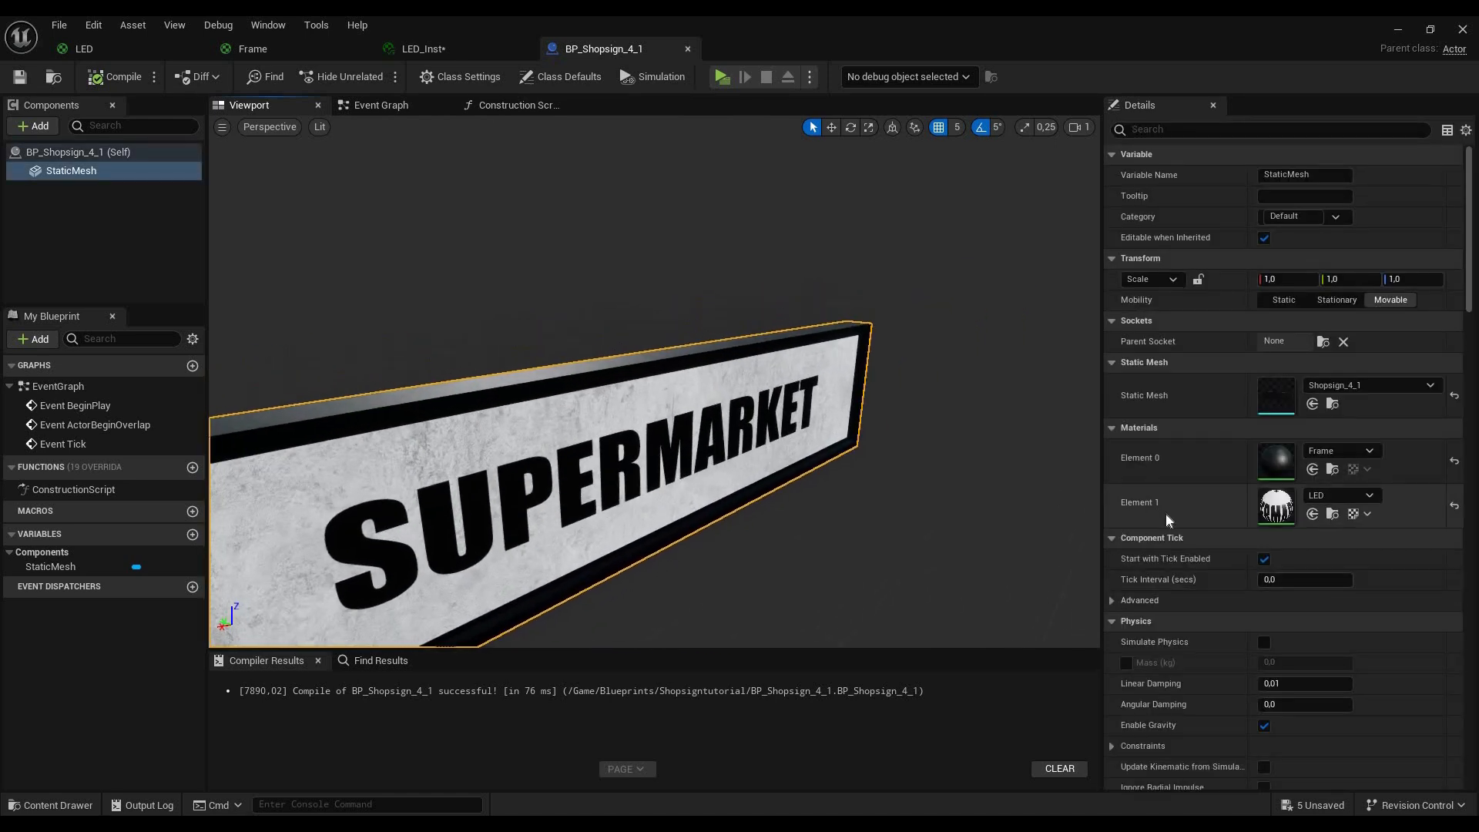
pyautogui.click(512, 105)
pyautogui.write('1')
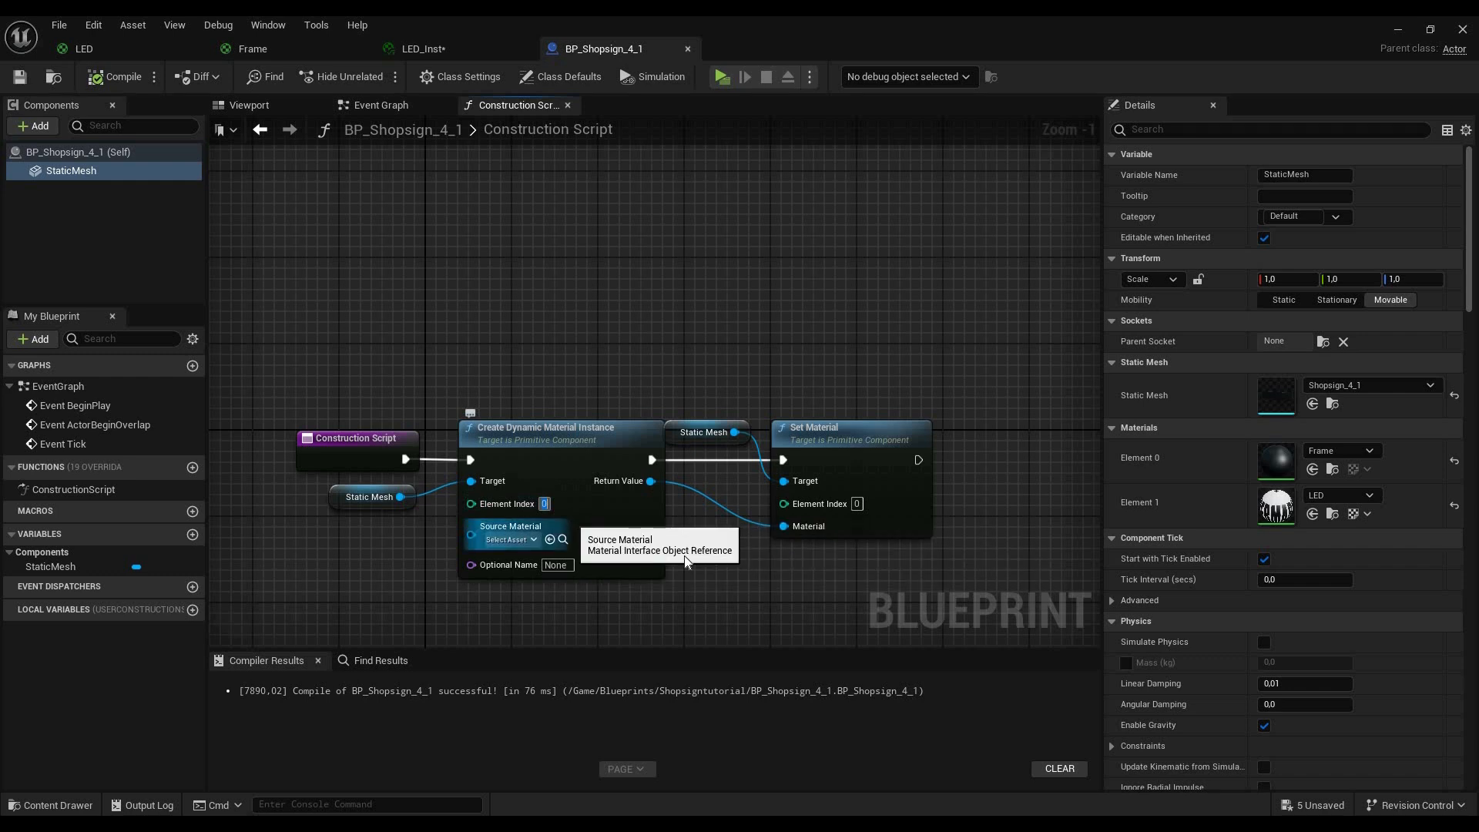
pyautogui.click(857, 504)
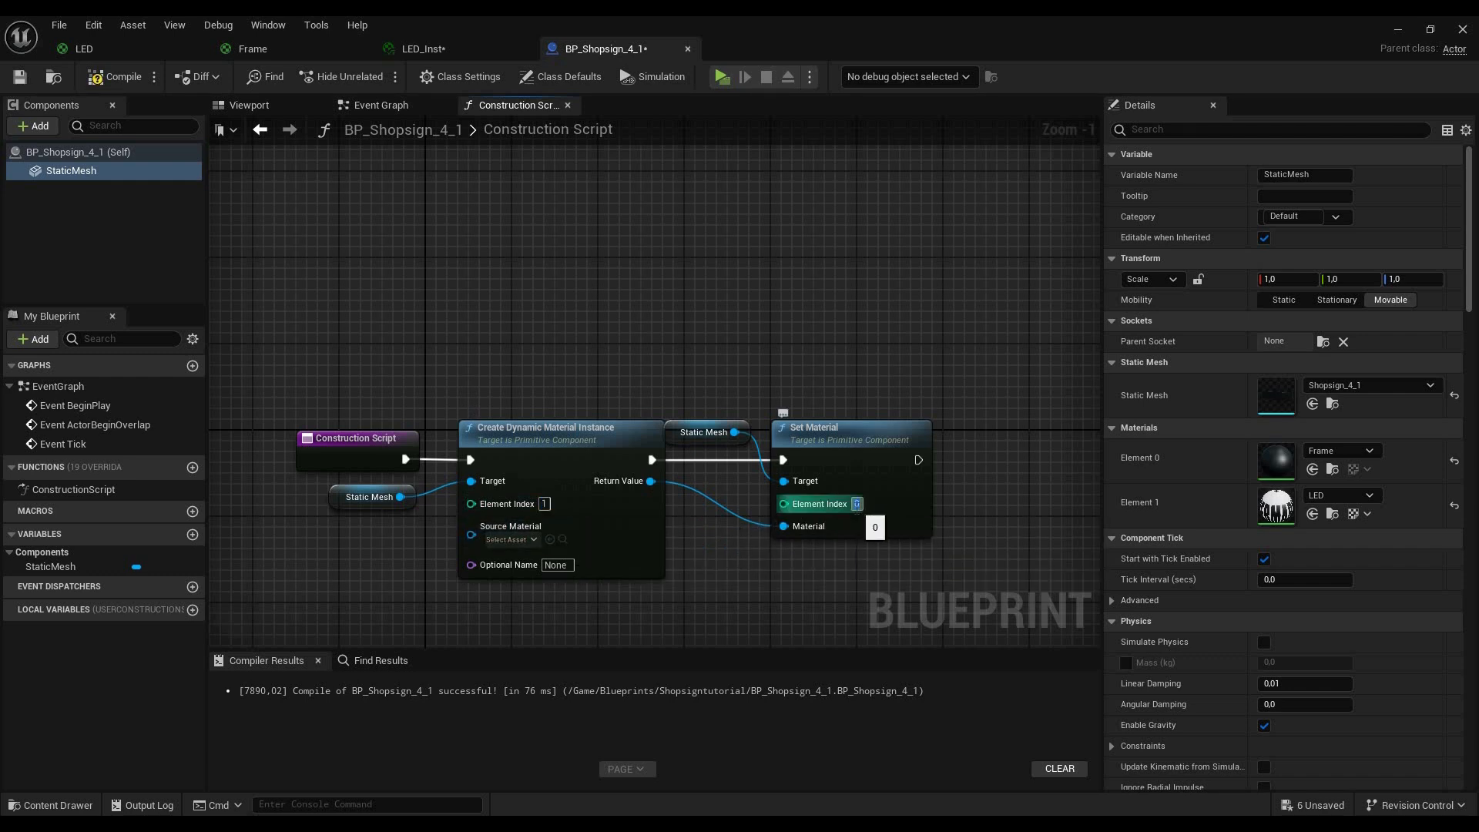
pyautogui.write('1')
# Add a Set Texture Parameter Value node beside the Set Material node in the Construction Script
pyautogui.rightClick(821, 484)
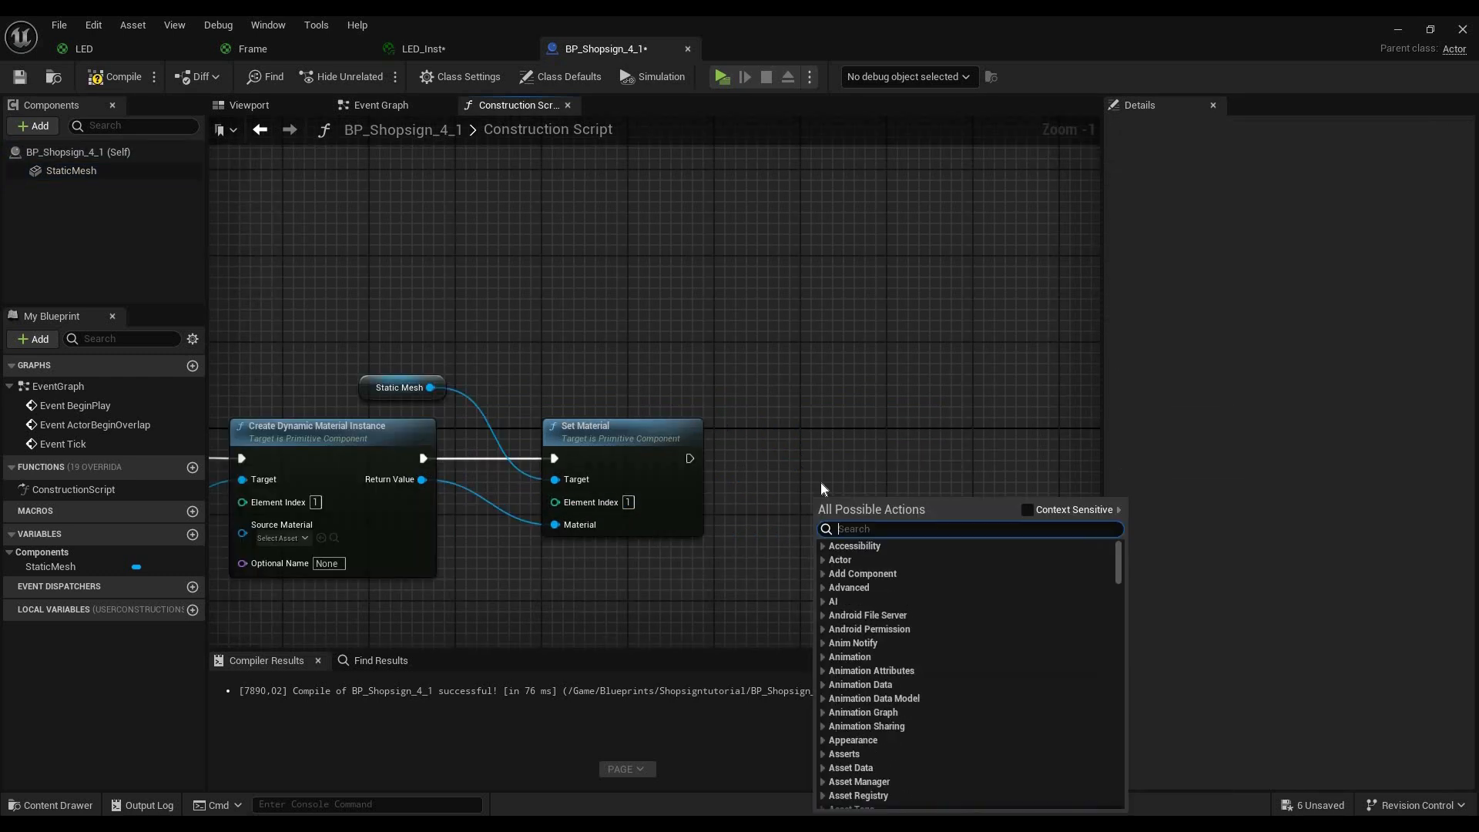
pyautogui.write('textur')
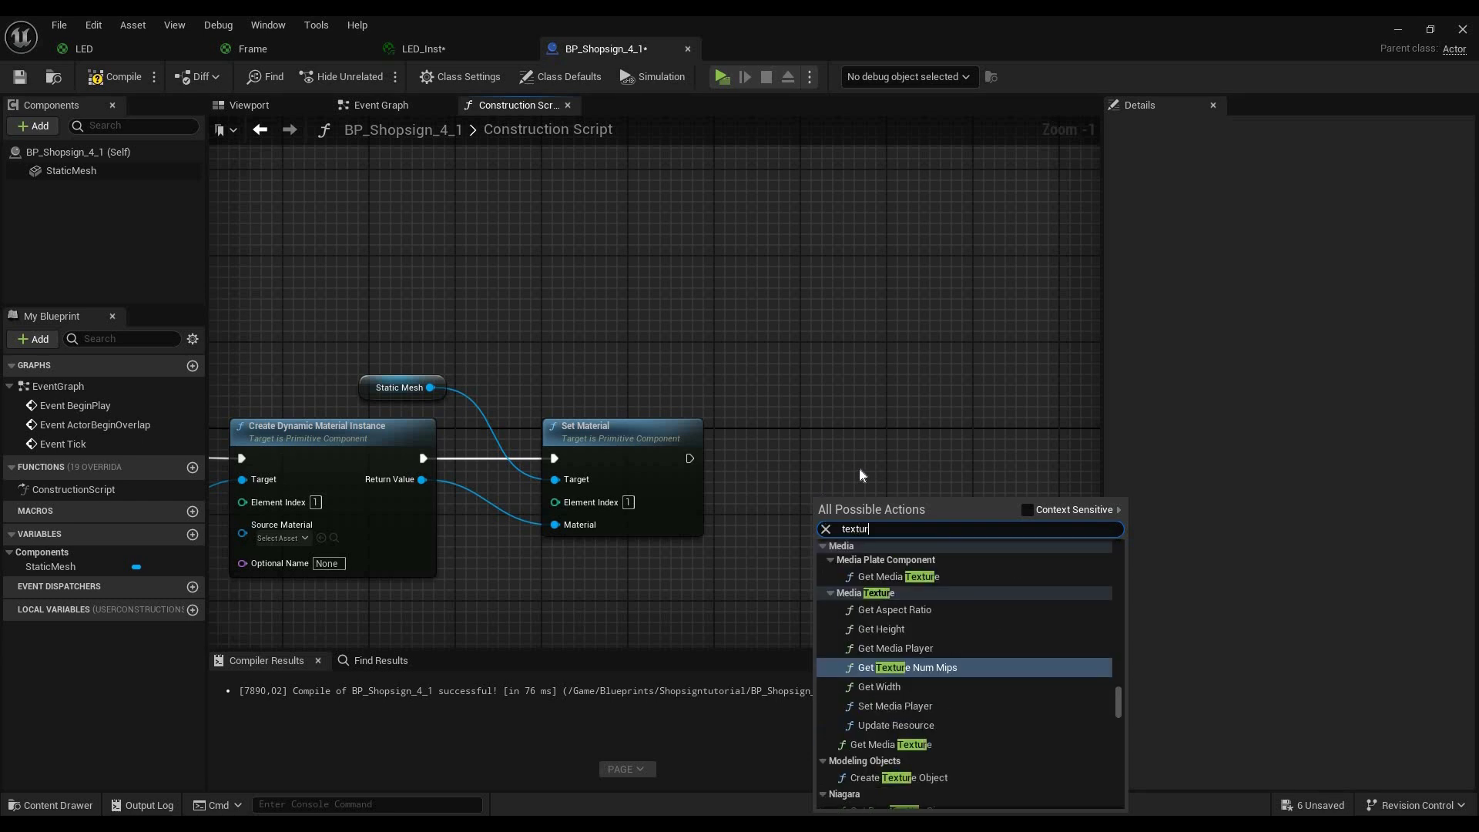
pyautogui.write('e ')
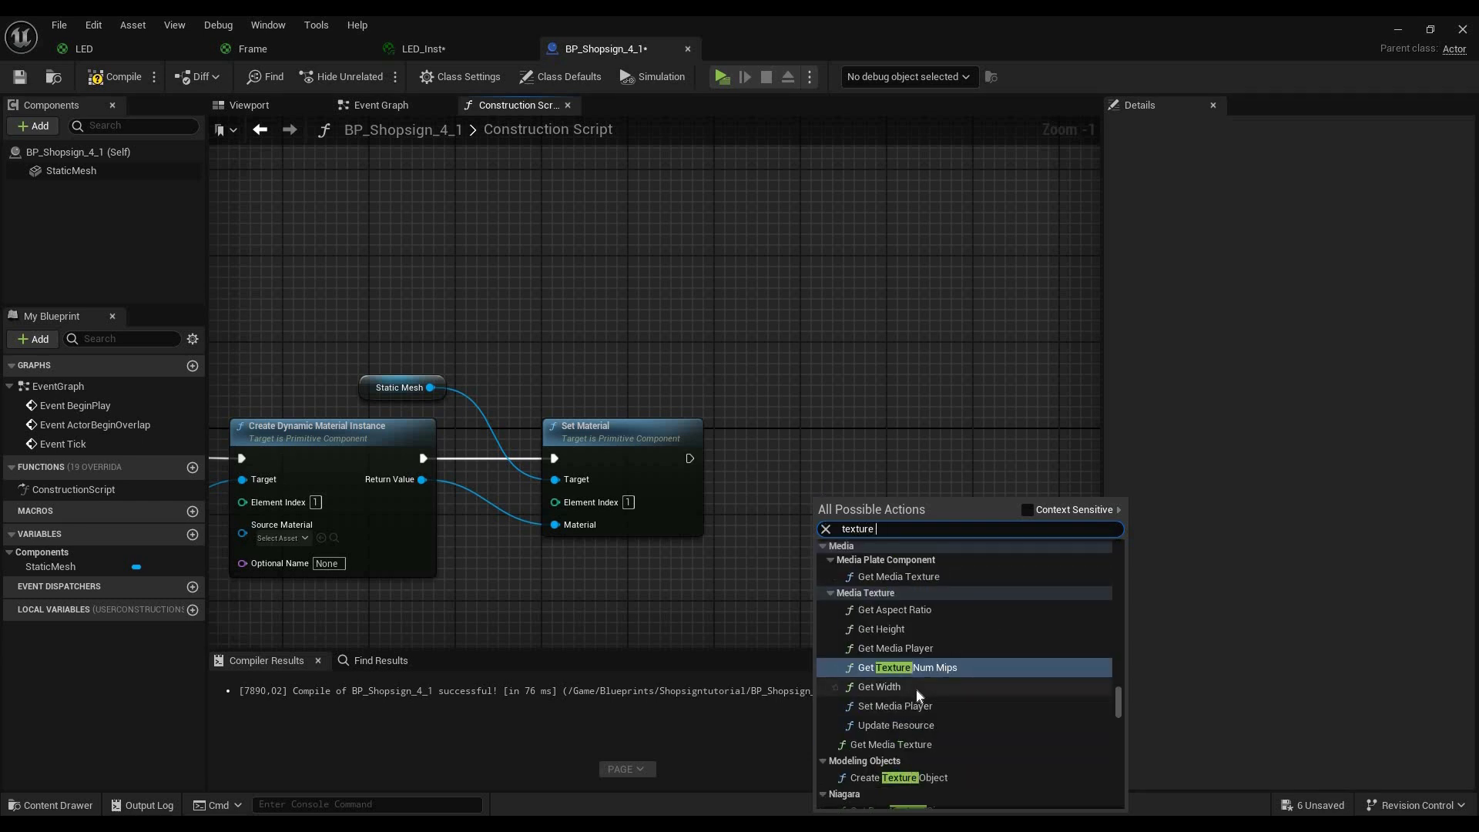
pyautogui.write('para')
pyautogui.scroll(3, 926, 650)
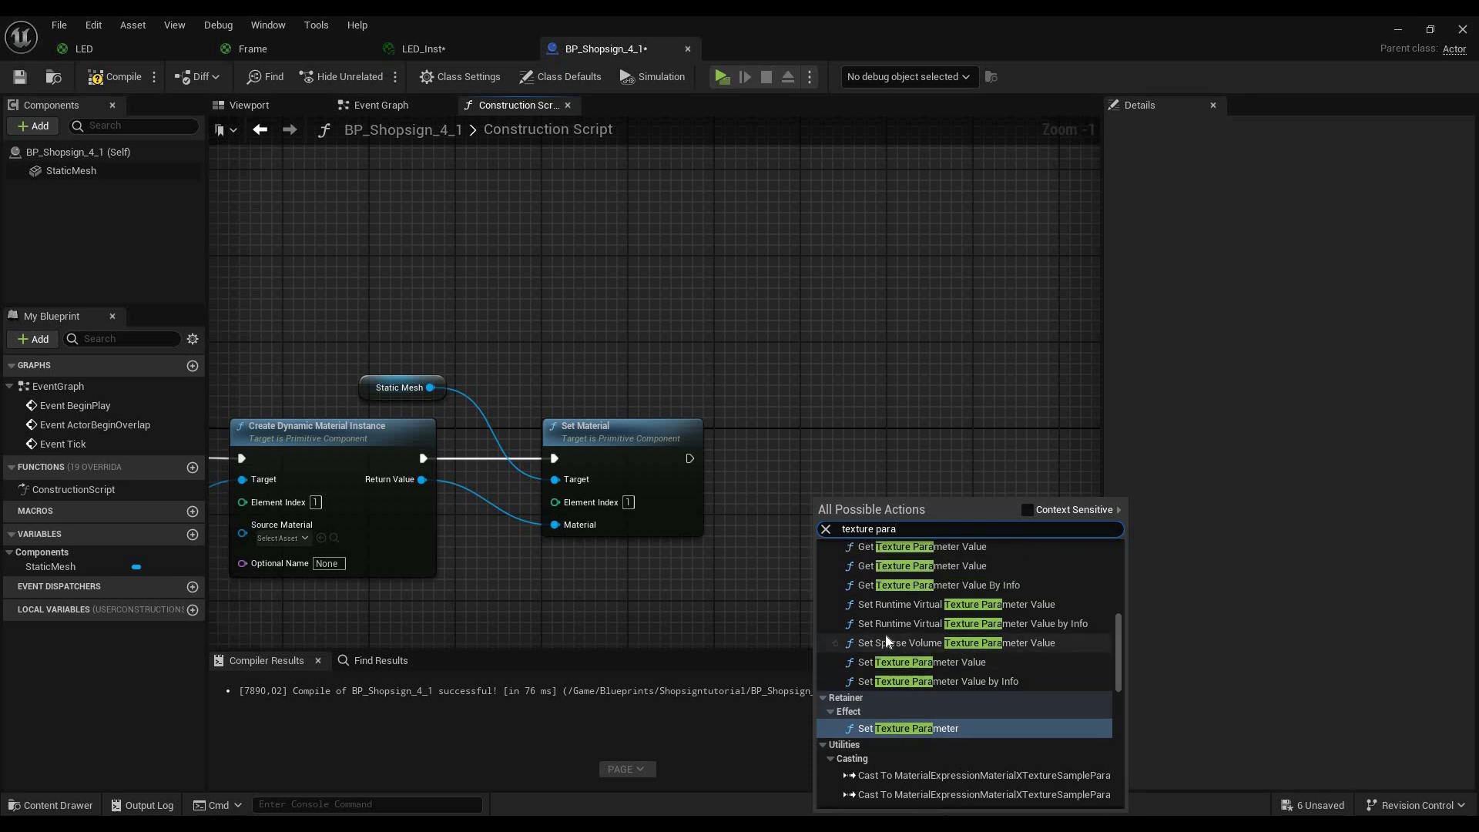
pyautogui.scroll(-2, 924, 678)
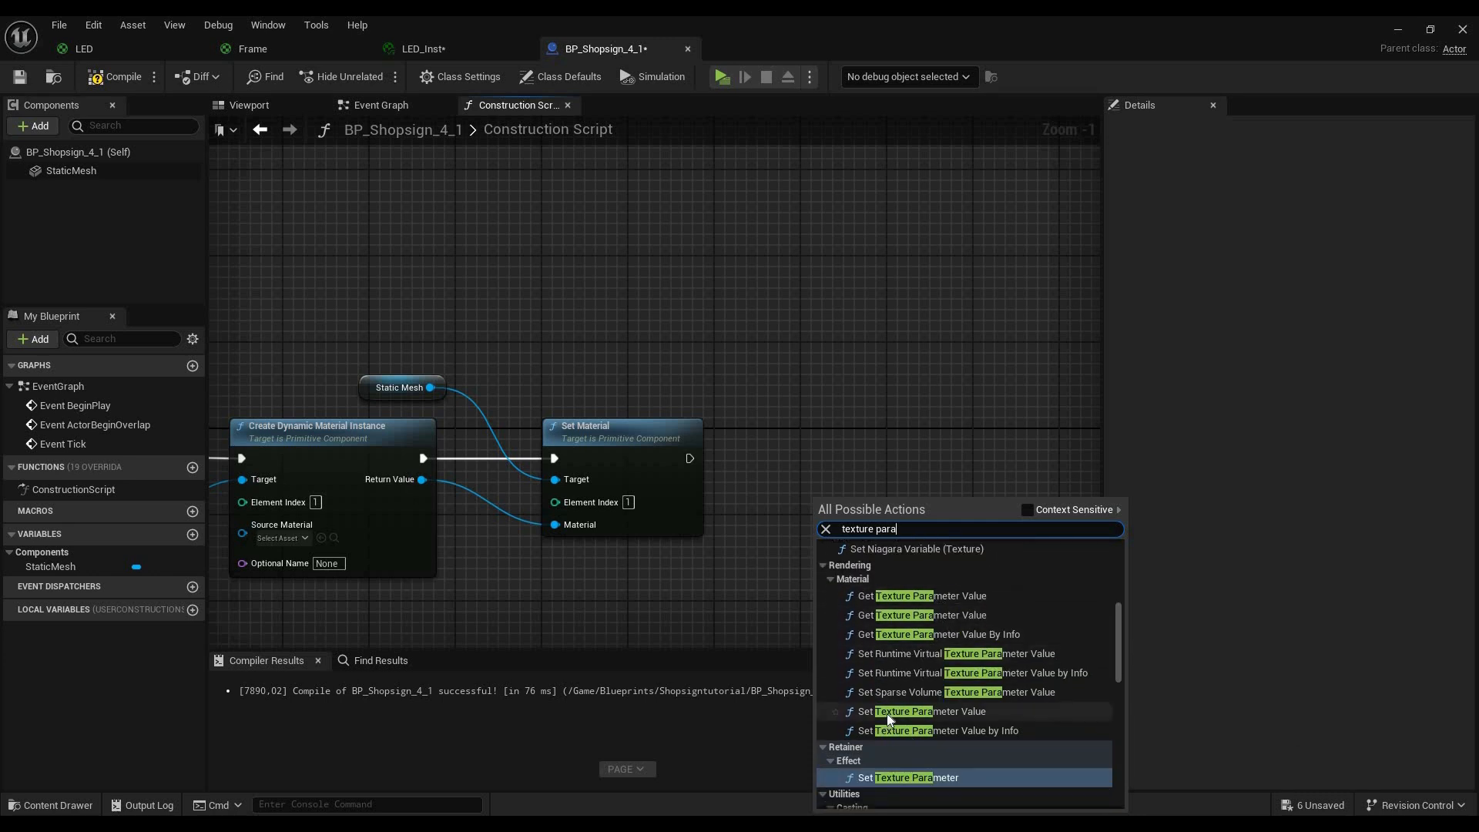
pyautogui.click(972, 714)
# Connect Set Texture Parameter Value's Target to the dynamic material instance's Return Value through a reroute node, and its execution to Set Material
pyautogui.moveTo(840, 568); pyautogui.dragTo(422, 389)
pyautogui.press('r')
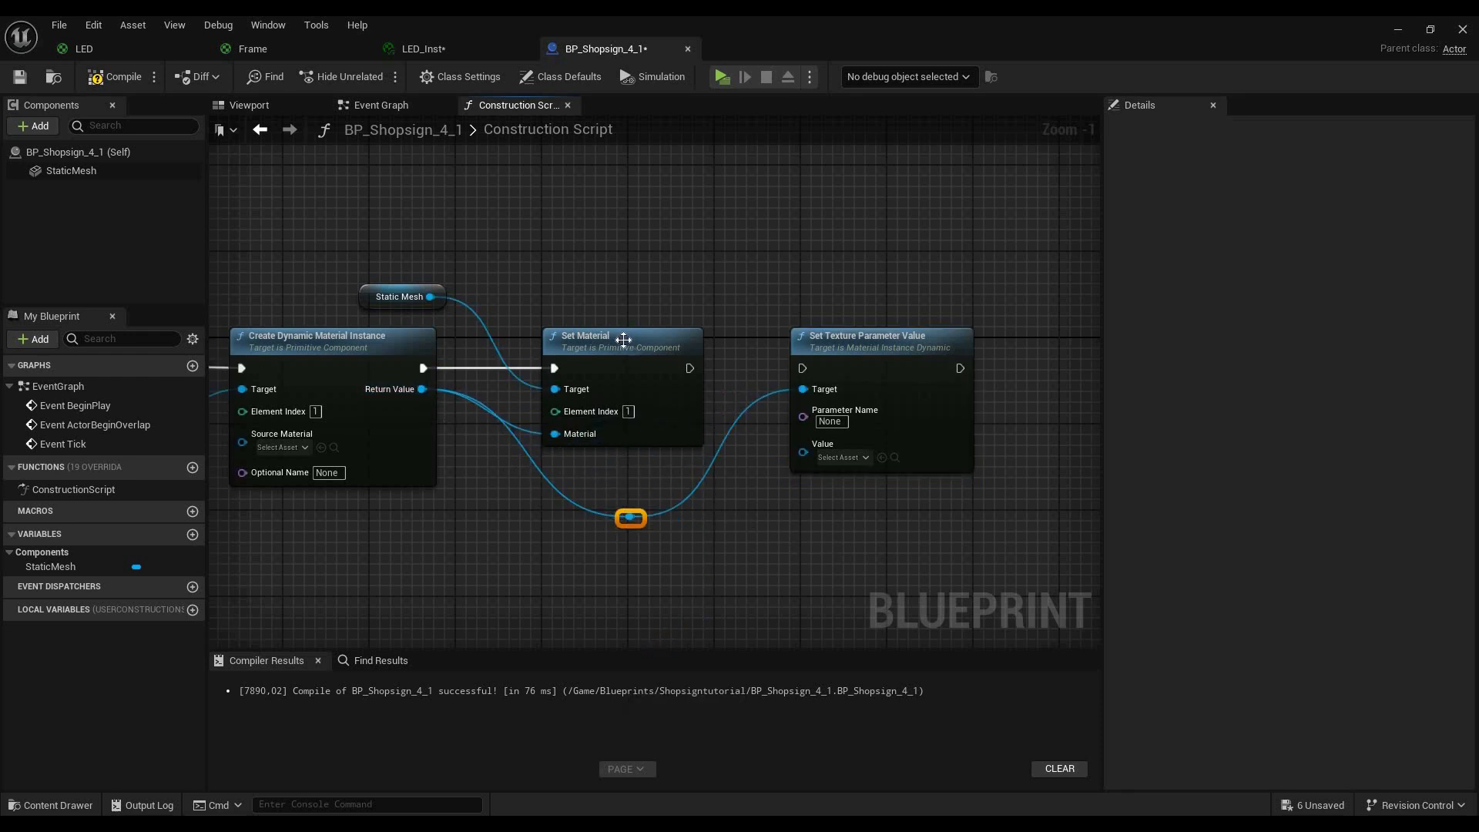
pyautogui.moveTo(690, 368); pyautogui.dragTo(802, 369)
pyautogui.moveTo(630, 502); pyautogui.dragTo(639, 520)
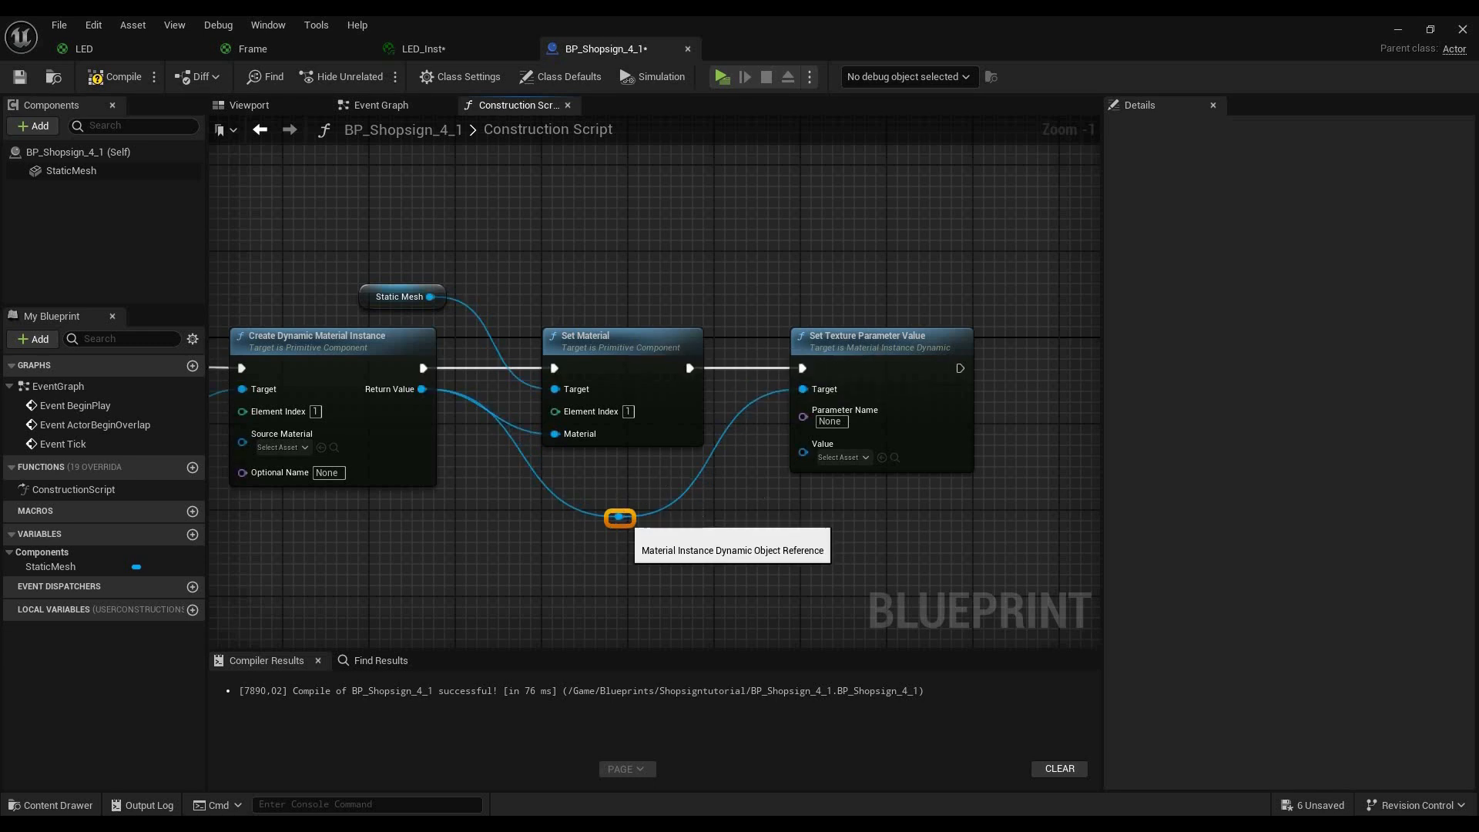
# Copy the sign texture's parameter name from the LED material and set Set Texture Parameter Value's Parameter Name to Signtexture
pyautogui.moveTo(623, 518); pyautogui.dragTo(624, 541, button='right')
pyautogui.click(701, 475)
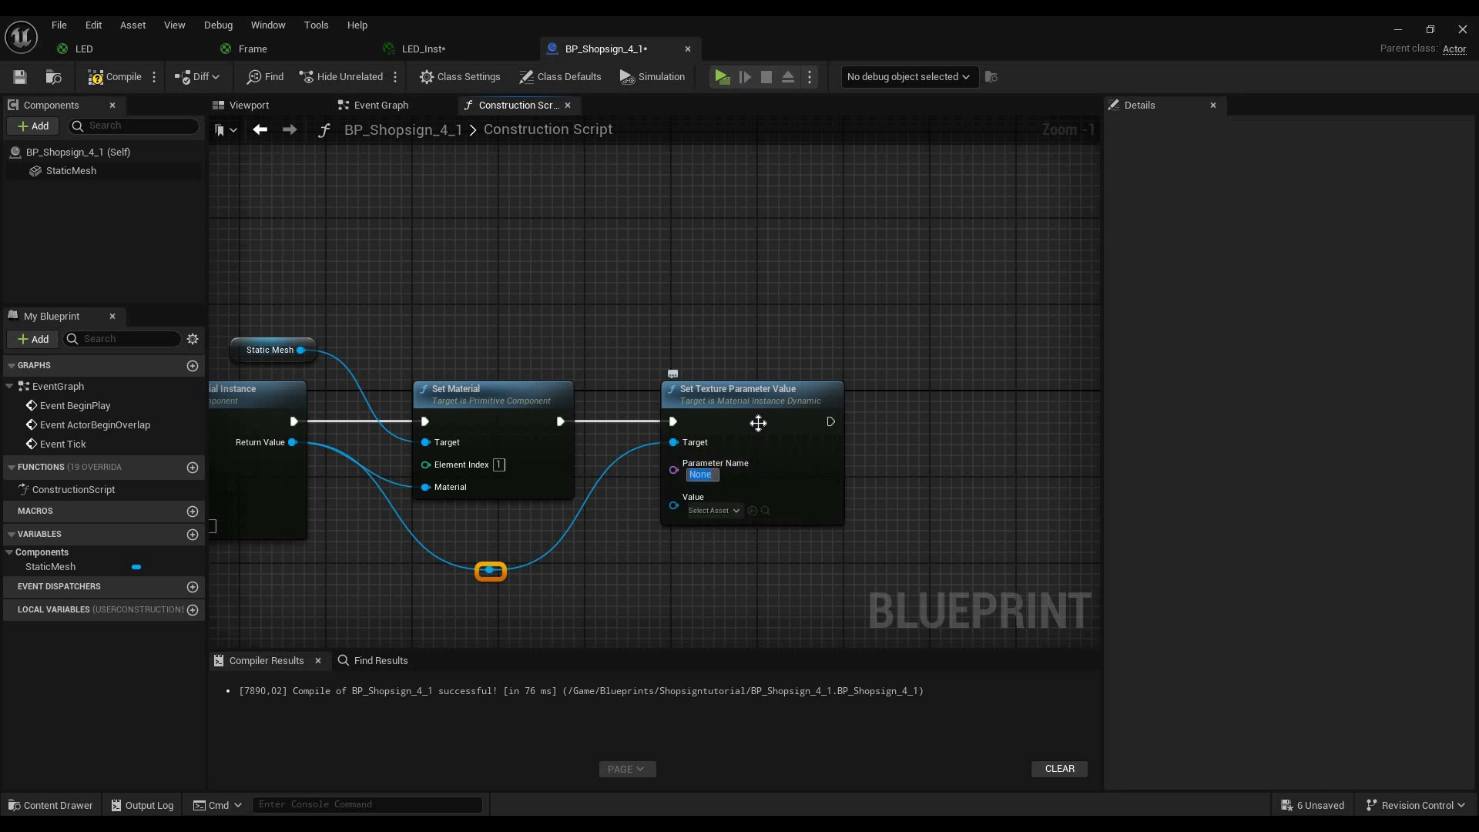
pyautogui.click(707, 333)
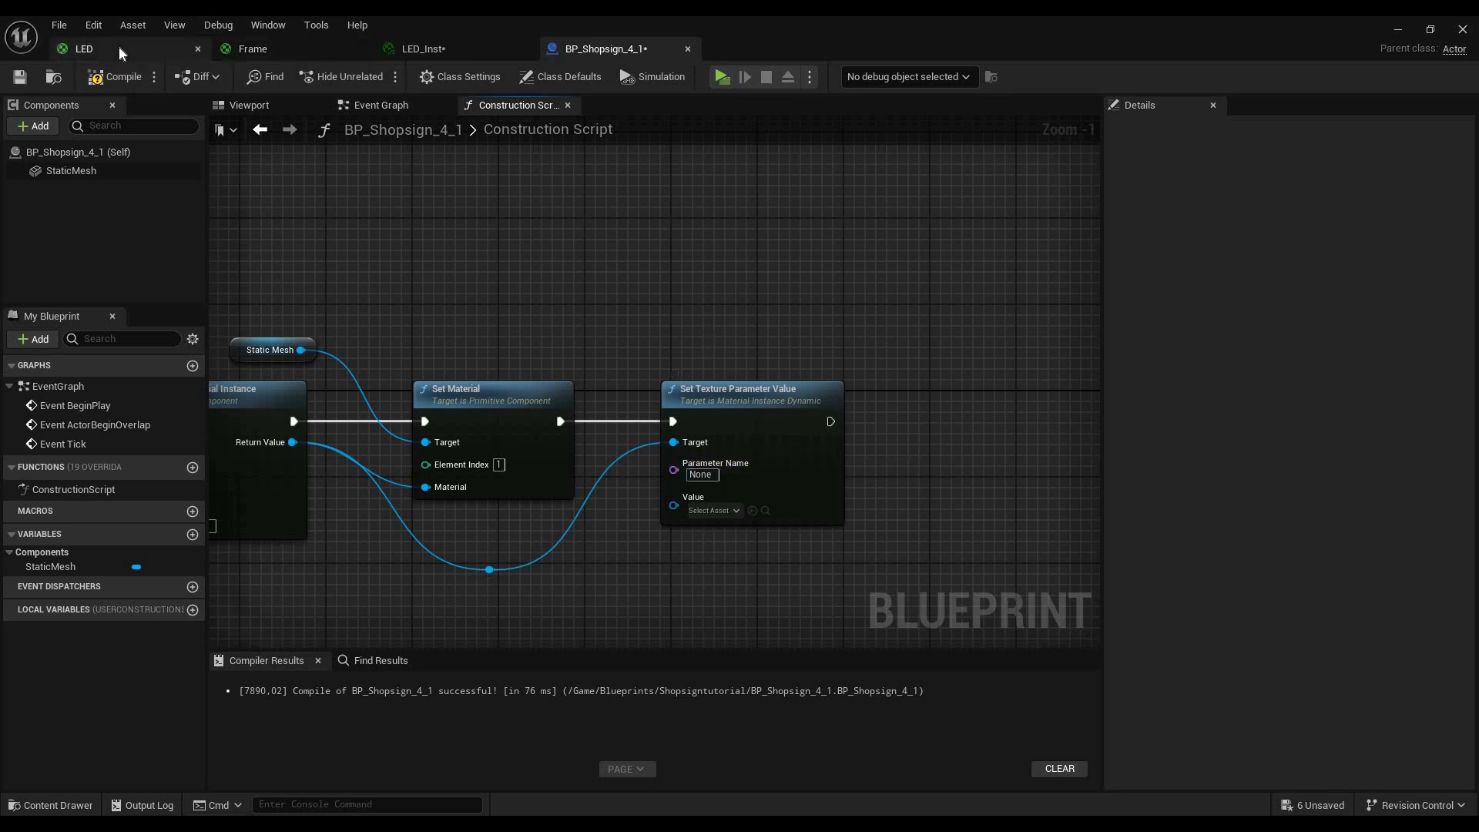
pyautogui.click(119, 46)
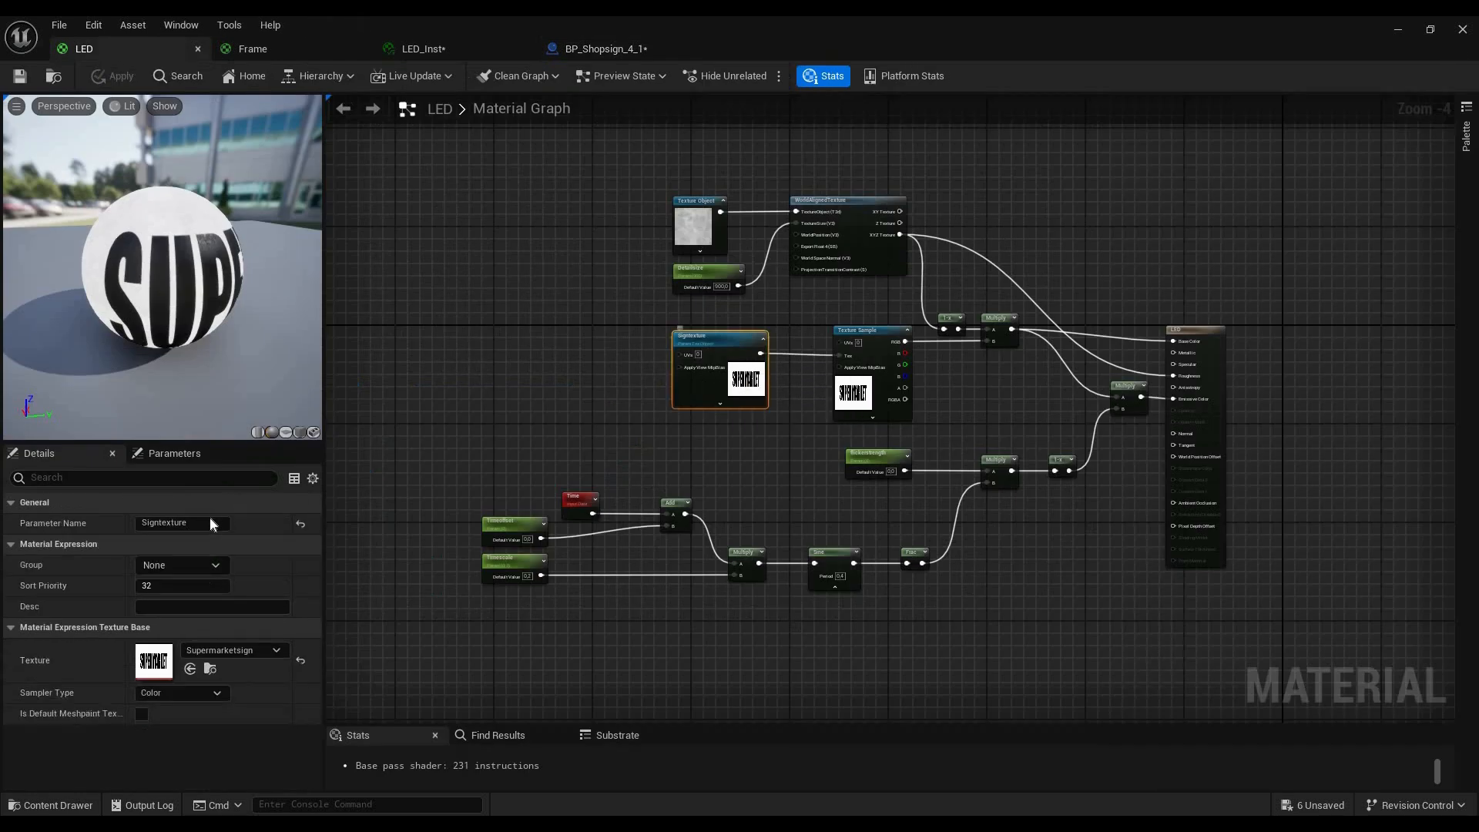
pyautogui.moveTo(198, 523); pyautogui.dragTo(92, 553)
pyautogui.click(394, 494)
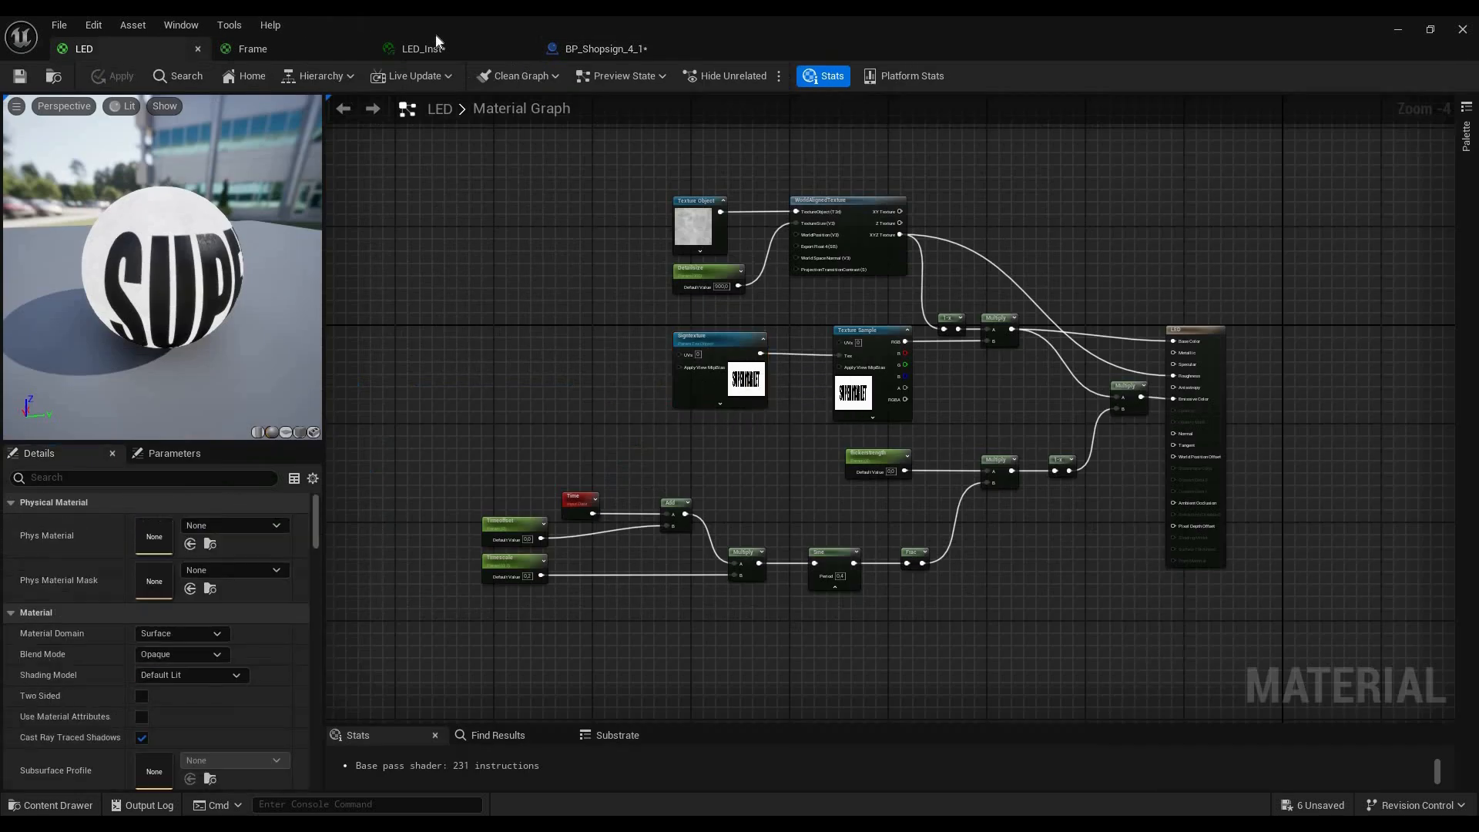
pyautogui.click(605, 48)
pyautogui.click(714, 475)
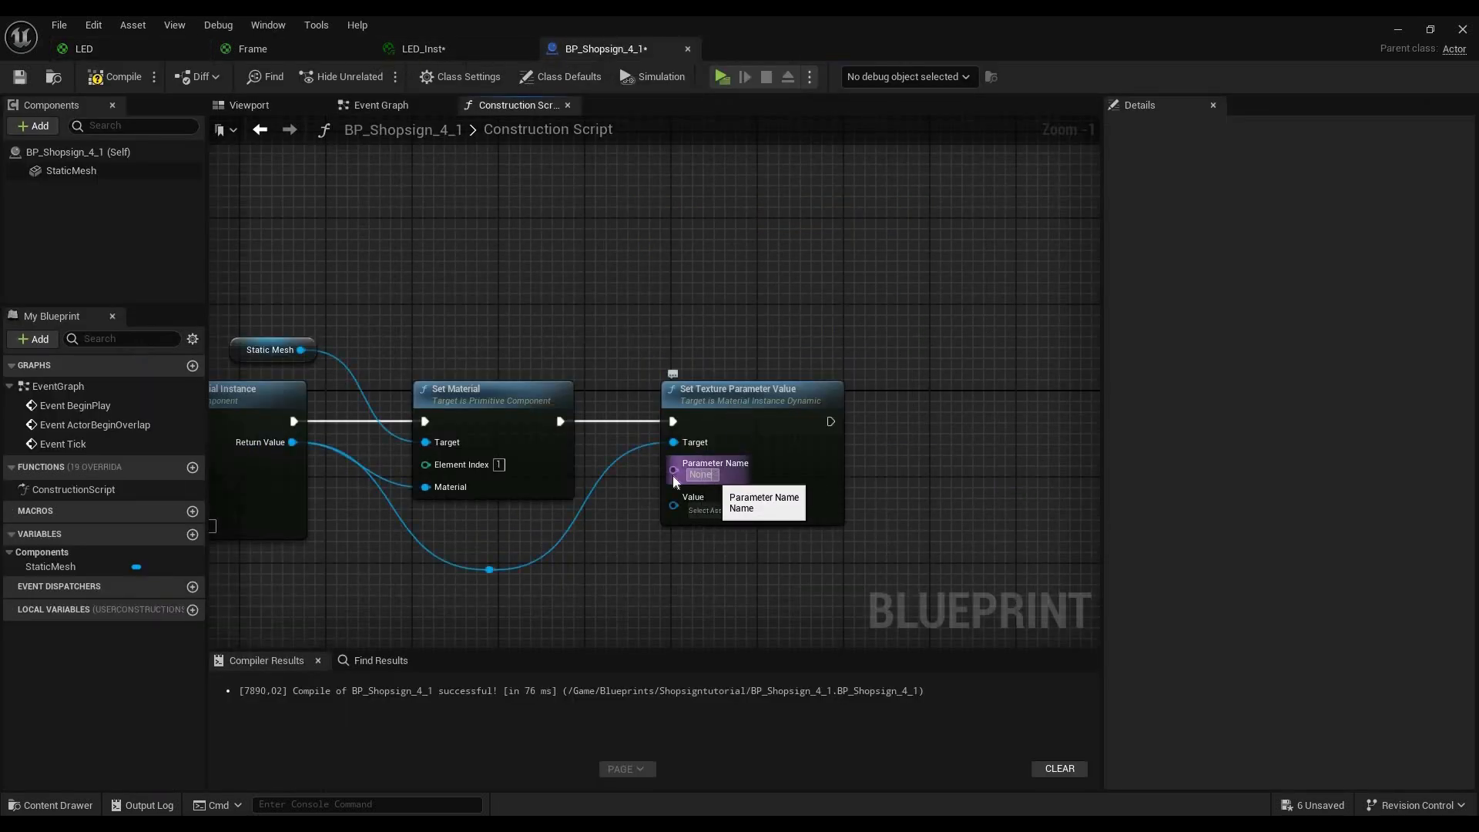
pyautogui.write('Signtexture')
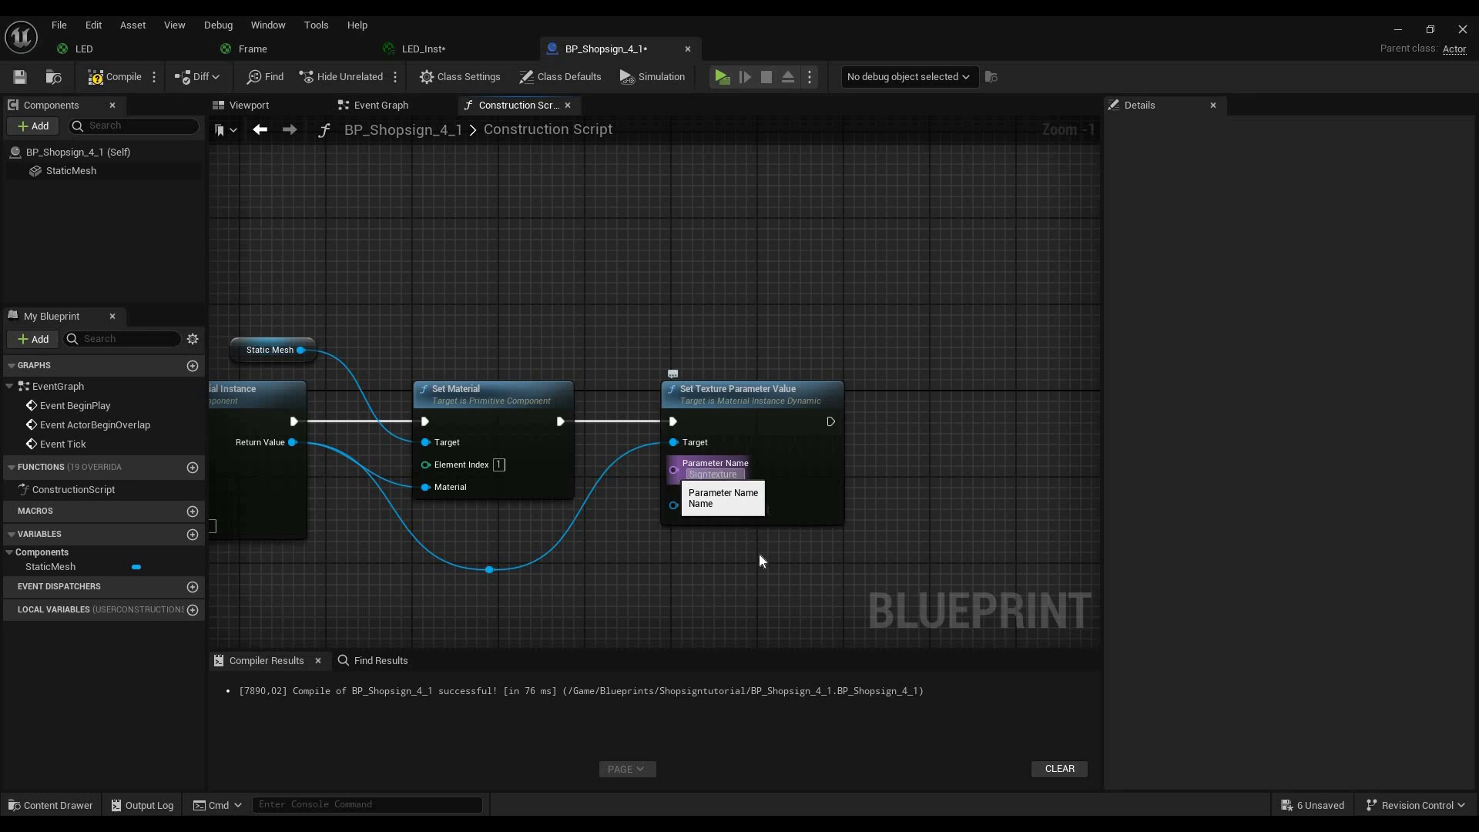
pyautogui.press('Return')
# Promote the texture node's Value input to a variable named signtexture, reposition its node and make the variable instance editable
pyautogui.moveTo(674, 506); pyautogui.dragTo(502, 535)
pyautogui.scroll(-2, 553, 525)
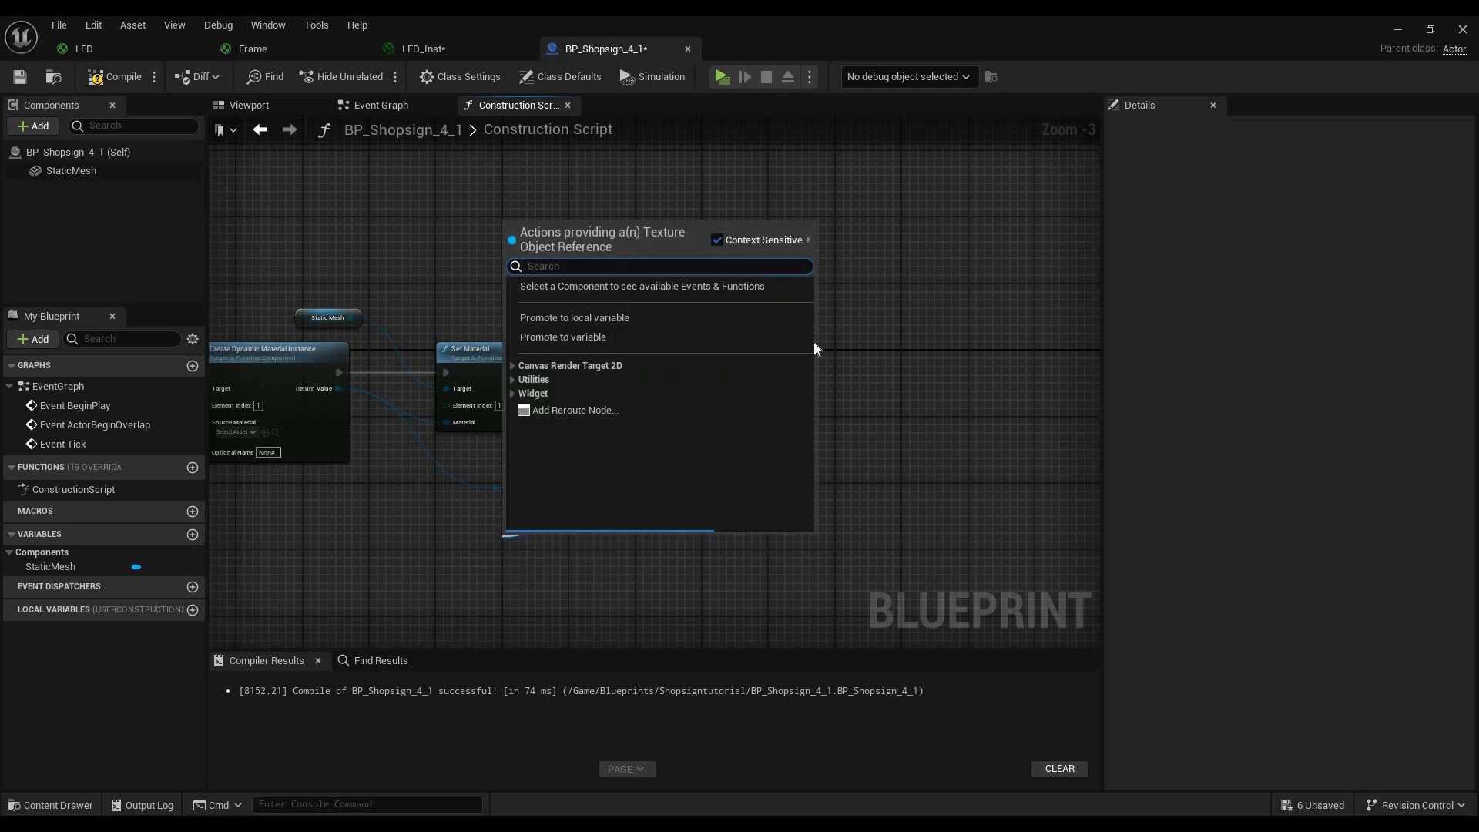
pyautogui.click(698, 337)
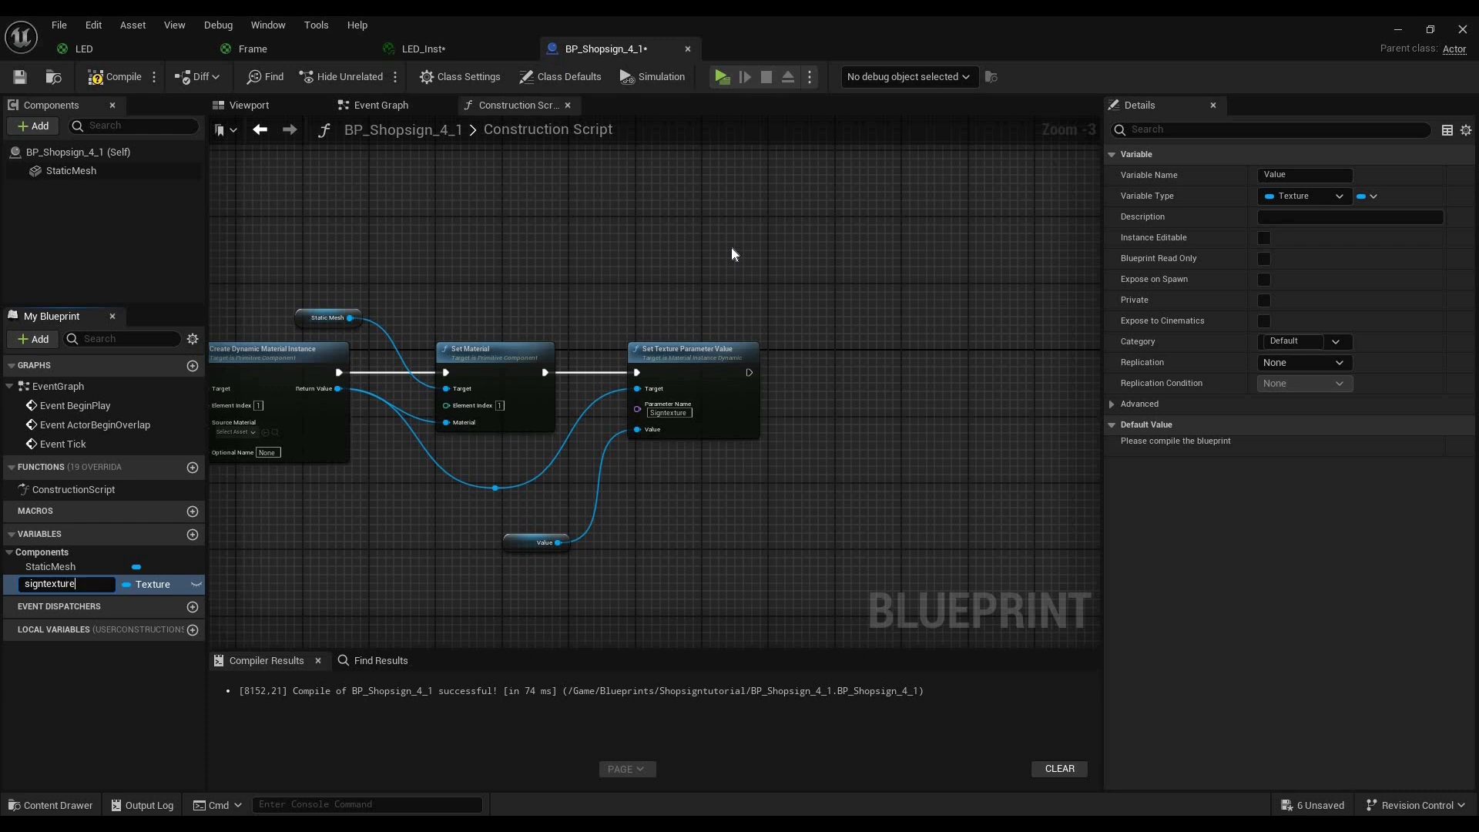
pyautogui.press('Return')
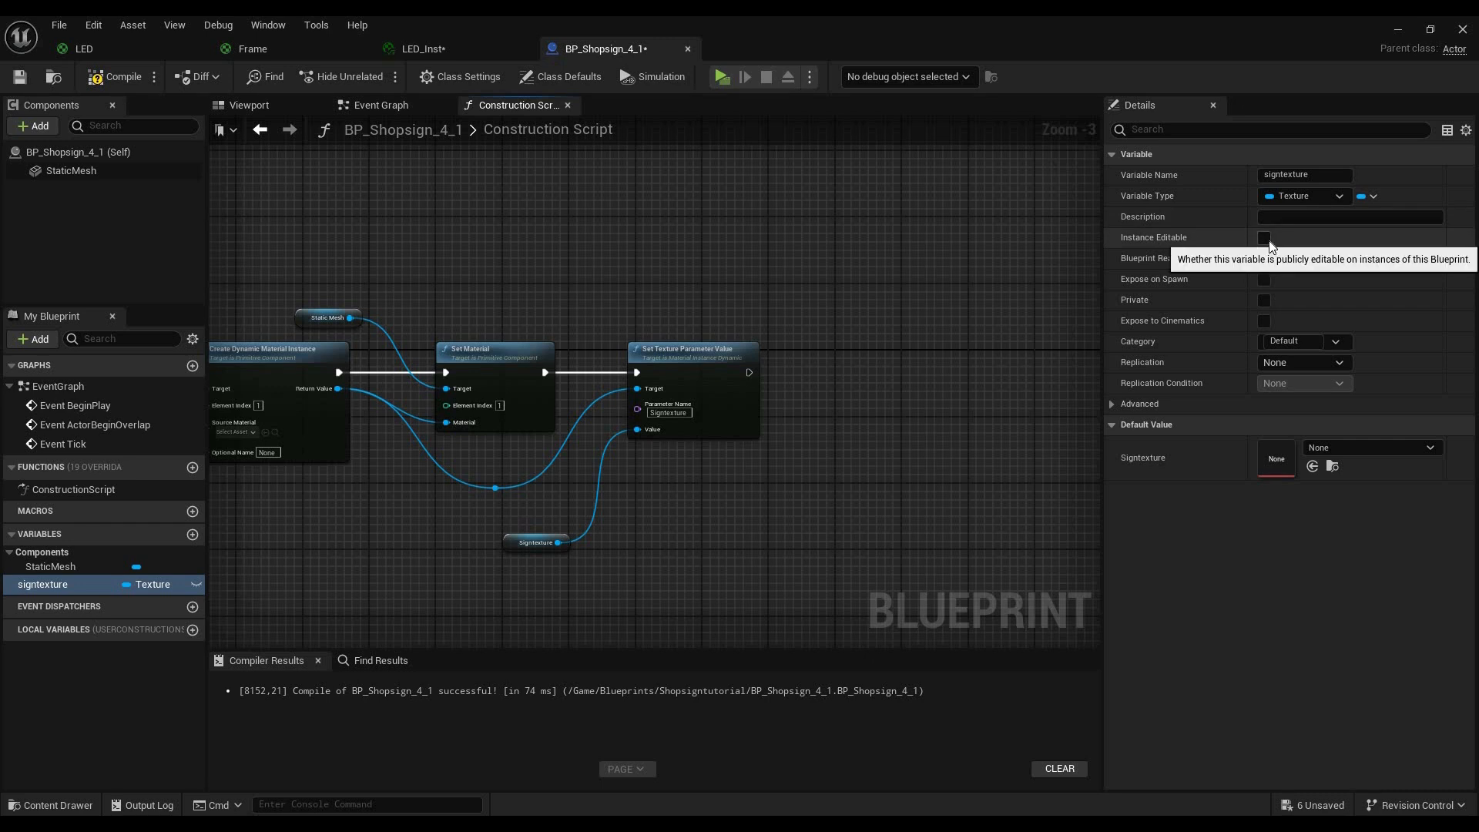
pyautogui.moveTo(548, 538); pyautogui.dragTo(478, 537)
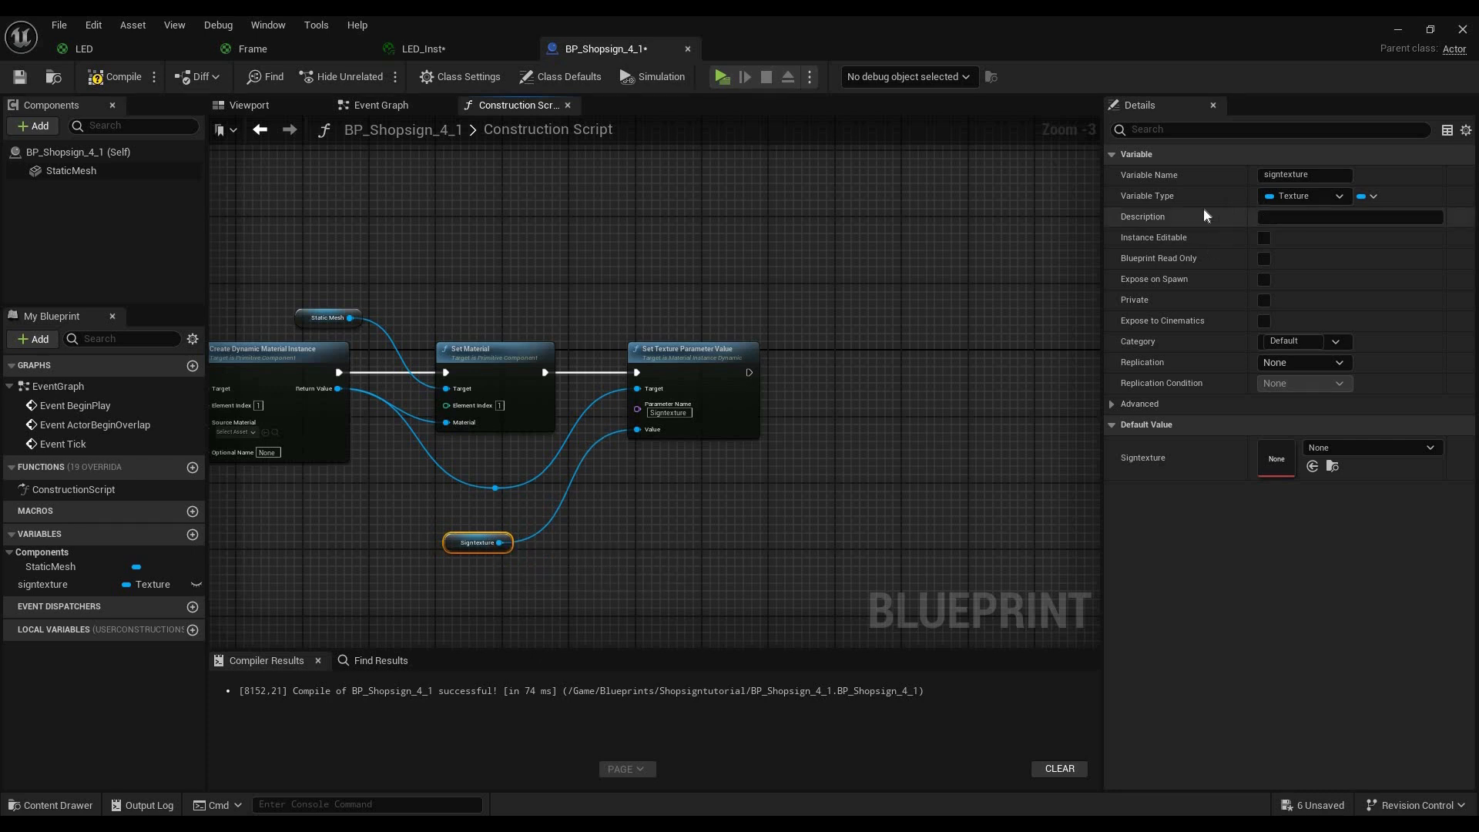
pyautogui.click(1264, 238)
# Add a Set Scalar Parameter Value on Materials node after Set Texture Parameter Value and move its Static Mesh reference clear of the nodes
pyautogui.moveTo(749, 372); pyautogui.dragTo(493, 367, button='right')
pyautogui.moveTo(492, 366); pyautogui.dragTo(604, 353)
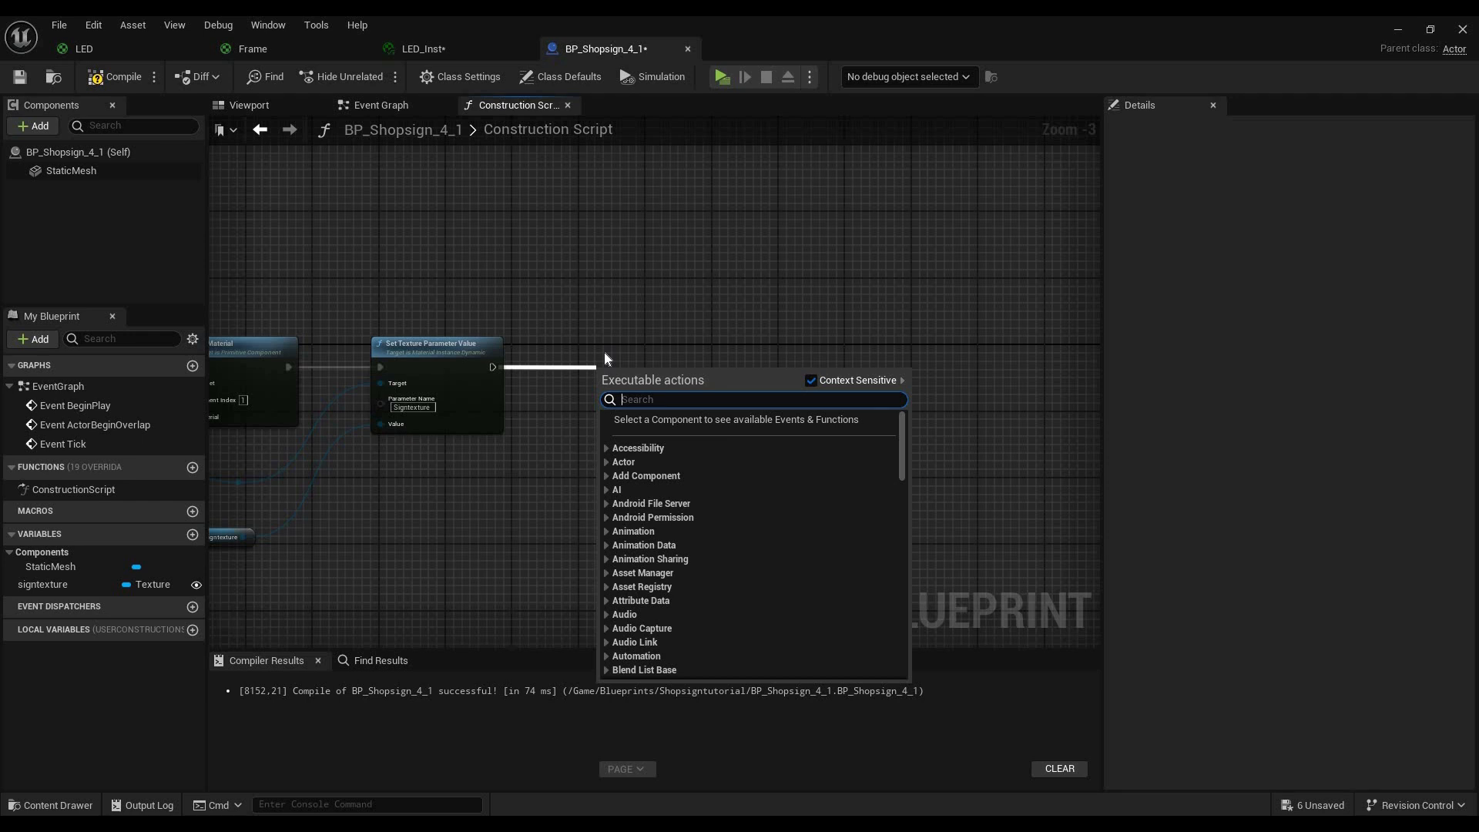
pyautogui.write('scalar paramet')
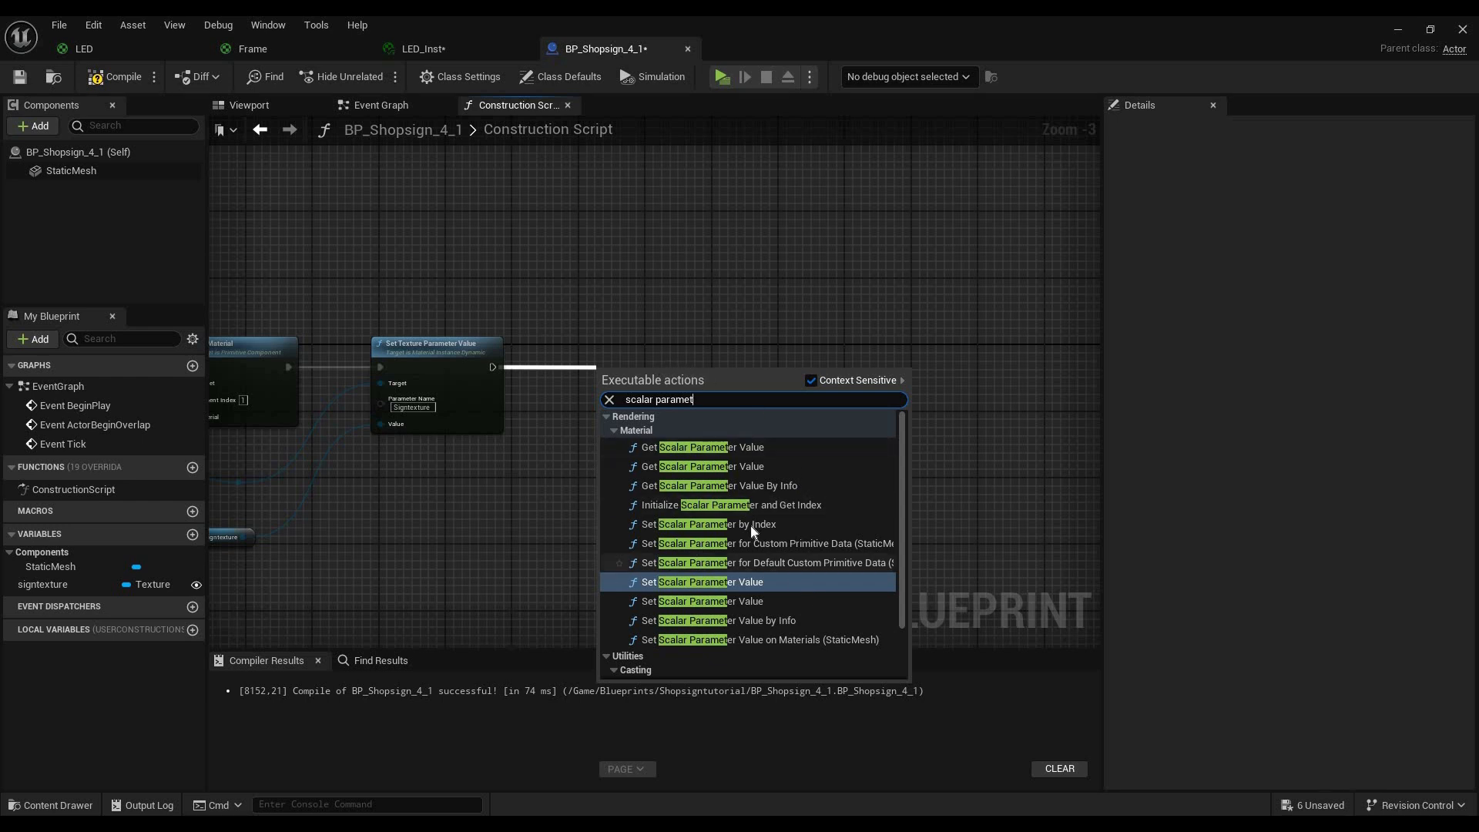
pyautogui.scroll(-1, 715, 652)
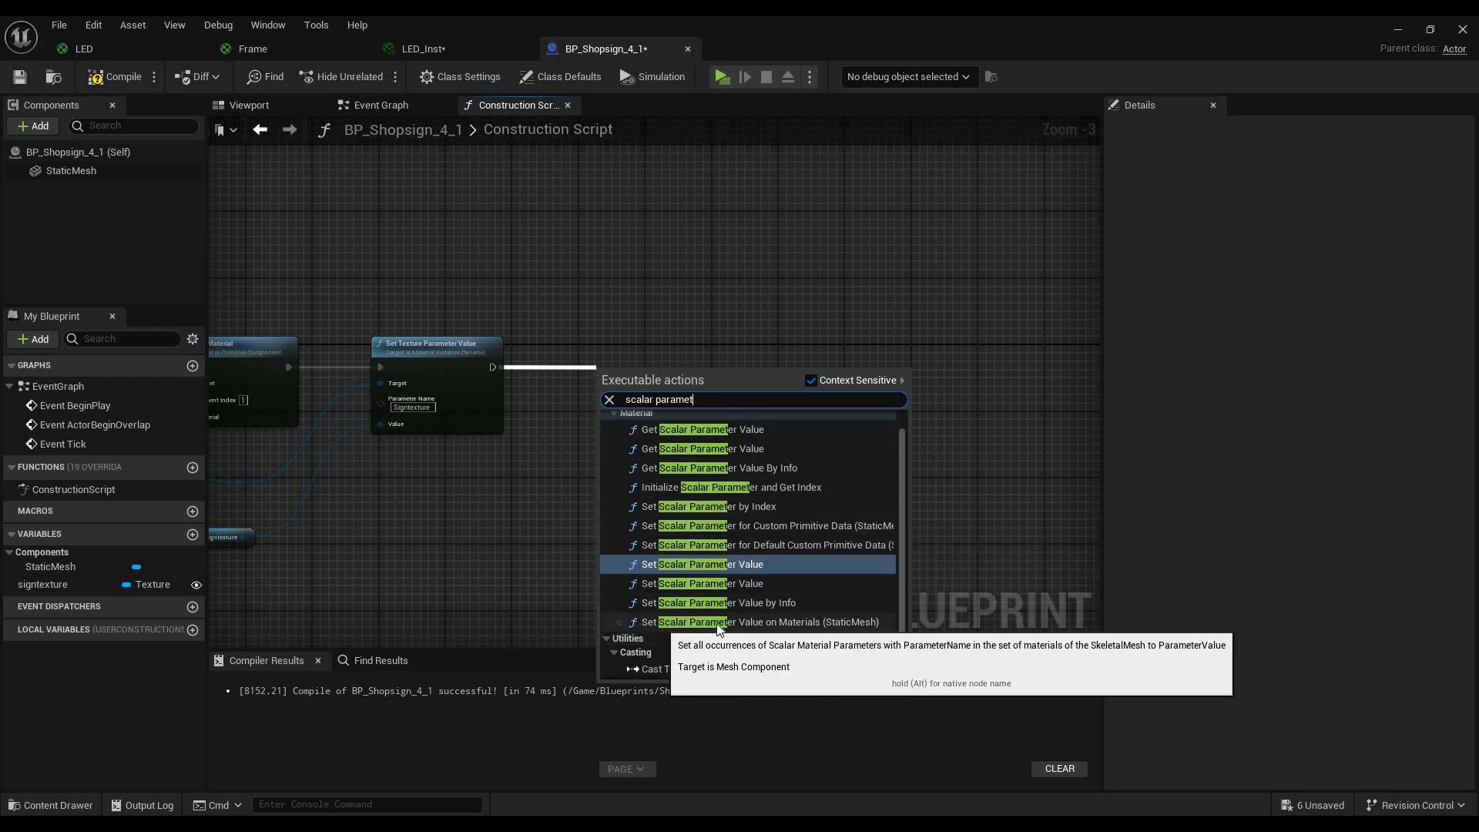
pyautogui.click(805, 623)
pyautogui.moveTo(661, 375); pyautogui.dragTo(668, 348)
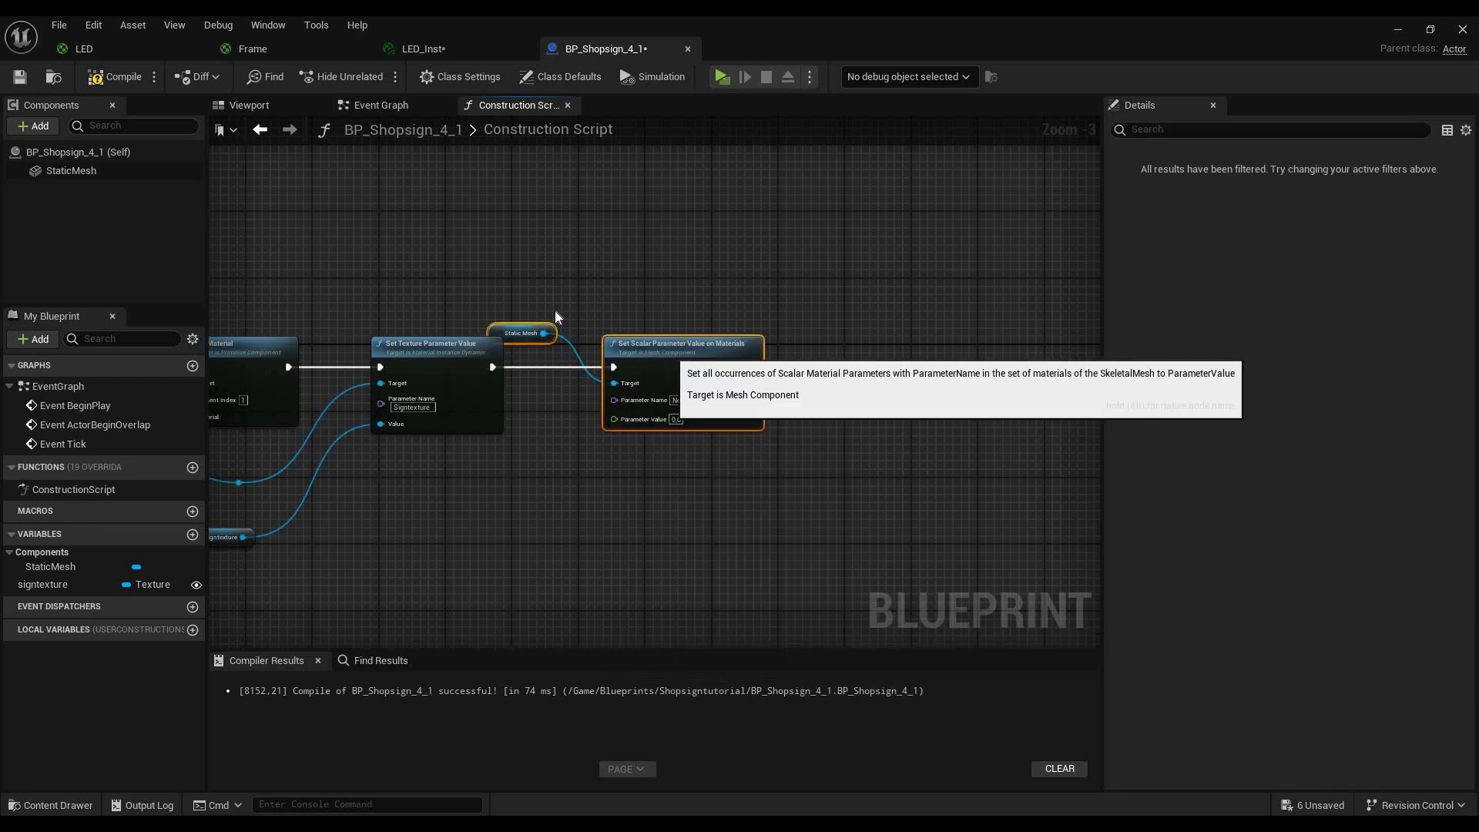
pyautogui.click(555, 313)
pyautogui.moveTo(525, 332); pyautogui.dragTo(482, 311)
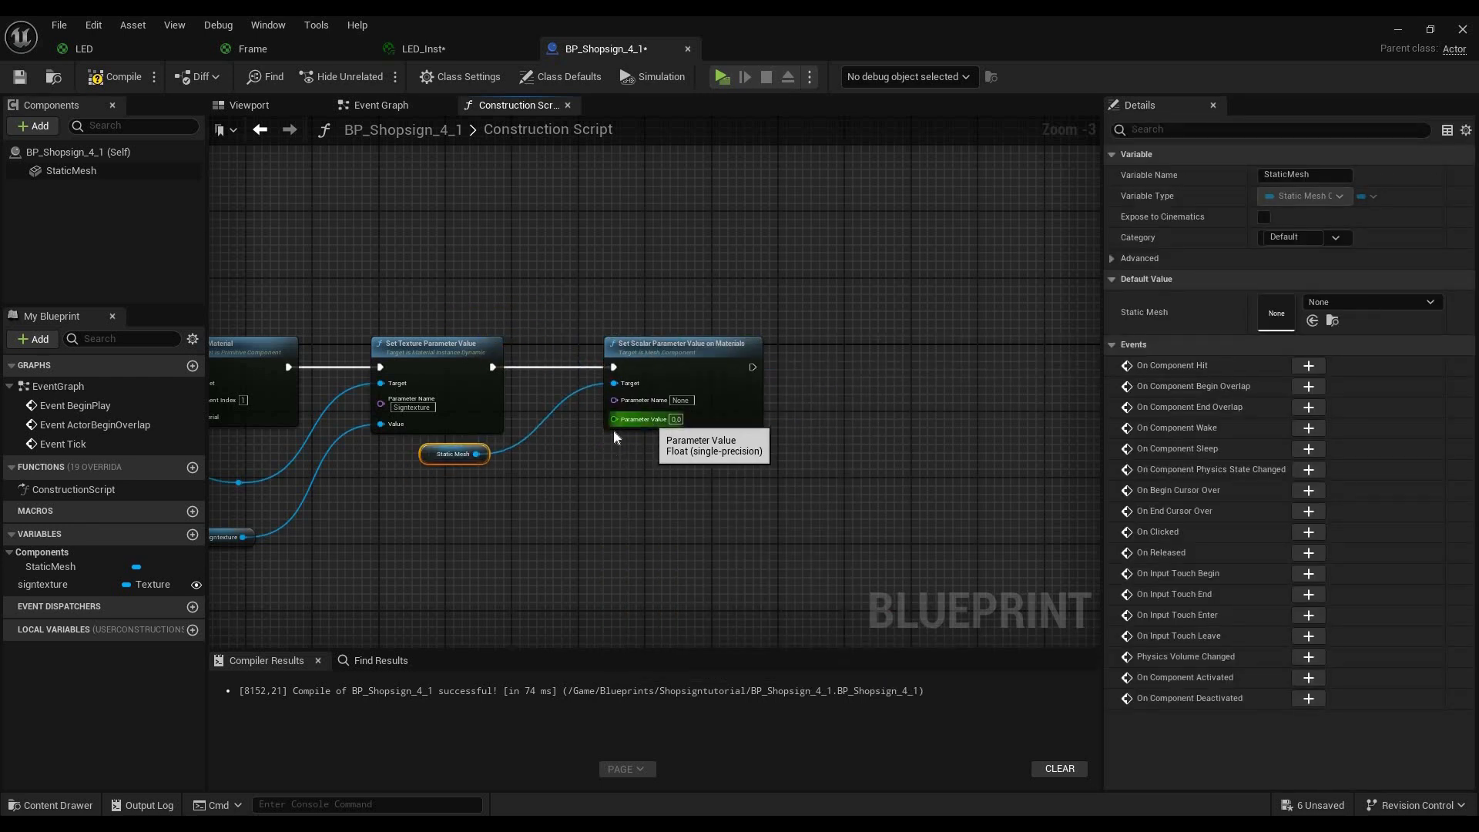
# Promote the scalar node's Parameter Value input to a float variable named Flickerstrength
pyautogui.moveTo(614, 419); pyautogui.dragTo(496, 514)
pyautogui.click(577, 317)
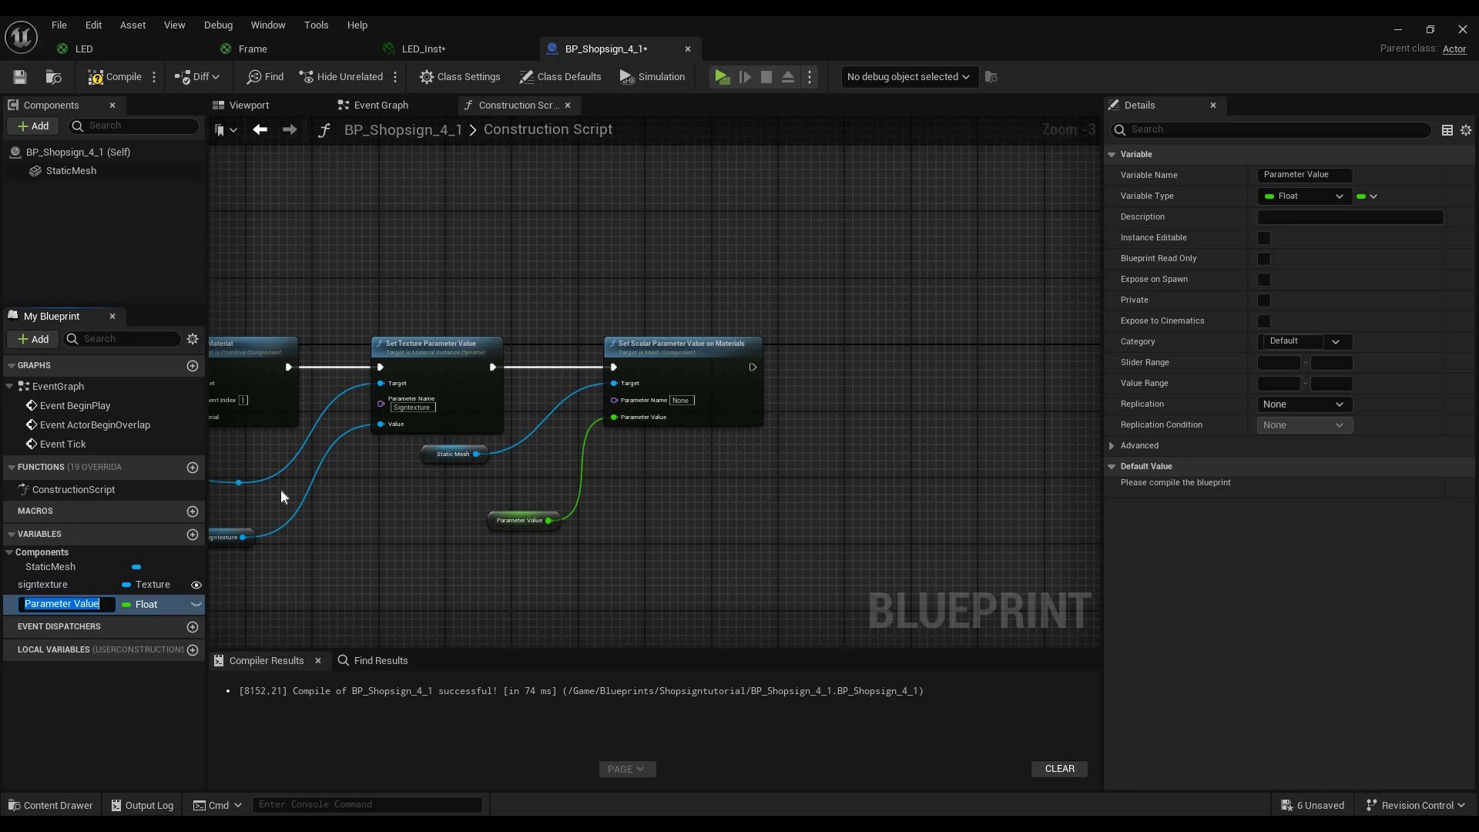
pyautogui.write('Flickers')
pyautogui.write('trength')
pyautogui.press('Return')
# Copy the flicker parameter's name from the LED material and set the scalar node's Parameter Name to flickerstrength
pyautogui.scroll(3, 704, 502)
pyautogui.moveTo(704, 502); pyautogui.dragTo(664, 524, button='right')
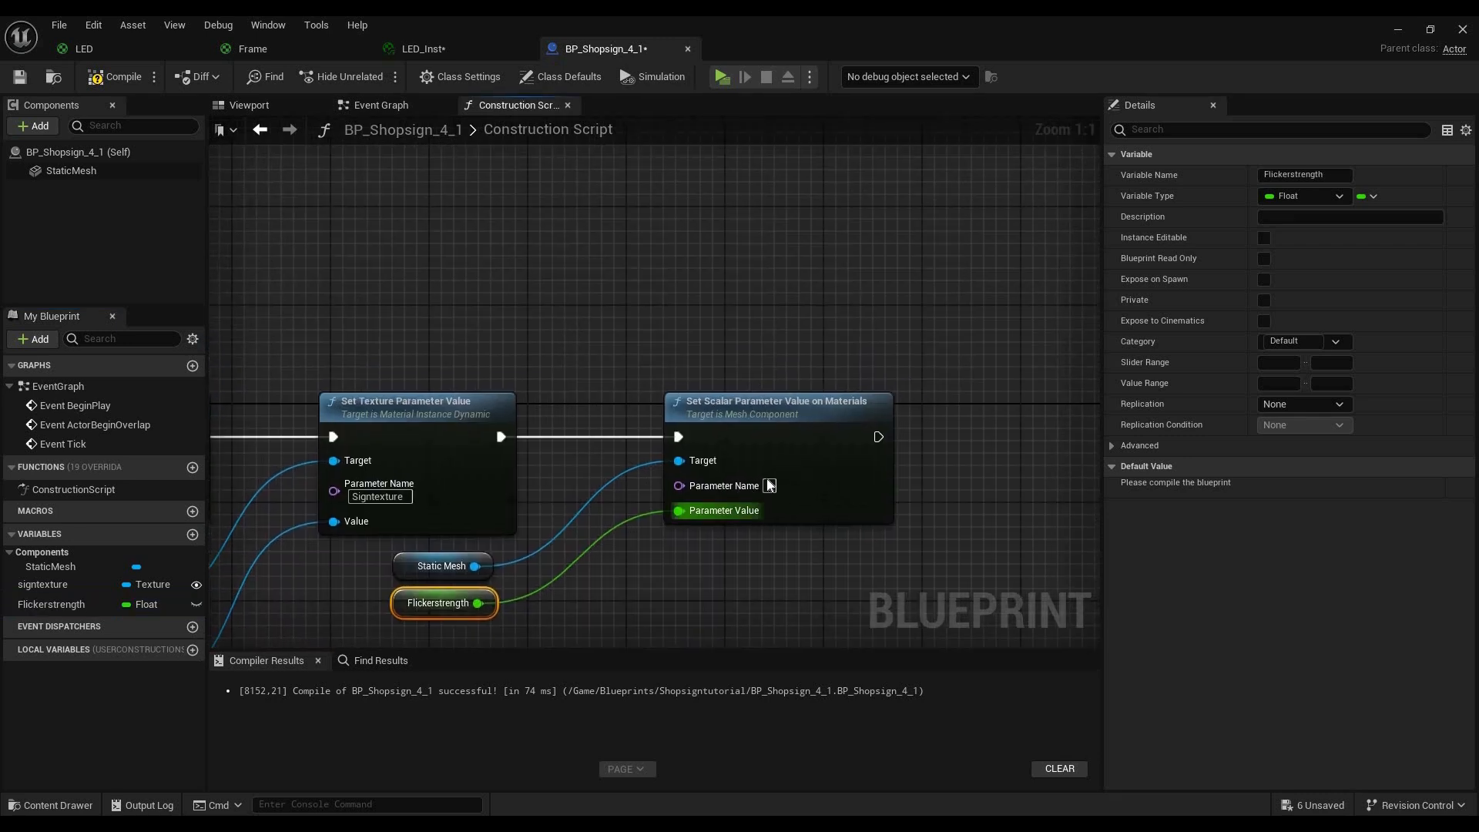
pyautogui.click(768, 485)
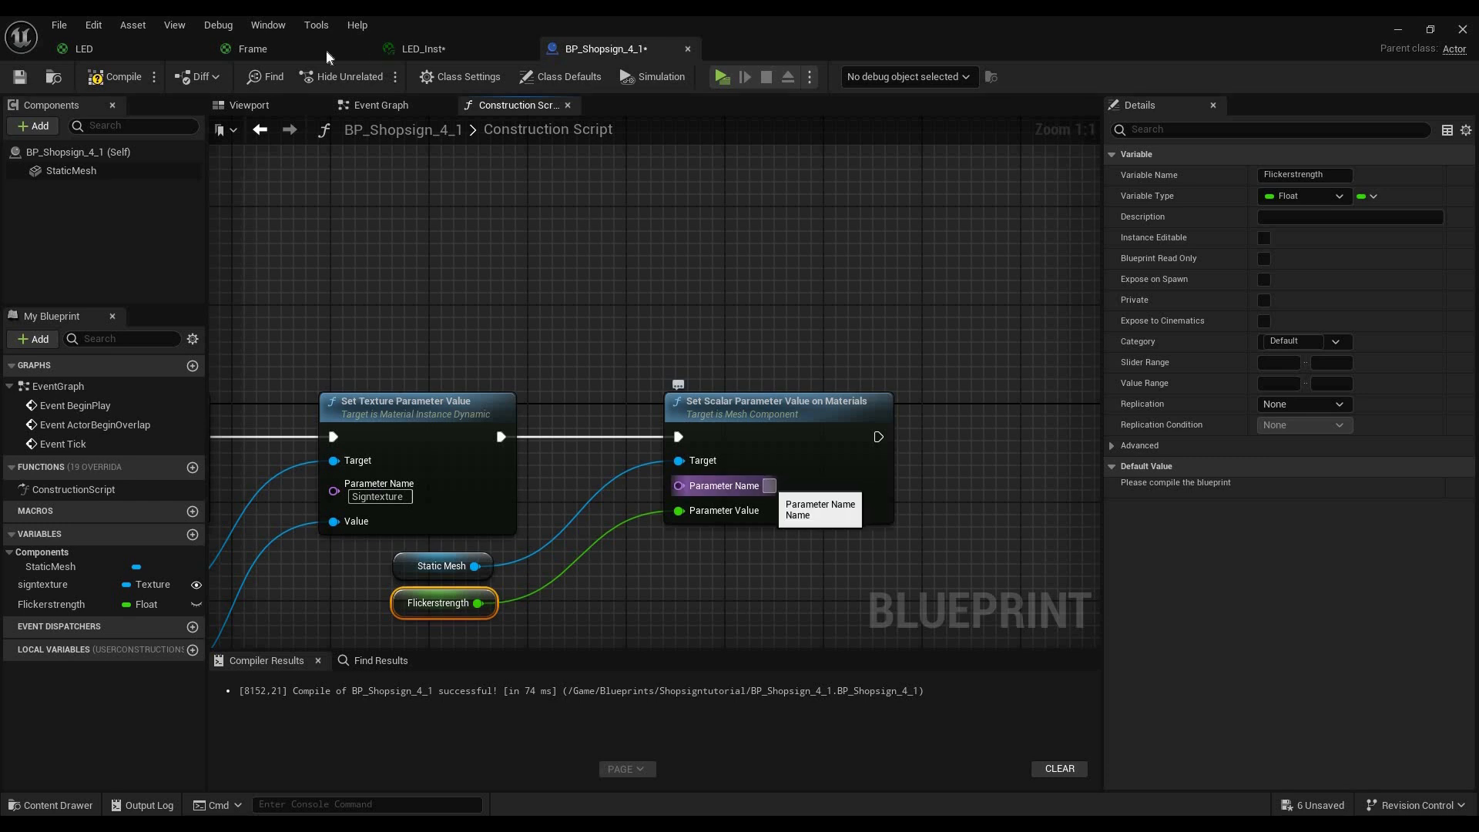
pyautogui.click(100, 48)
pyautogui.moveTo(488, 531); pyautogui.dragTo(486, 490, button='right')
pyautogui.click(781, 464)
pyautogui.click(173, 523)
pyautogui.hotkey('ctrl', 'c')
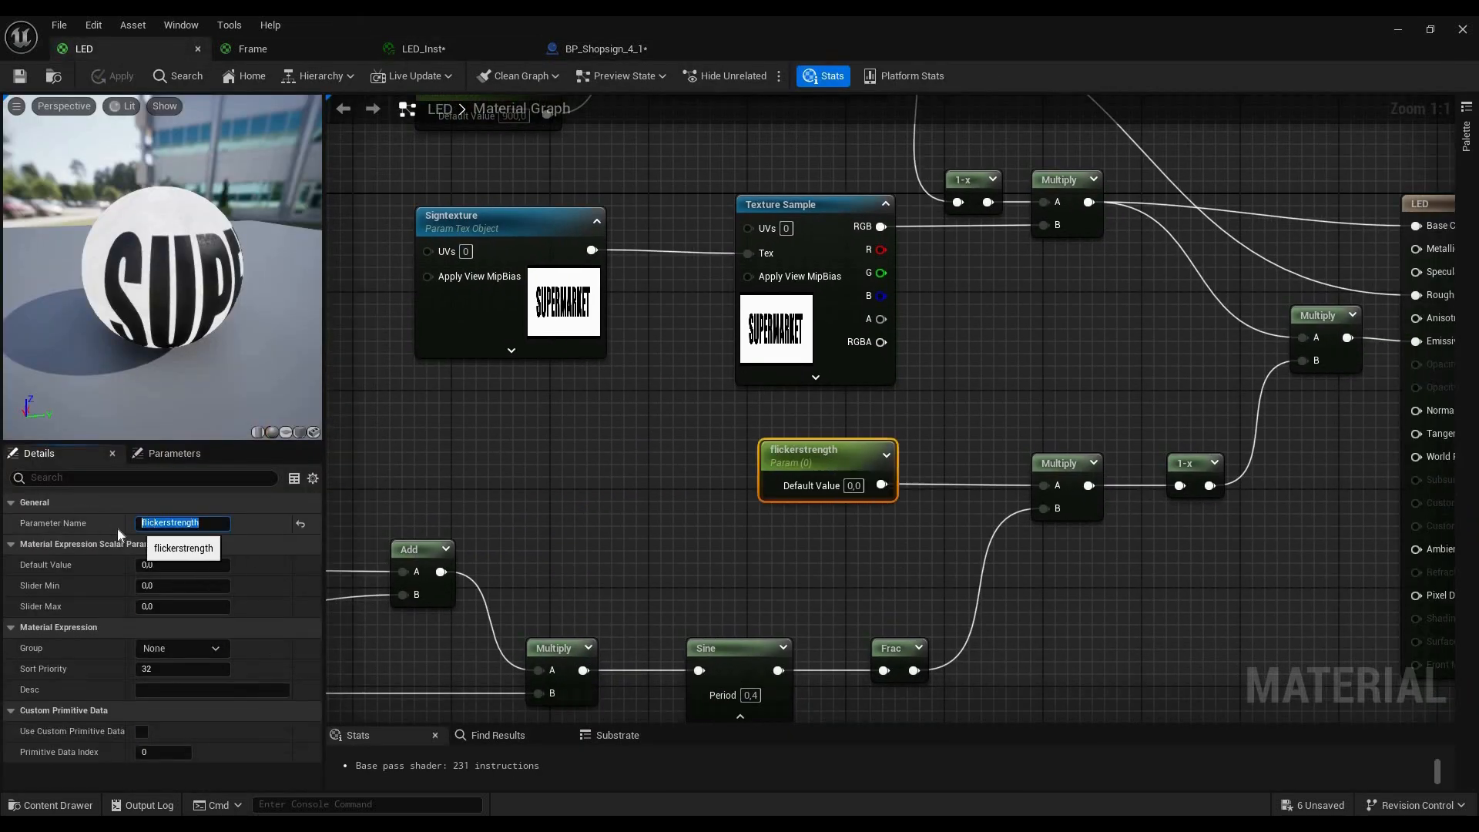
pyautogui.click(488, 396)
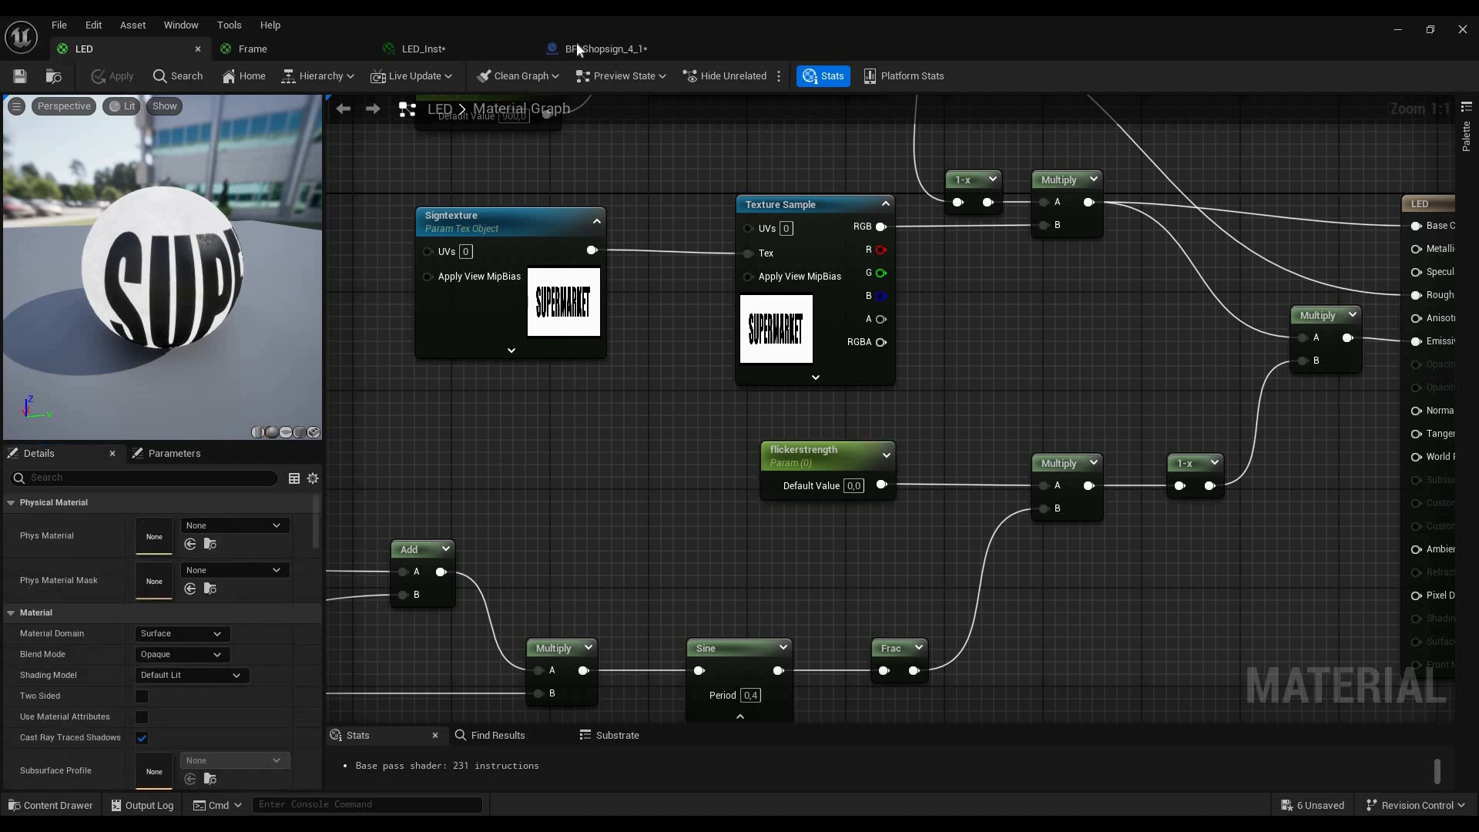
pyautogui.click(585, 49)
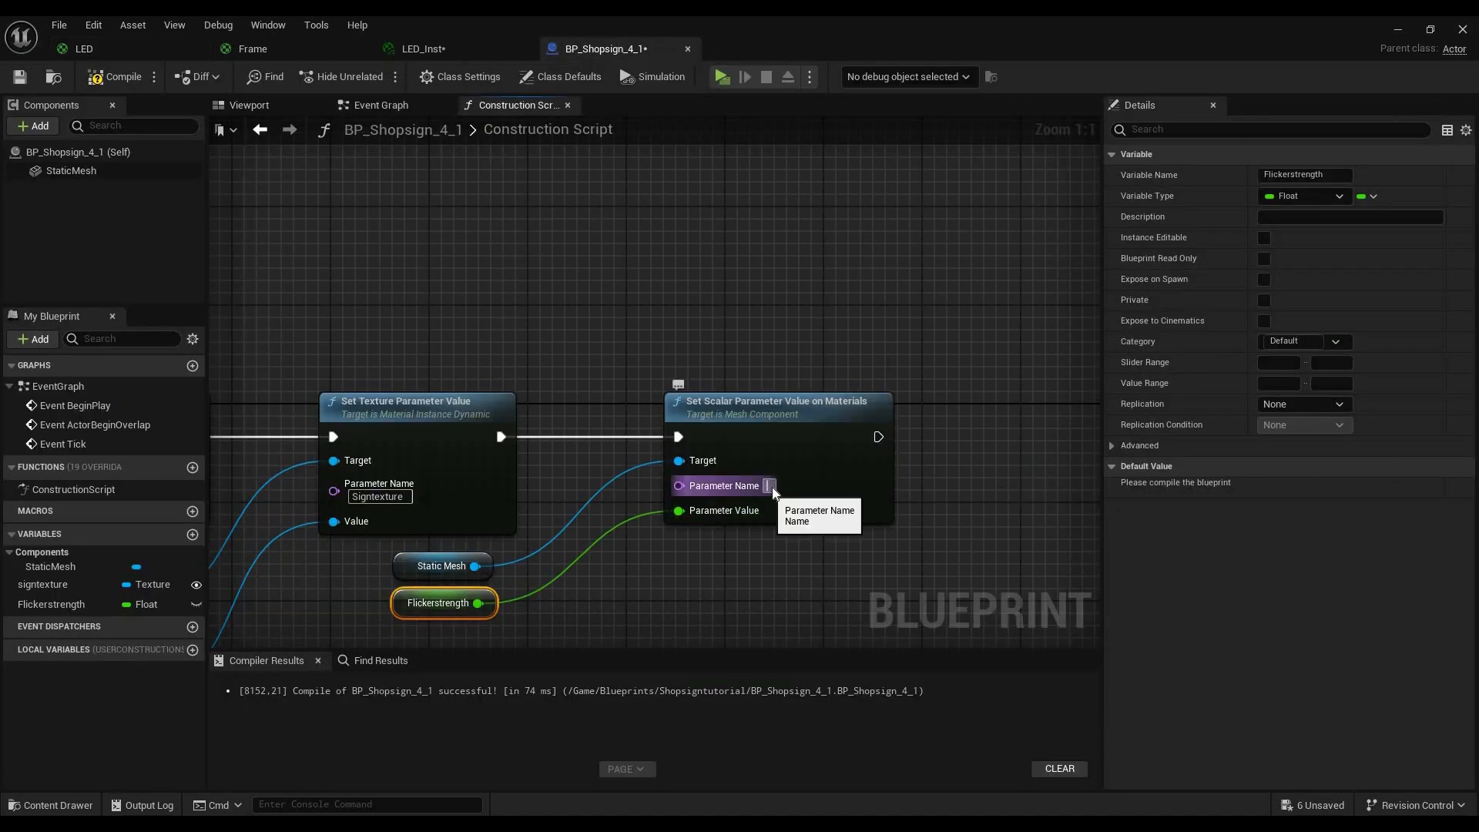
pyautogui.hotkey('ctrl', 'v')
# Copy the Set Scalar Parameter Value on Materials node with its Static Mesh and Flickerstrength references and paste two duplicates beyond it
pyautogui.moveTo(879, 547); pyautogui.dragTo(785, 568, button='right')
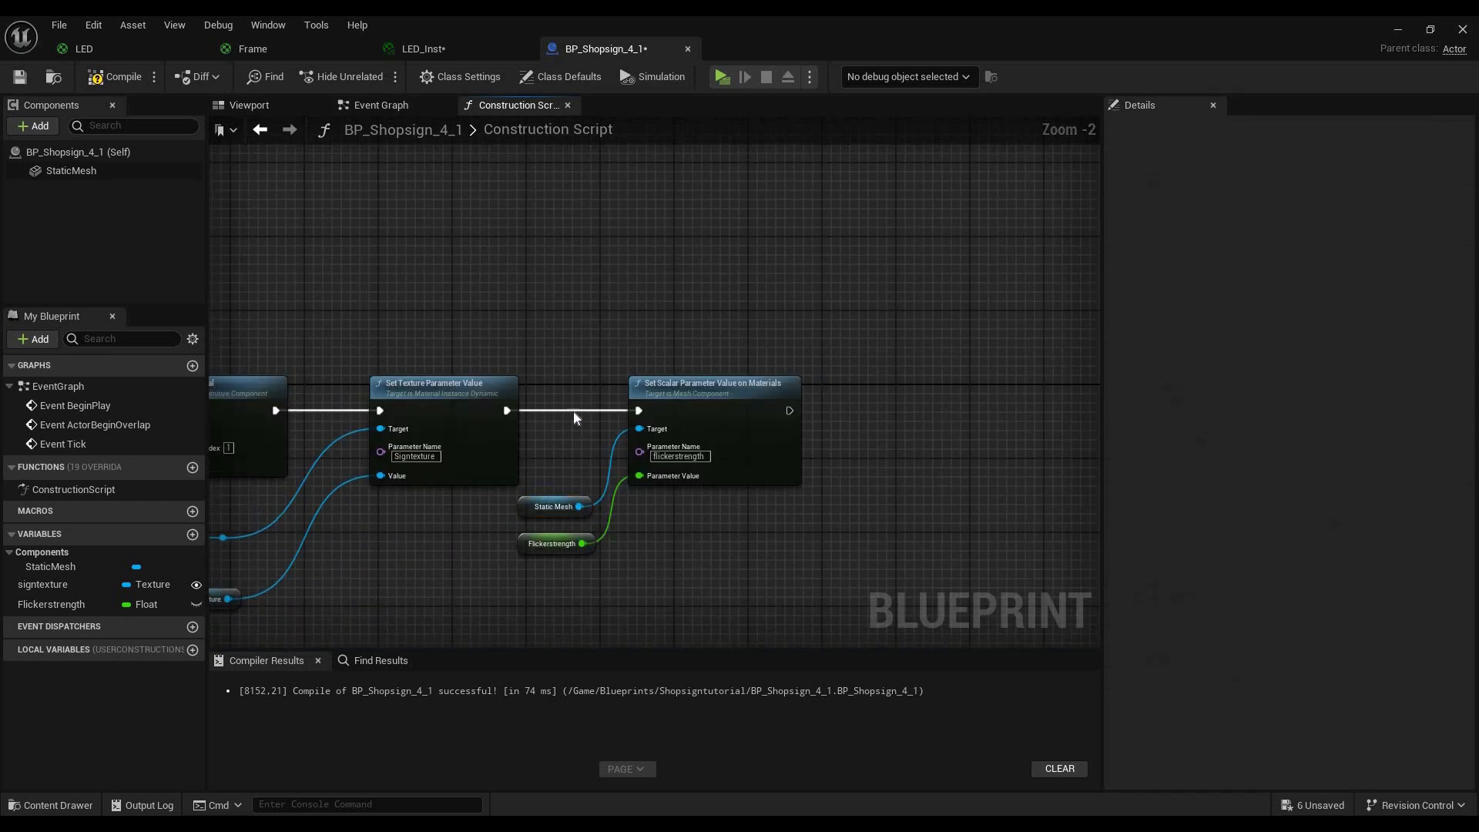
pyautogui.moveTo(874, 585); pyautogui.dragTo(566, 376)
pyautogui.moveTo(882, 354); pyautogui.dragTo(882, 356)
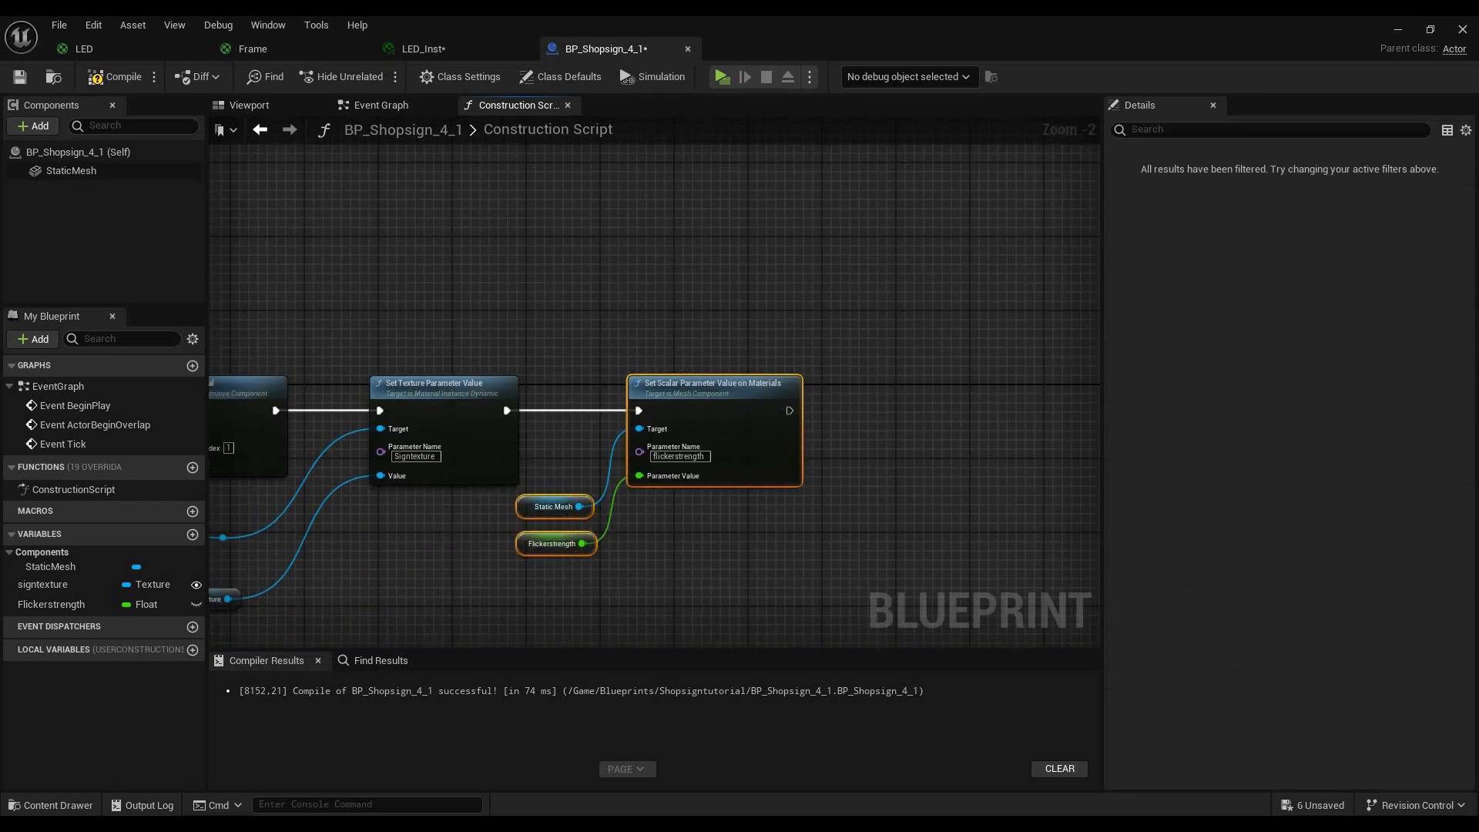
pyautogui.scroll(-4, 744, 469)
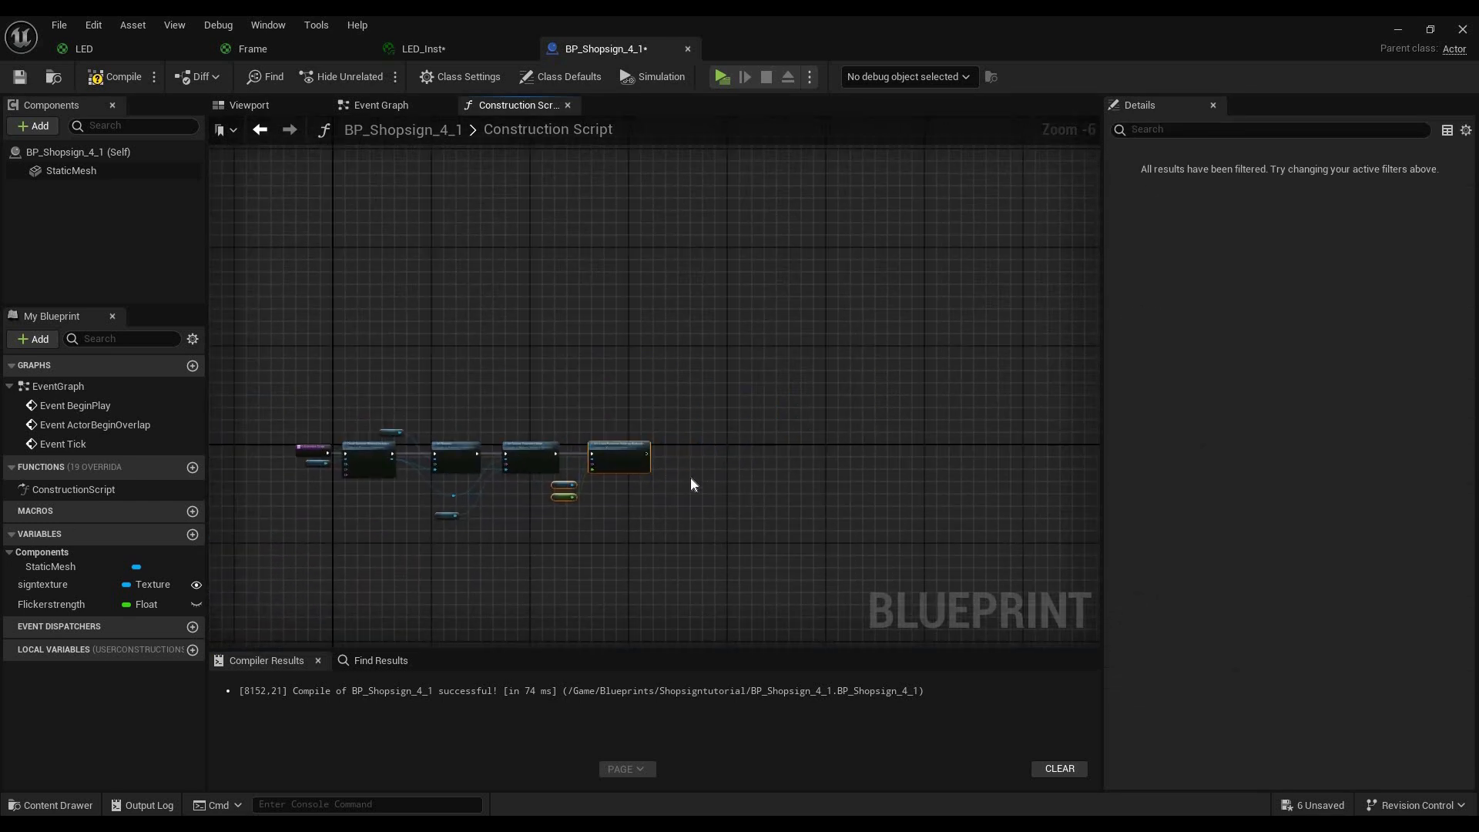
pyautogui.hotkey('ctrl', 'v')
pyautogui.hotkey('ctrl', 'v')
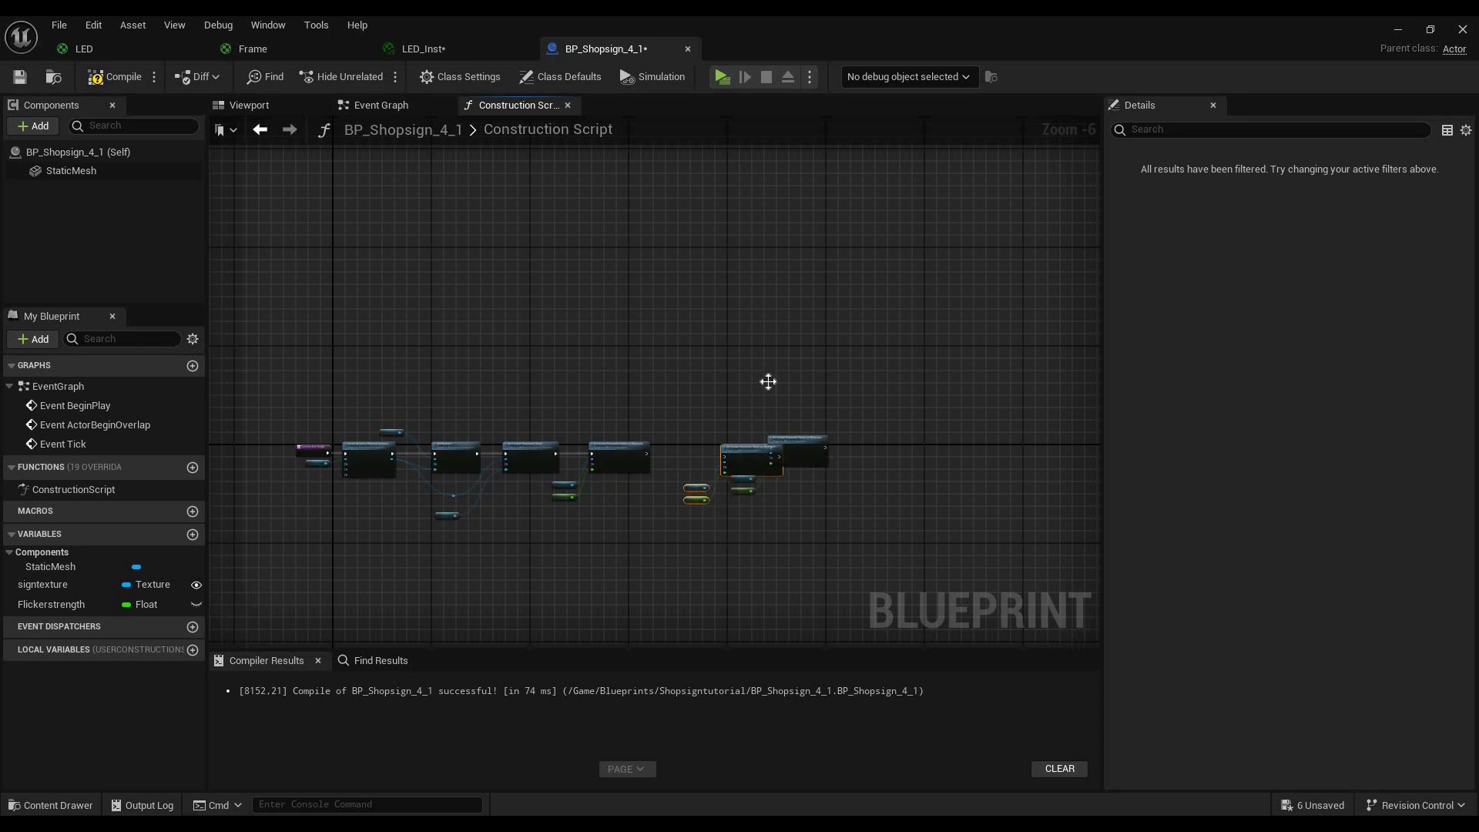
# Chain the two pasted scalar nodes in execution order after the flickerstrength node and delete their Flickerstrength variable references
pyautogui.scroll(3, 716, 493)
pyautogui.moveTo(630, 371); pyautogui.dragTo(647, 363)
pyautogui.moveTo(522, 381); pyautogui.dragTo(599, 383)
pyautogui.moveTo(736, 382); pyautogui.dragTo(898, 357)
pyautogui.click(776, 487)
pyautogui.press('Delete')
pyautogui.click(506, 503)
pyautogui.press('Delete')
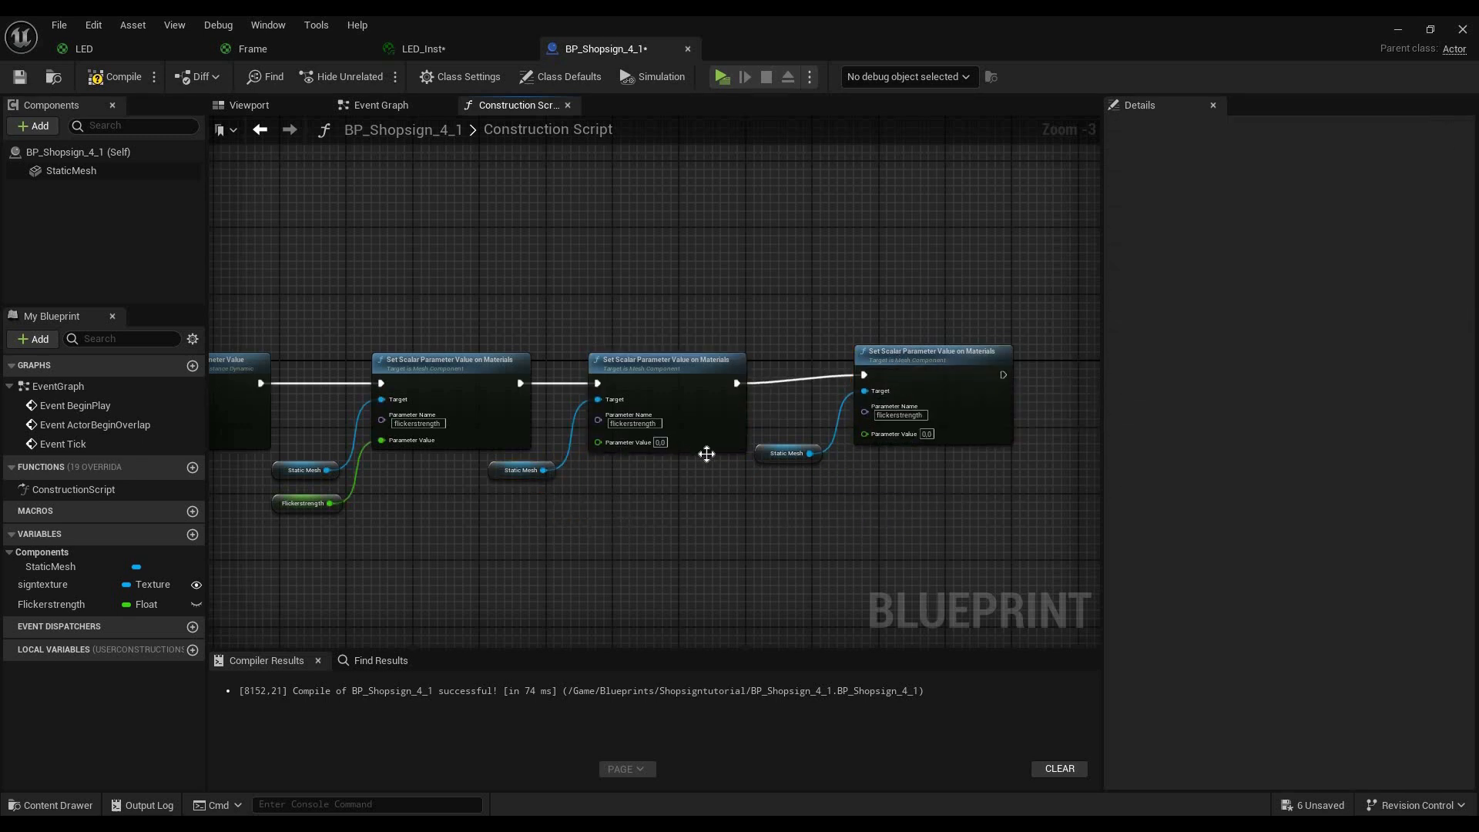
# Align the last scalar node with the execution chain and move its Static Mesh reference below the row
pyautogui.moveTo(637, 501); pyautogui.dragTo(696, 509, button='right')
pyautogui.moveTo(969, 364); pyautogui.dragTo(968, 372)
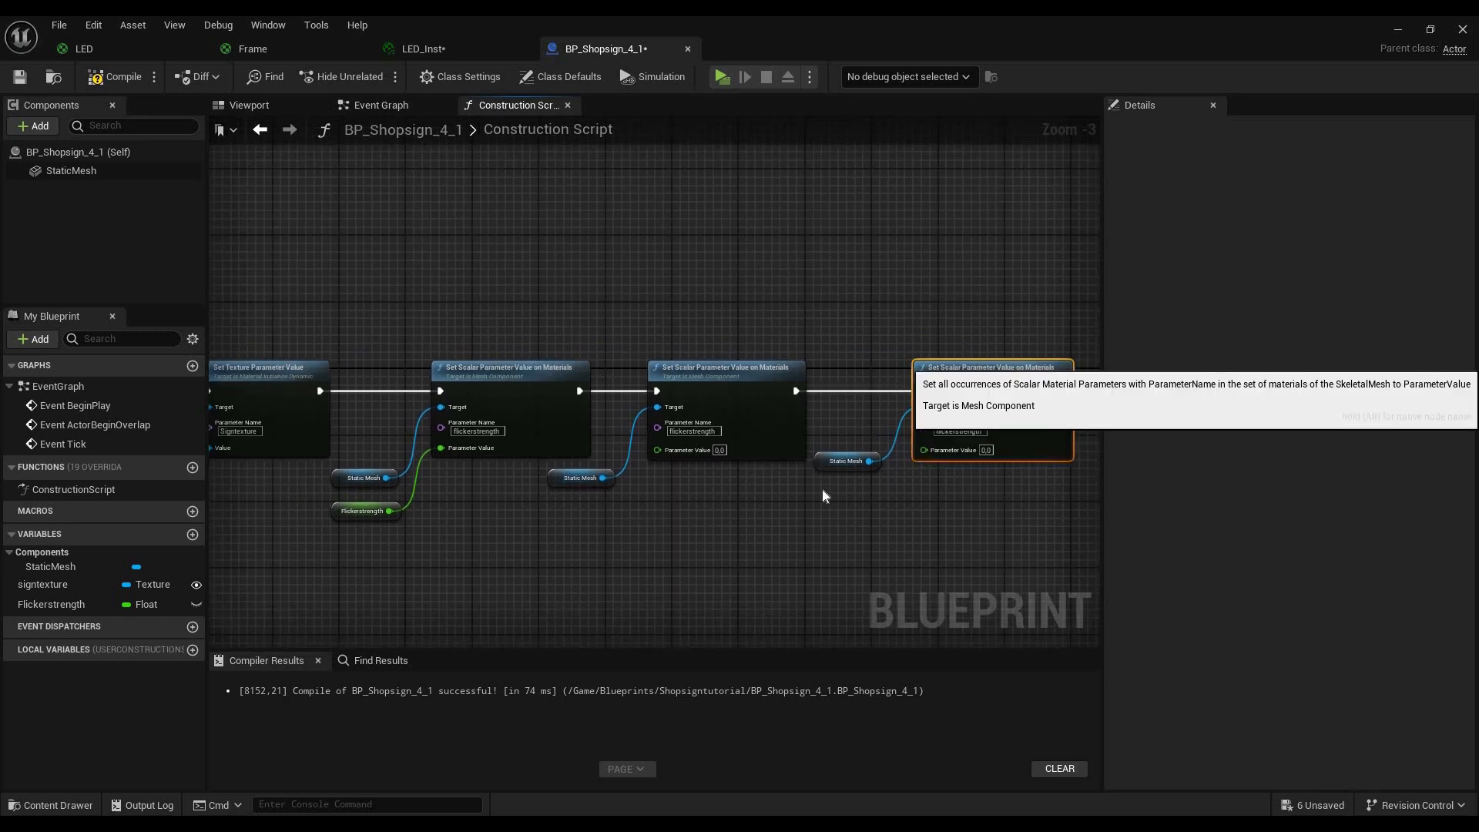
pyautogui.moveTo(845, 461); pyautogui.dragTo(854, 486)
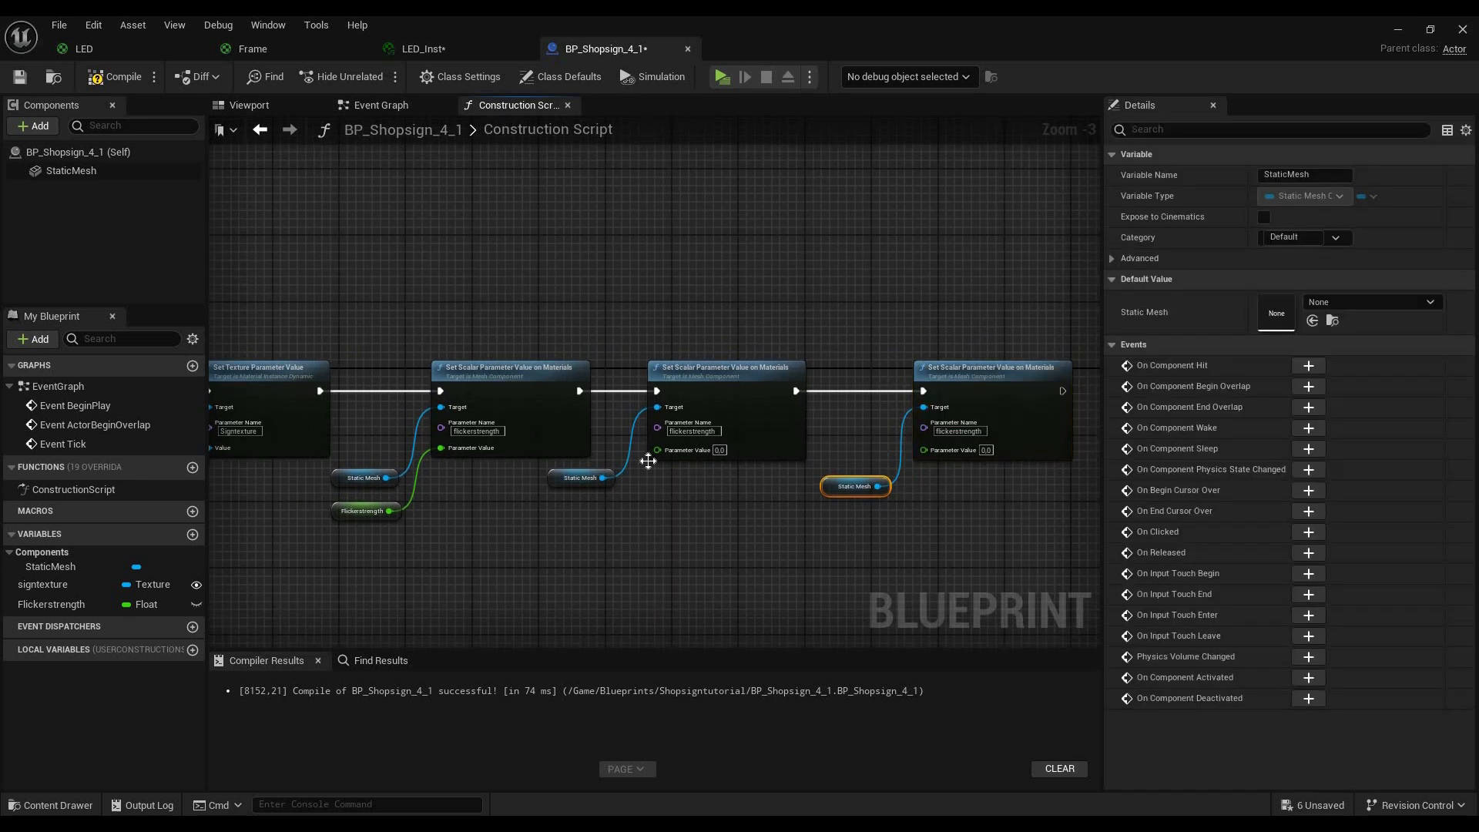
# Copy the name of the Timeoffset parameter in the LED material graph
pyautogui.scroll(3, 703, 445)
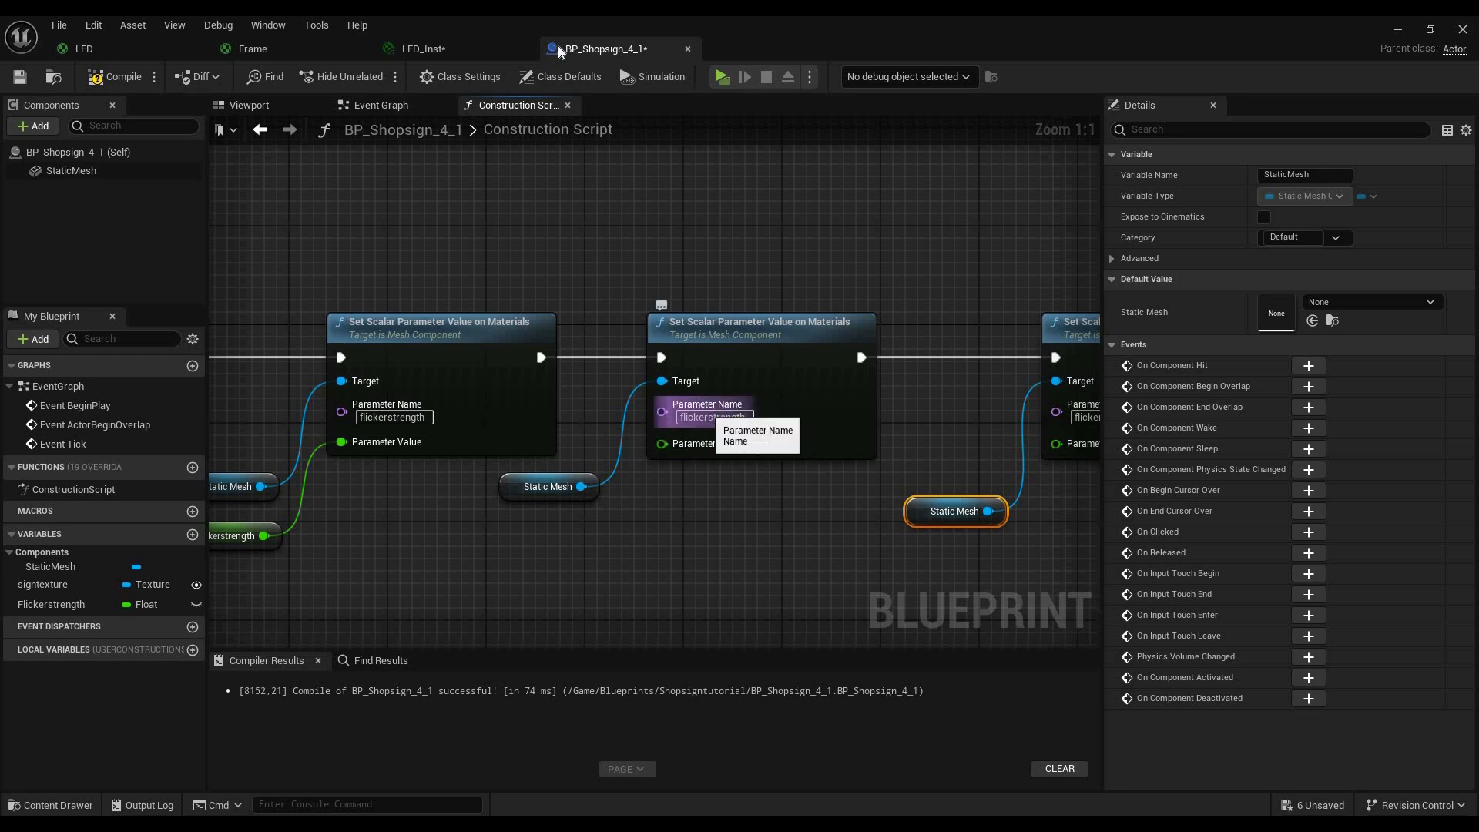
pyautogui.click(123, 49)
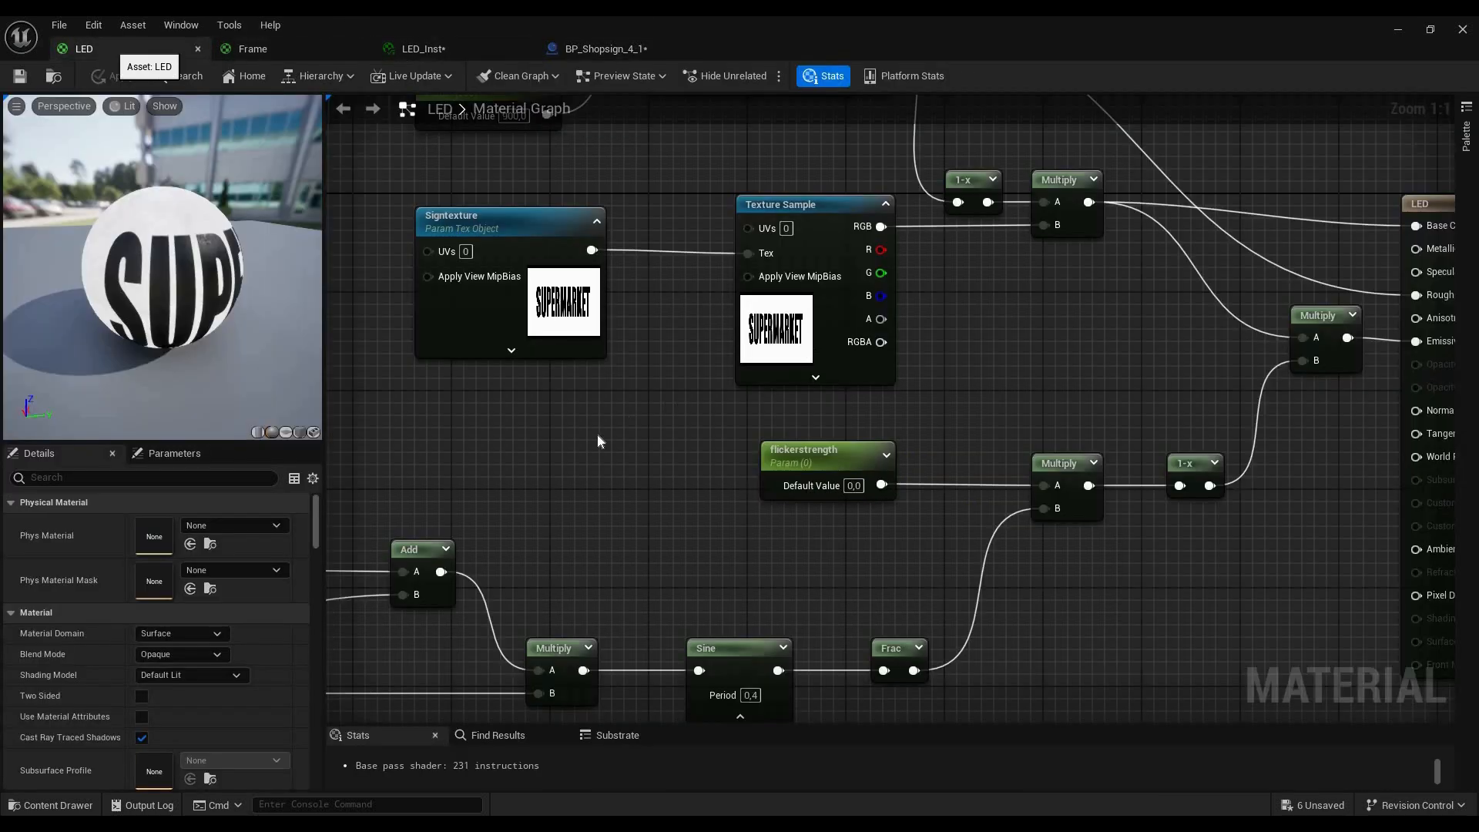
pyautogui.moveTo(566, 491); pyautogui.dragTo(1095, 366, button='right')
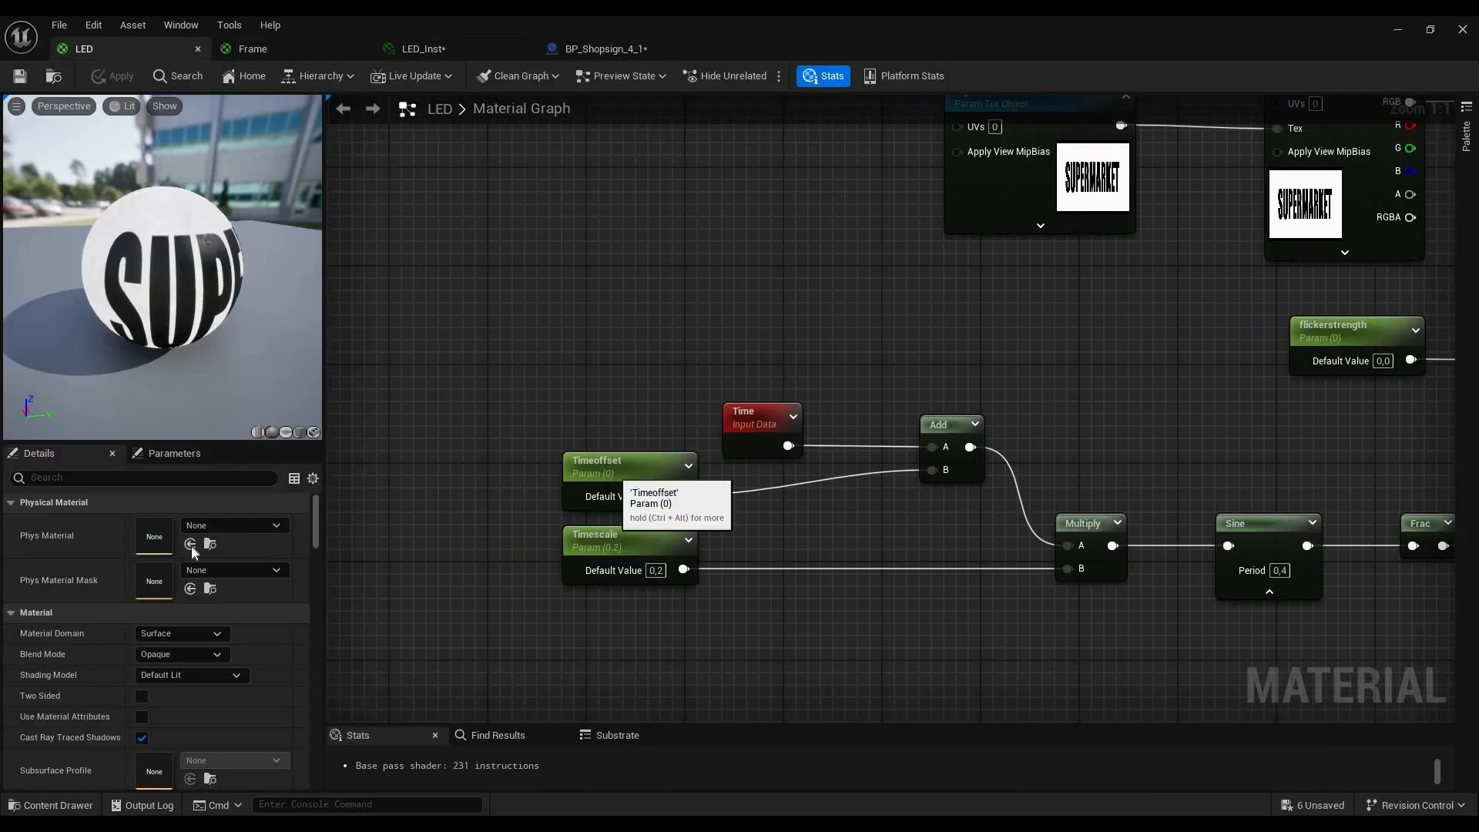
pyautogui.click(608, 479)
pyautogui.click(146, 525)
pyautogui.hotkey('ctrl', 'c')
pyautogui.click(443, 466)
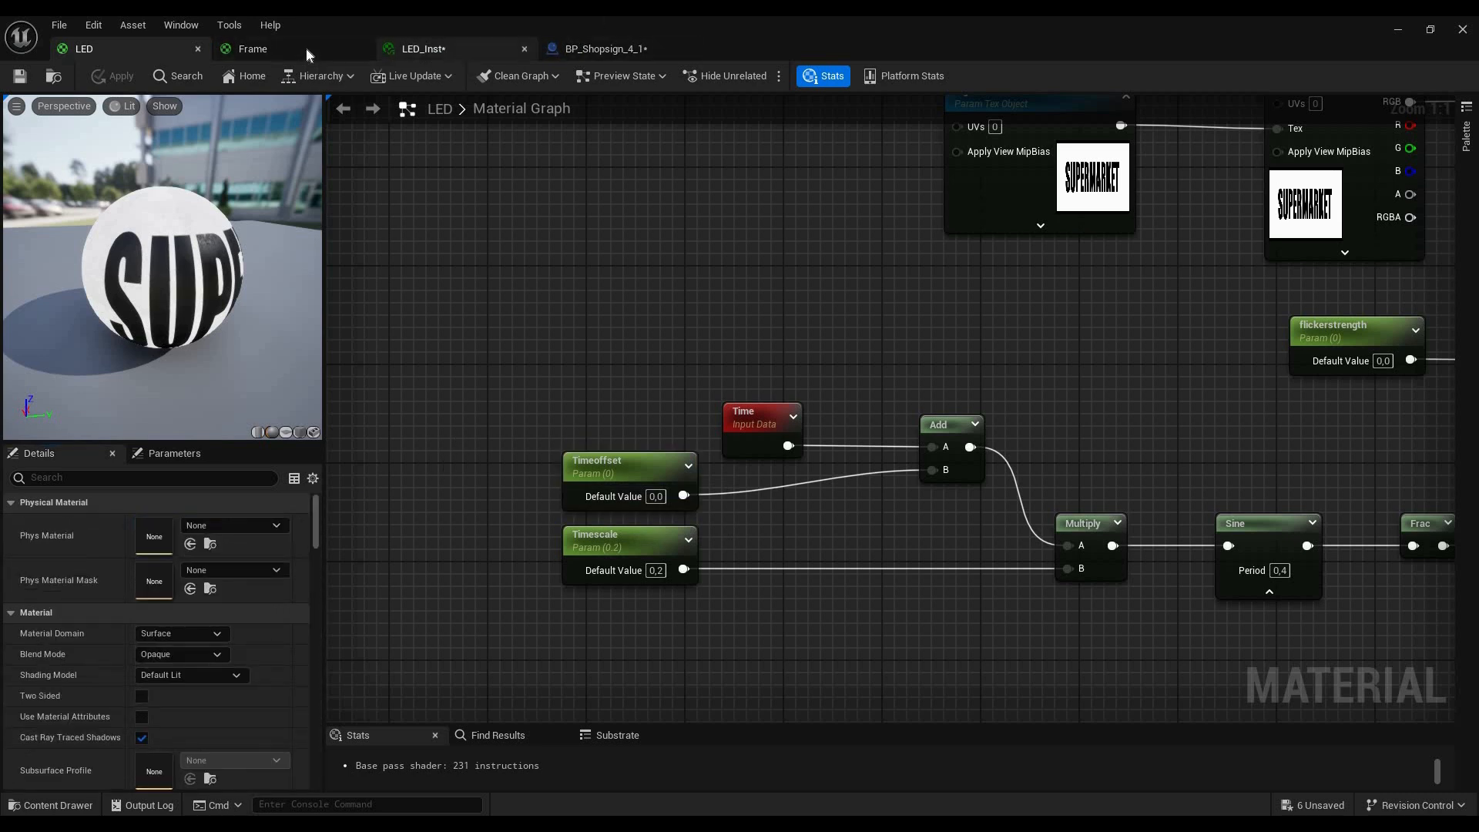
# Return to the BP_Shopsign_4_1 construction script and set the second scalar node's Parameter Name to Timeoffset
pyautogui.click(252, 49)
pyautogui.click(423, 48)
pyautogui.click(606, 49)
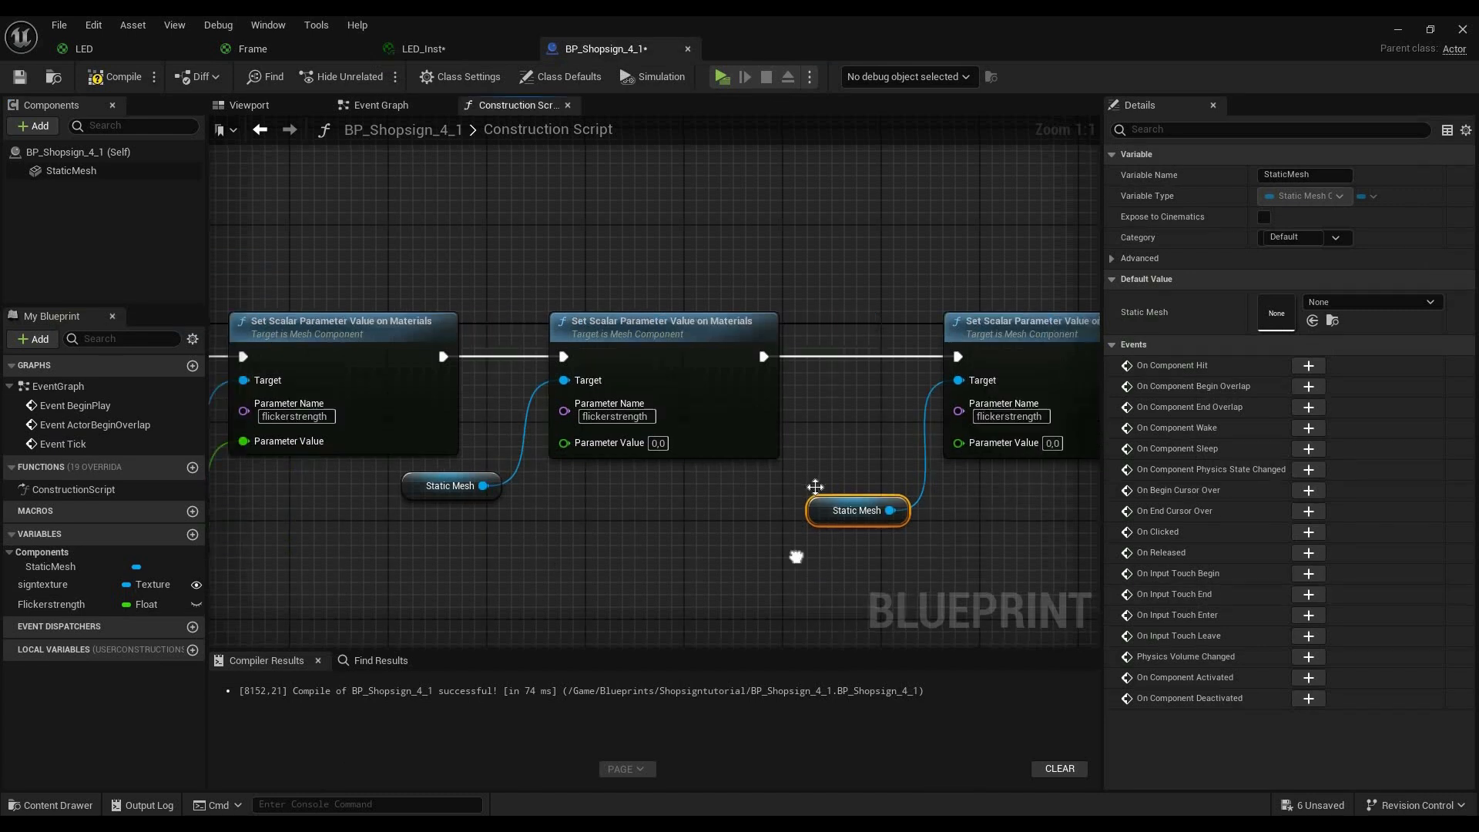
pyautogui.moveTo(796, 556); pyautogui.dragTo(586, 588, button='right')
pyautogui.moveTo(532, 485); pyautogui.dragTo(813, 495, button='right')
pyautogui.click(669, 456)
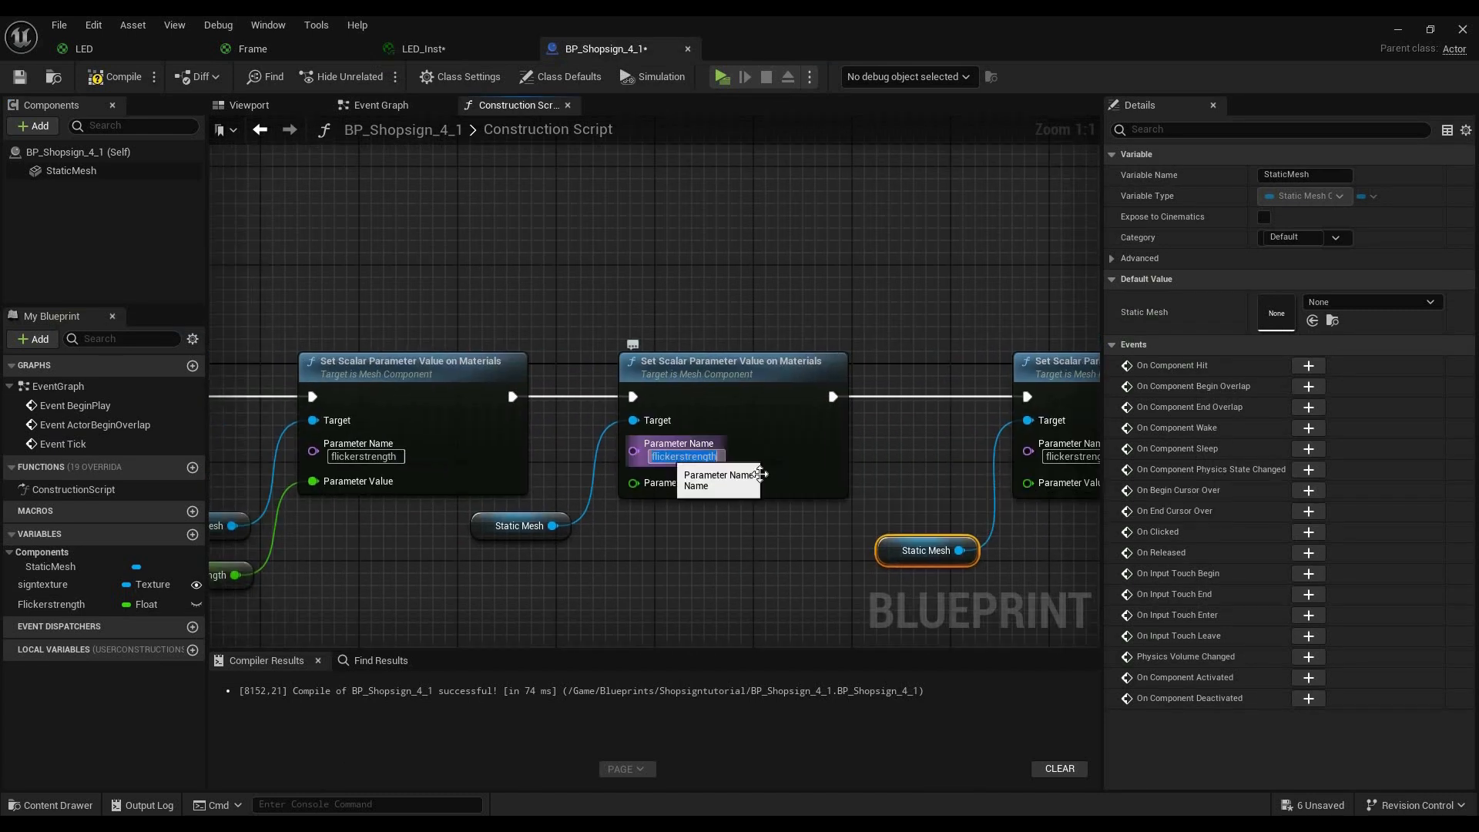
pyautogui.hotkey('ctrl', 'v')
pyautogui.press('Return')
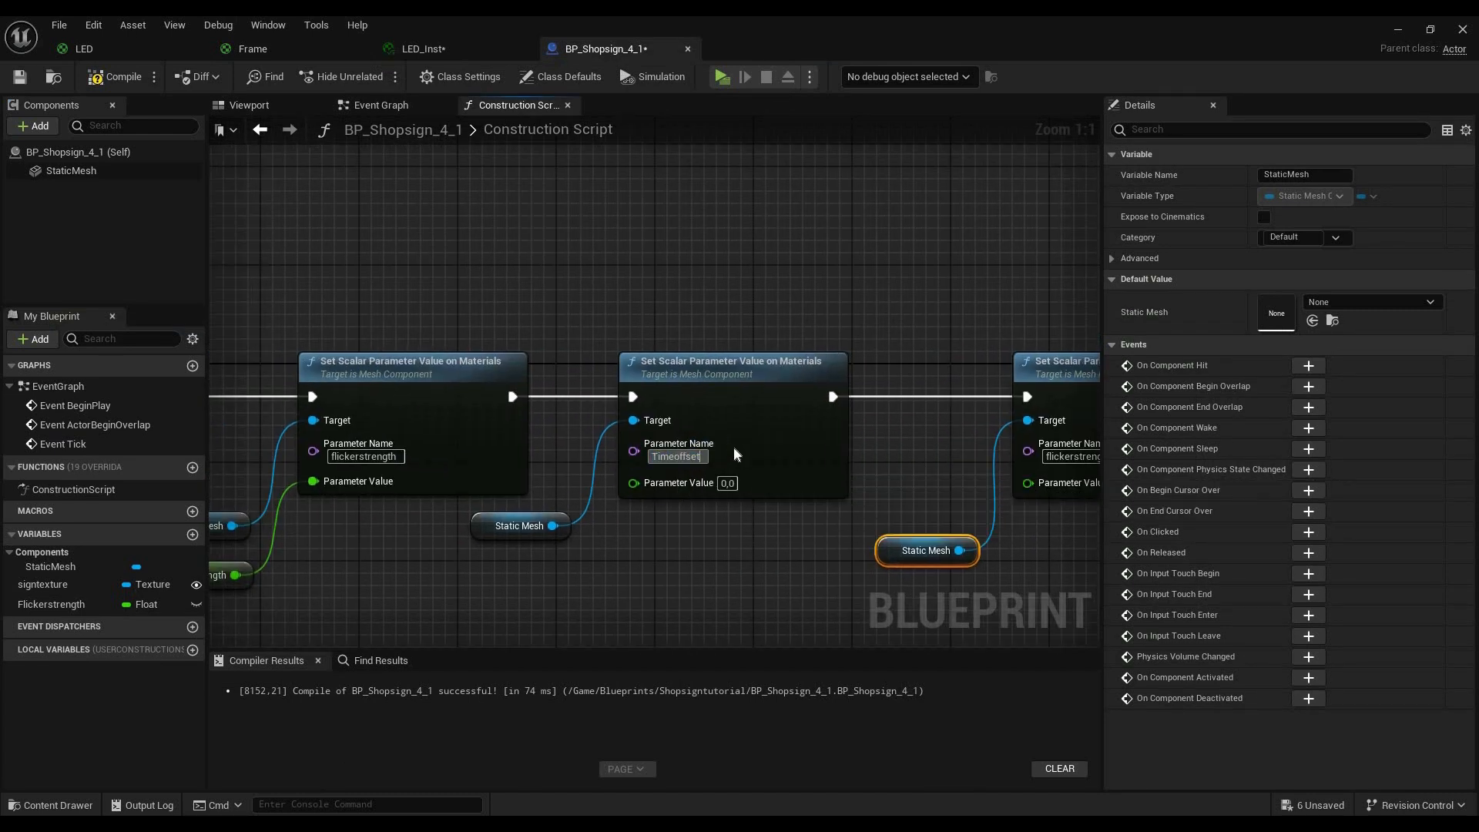
# Feed the Timeoffset node's Parameter Value from a Random Float in Range node with Max set to 5.0
pyautogui.moveTo(653, 485); pyautogui.dragTo(741, 419, button='right')
pyautogui.moveTo(721, 417); pyautogui.dragTo(583, 520)
pyautogui.write('r')
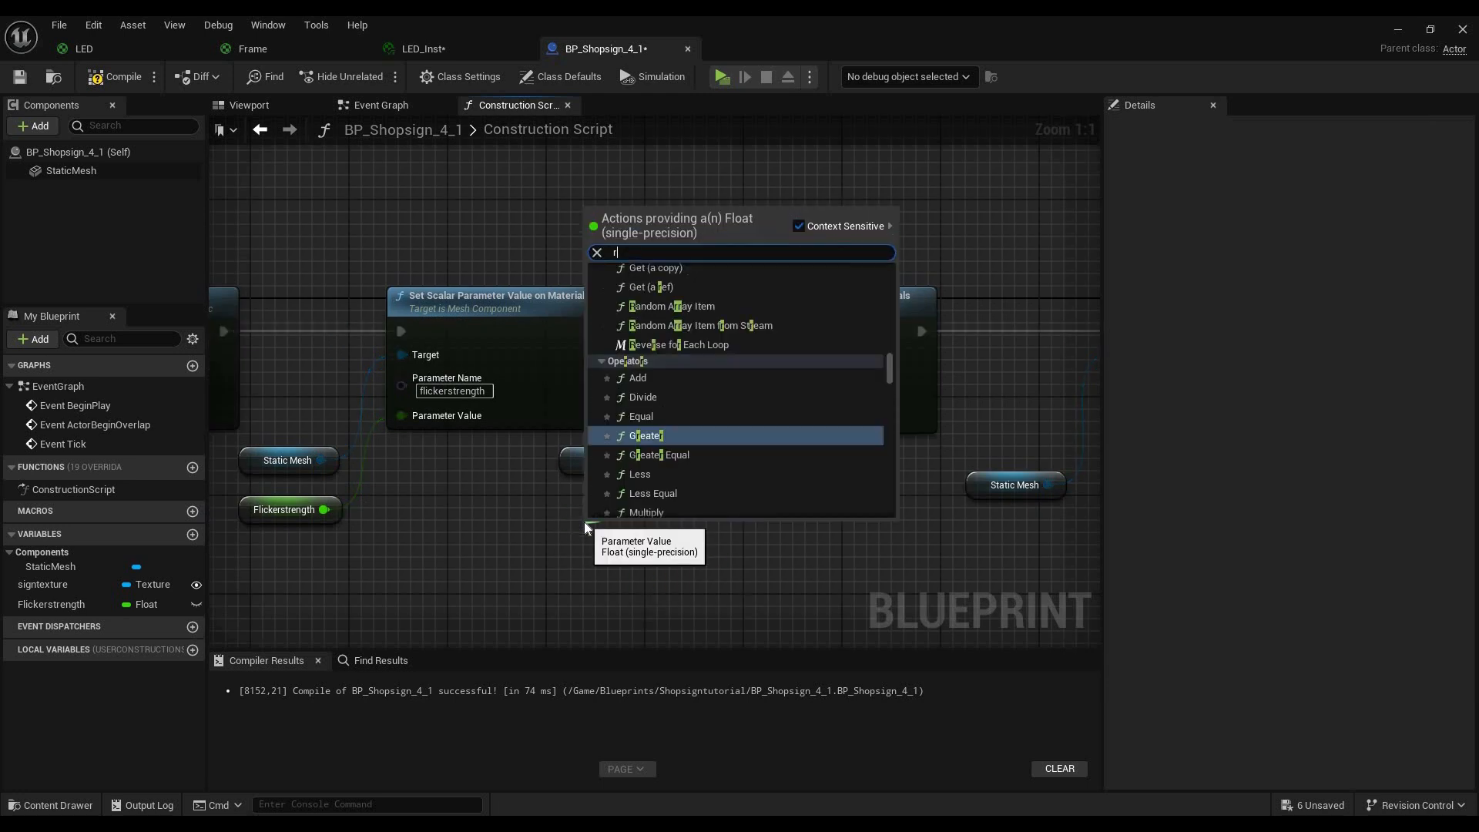
pyautogui.write('ange')
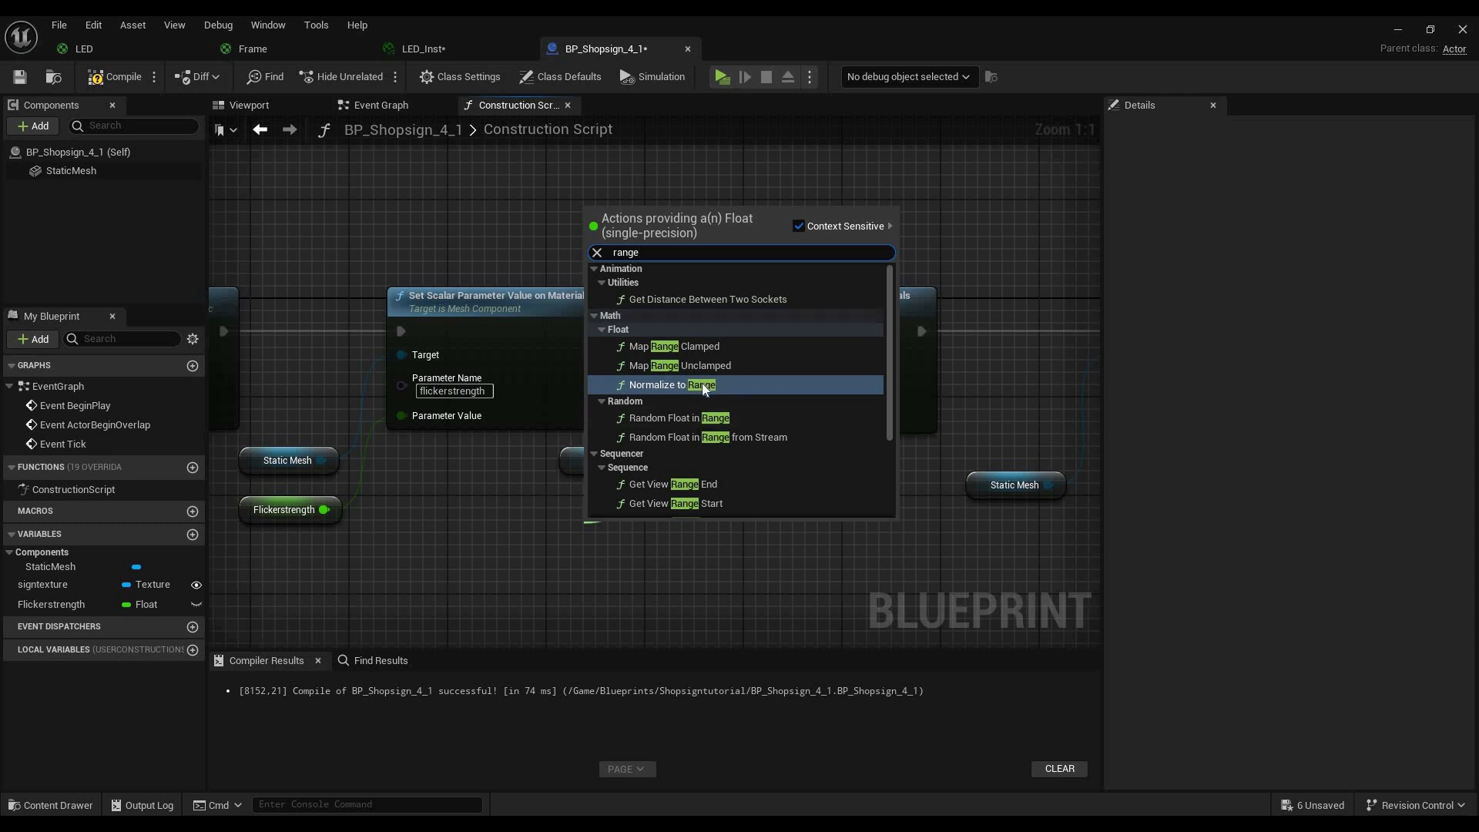
pyautogui.scroll(-2, 693, 370)
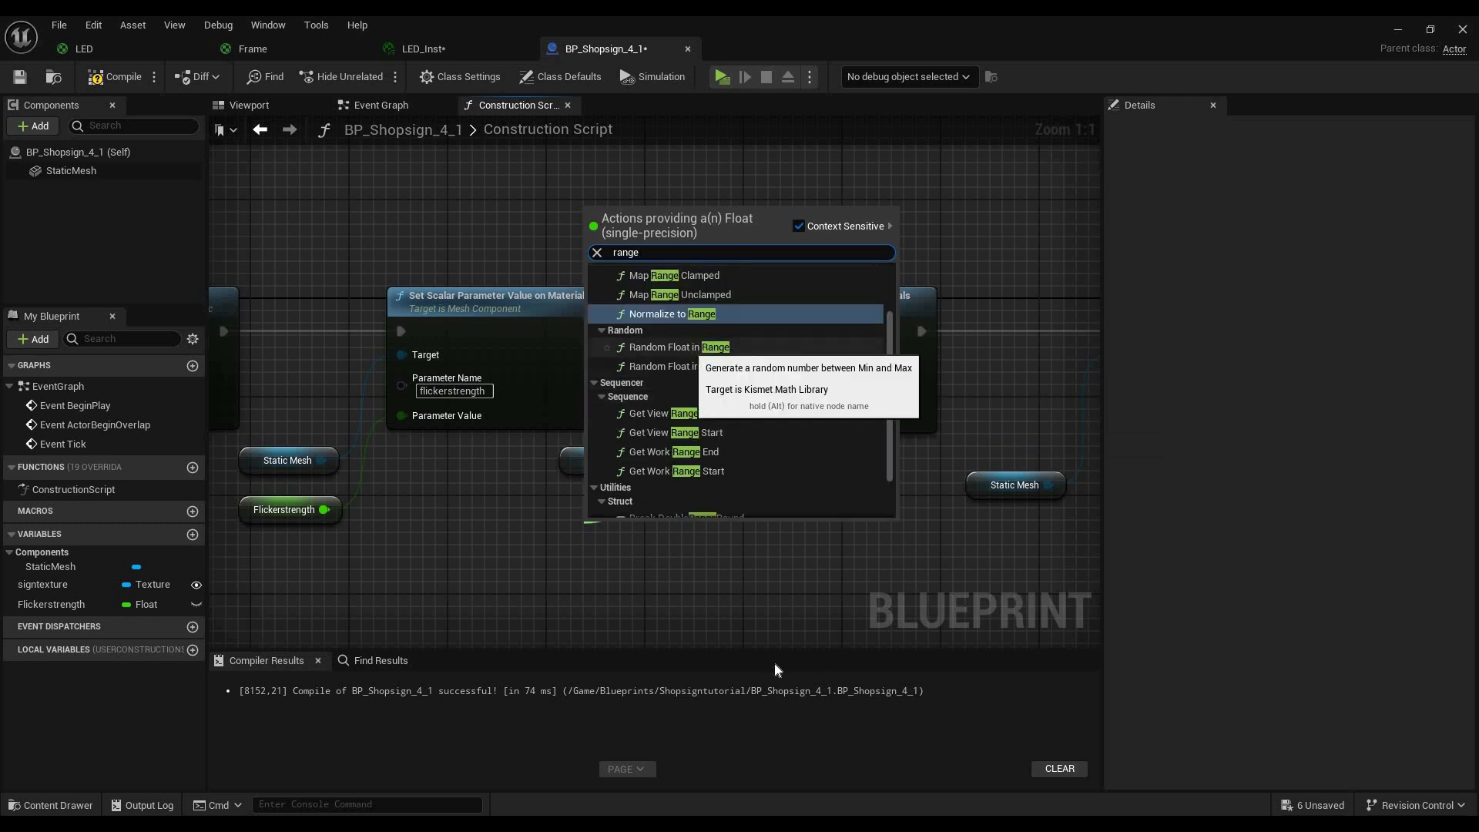
pyautogui.click(678, 347)
pyautogui.moveTo(655, 530); pyautogui.dragTo(556, 505)
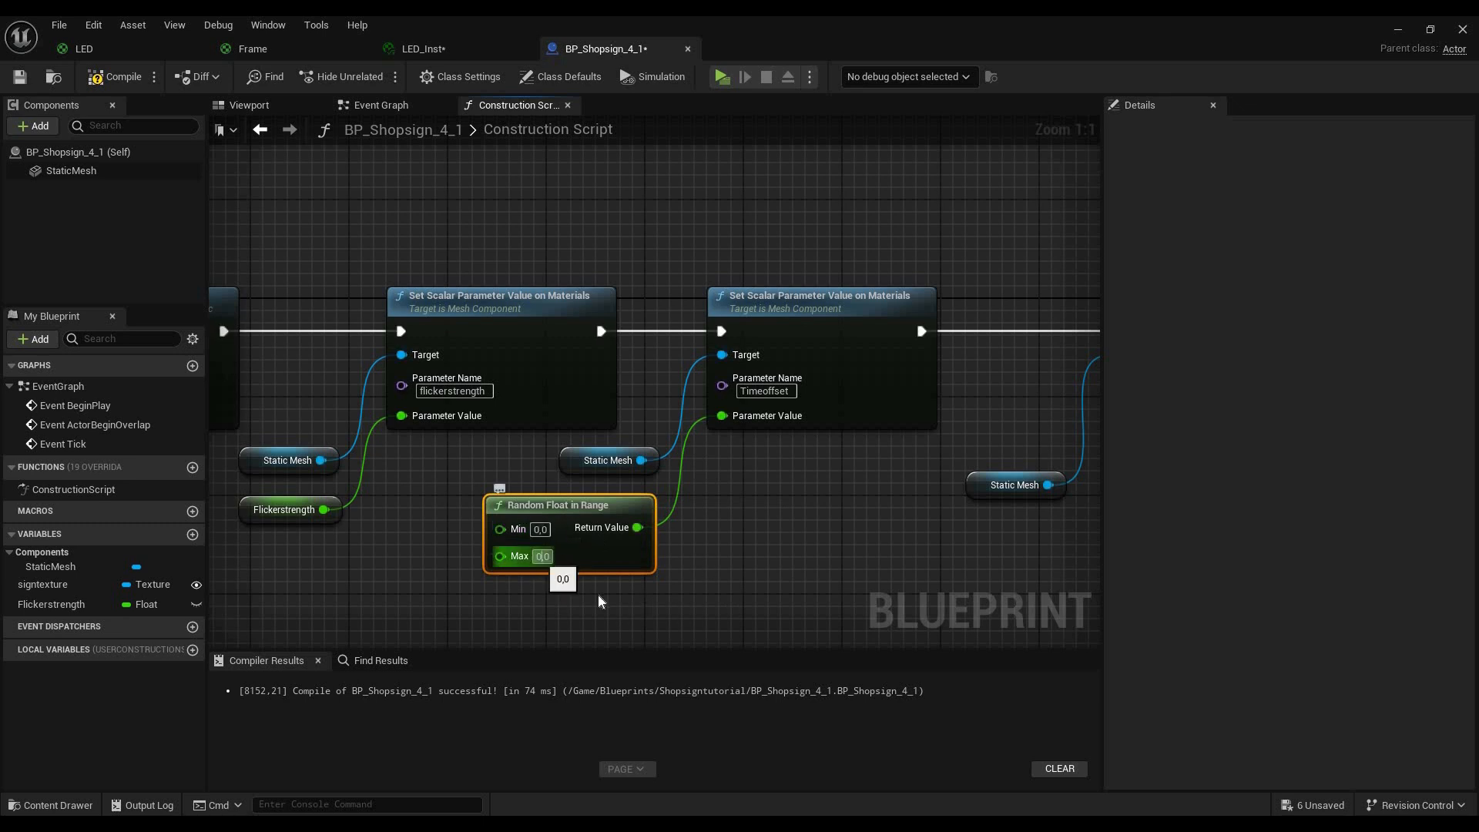
pyautogui.write('5')
pyautogui.press('Return')
# Copy the Timescale parameter's name from the LED material and set the last scalar node's Parameter Name to Timescale
pyautogui.moveTo(573, 516); pyautogui.dragTo(372, 527, button='right')
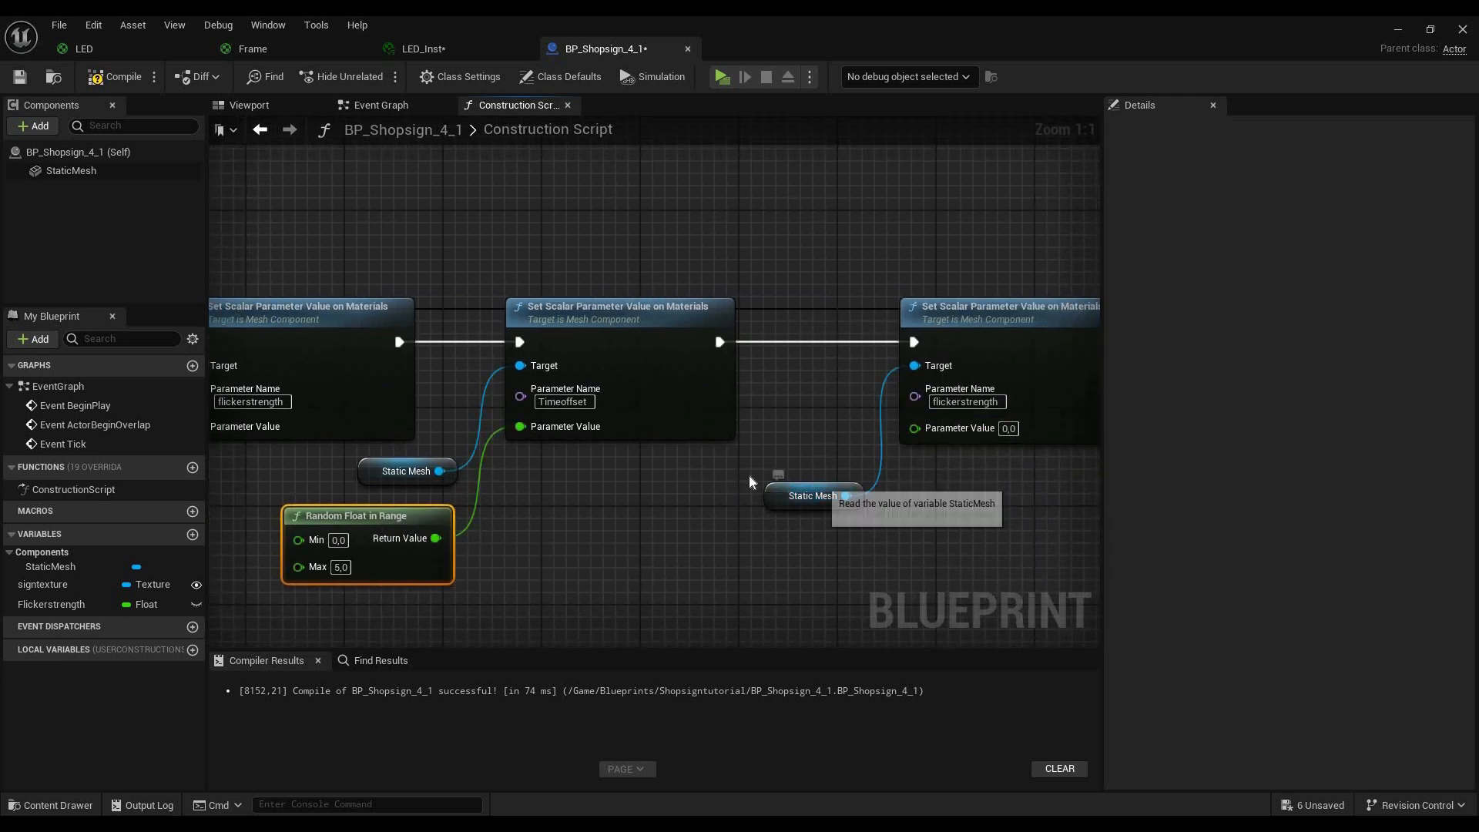
pyautogui.moveTo(810, 495); pyautogui.dragTo(723, 495)
pyautogui.click(83, 49)
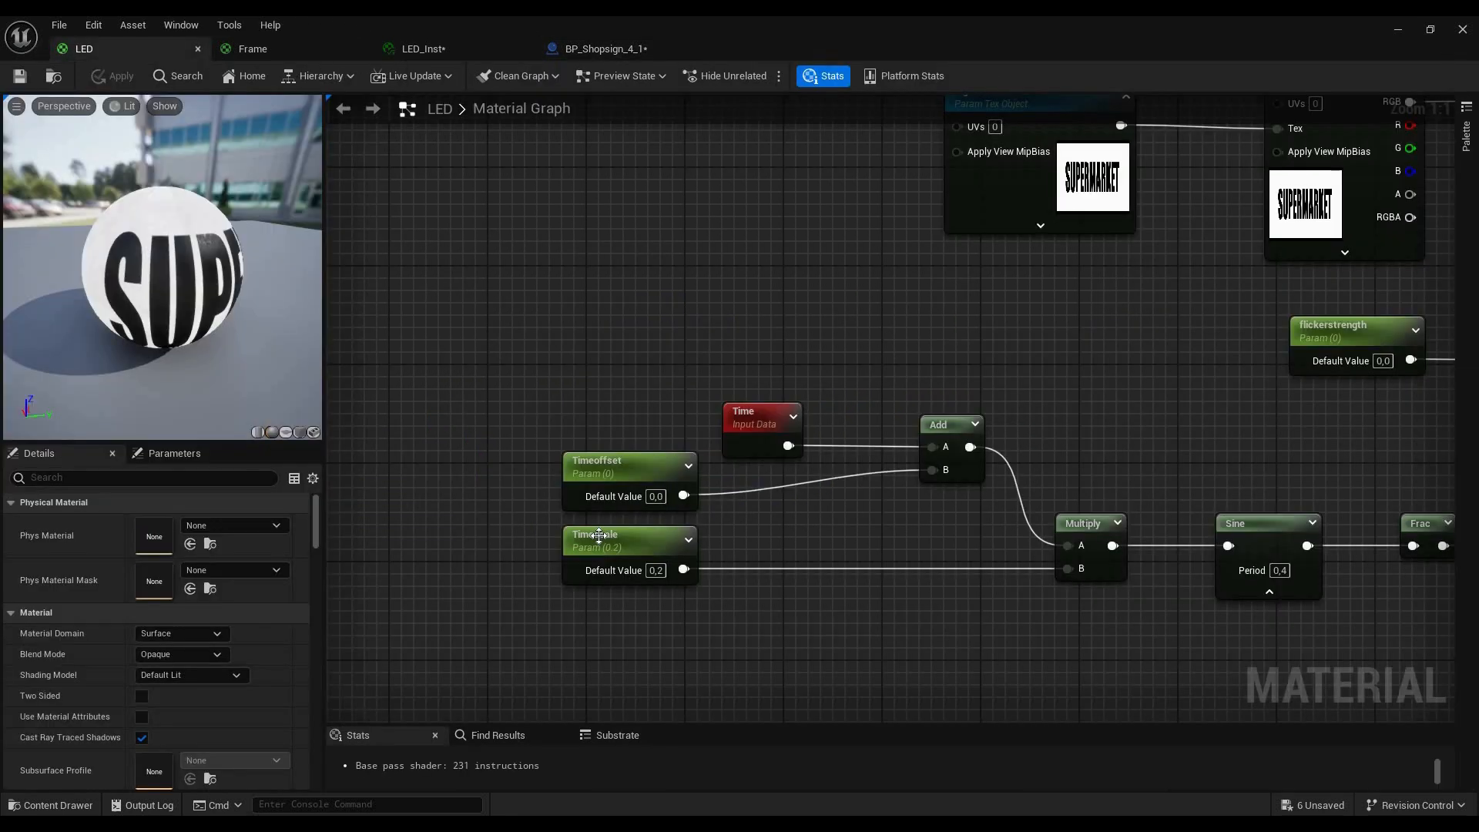
pyautogui.click(623, 539)
pyautogui.moveTo(188, 523); pyautogui.dragTo(100, 533)
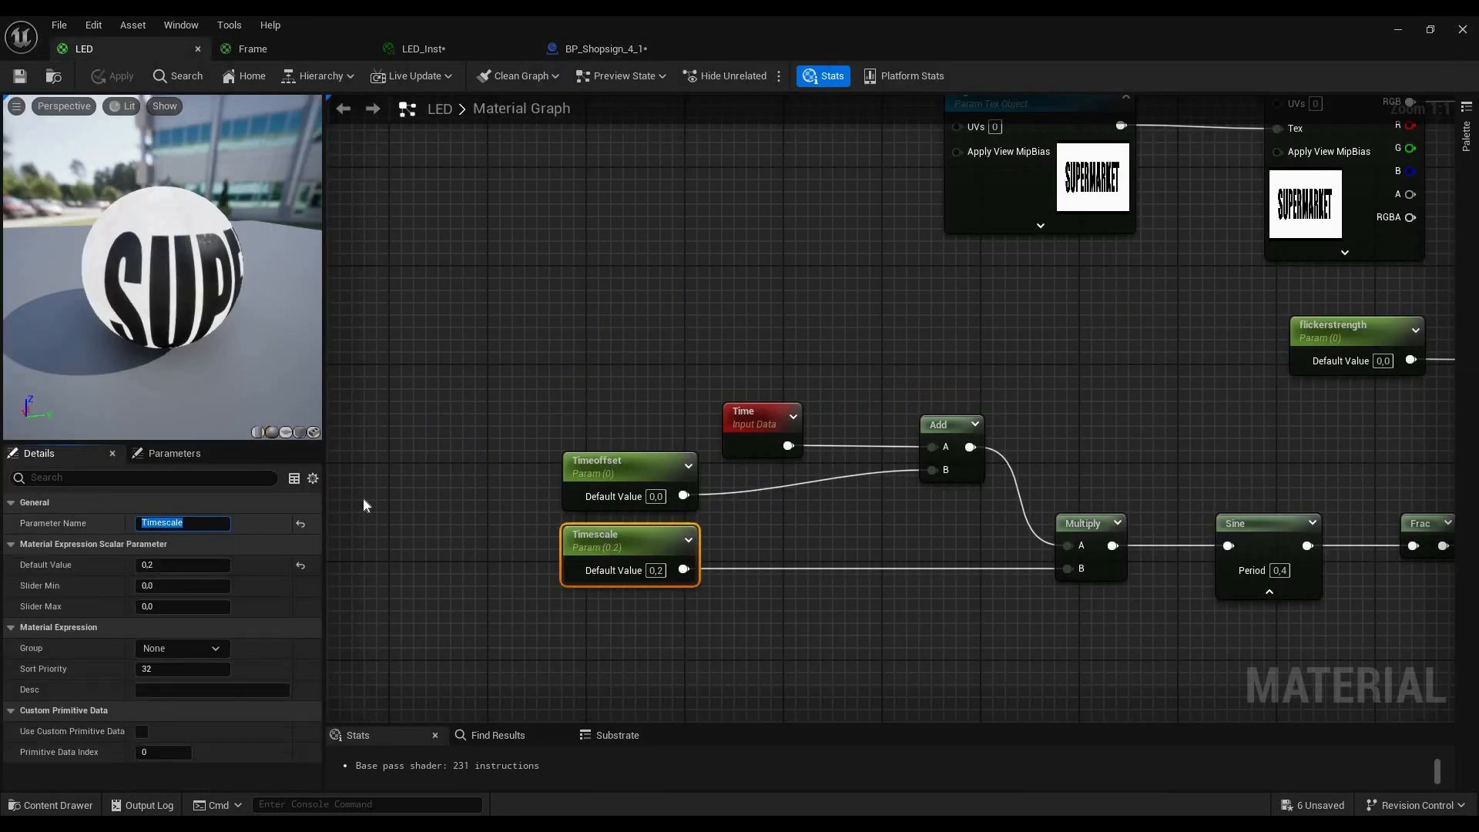
pyautogui.click(605, 48)
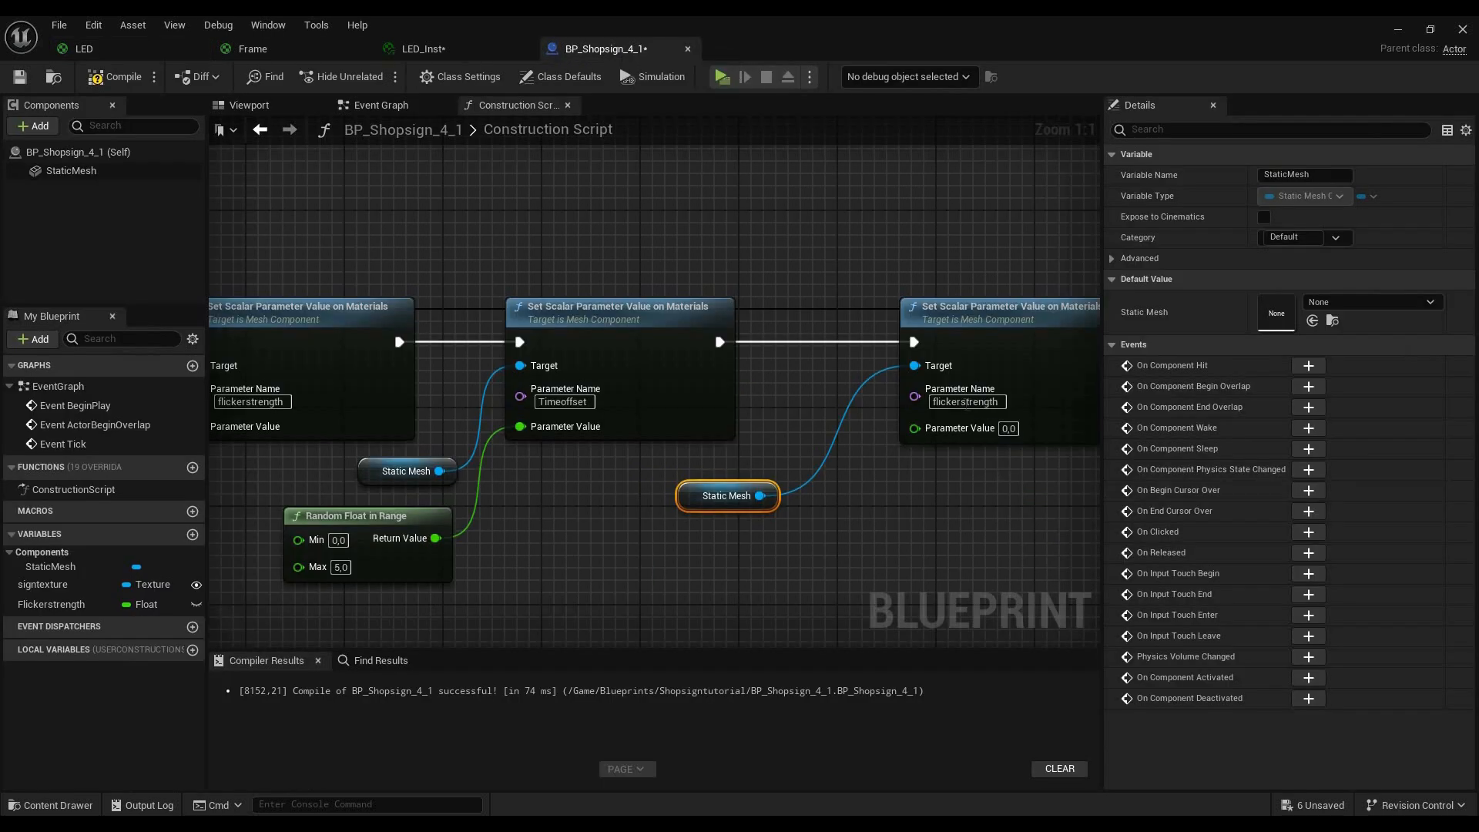
pyautogui.doubleClick(969, 407)
pyautogui.write('Timescale')
# Duplicate the Random Float in Range node, set Min 0.1 and Max 2.0, and connect it to the Timescale node's Parameter Value
pyautogui.moveTo(292, 496); pyautogui.dragTo(676, 497)
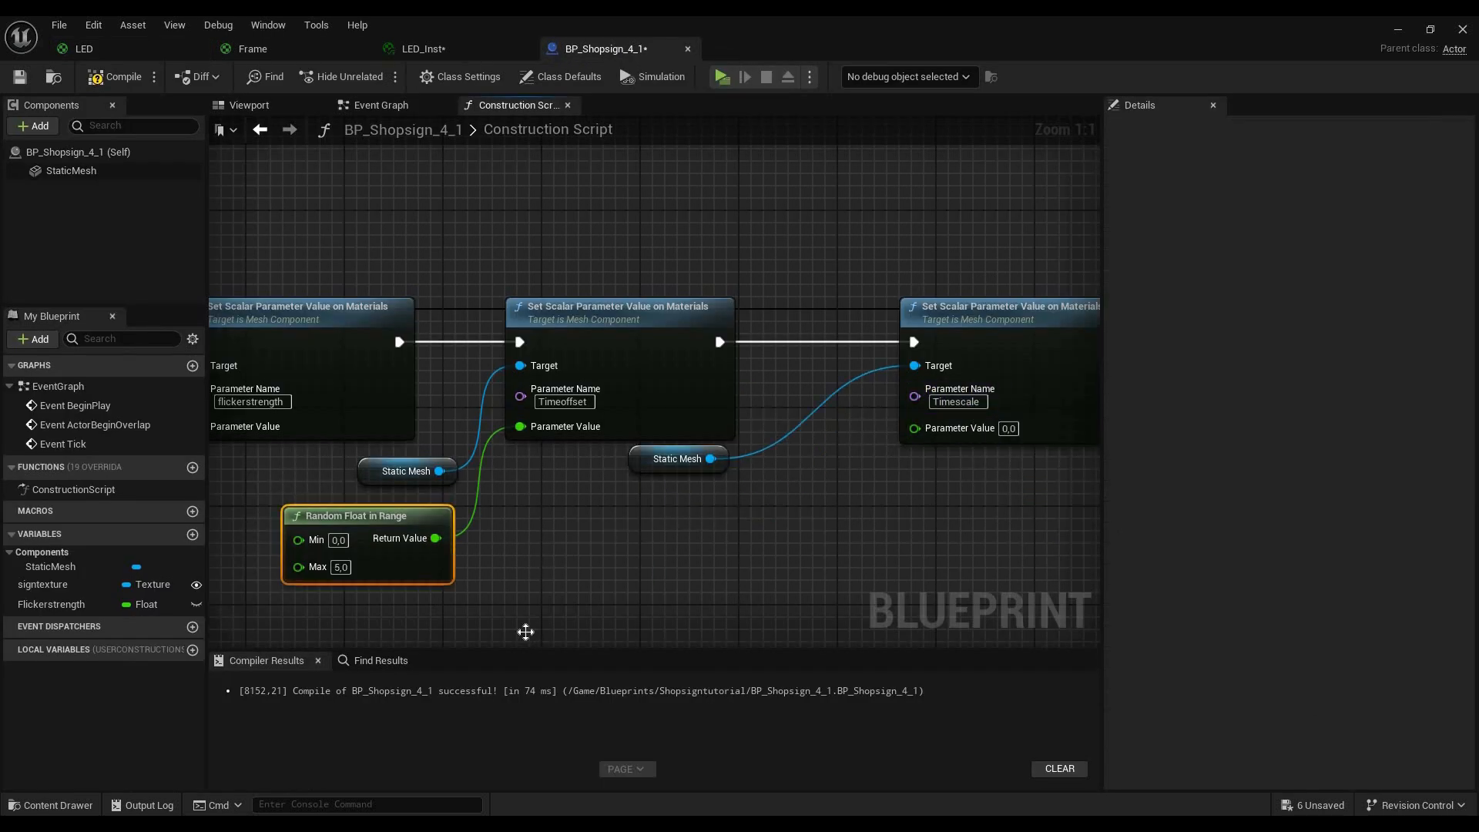
pyautogui.hotkey('ctrl', 'd')
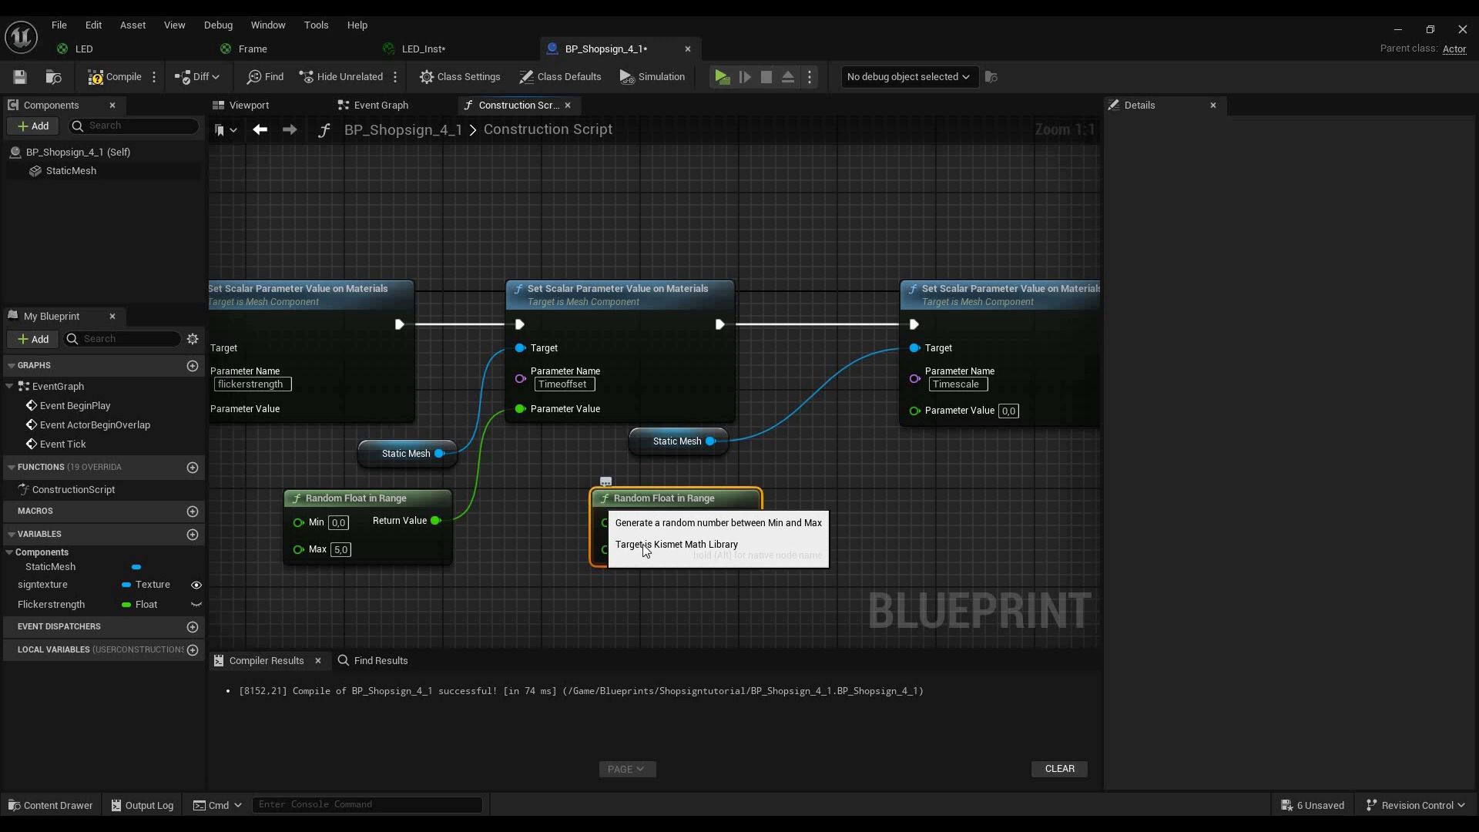
pyautogui.click(655, 552)
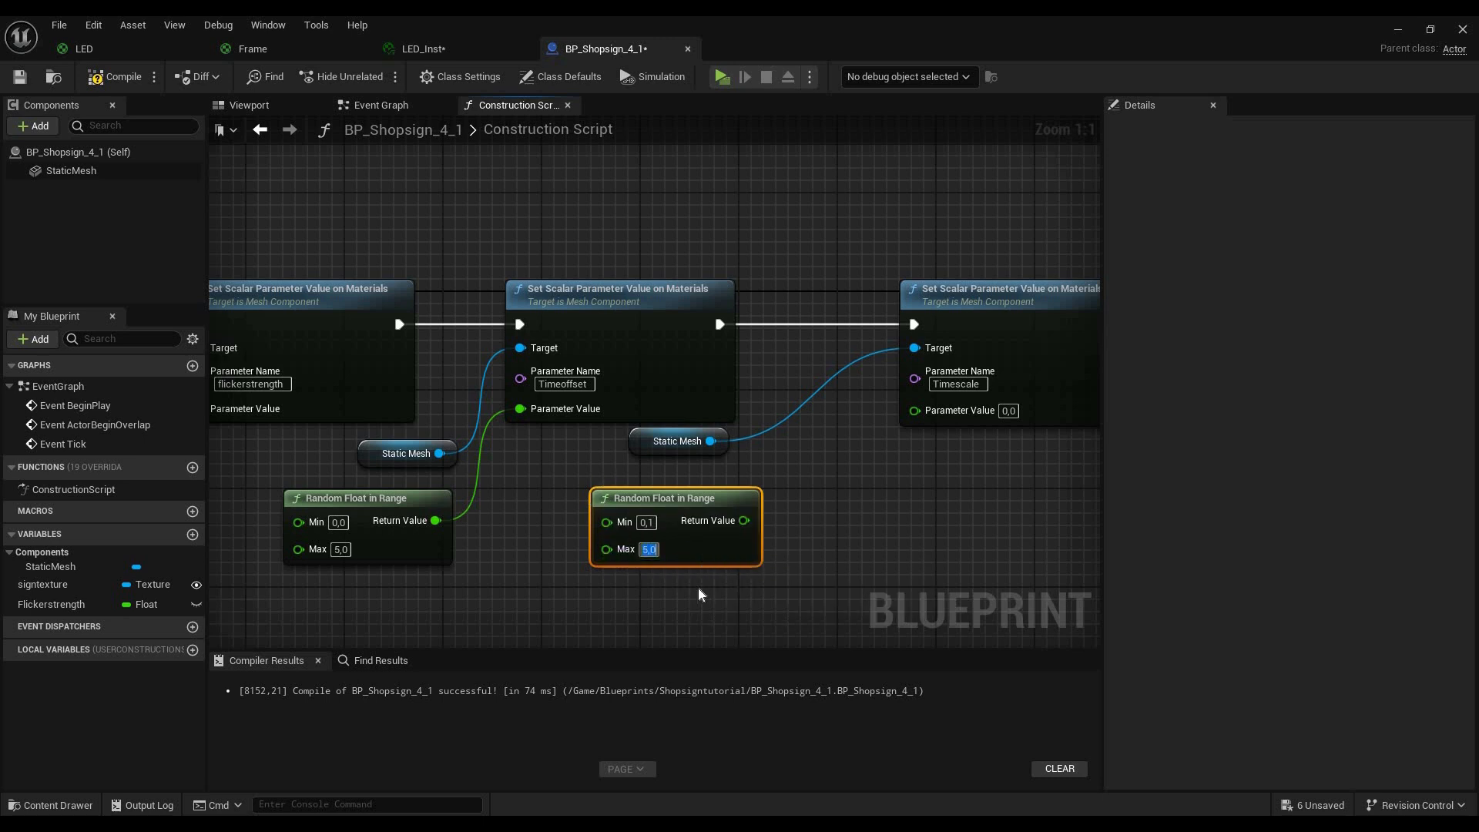
pyautogui.click(798, 545)
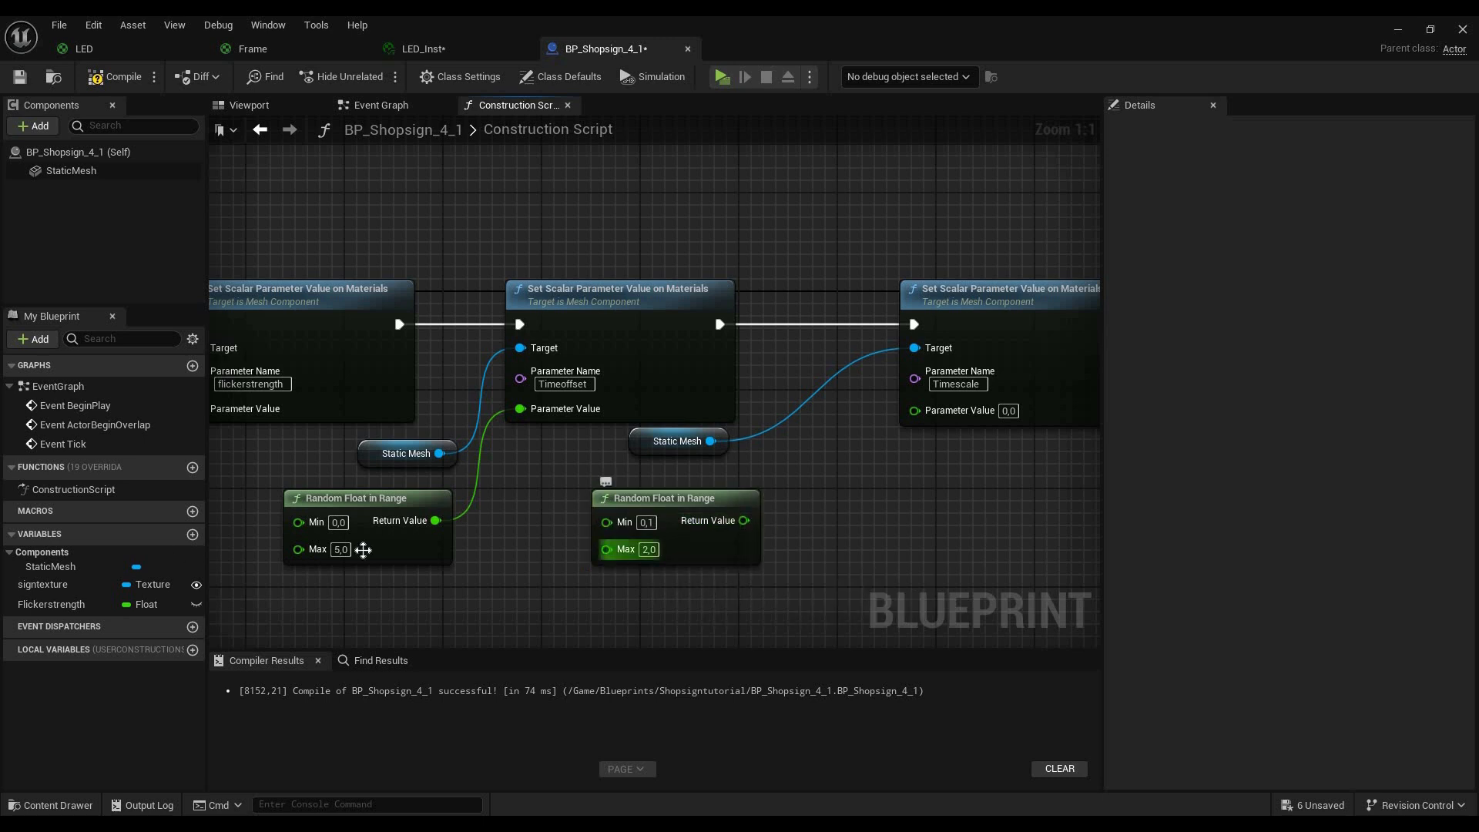
pyautogui.moveTo(744, 520); pyautogui.dragTo(914, 409)
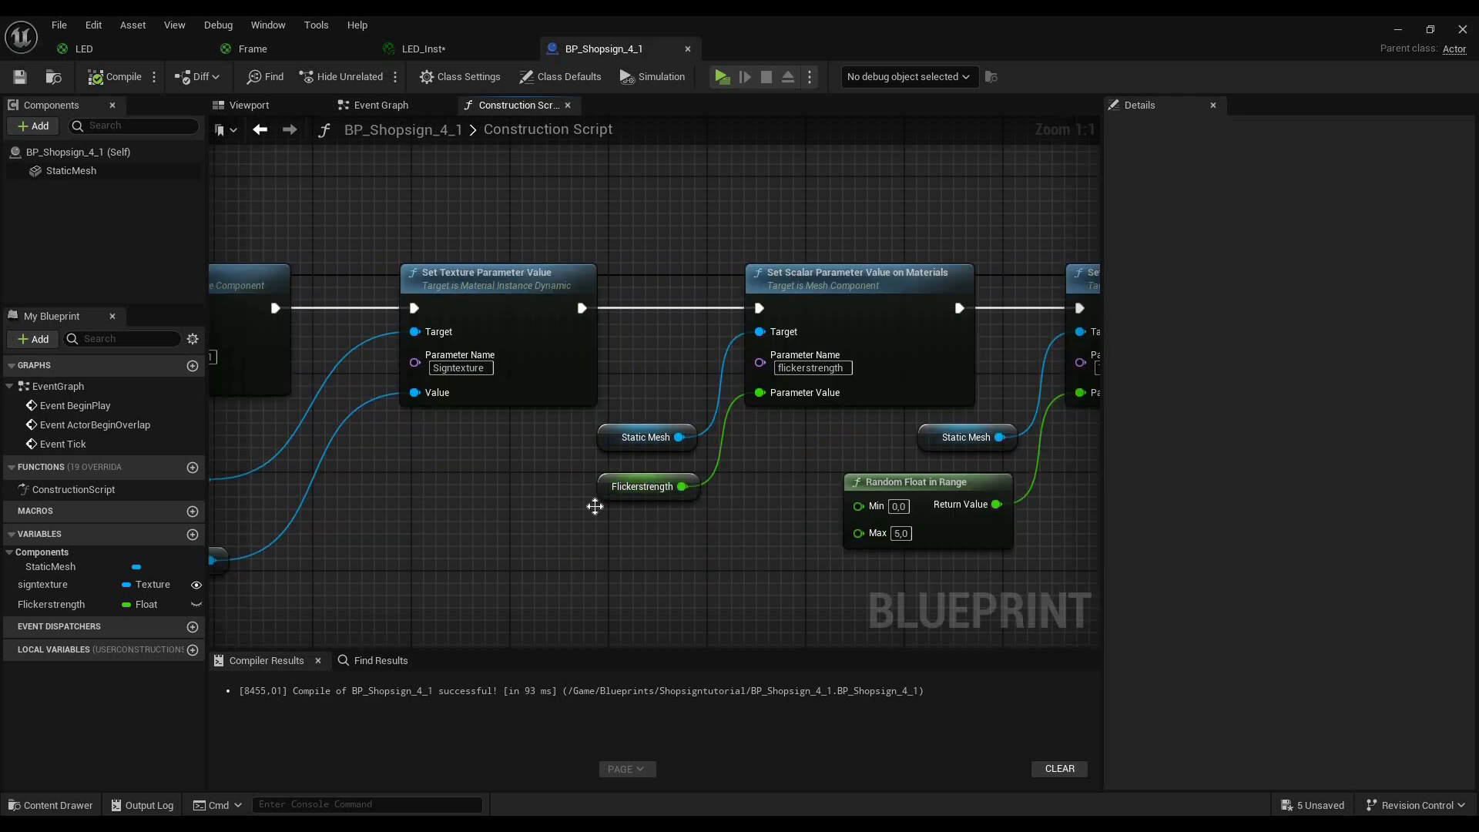
# Make the Flickerstrength variable instance editable
pyautogui.click(628, 486)
pyautogui.moveTo(506, 519); pyautogui.dragTo(508, 552, button='right')
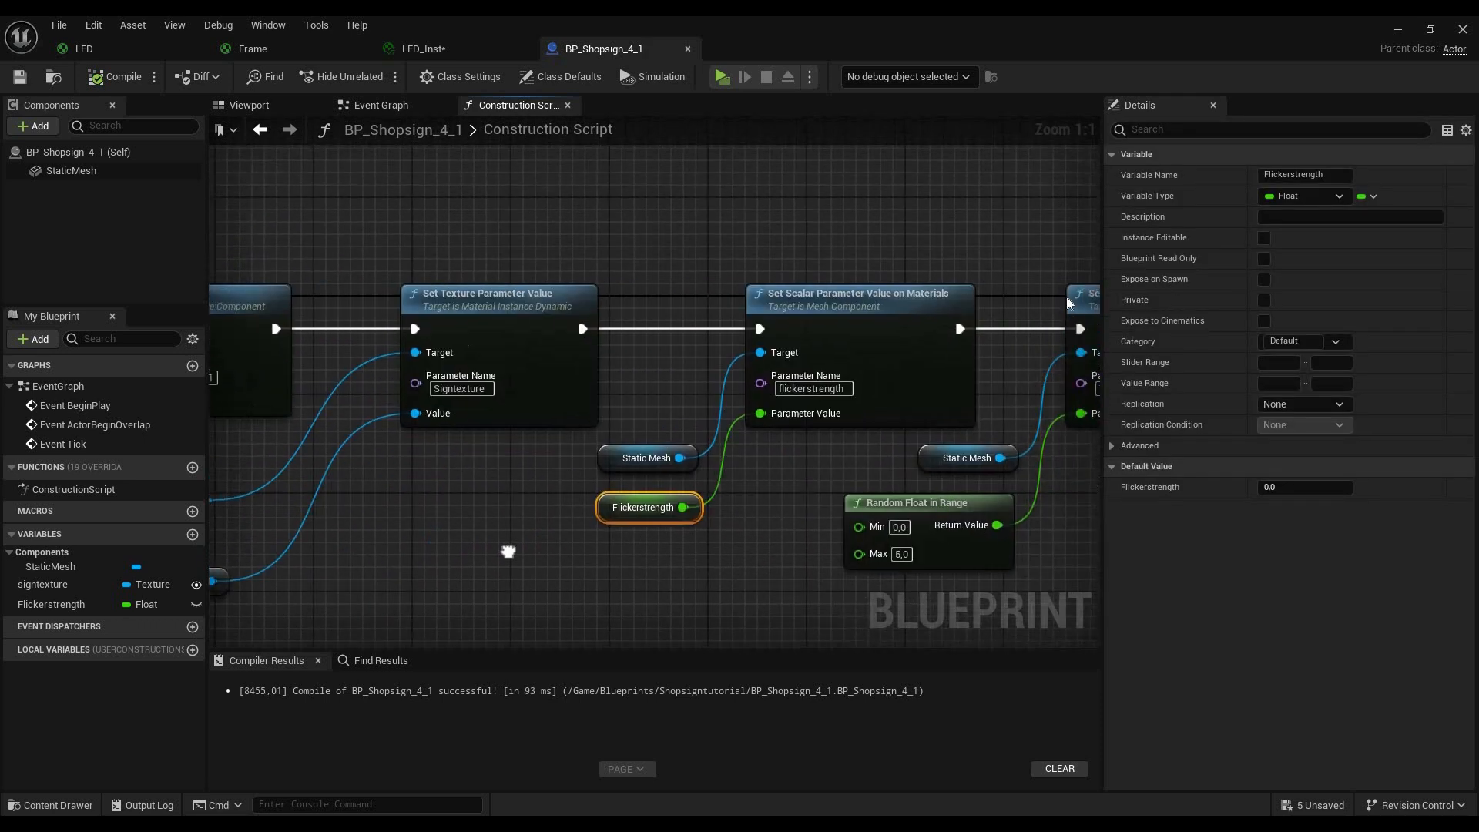
pyautogui.click(1264, 237)
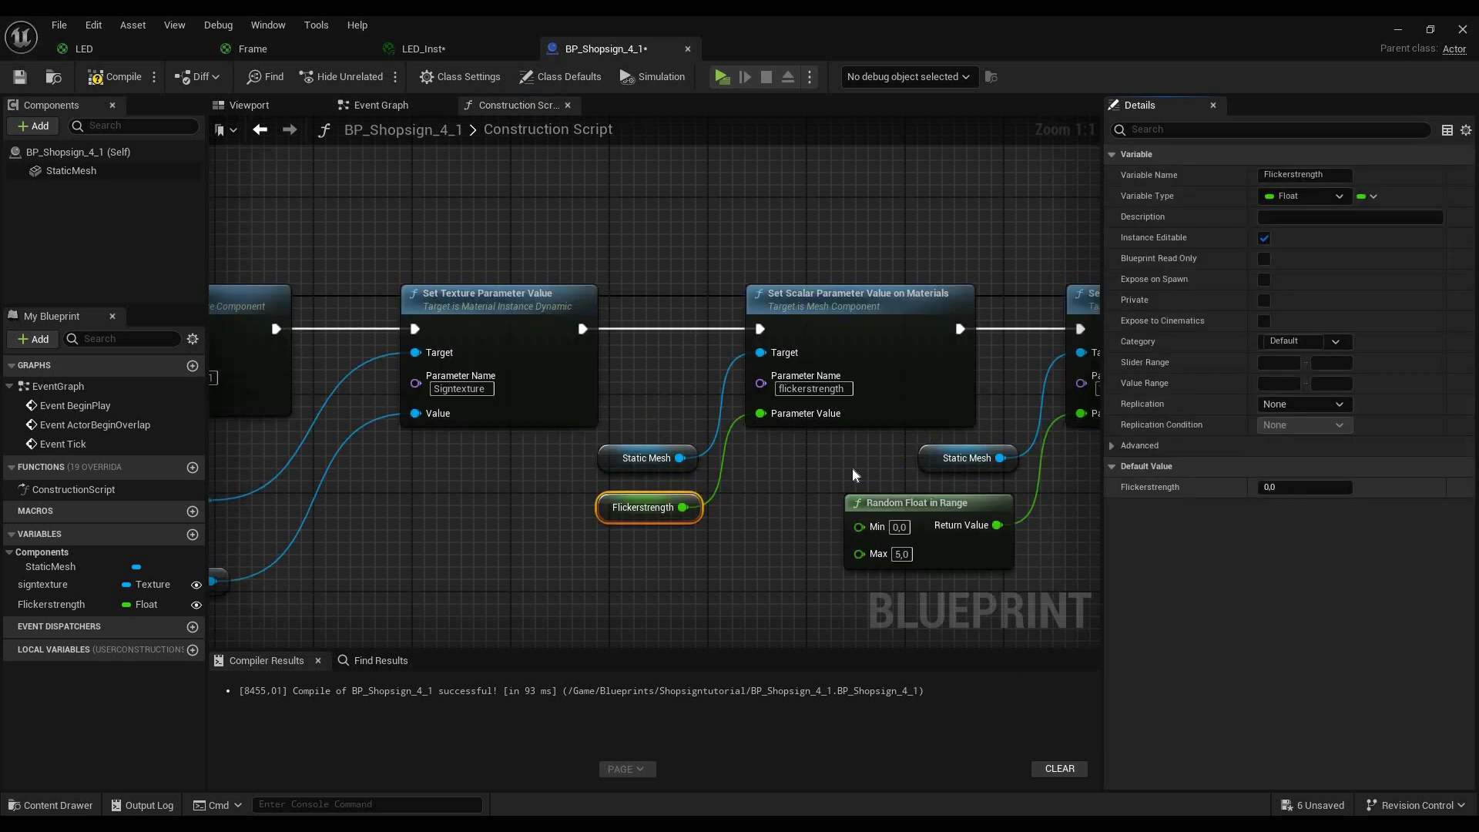
# Nudge the Timescale node's Static Mesh reference into line, then compile and save the blueprint
pyautogui.moveTo(729, 528); pyautogui.dragTo(454, 537, button='right')
pyautogui.moveTo(859, 488); pyautogui.dragTo(610, 496, button='right')
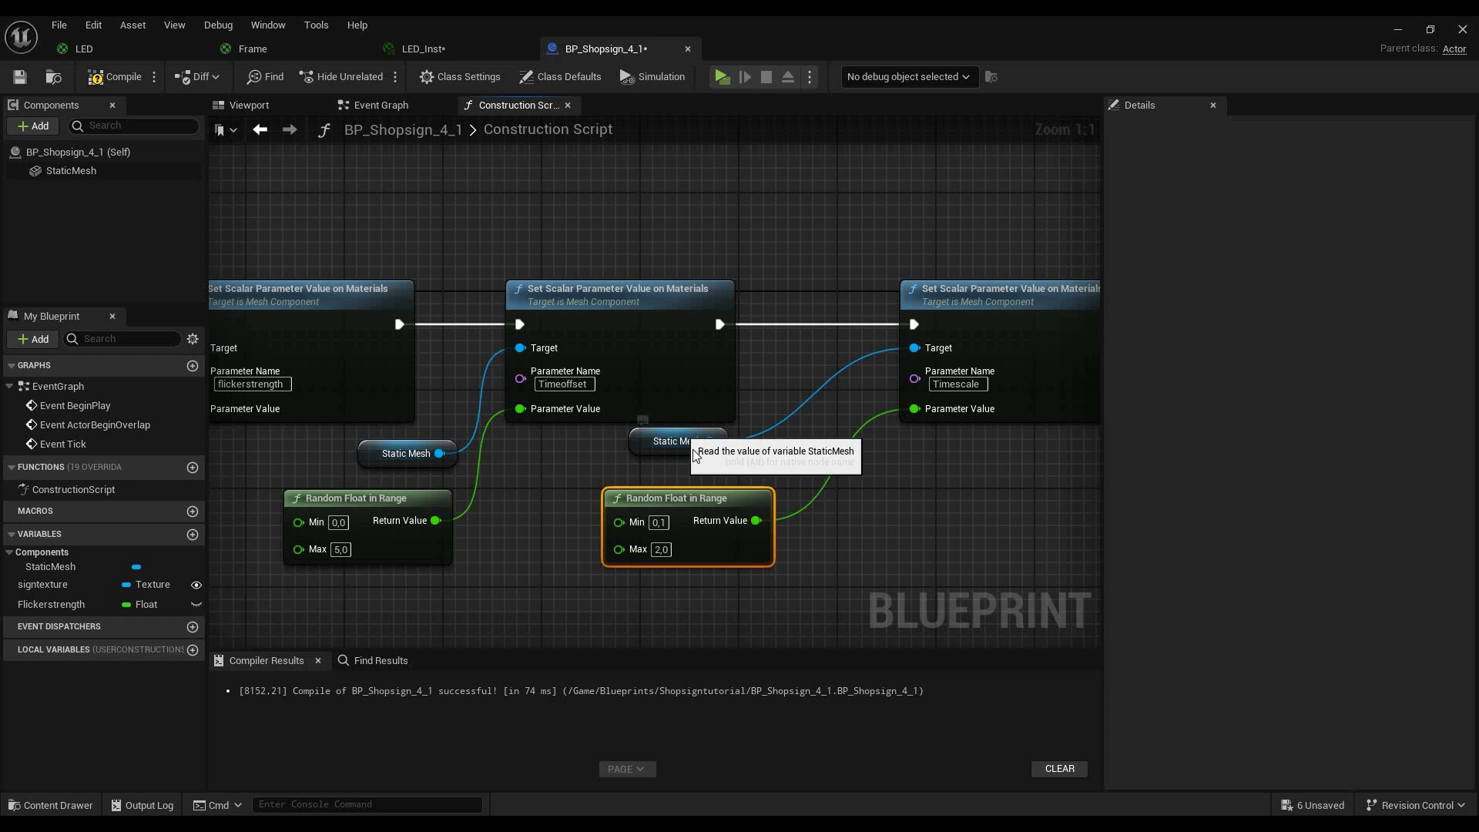
pyautogui.moveTo(681, 437); pyautogui.dragTo(693, 449)
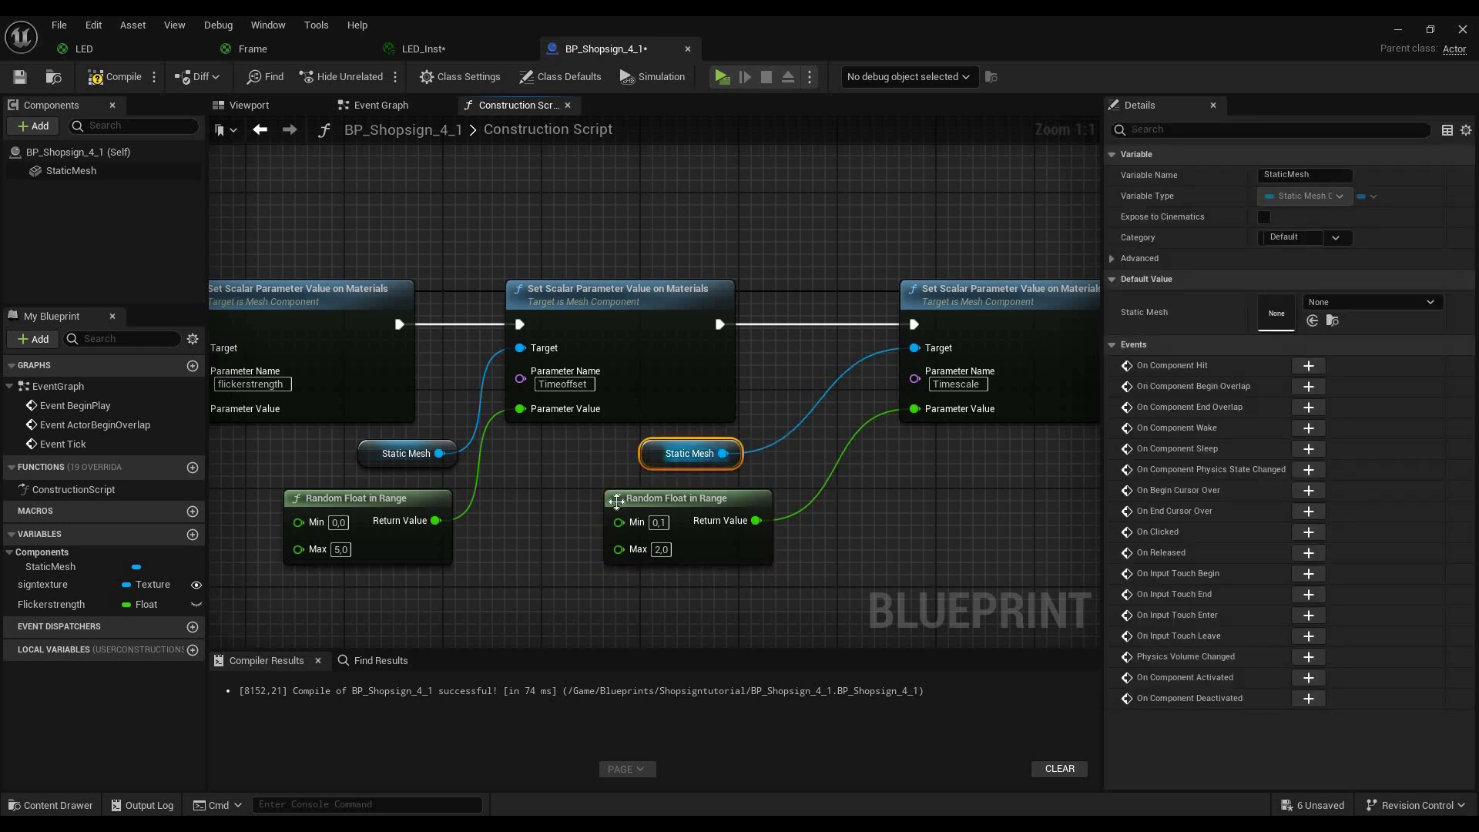
pyautogui.scroll(-4, 617, 501)
pyautogui.click(111, 73)
pyautogui.click(26, 76)
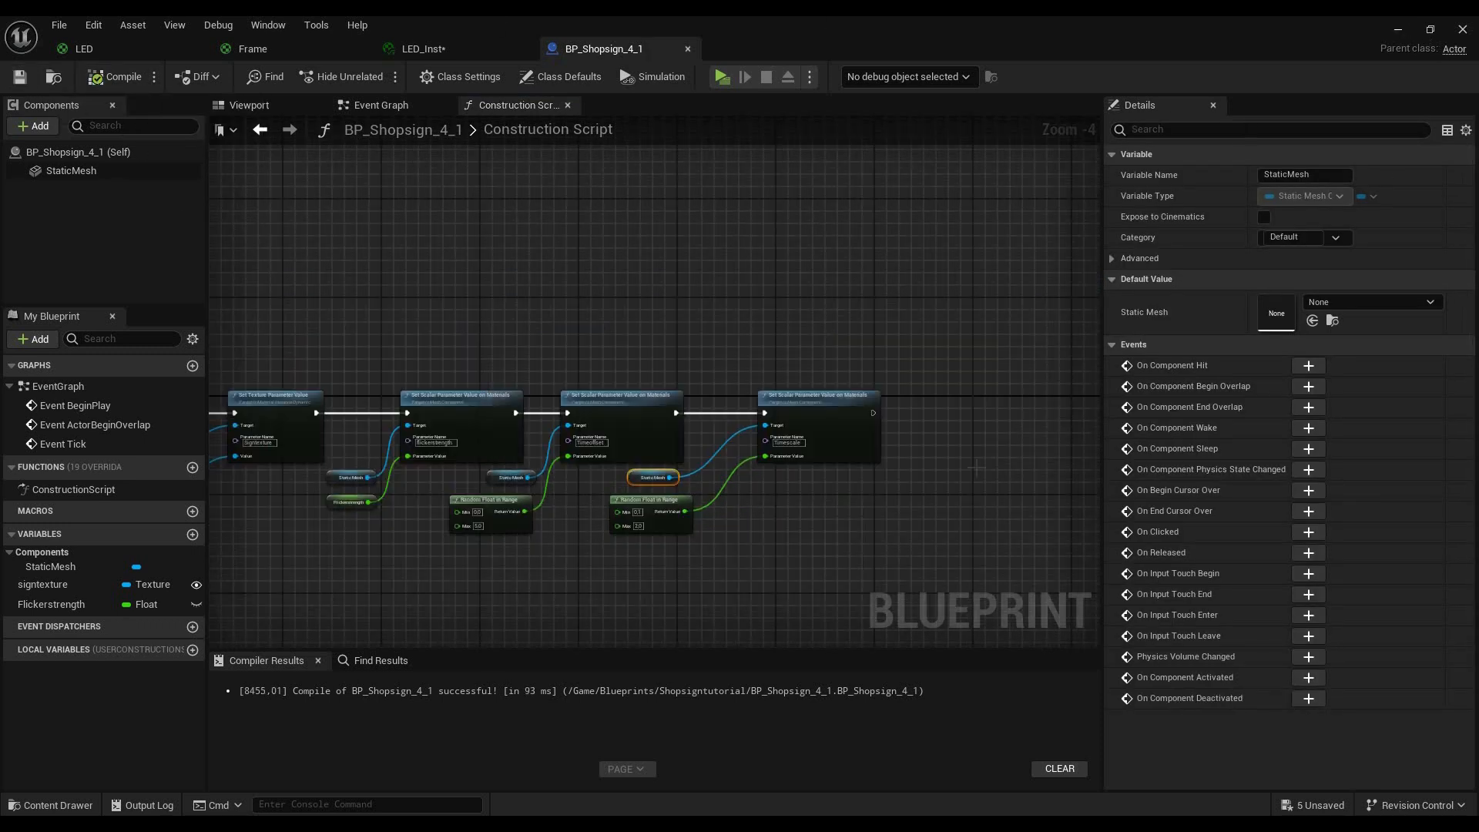
# Place a BP_Shopsign_4_1 sign in the level and set its Signtexture to Apotheke
pyautogui.click(1401, 28)
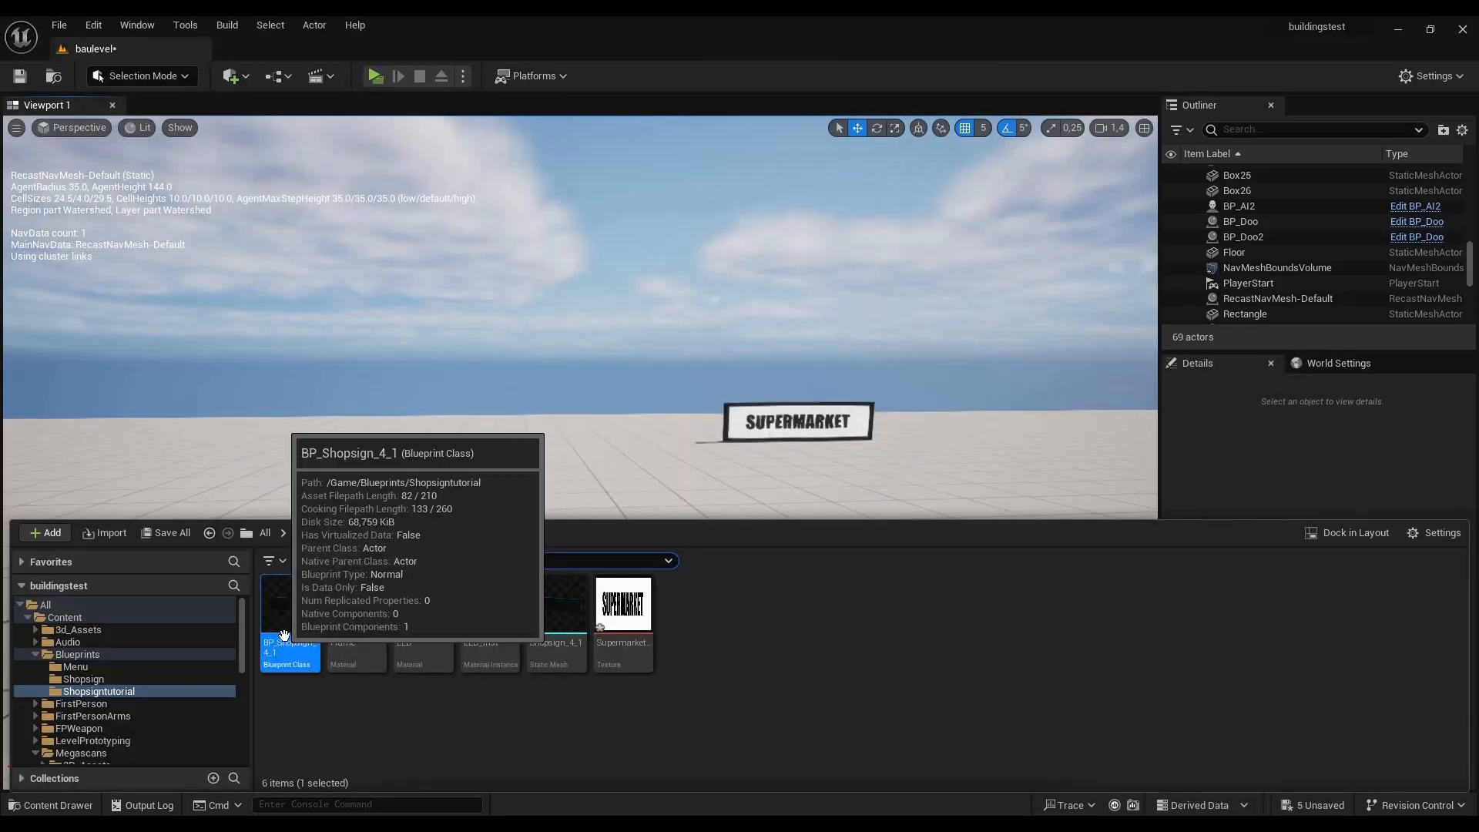
pyautogui.moveTo(285, 636); pyautogui.dragTo(665, 595)
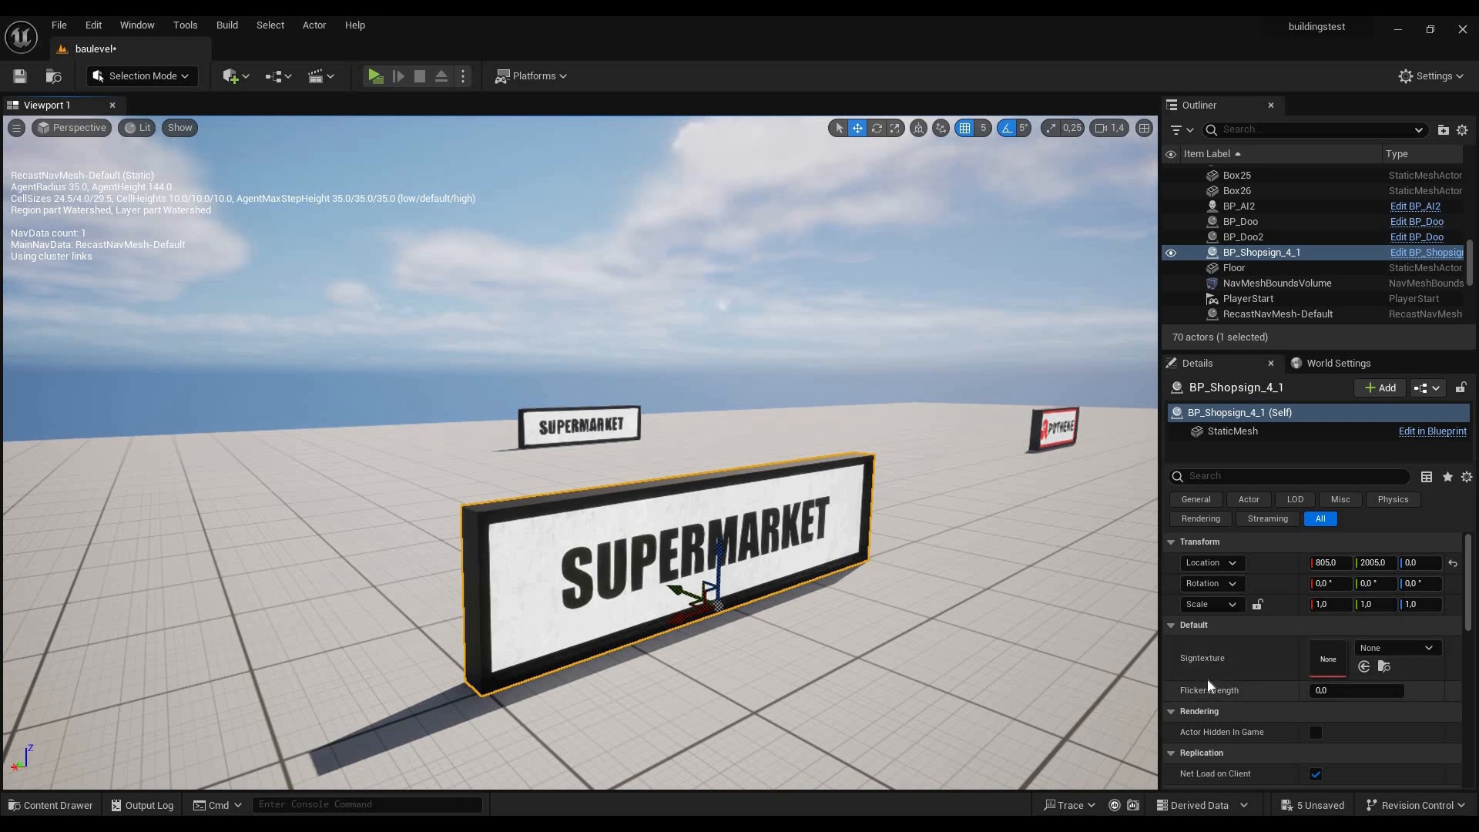
pyautogui.click(1365, 649)
pyautogui.write('apothe')
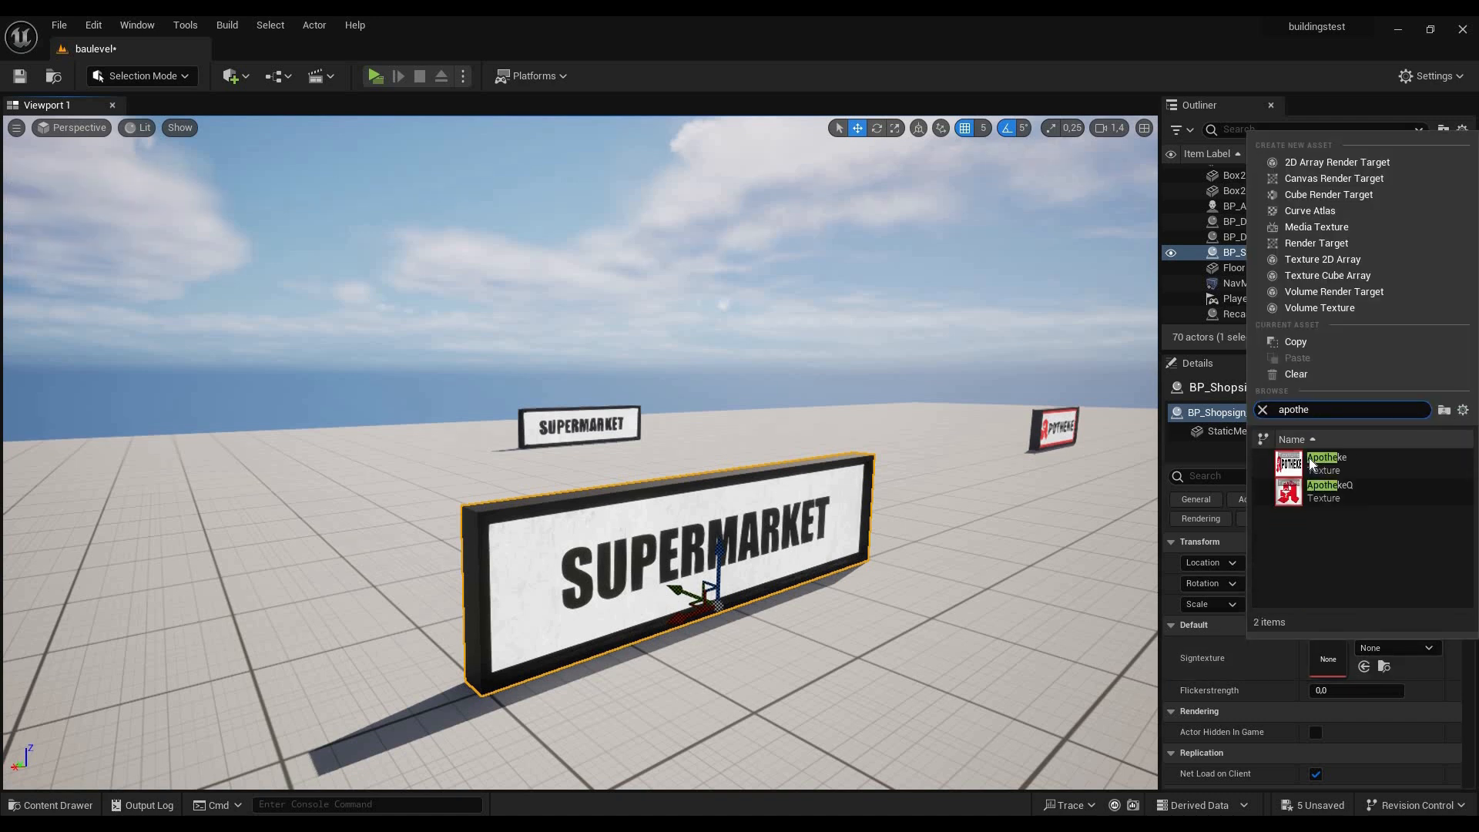
pyautogui.click(1314, 462)
# Inspect the placed Apotheke sign from several sides and raise its Flickerstrength to about 0.84
pyautogui.moveTo(845, 492)
pyautogui.mouseDown(button='right')
pyautogui.moveTo(694, 492)
pyautogui.moveTo(592, 520)
pyautogui.moveTo(855, 495)
pyautogui.moveTo(840, 497)
pyautogui.mouseUp(button='right')
pyautogui.press('w')
pyautogui.press('a')
pyautogui.press('d')
pyautogui.press('a')
pyautogui.press('d')
pyautogui.press('s')
pyautogui.press('w')
pyautogui.click(1319, 690)
pyautogui.moveTo(1318, 690); pyautogui.dragTo(1417, 690)
# Duplicate the Apotheke sign in the level and place the copy beside it
pyautogui.moveTo(548, 475); pyautogui.dragTo(545, 478, button='right')
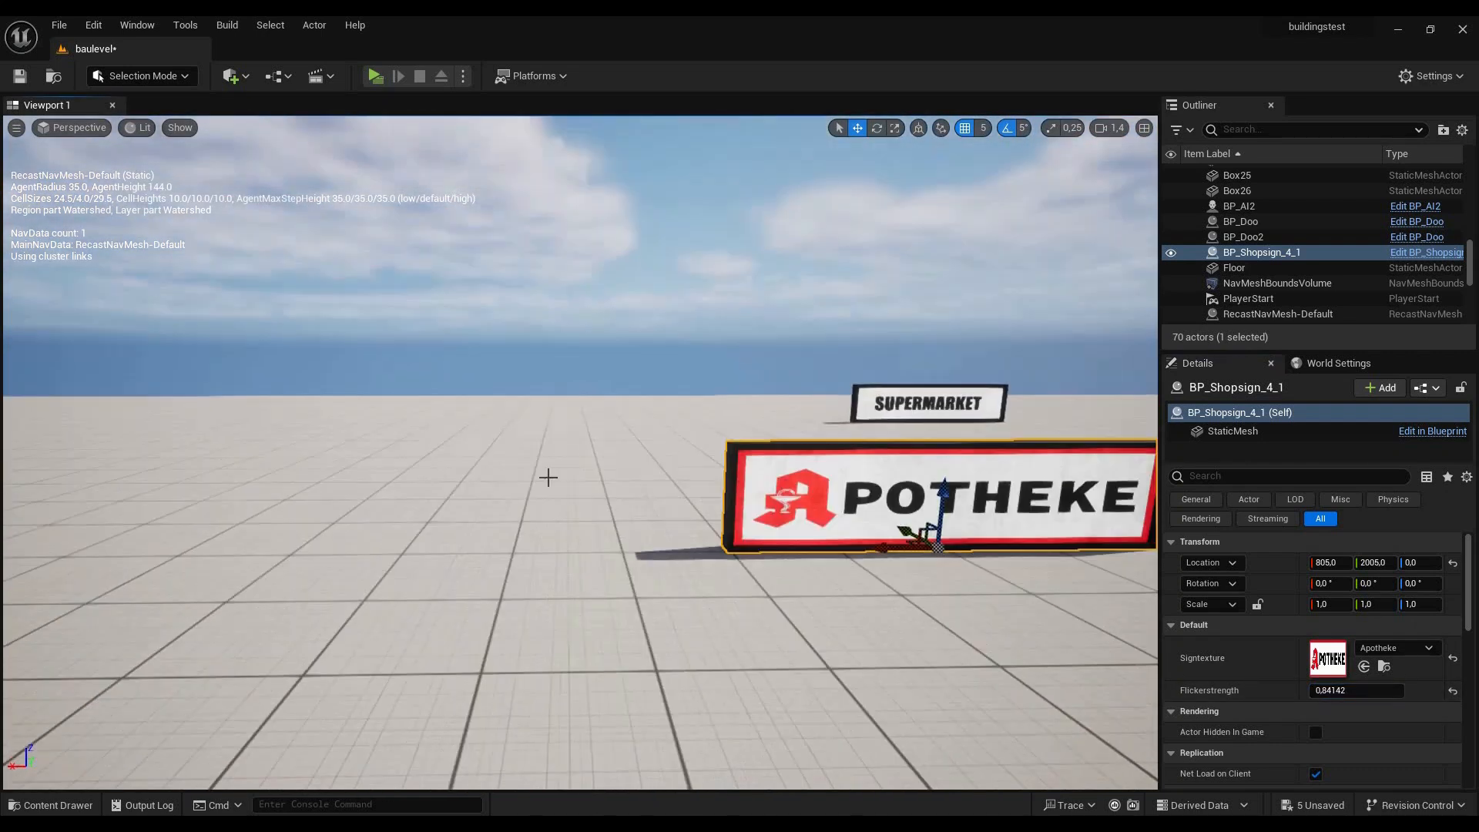
pyautogui.press('d')
pyautogui.keyDown('alt'); pyautogui.moveTo(701, 563); pyautogui.dragTo(1125, 545); pyautogui.keyUp('alt')
pyautogui.moveTo(1125, 545)
pyautogui.mouseDown(button='right')
pyautogui.moveTo(1086, 530)
pyautogui.moveTo(1124, 541)
pyautogui.mouseUp(button='right')
pyautogui.press('s')
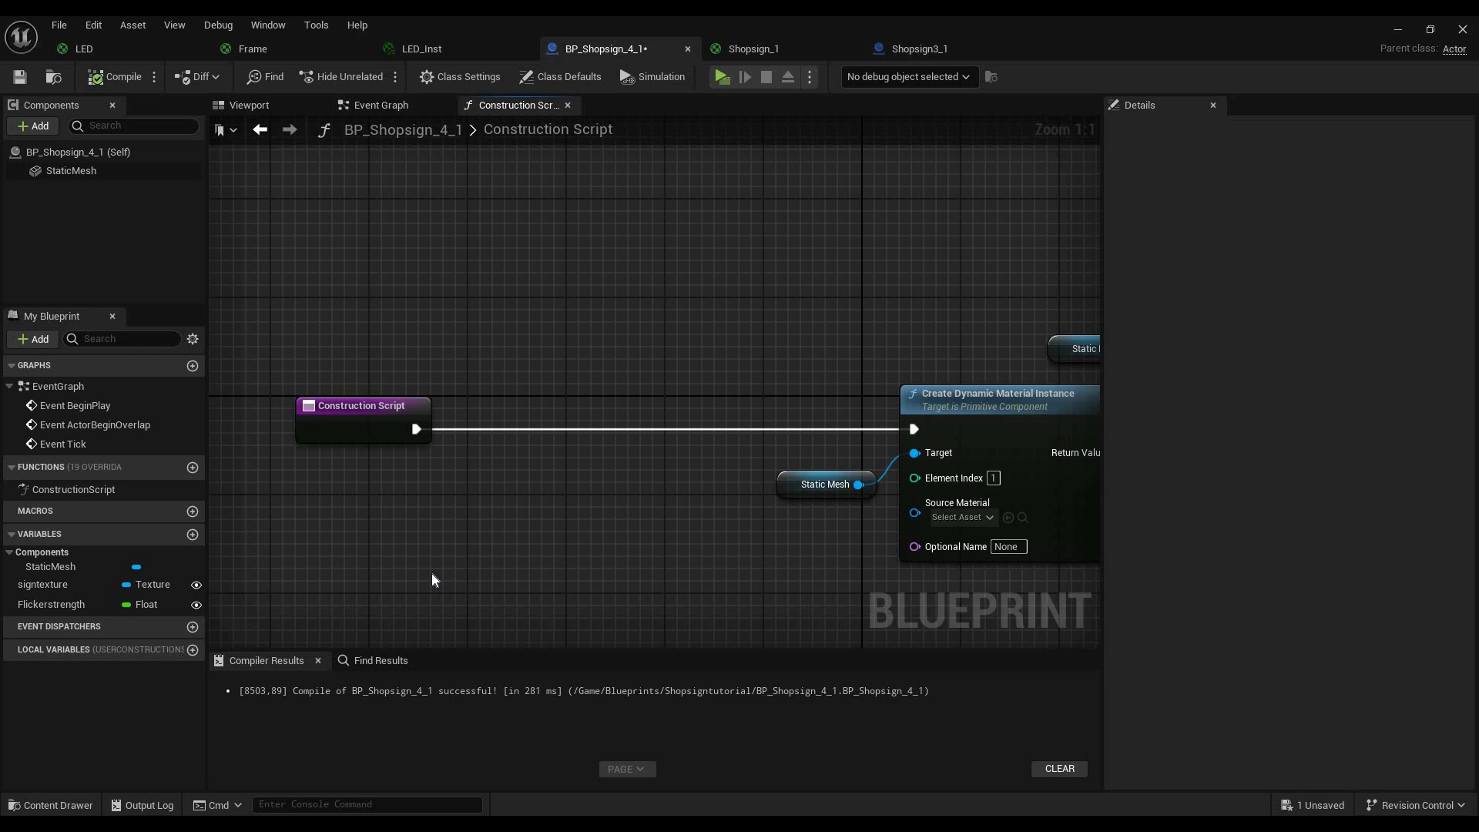
# Add a Set Static Mesh node for the StaticMesh component between Construction Script and Create Dynamic Material Instance
pyautogui.scroll(-1, 431, 572)
pyautogui.rightClick(473, 565)
pyautogui.write('set static')
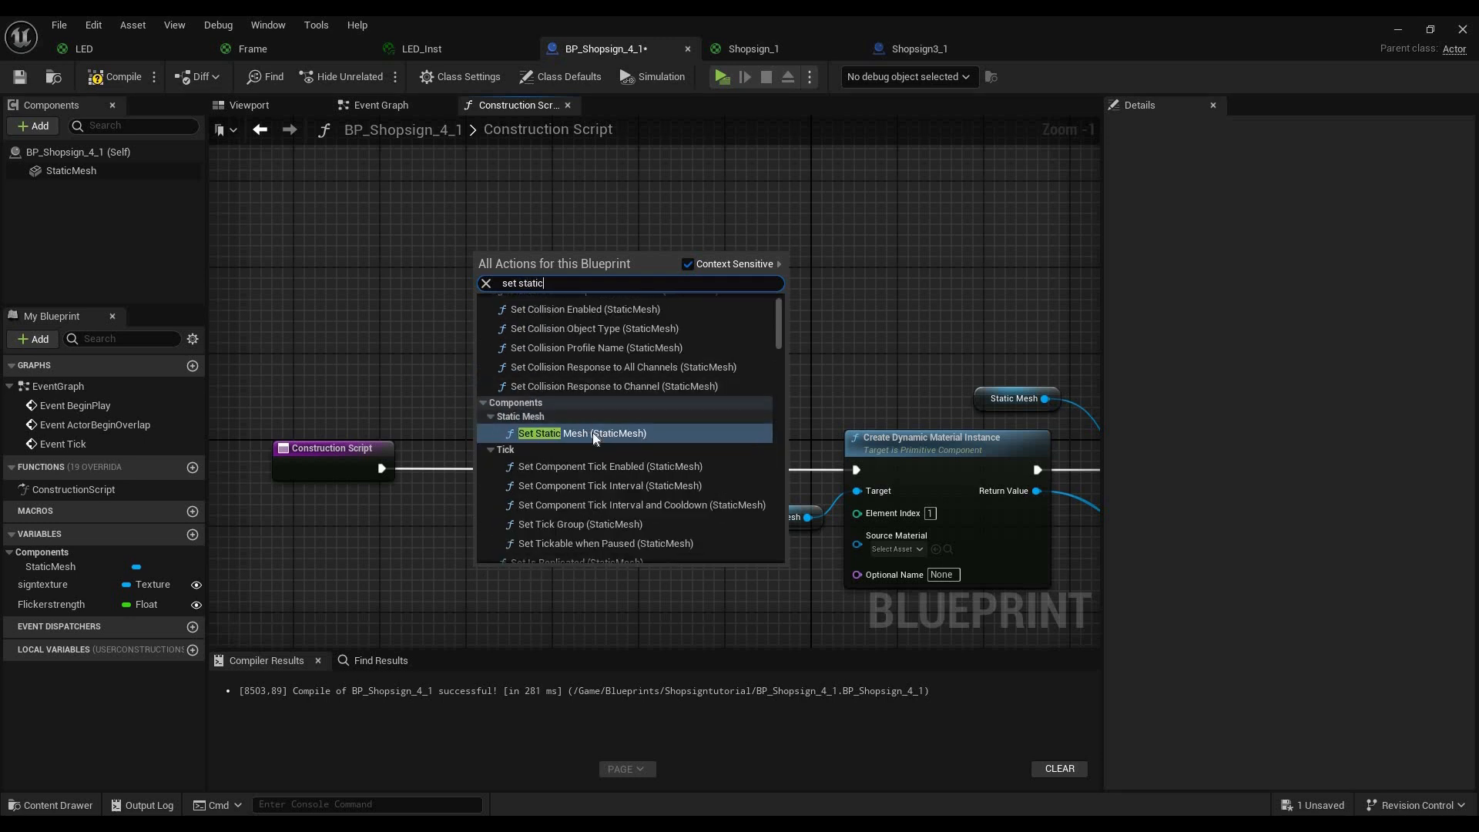
pyautogui.click(586, 429)
pyautogui.moveTo(570, 568); pyautogui.dragTo(602, 453)
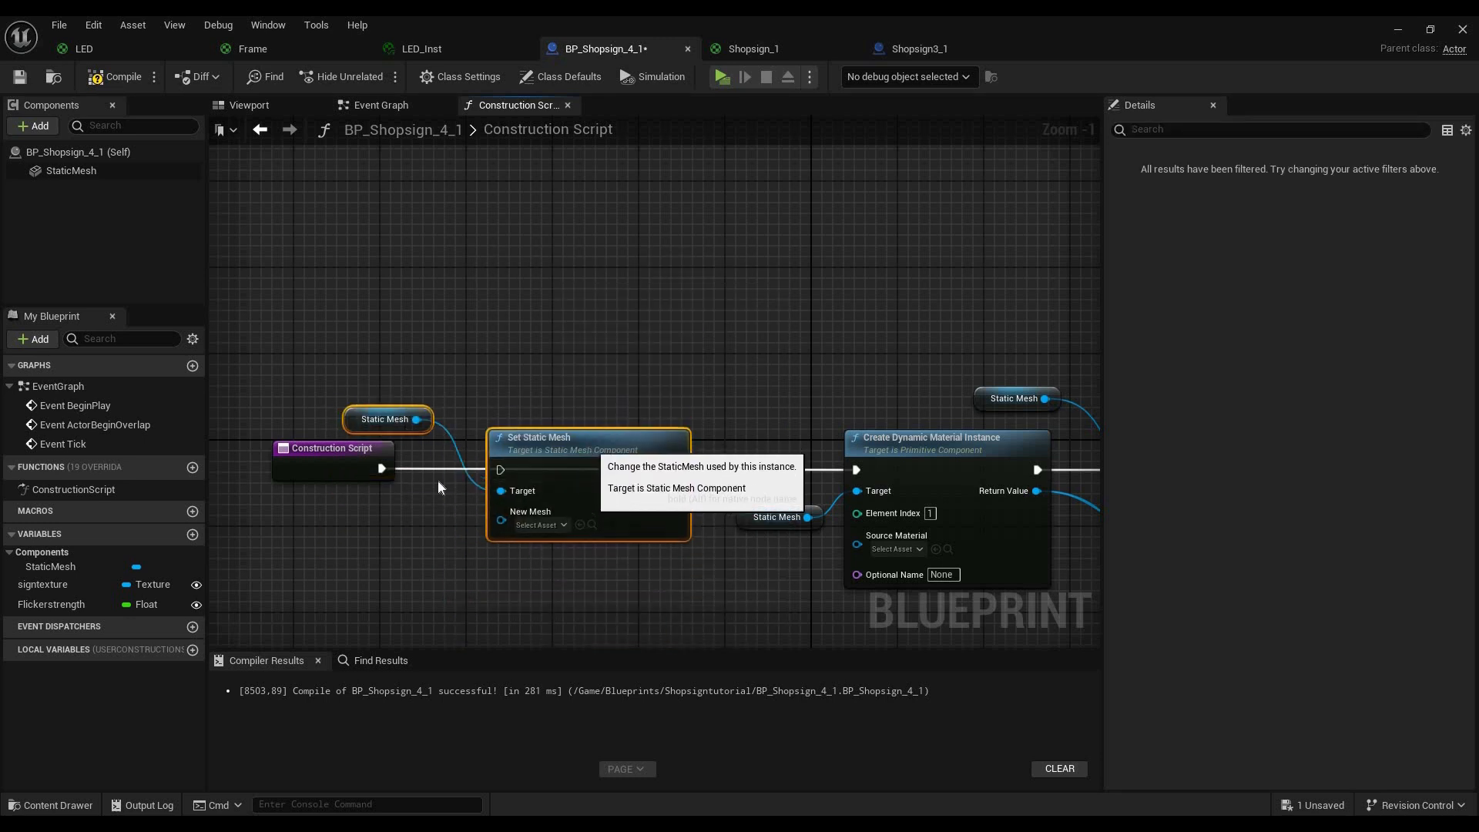
# Wire Set Static Mesh between Construction Script and Create Dynamic Material Instance, and promote its New Mesh input to a variable
pyautogui.moveTo(382, 468); pyautogui.dragTo(500, 469)
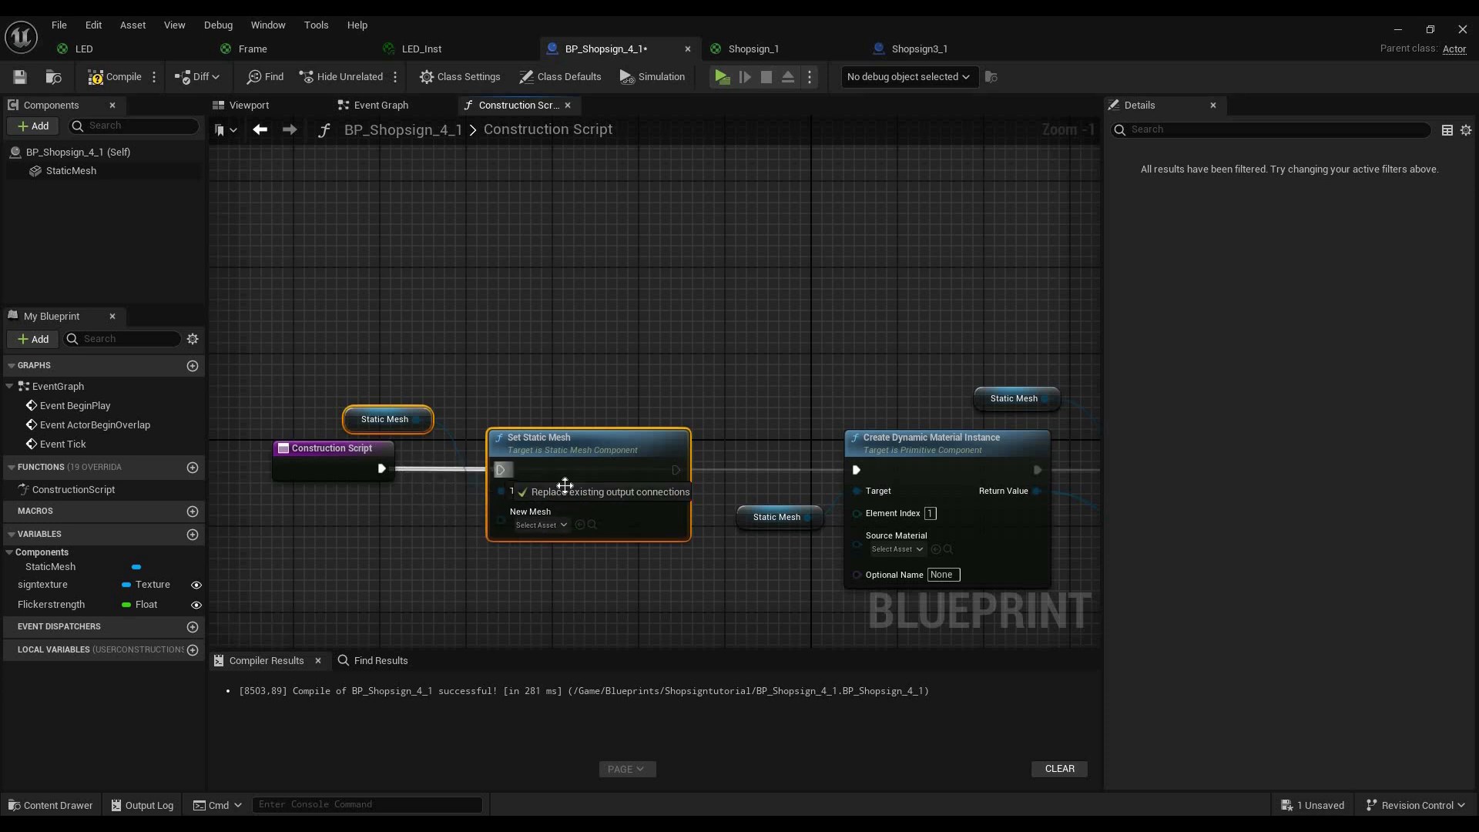
pyautogui.moveTo(675, 469); pyautogui.dragTo(856, 469)
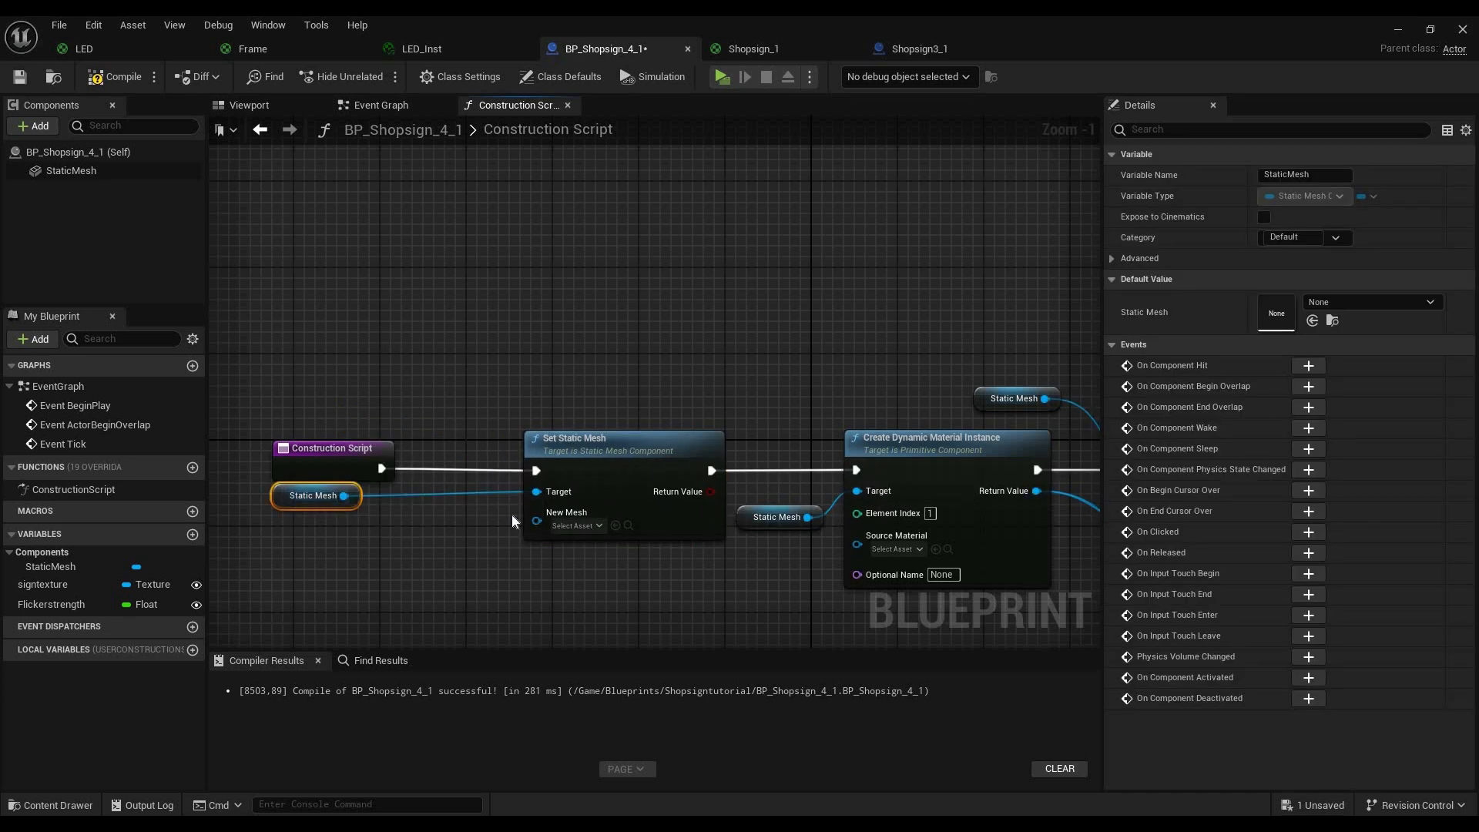
pyautogui.moveTo(537, 520); pyautogui.dragTo(311, 538)
pyautogui.click(447, 367)
pyautogui.click(77, 624)
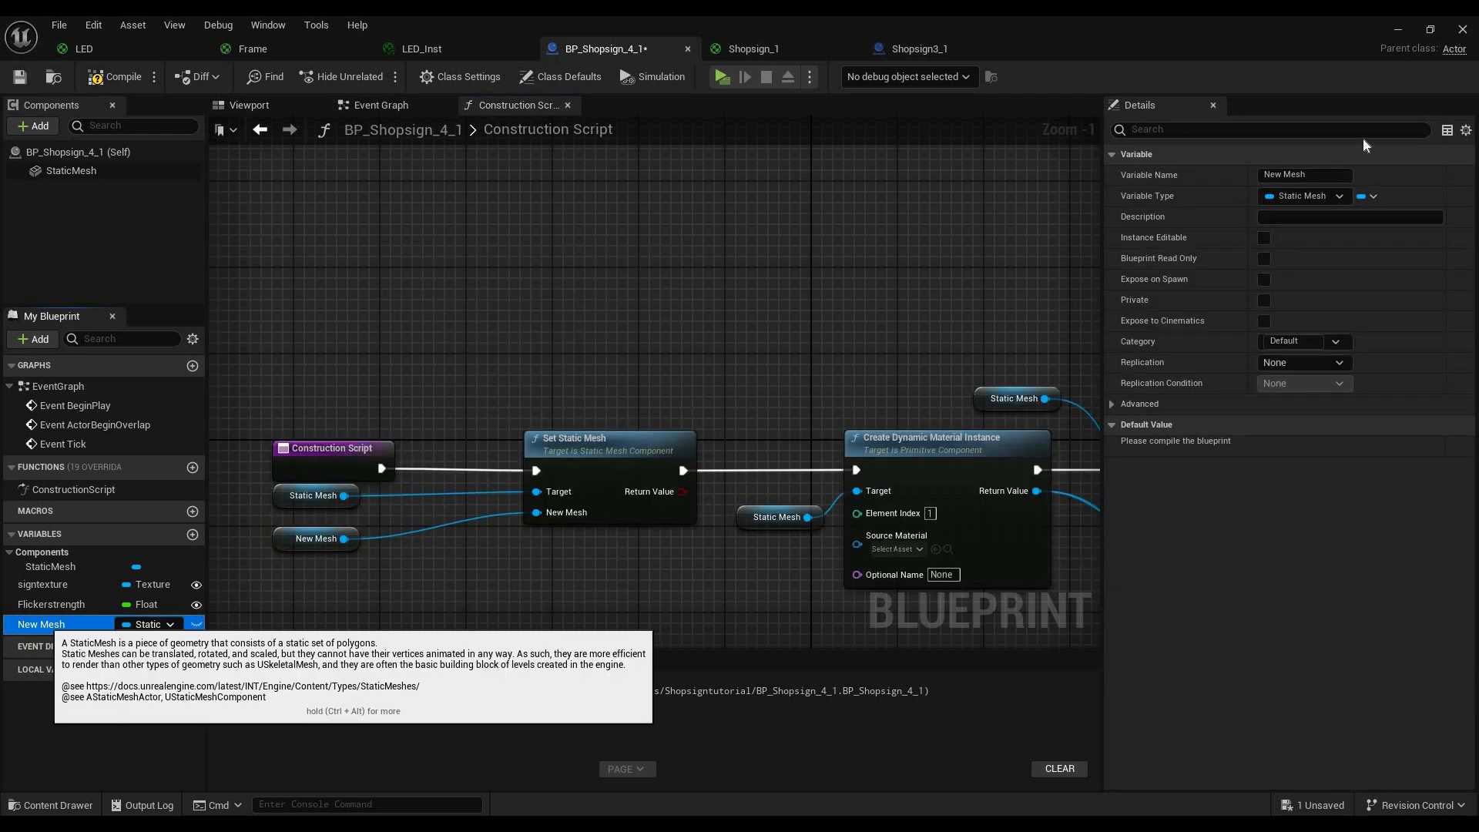
# Rename the New Mesh variable to Signmesh and make it instance editable
pyautogui.click(1301, 174)
pyautogui.write('Signmesh')
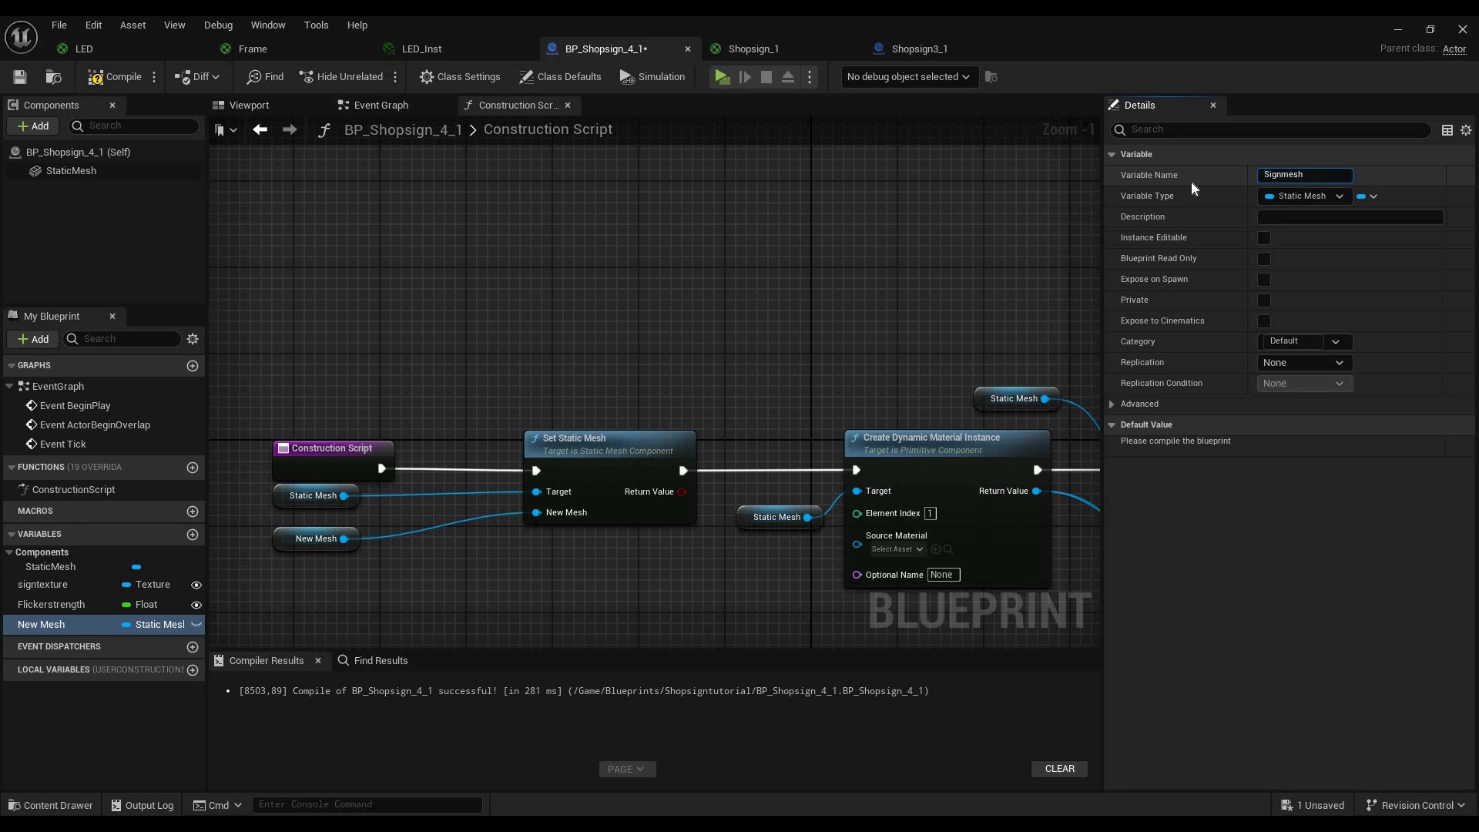
pyautogui.press('Return')
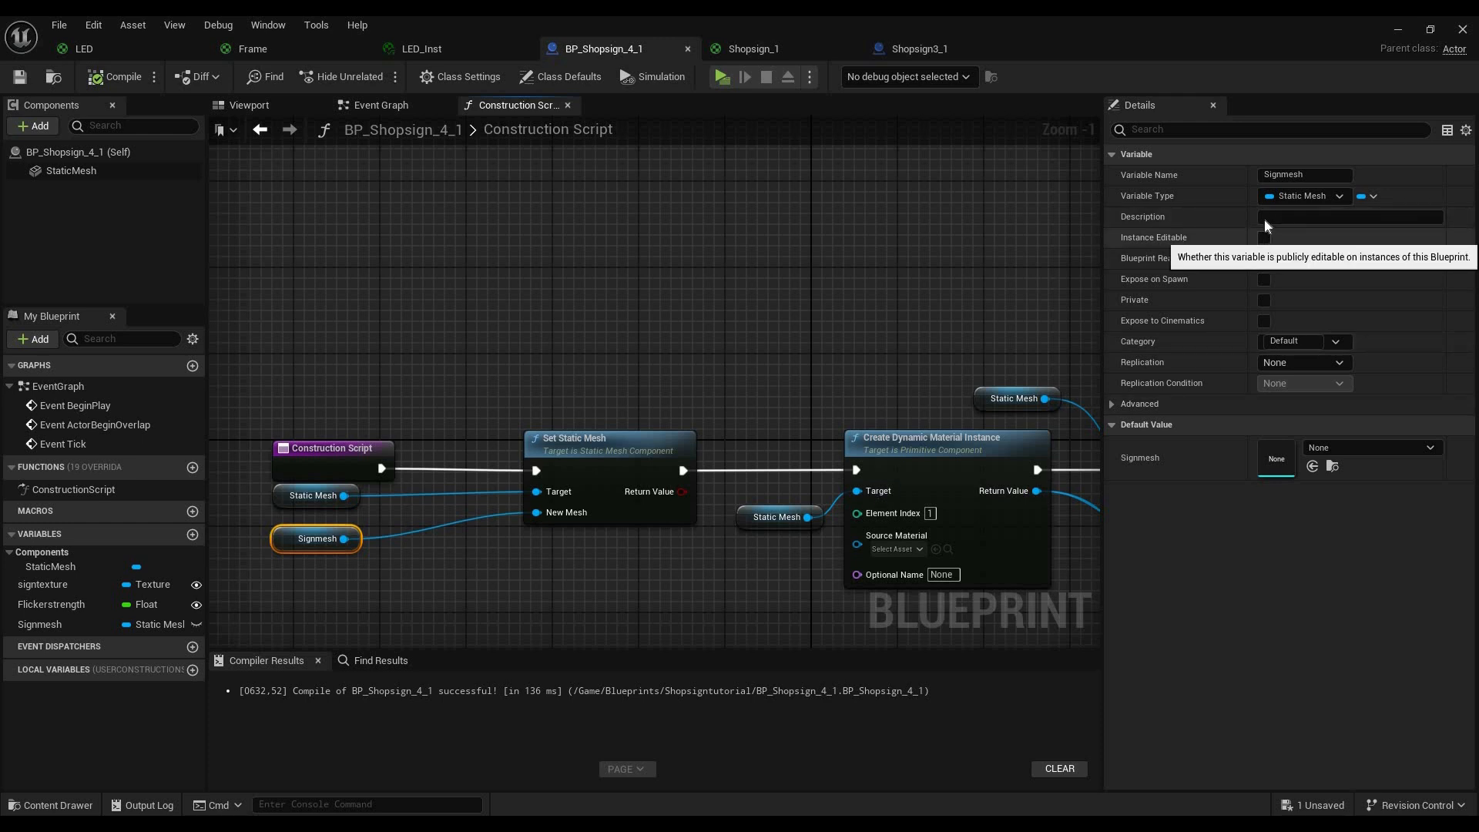
pyautogui.click(1263, 237)
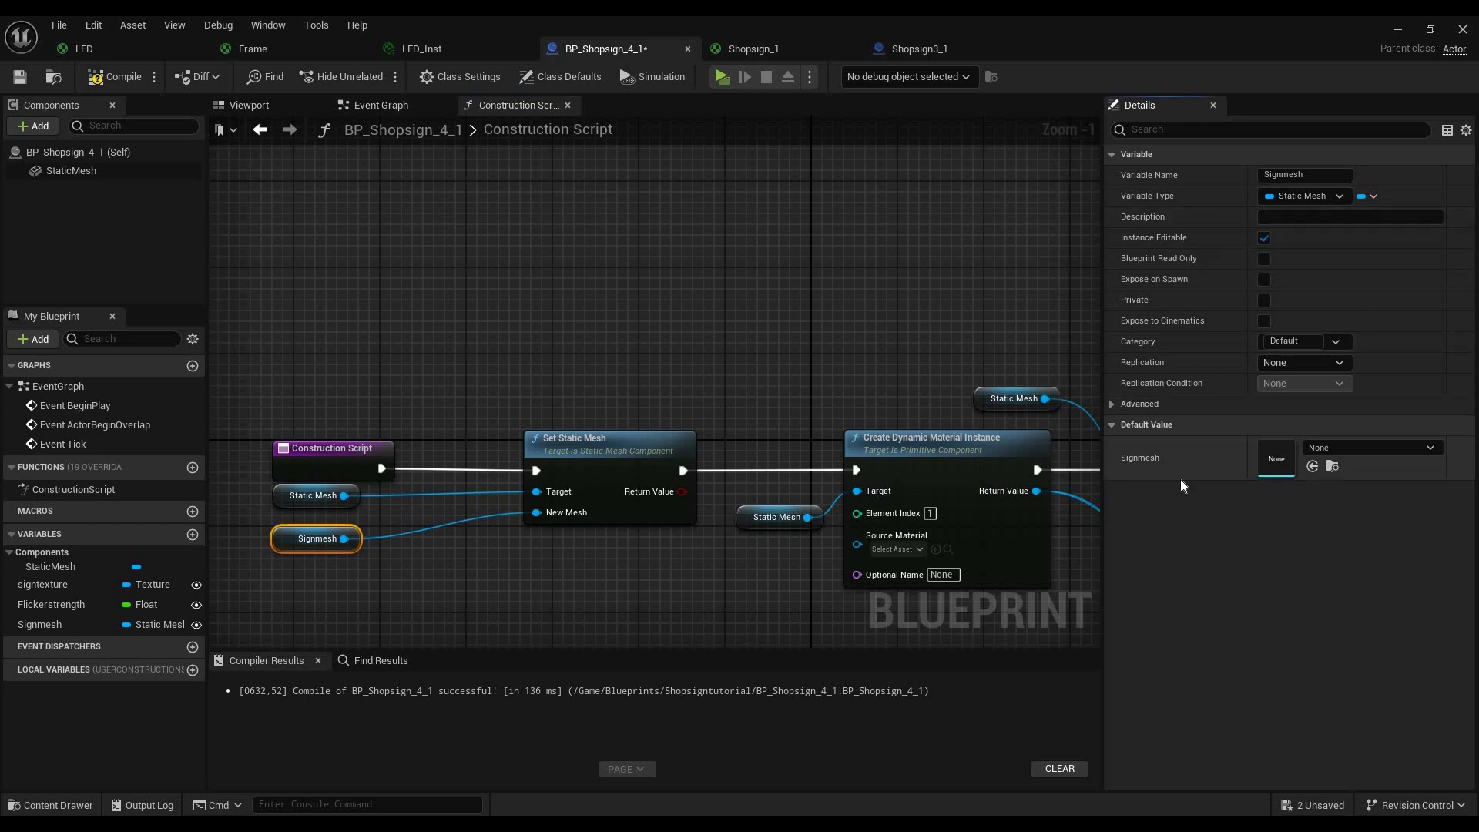
# Set the default value of Signmesh to the Shopsign_4_1 static mesh and compile the blueprint
pyautogui.click(1338, 448)
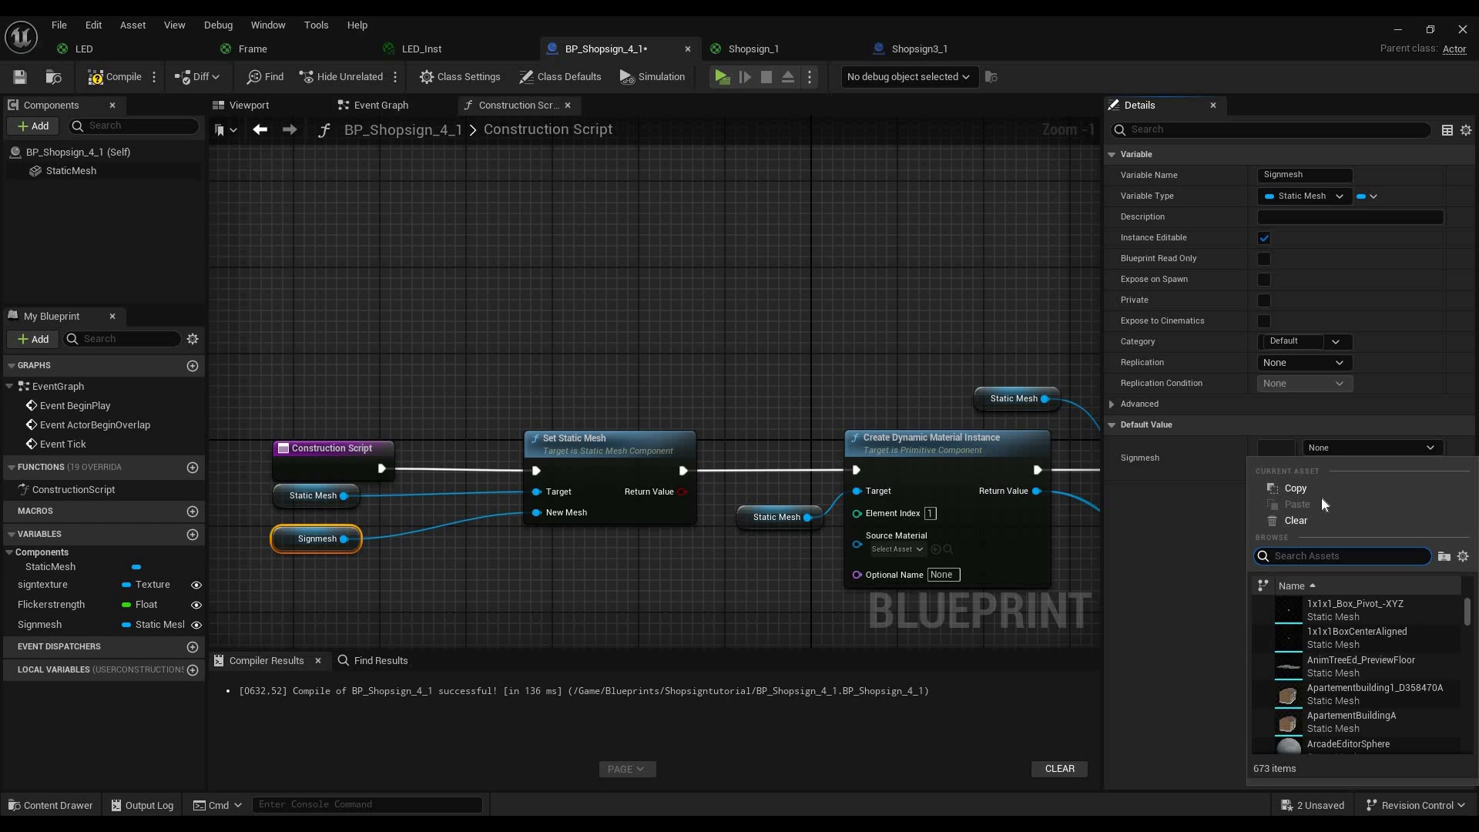
pyautogui.write('sign')
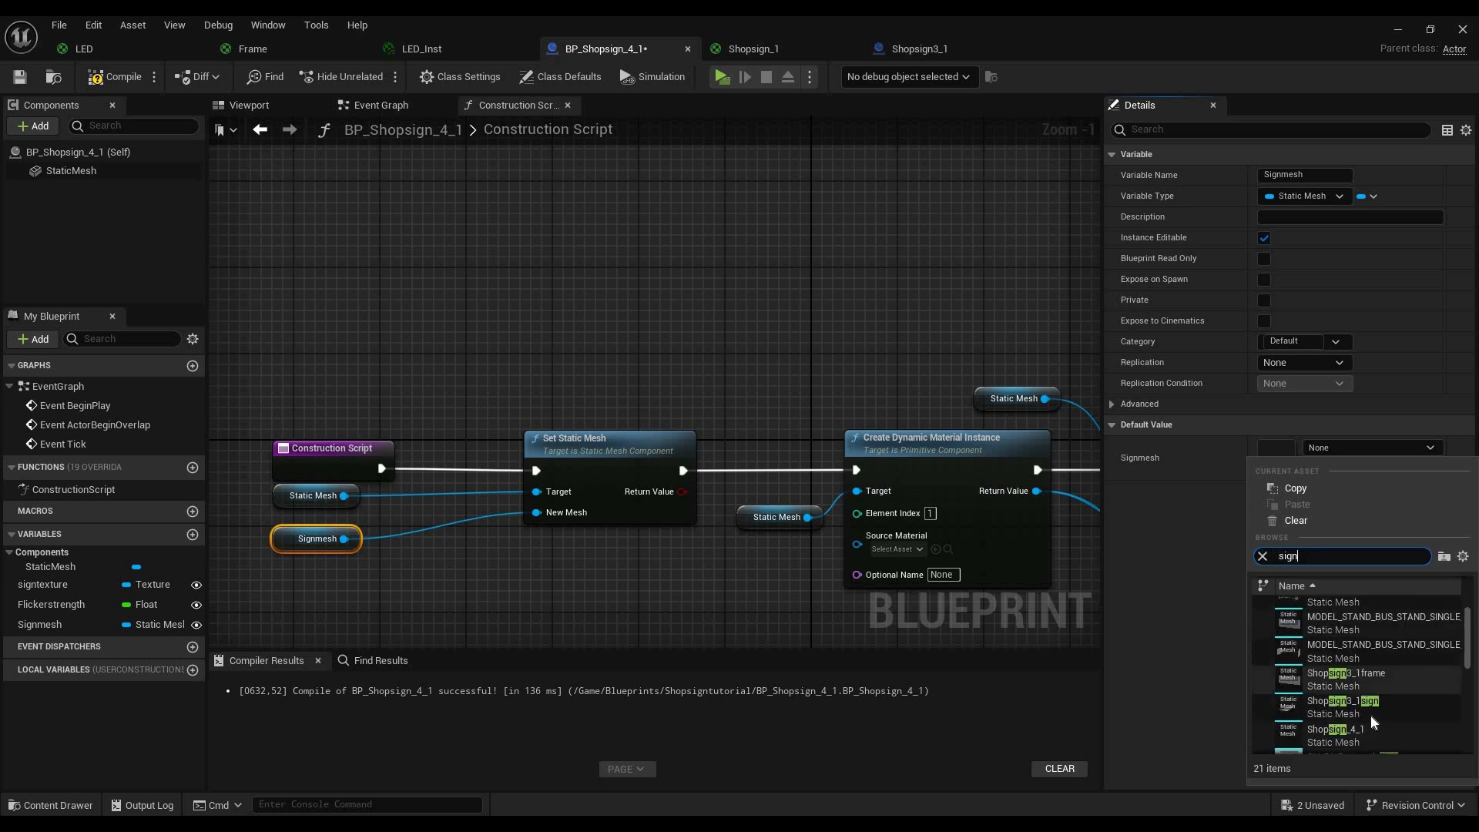
pyautogui.scroll(-2, 1370, 710)
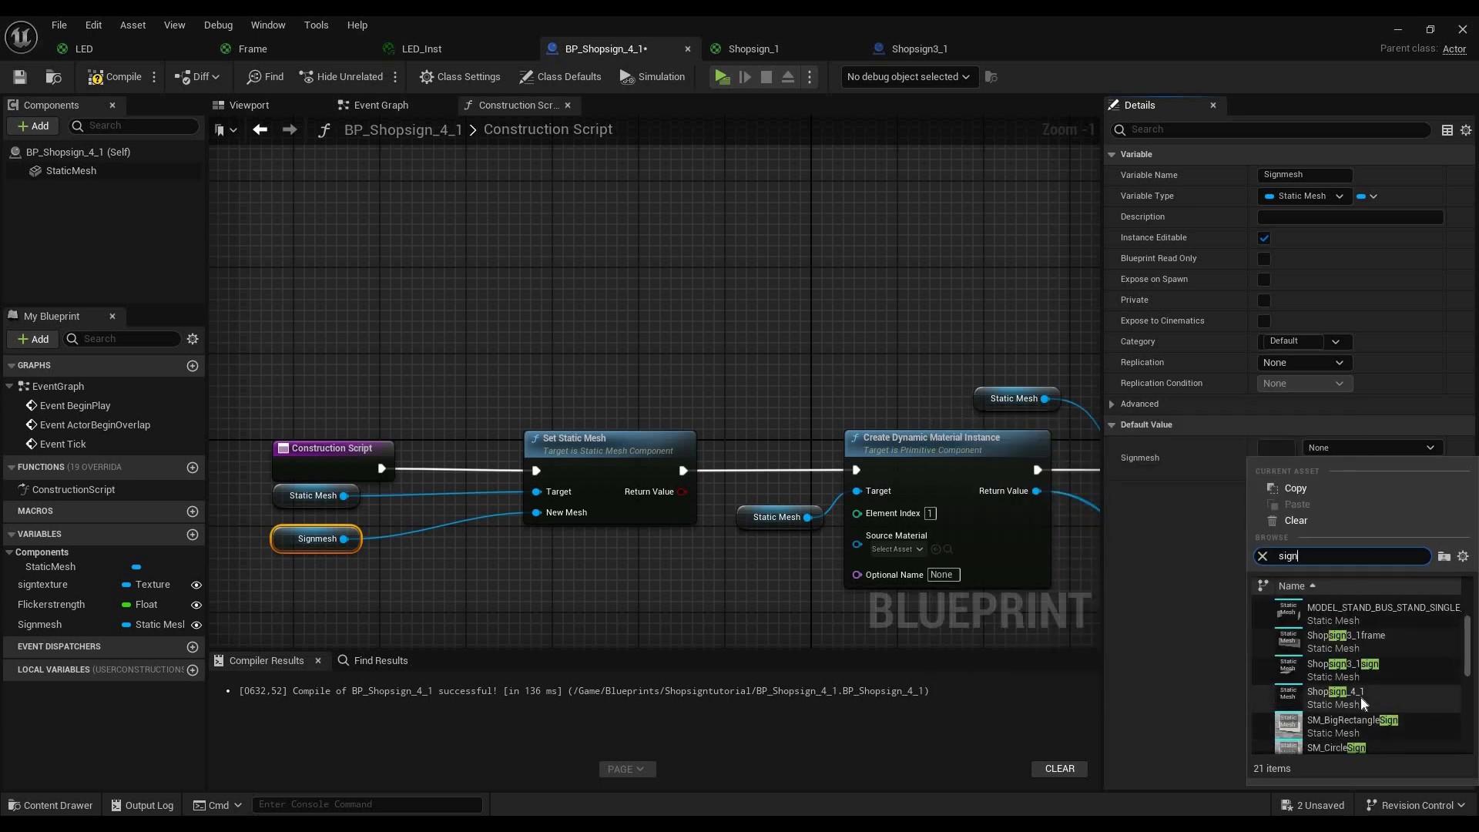
pyautogui.click(1360, 695)
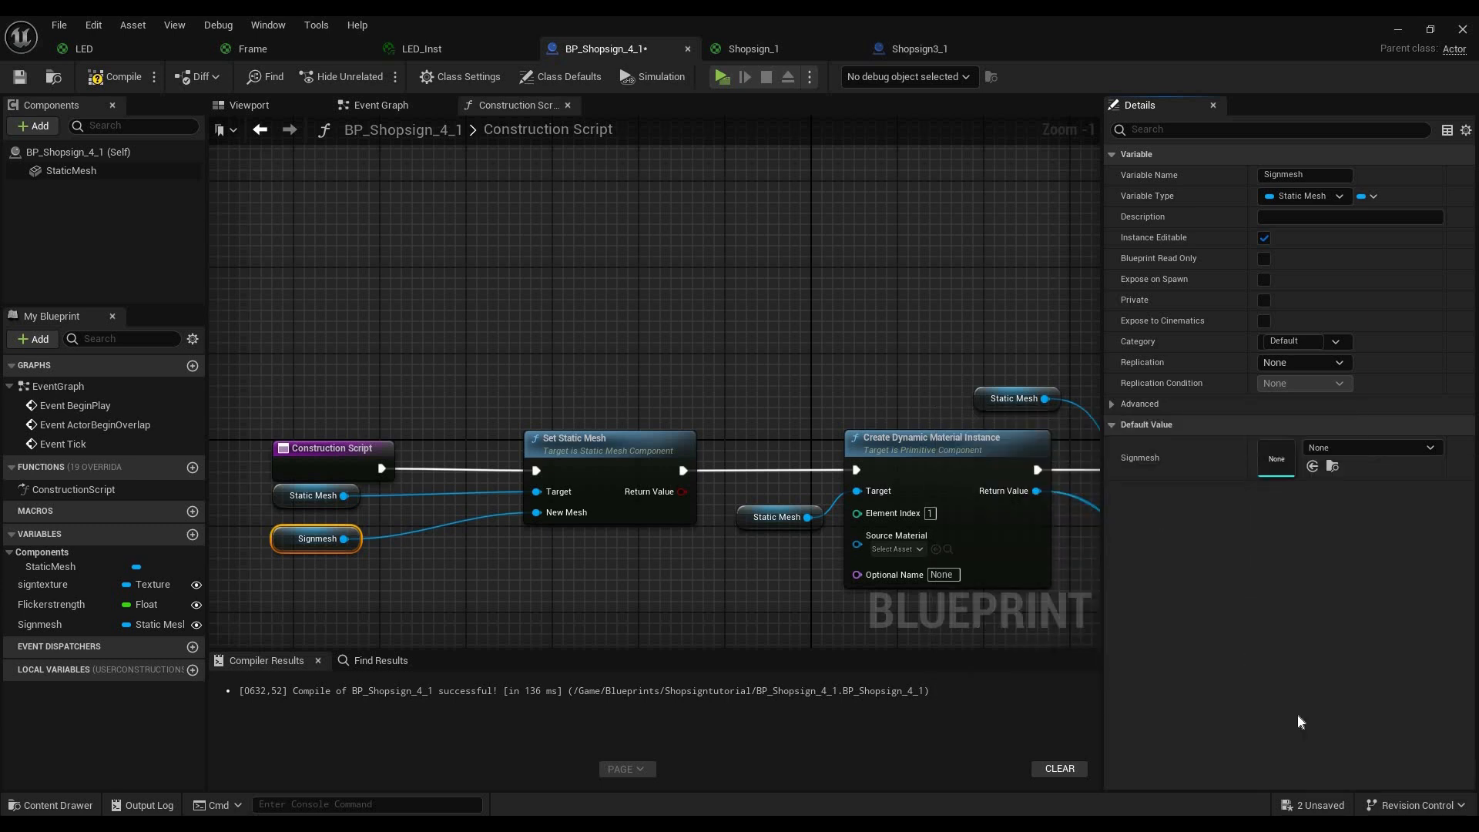
pyautogui.click(115, 76)
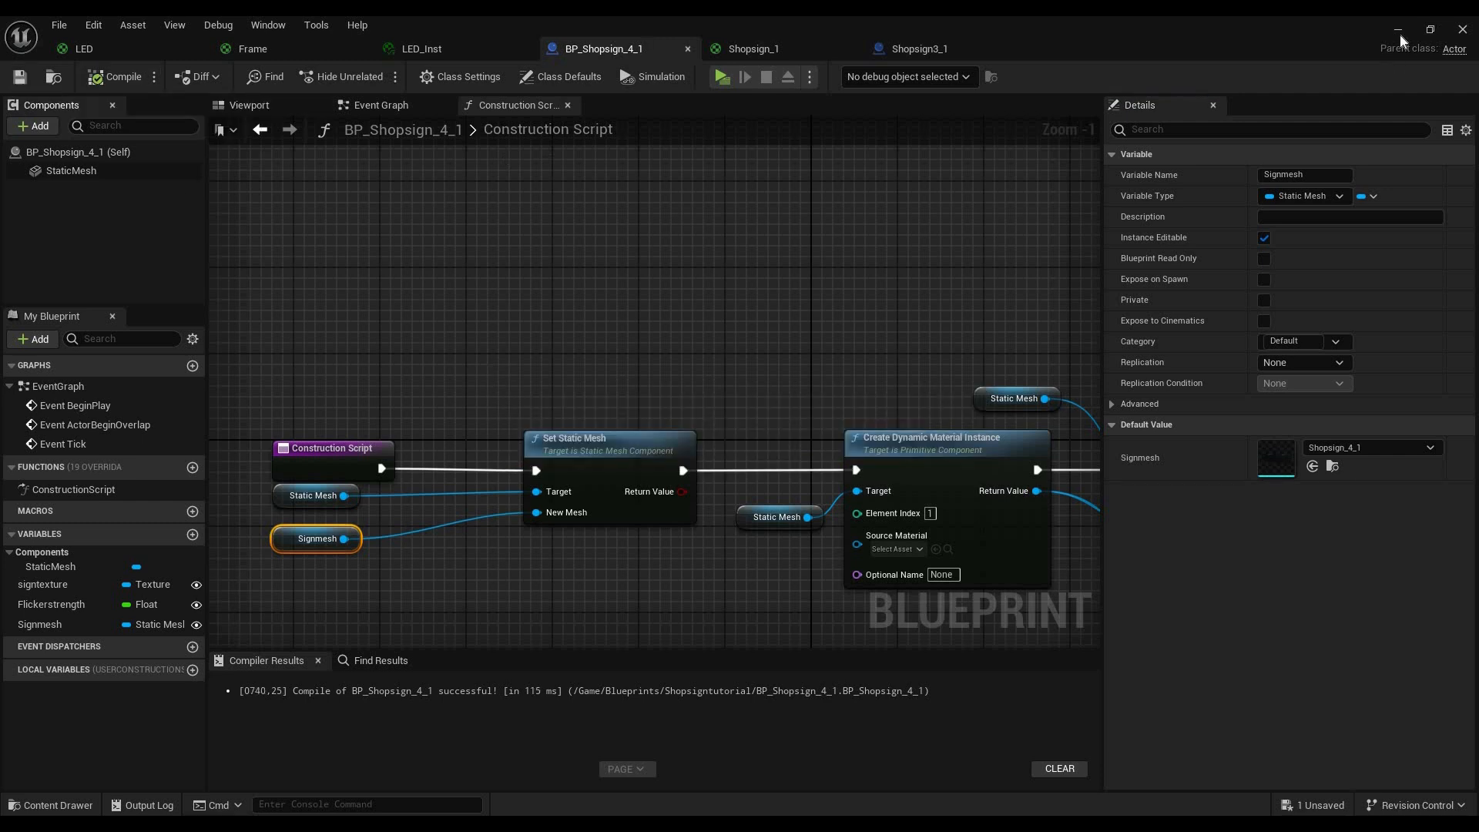
# Return to the level and set the Signmesh of the selected BP_Shopsign_4_2 sign to Squaresign
pyautogui.click(1397, 31)
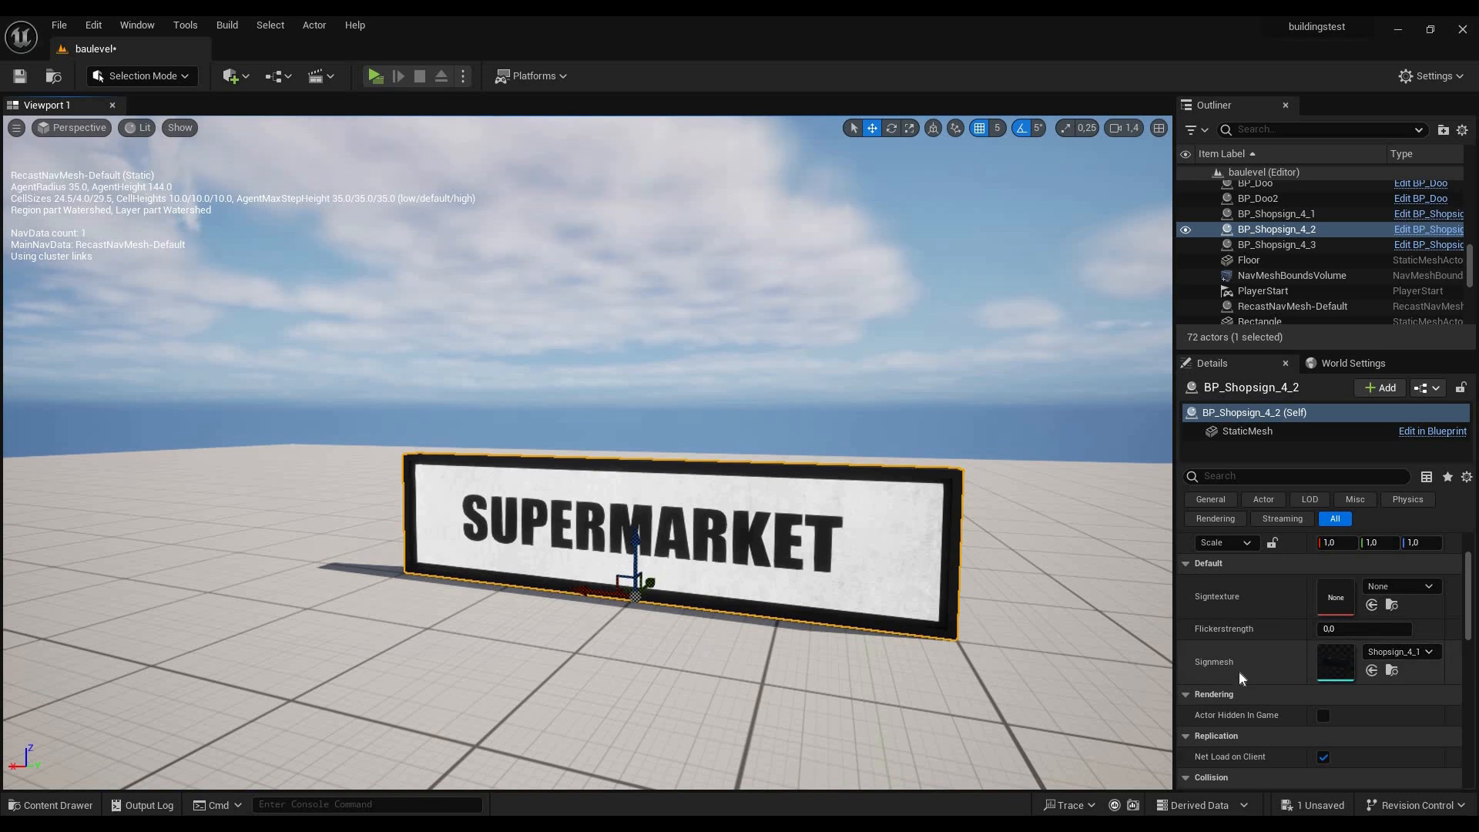
pyautogui.click(1390, 658)
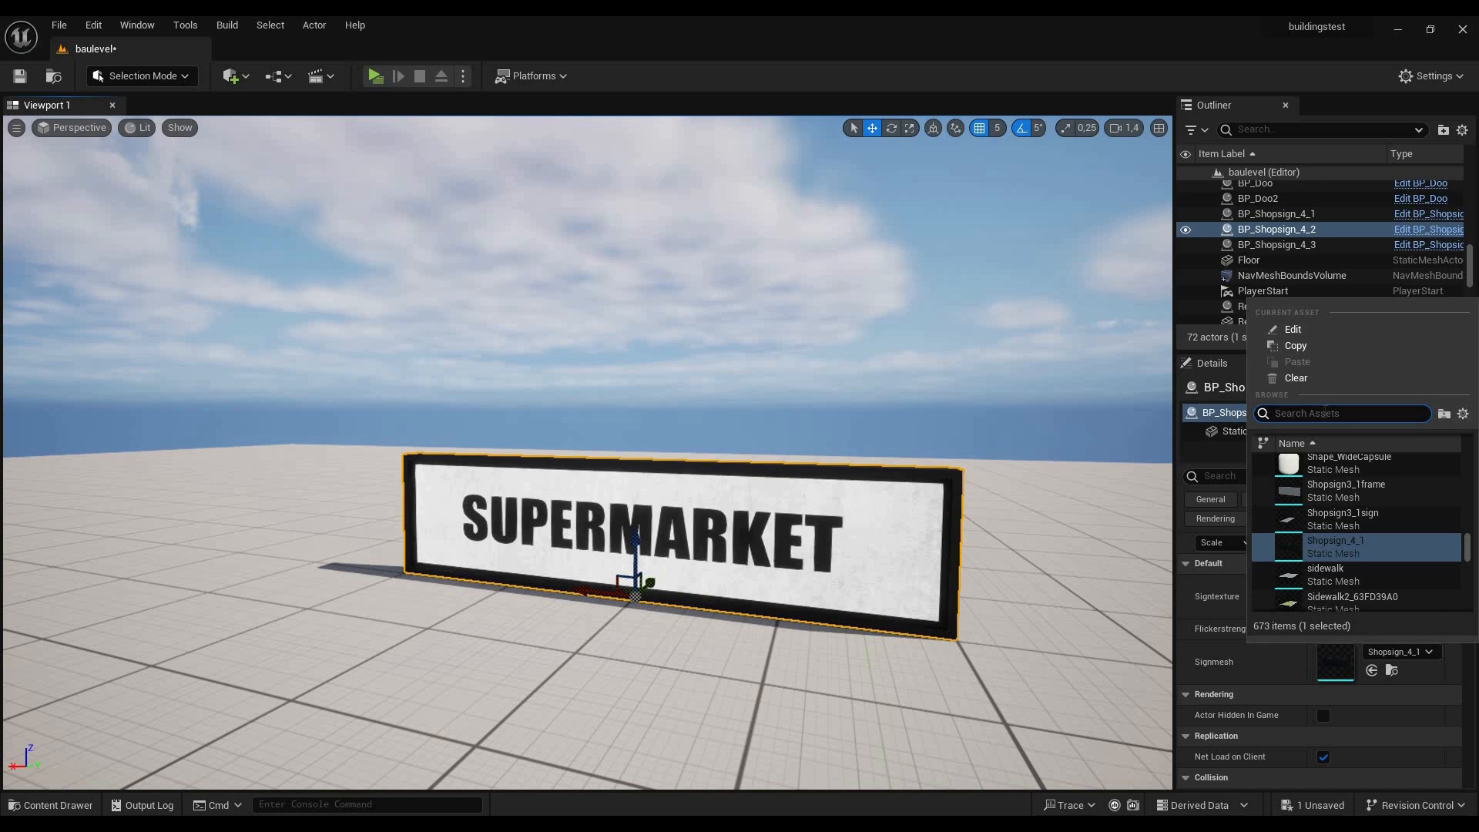
pyautogui.write('square')
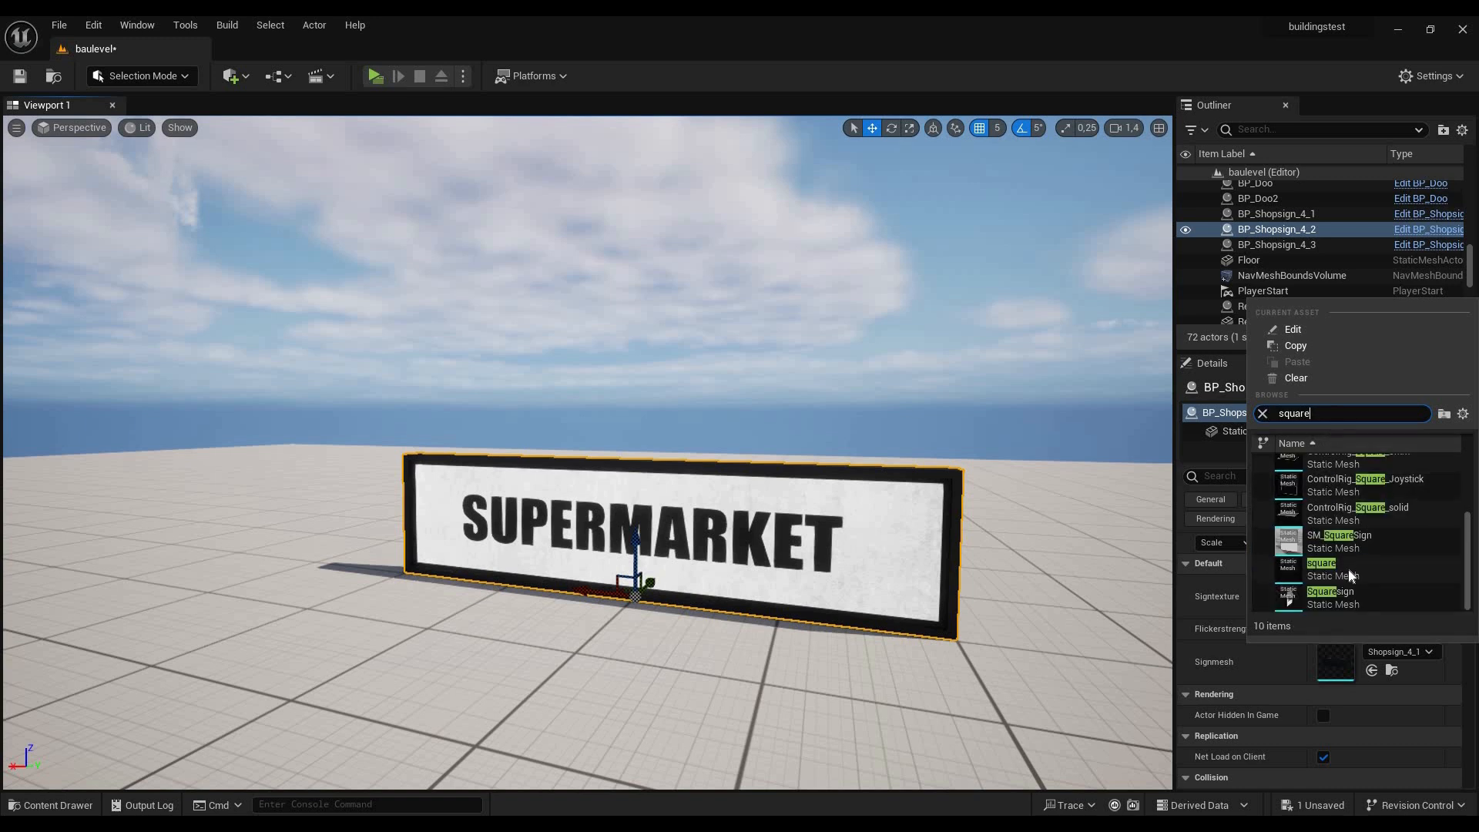
pyautogui.click(1346, 601)
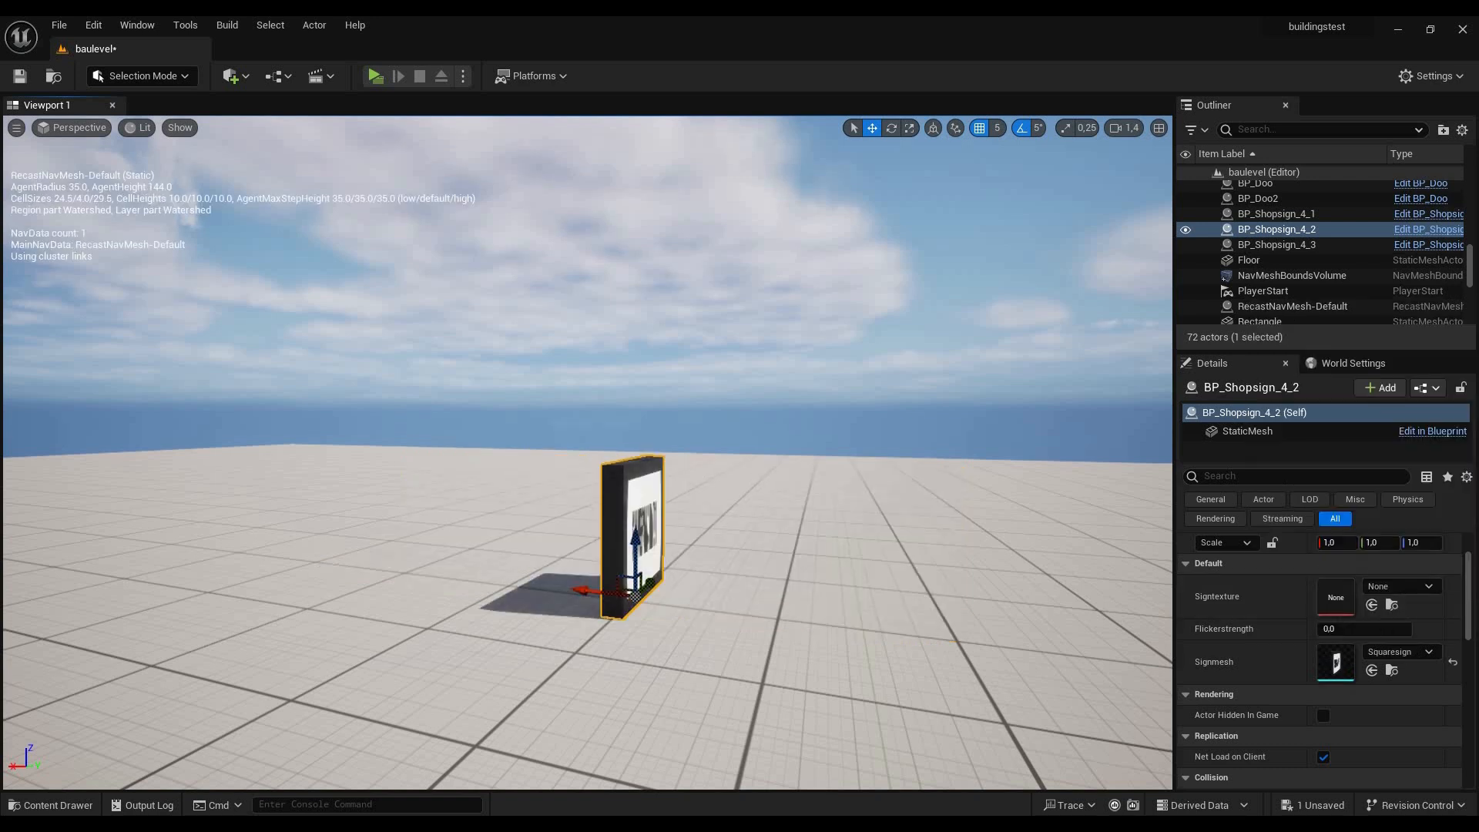
pyautogui.press('w')
pyautogui.moveTo(663, 493); pyautogui.dragTo(639, 470, button='right')
pyautogui.press('a')
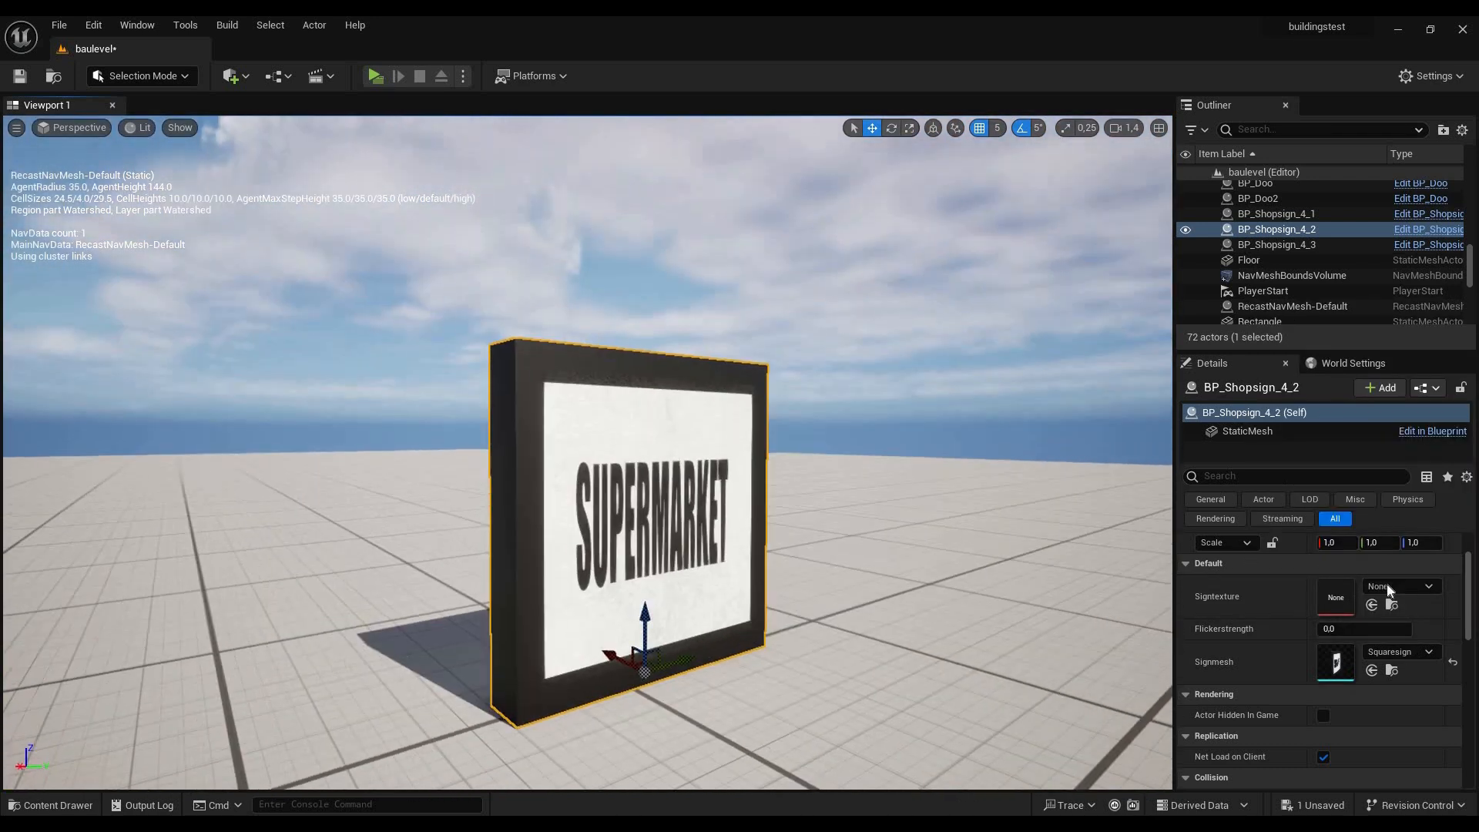
# Set the square sign's Signtexture to ApothekeQ and its Flickerstrength to about 0.66
pyautogui.click(1395, 589)
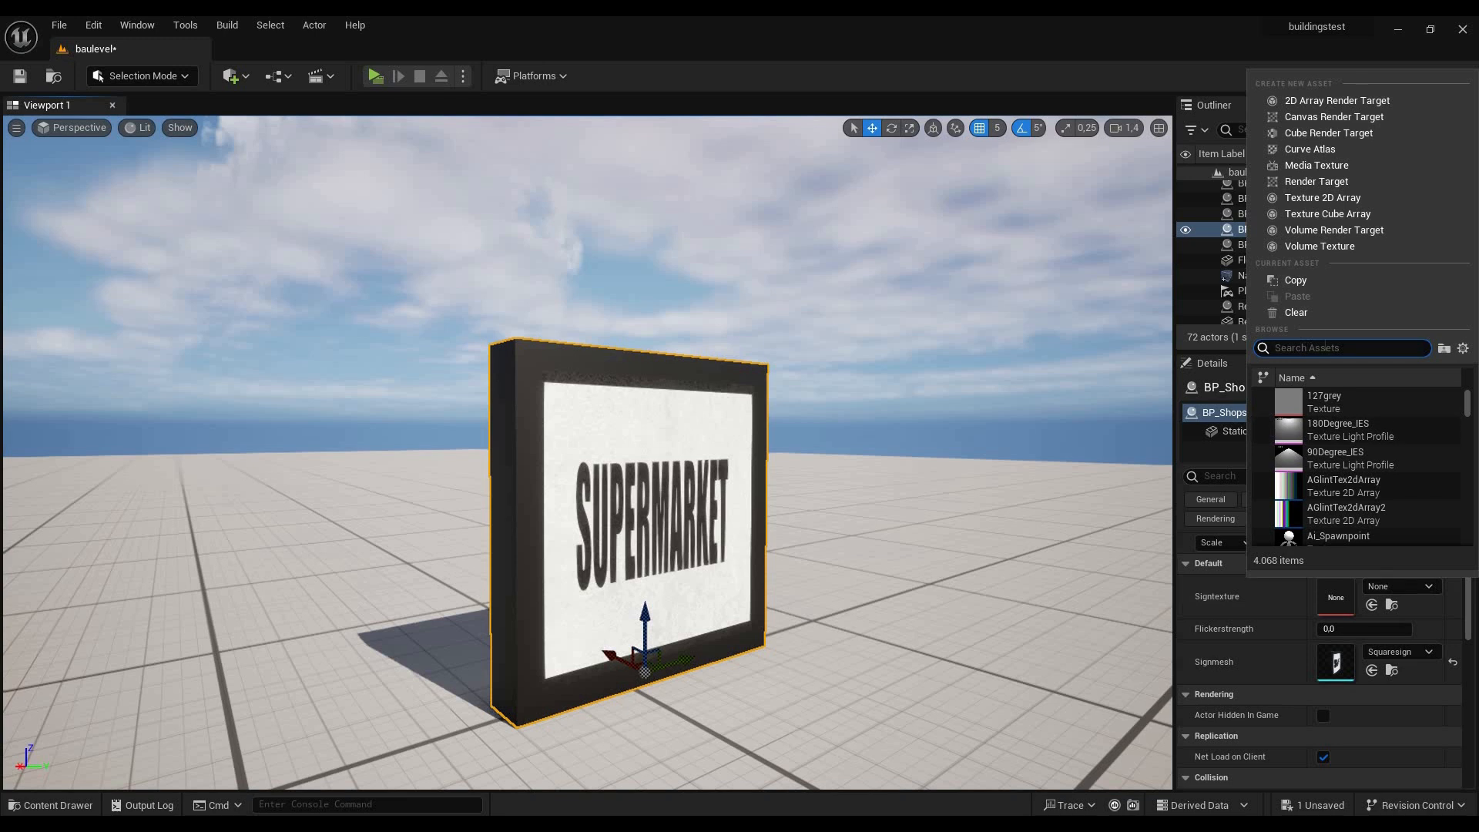
pyautogui.write('apoth')
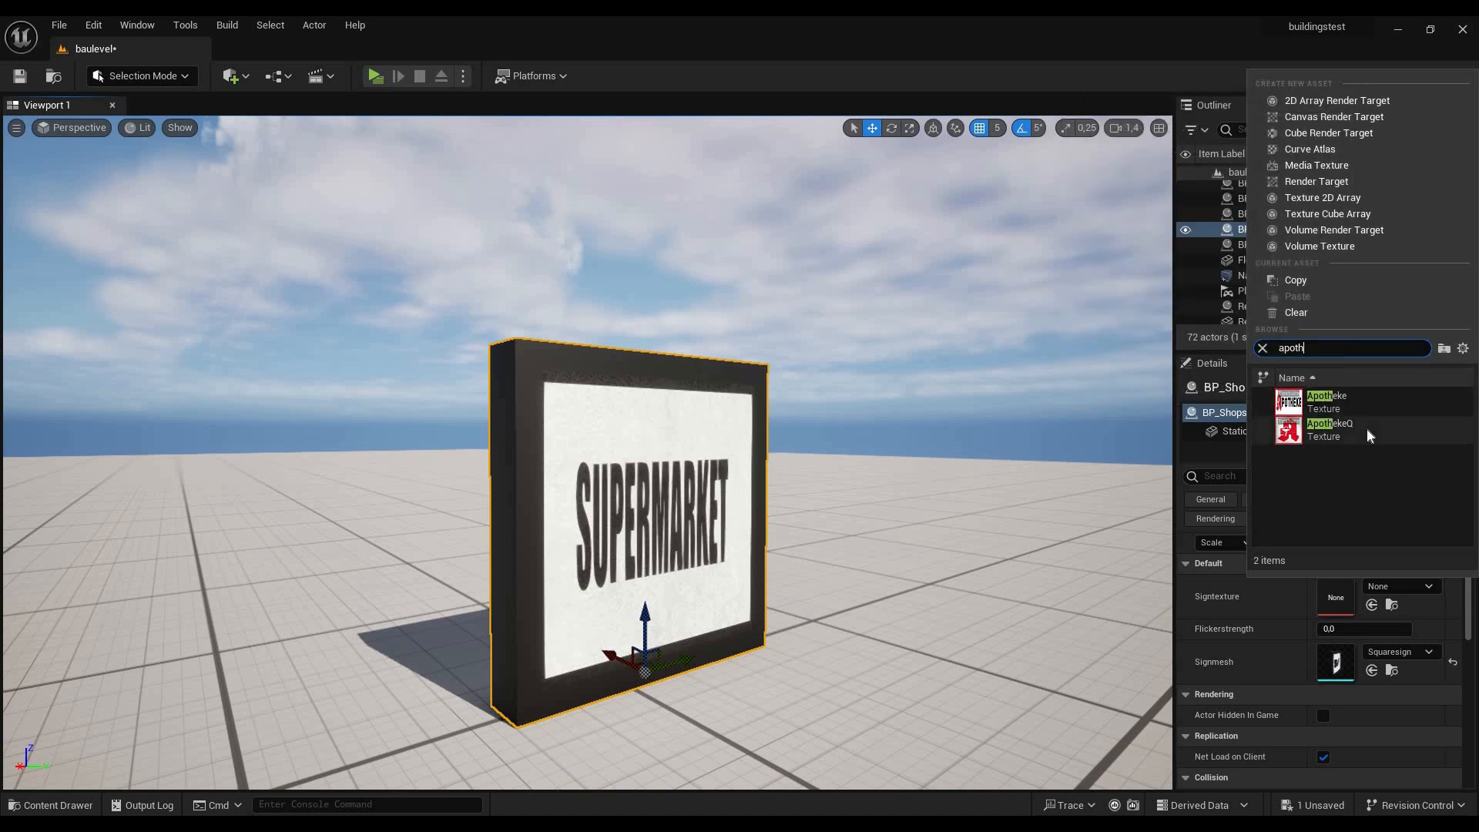
pyautogui.click(1366, 429)
pyautogui.moveTo(937, 502)
pyautogui.mouseDown(button='right')
pyautogui.moveTo(1232, 508)
pyautogui.moveTo(928, 510)
pyautogui.moveTo(941, 510)
pyautogui.mouseUp(button='right')
pyautogui.press('a')
pyautogui.press('w')
pyautogui.press('w')
pyautogui.press('s')
pyautogui.moveTo(1363, 628)
pyautogui.mouseDown()
pyautogui.moveTo(1425, 629)
pyautogui.moveTo(1363, 629)
pyautogui.mouseUp()
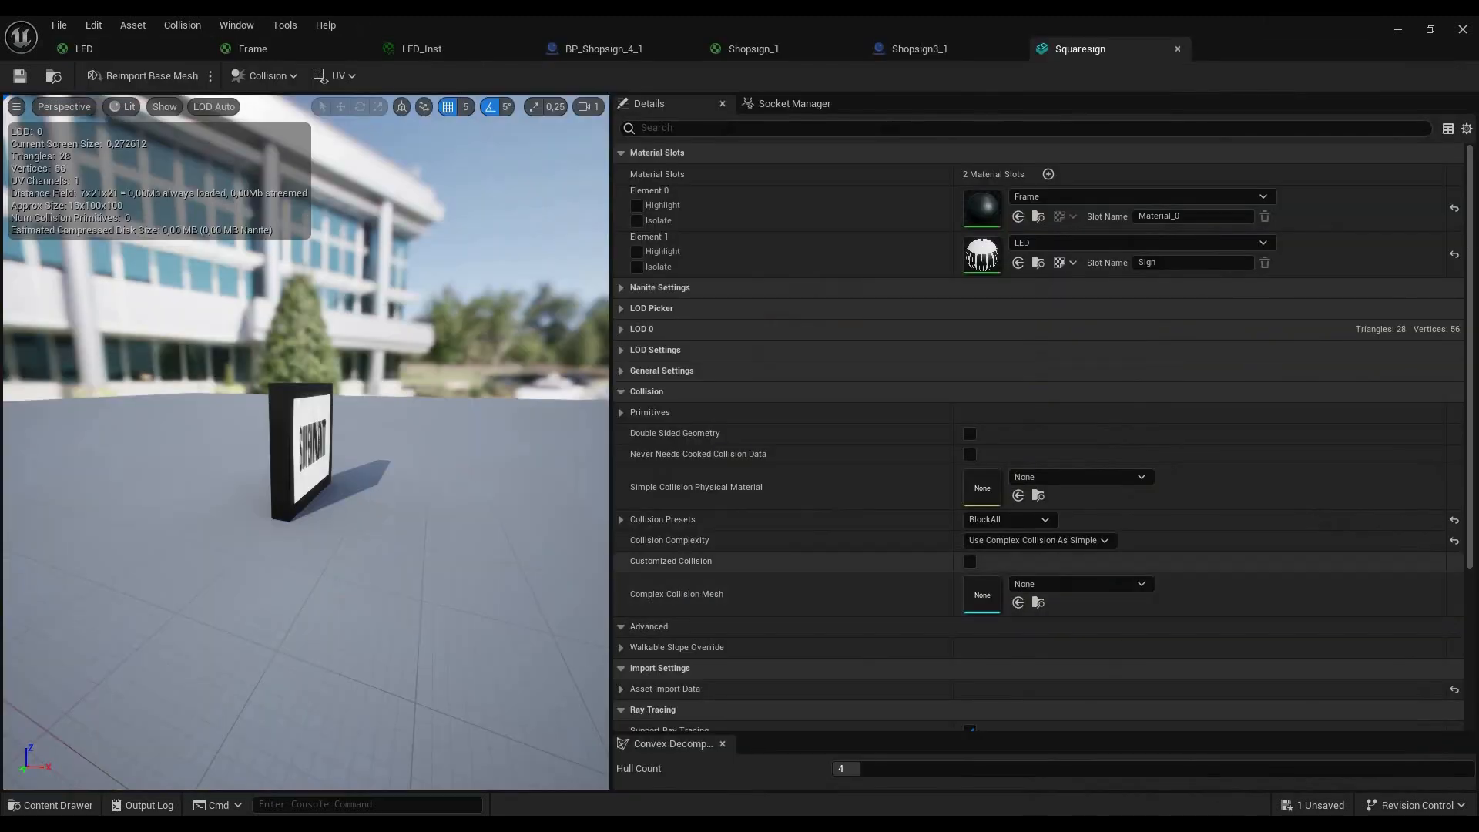
# Examine the Squaresign mesh from several angles along with its two material slots, and return to the level
pyautogui.moveTo(369, 462); pyautogui.dragTo(208, 462, button='right')
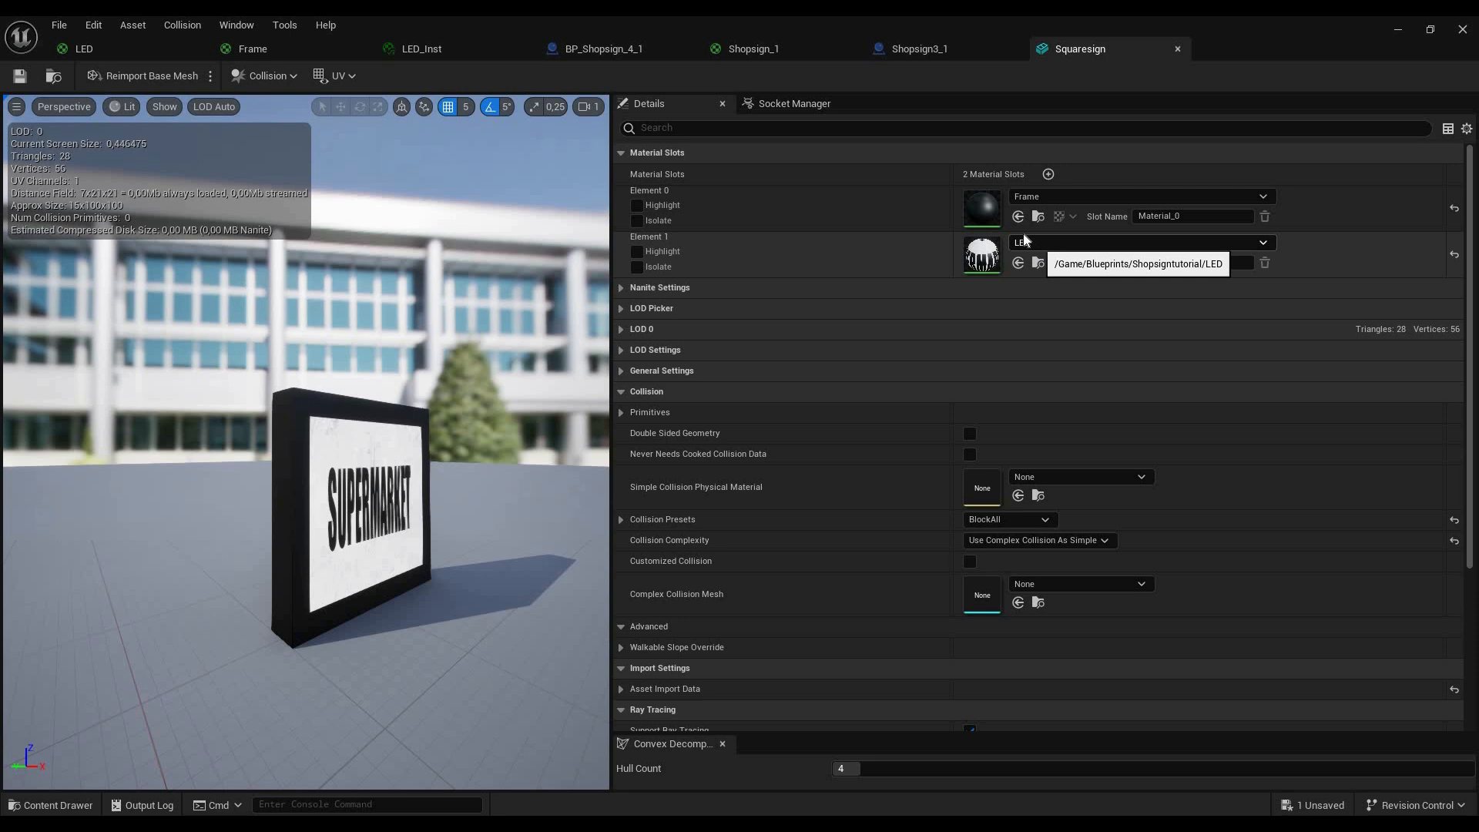
pyautogui.moveTo(347, 431); pyautogui.dragTo(242, 443, button='right')
pyautogui.press('d')
pyautogui.moveTo(485, 524); pyautogui.dragTo(455, 539, button='right')
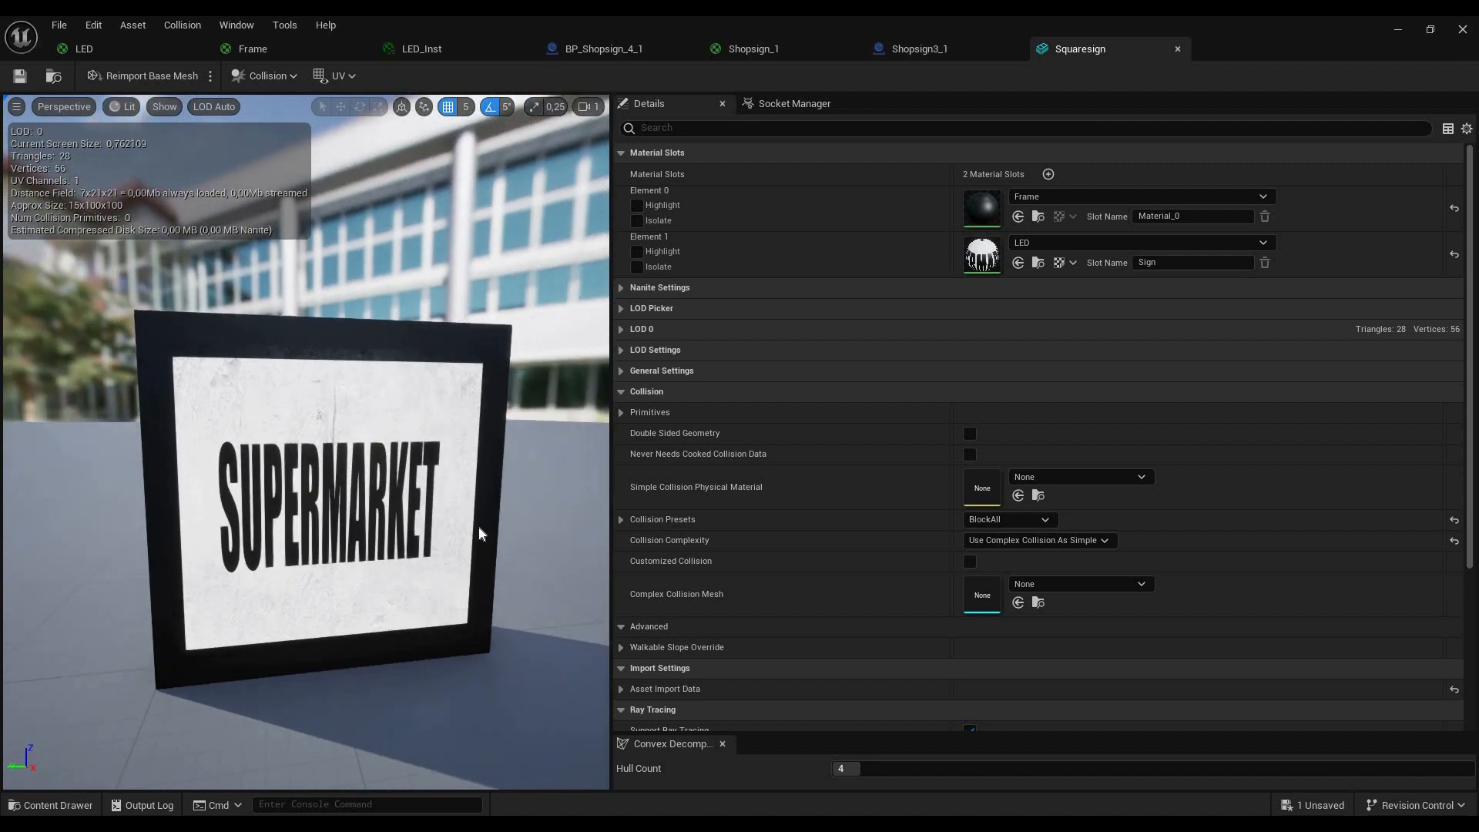
pyautogui.press('w')
pyautogui.moveTo(332, 493); pyautogui.dragTo(377, 462, button='right')
pyautogui.press('s')
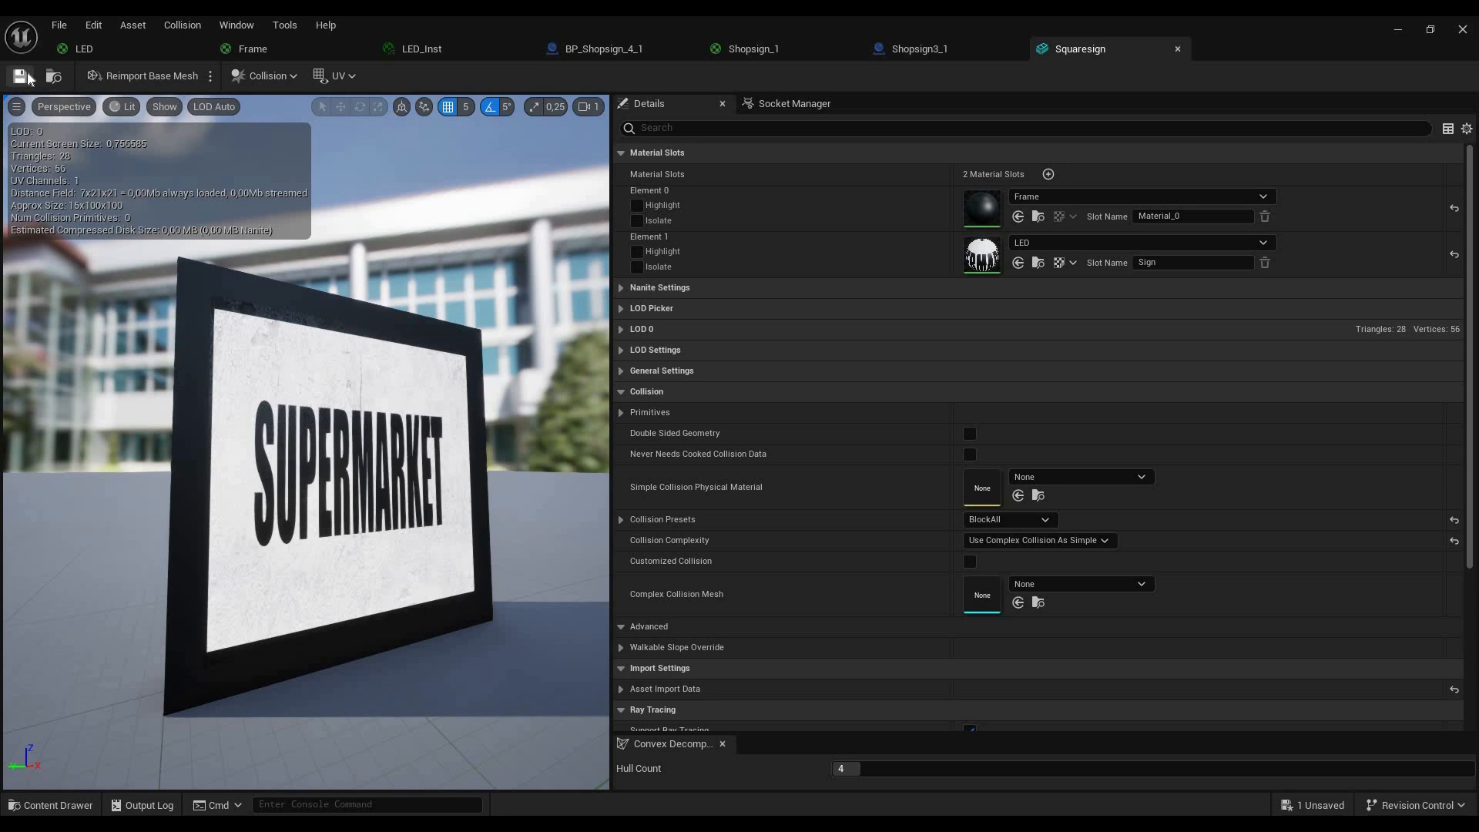
pyautogui.click(1398, 29)
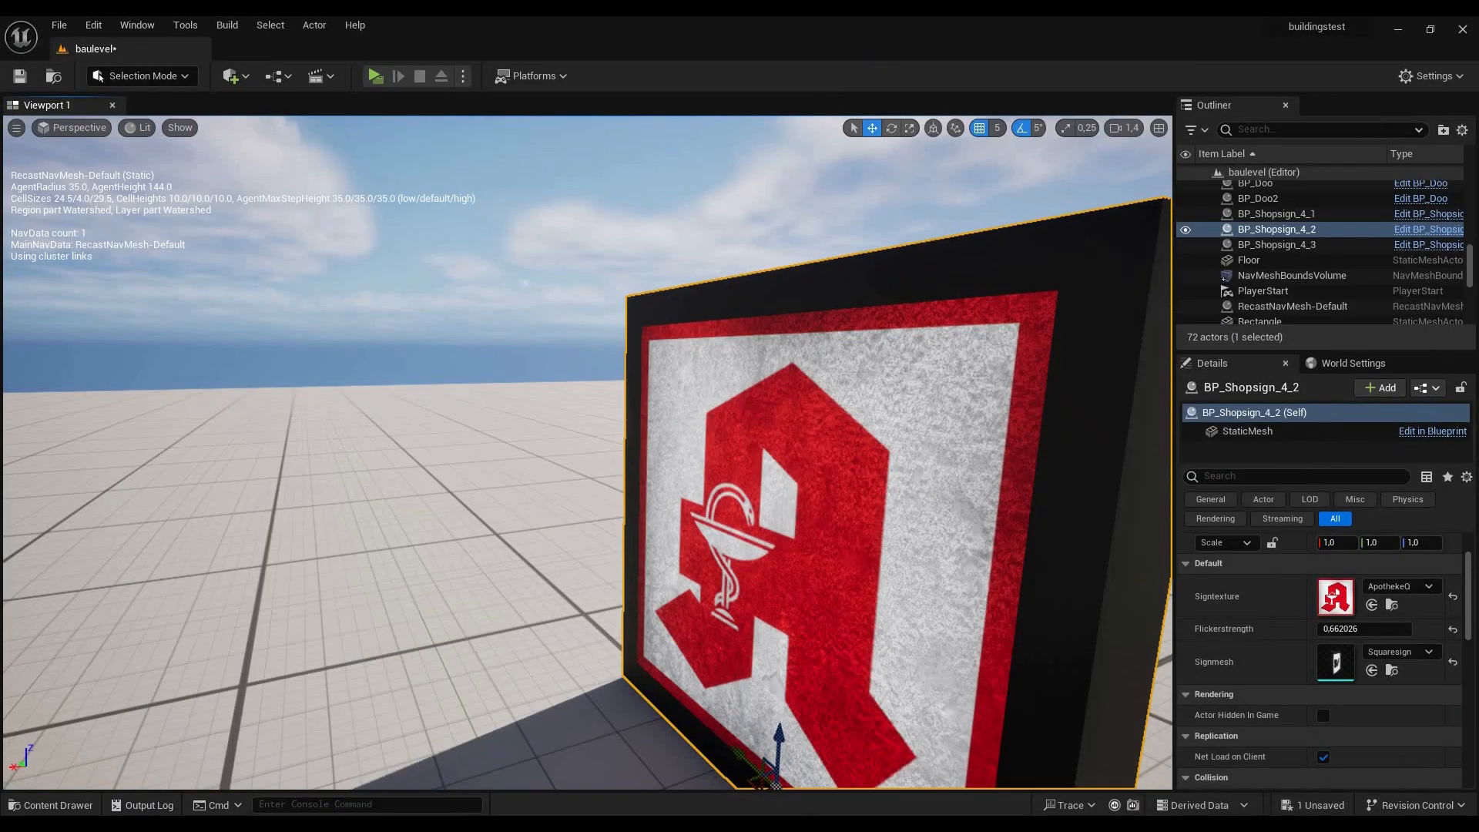
pyautogui.click(954, 408)
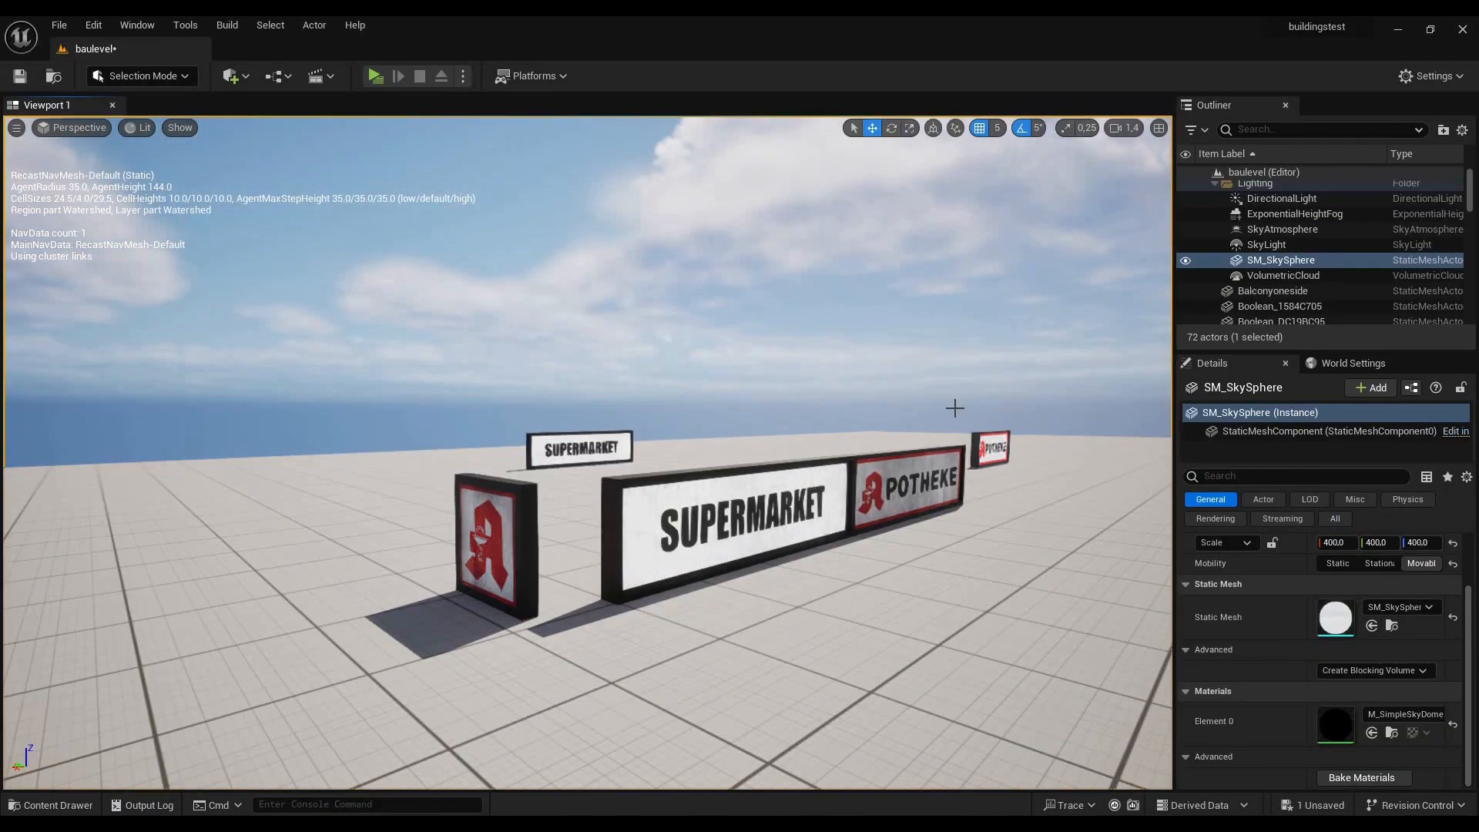